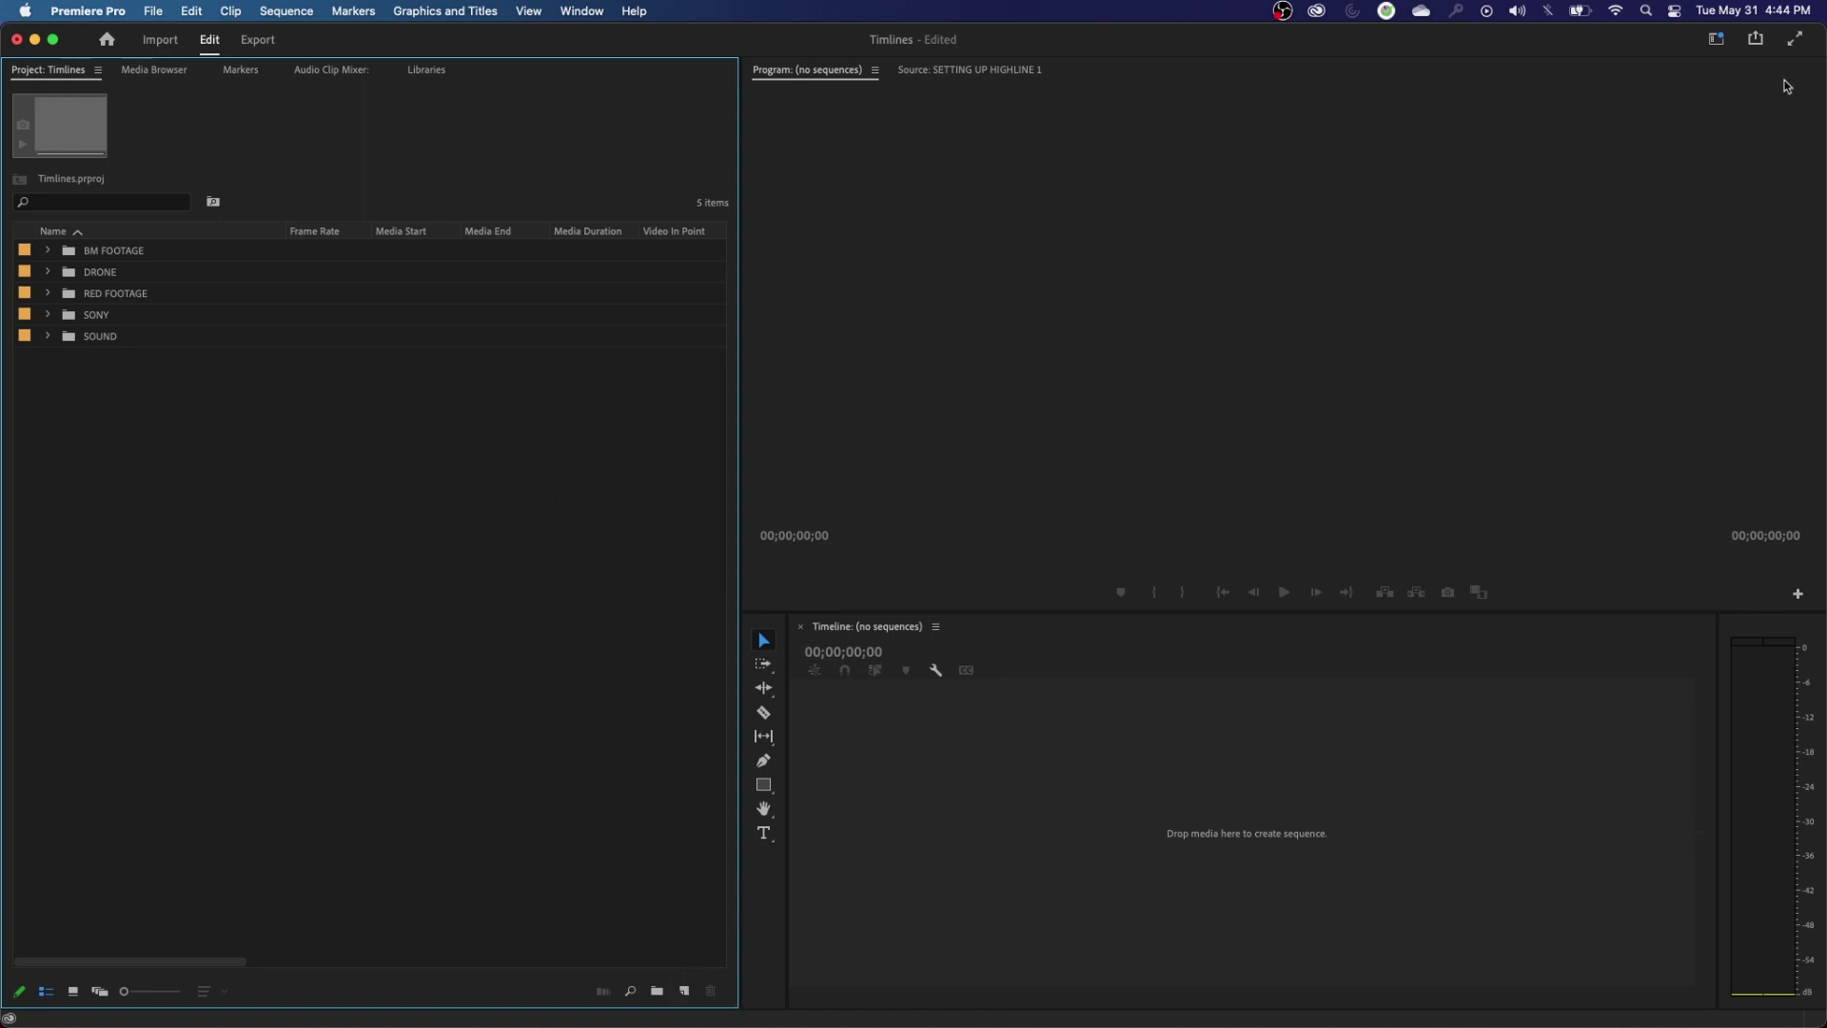
- Switch the workspace to Editing and return it to Assembly
{"action": "left_click", "coordinate": [1716, 39]}
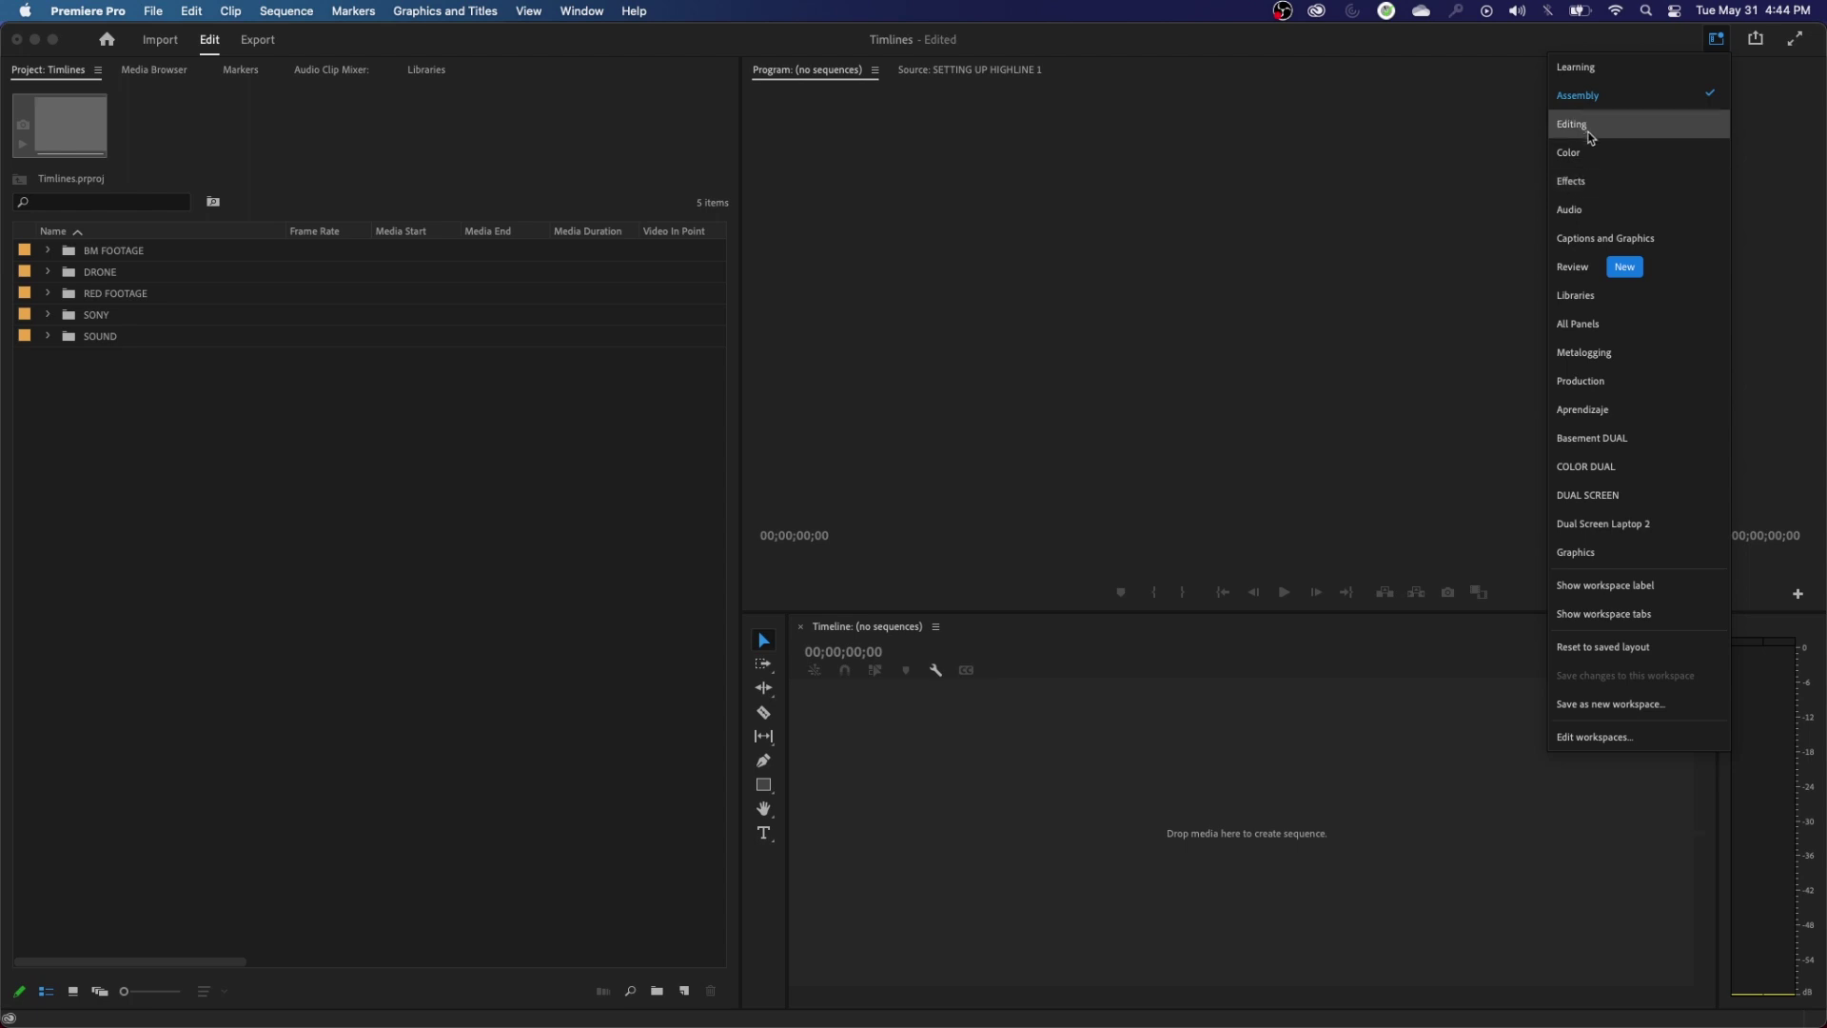
{"action": "left_click", "coordinate": [1573, 125]}
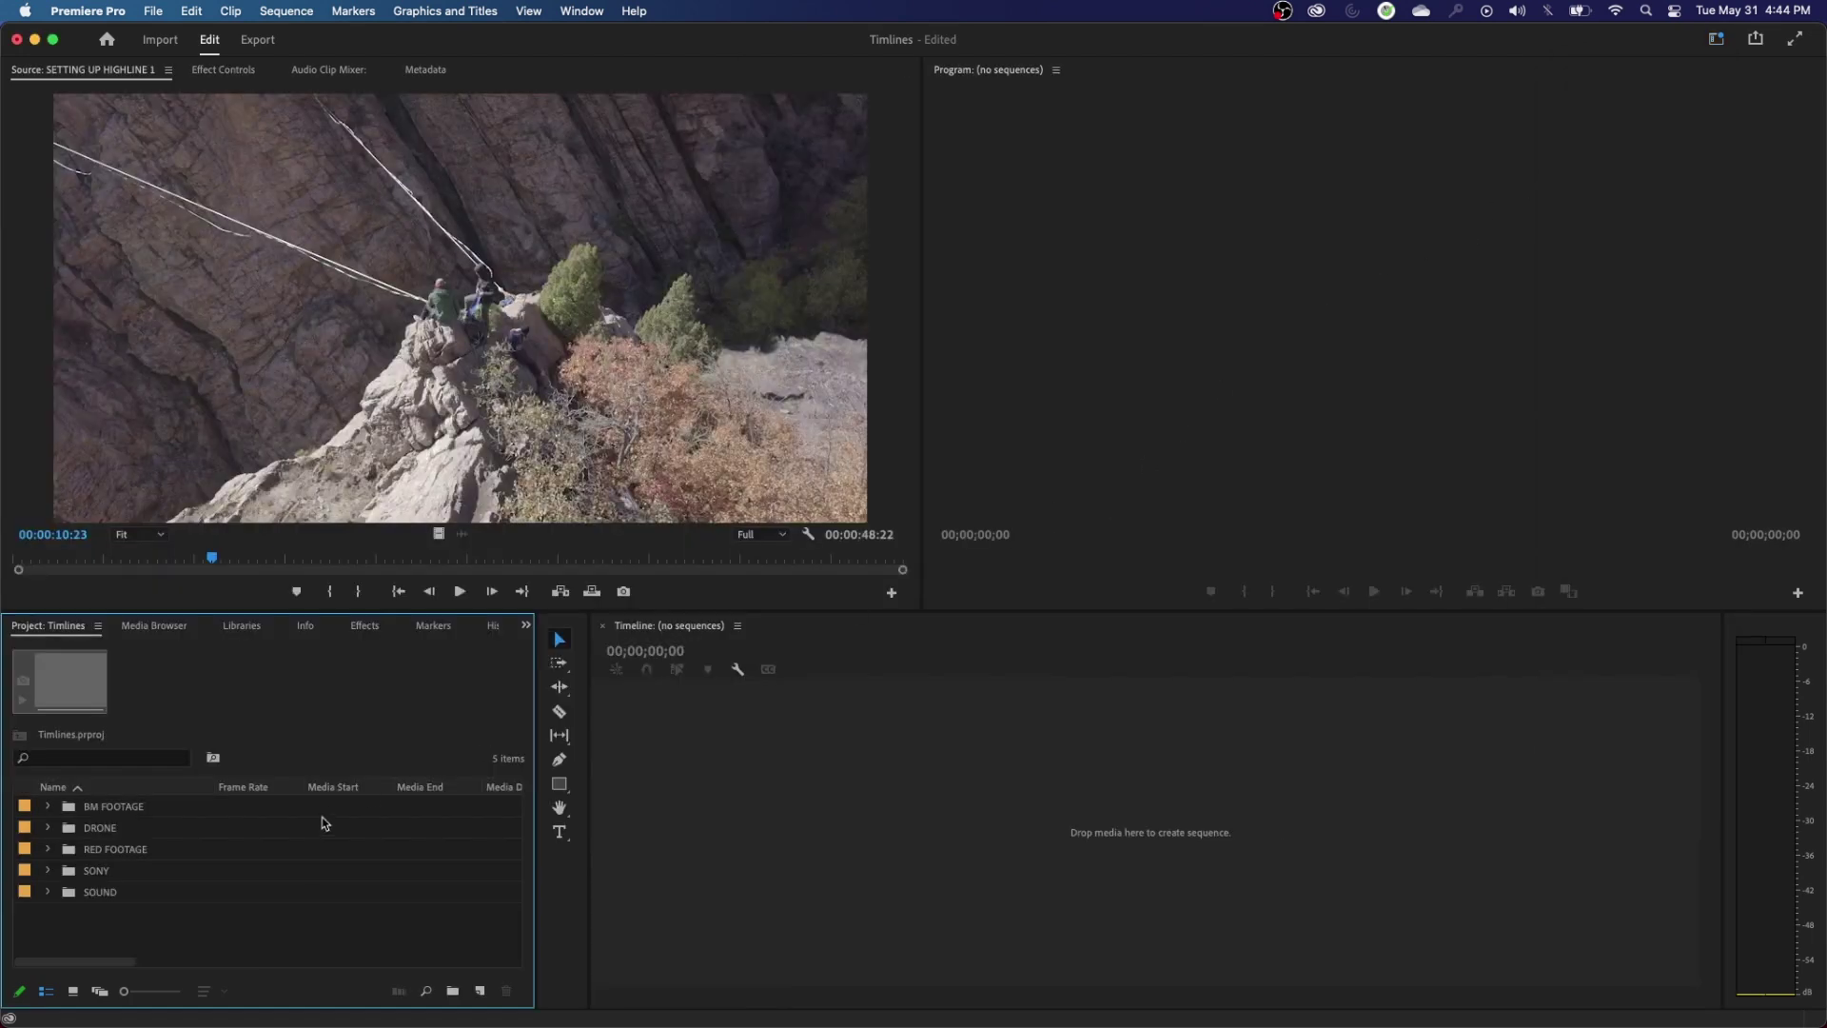
{"action": "left_click", "coordinate": [1716, 39]}
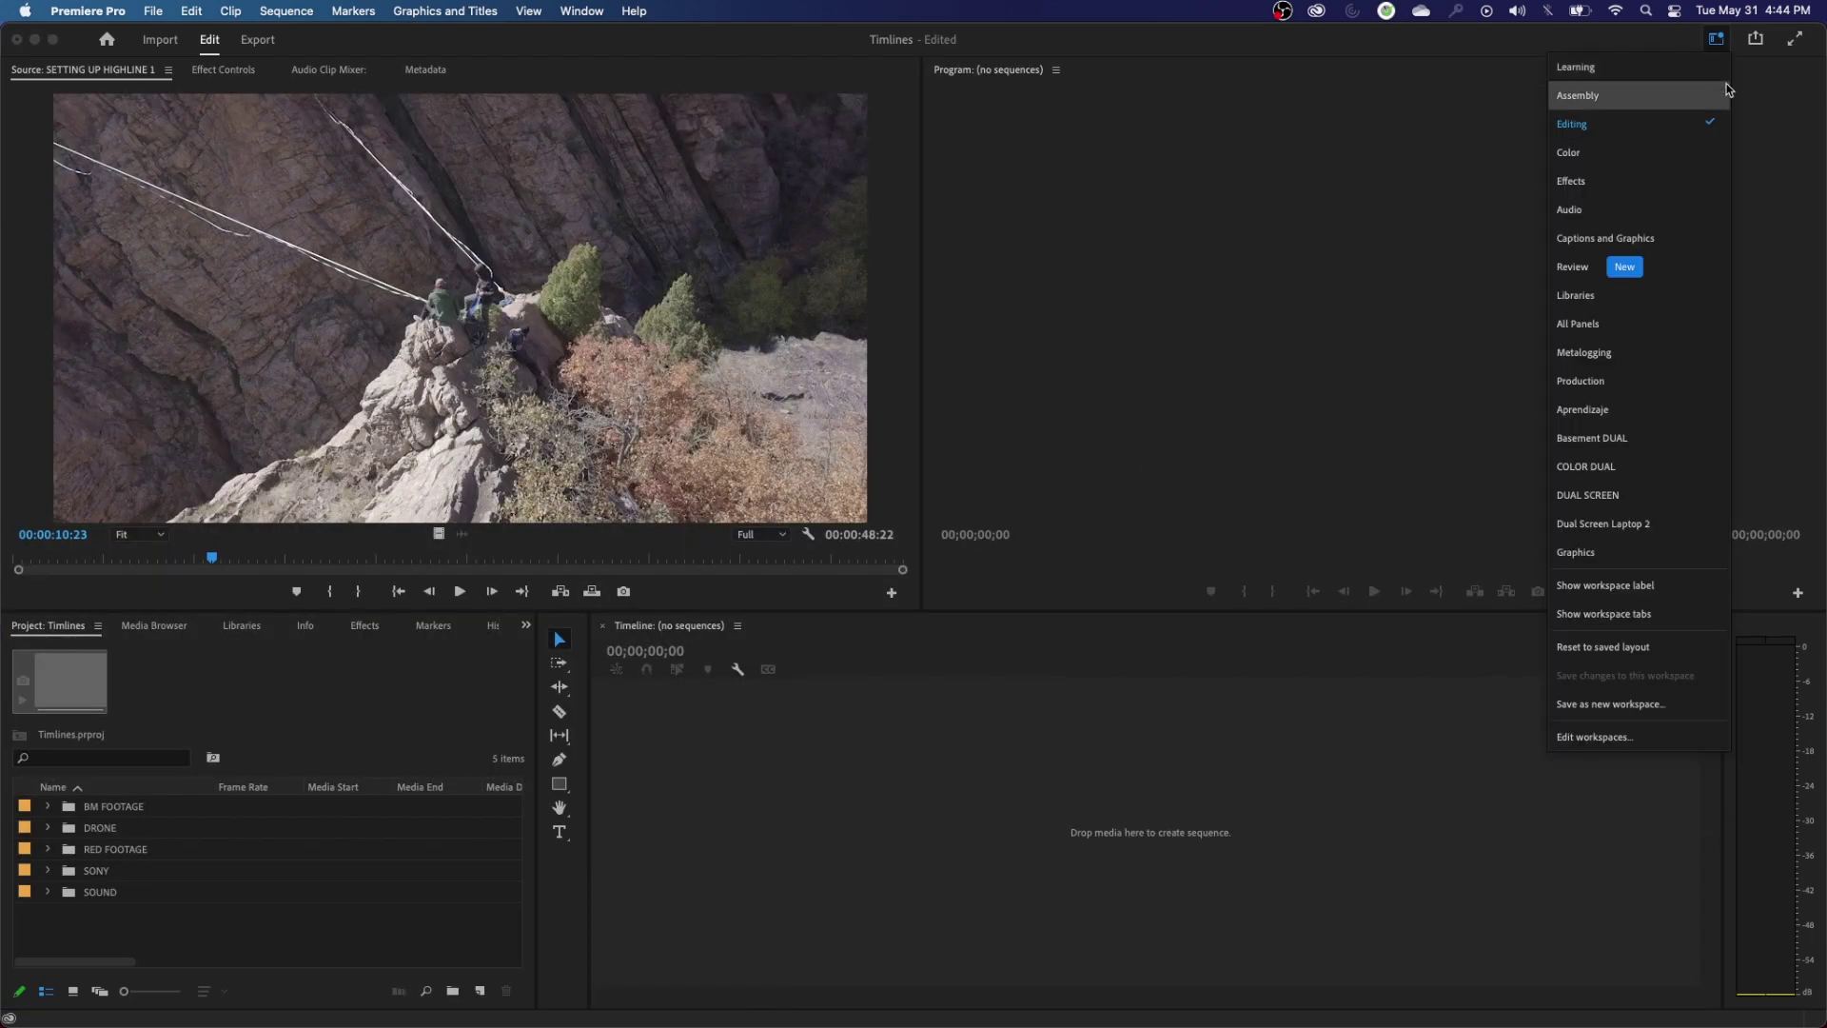
{"action": "left_click", "coordinate": [1687, 96]}
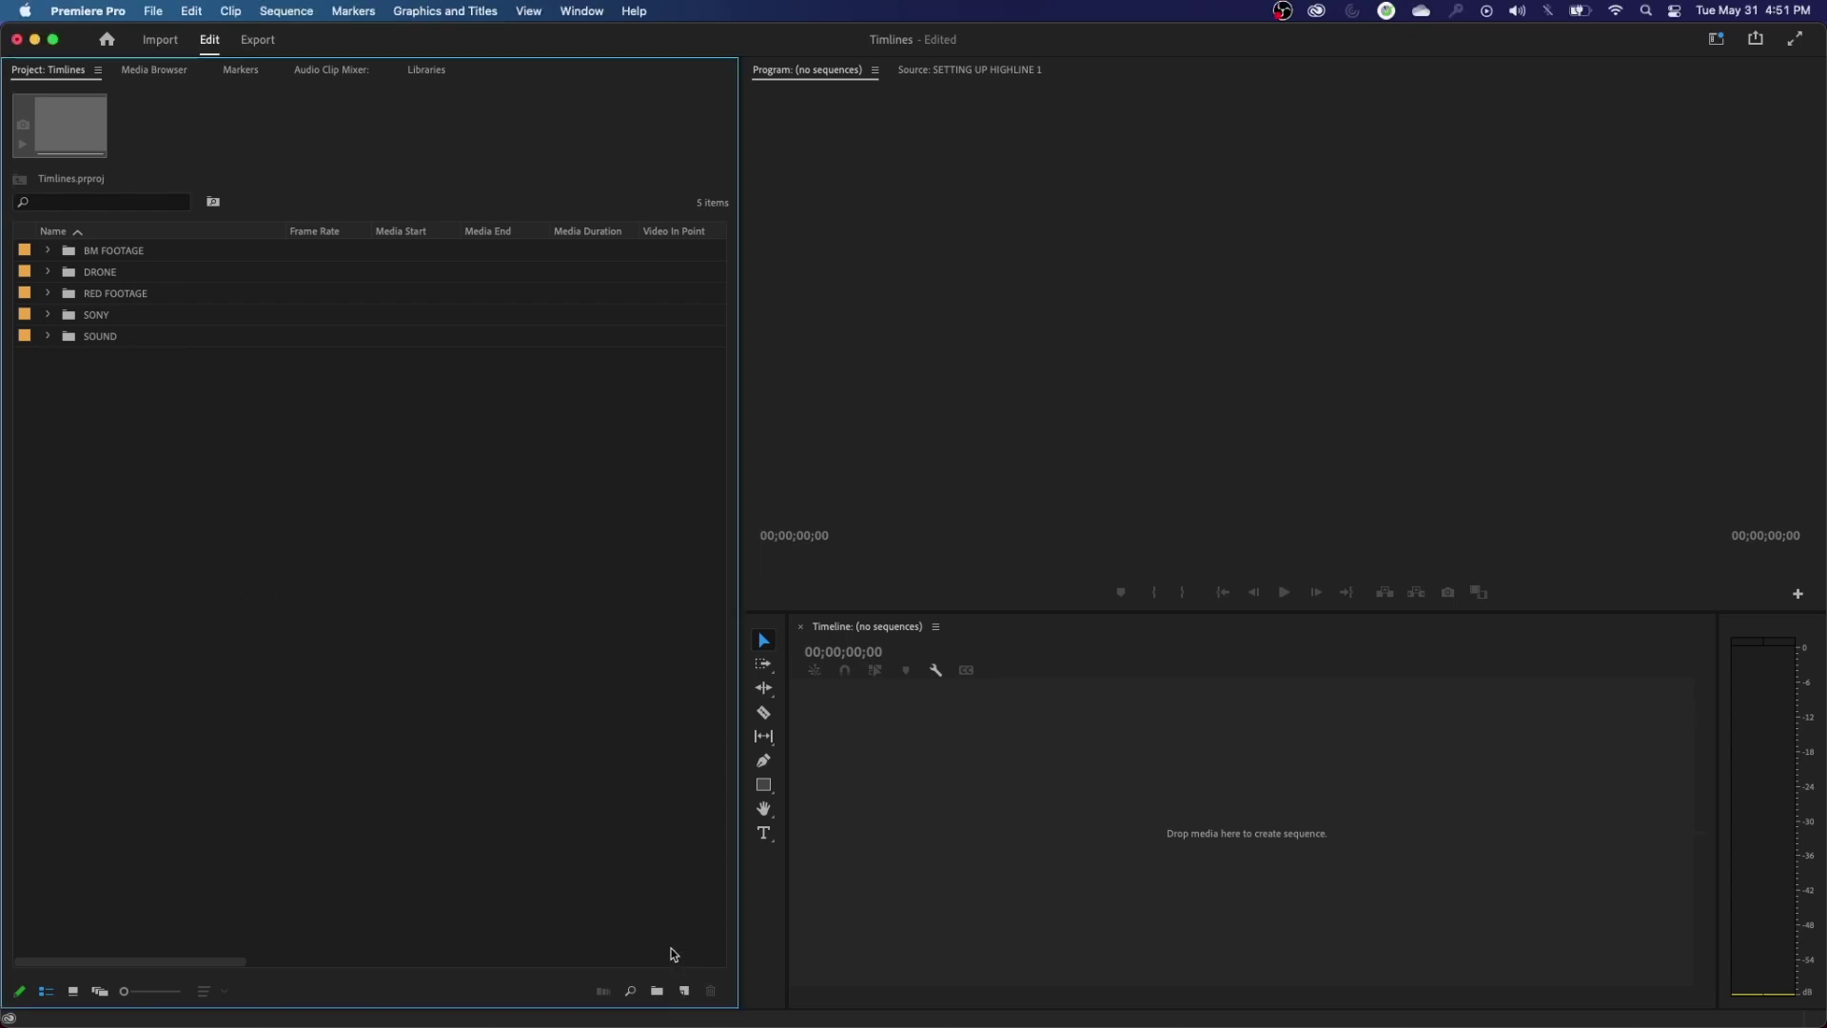
- Start a new sequence and reveal the 1080p presets in the Digital SLR group
{"action": "left_click", "coordinate": [686, 993]}
{"action": "left_click", "coordinate": [685, 993]}
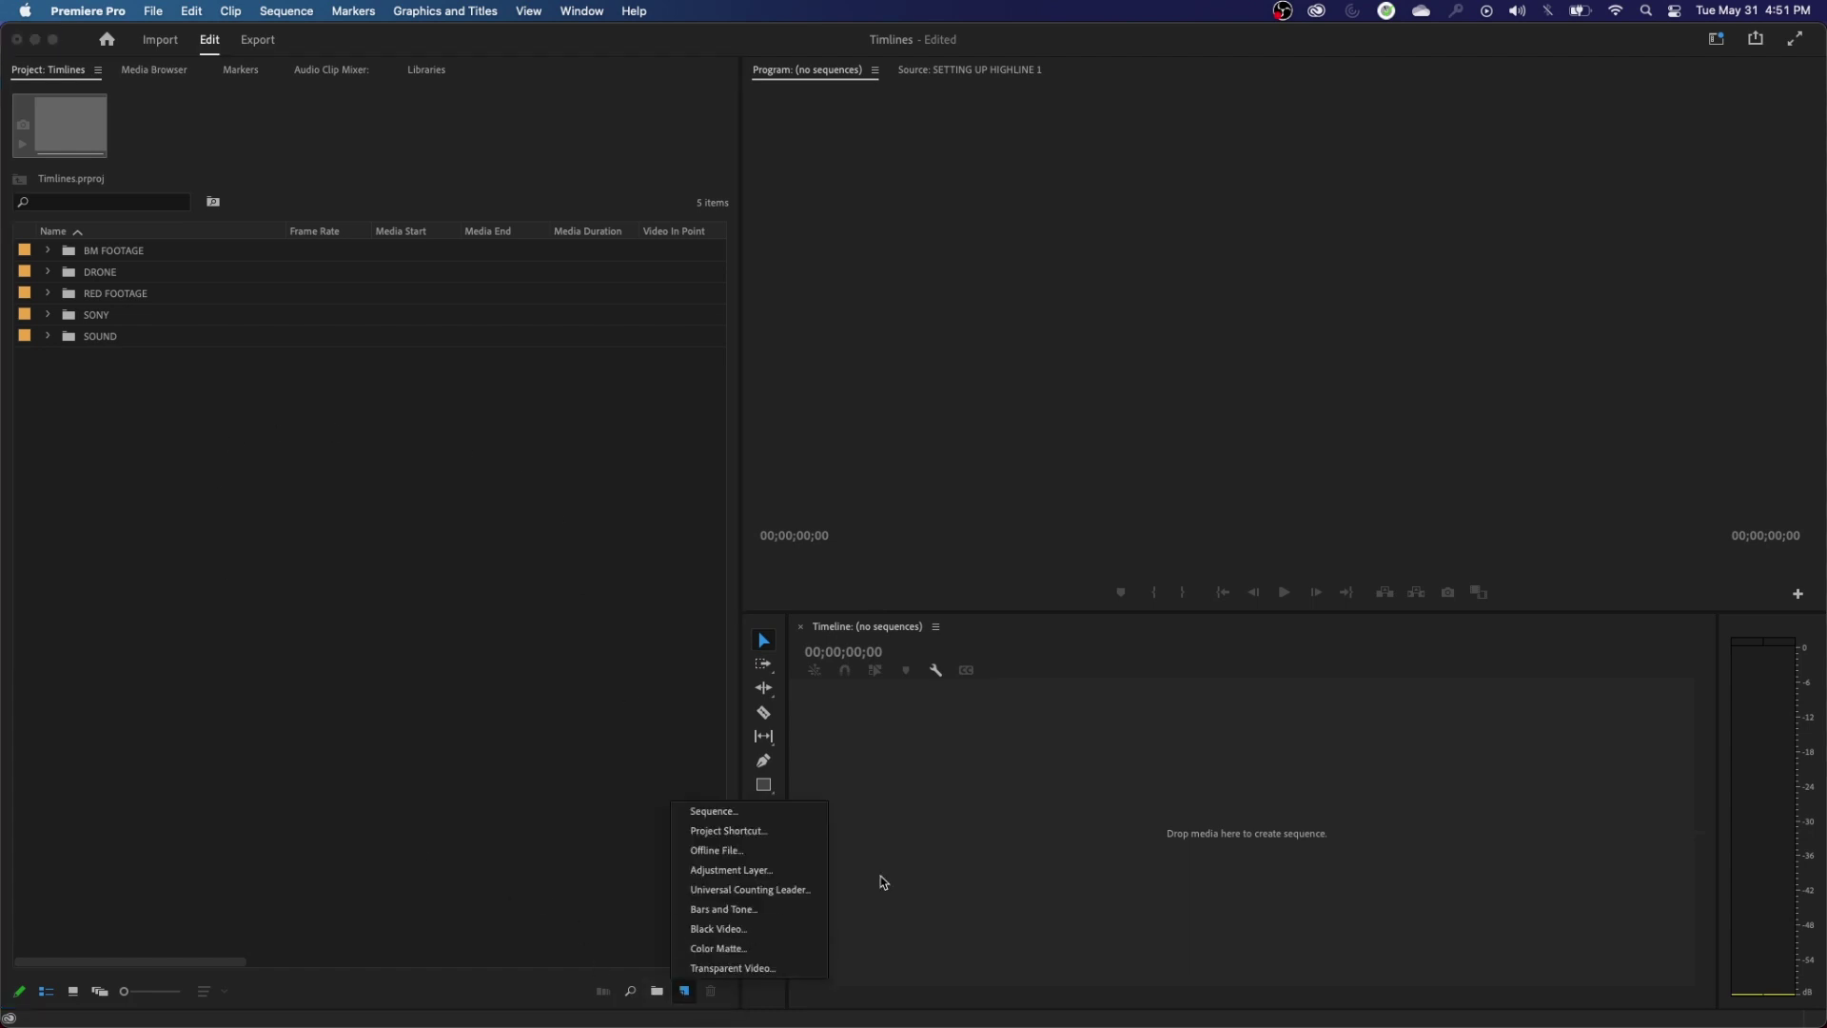
{"action": "left_click", "coordinate": [747, 812]}
{"action": "left_click", "coordinate": [630, 360]}
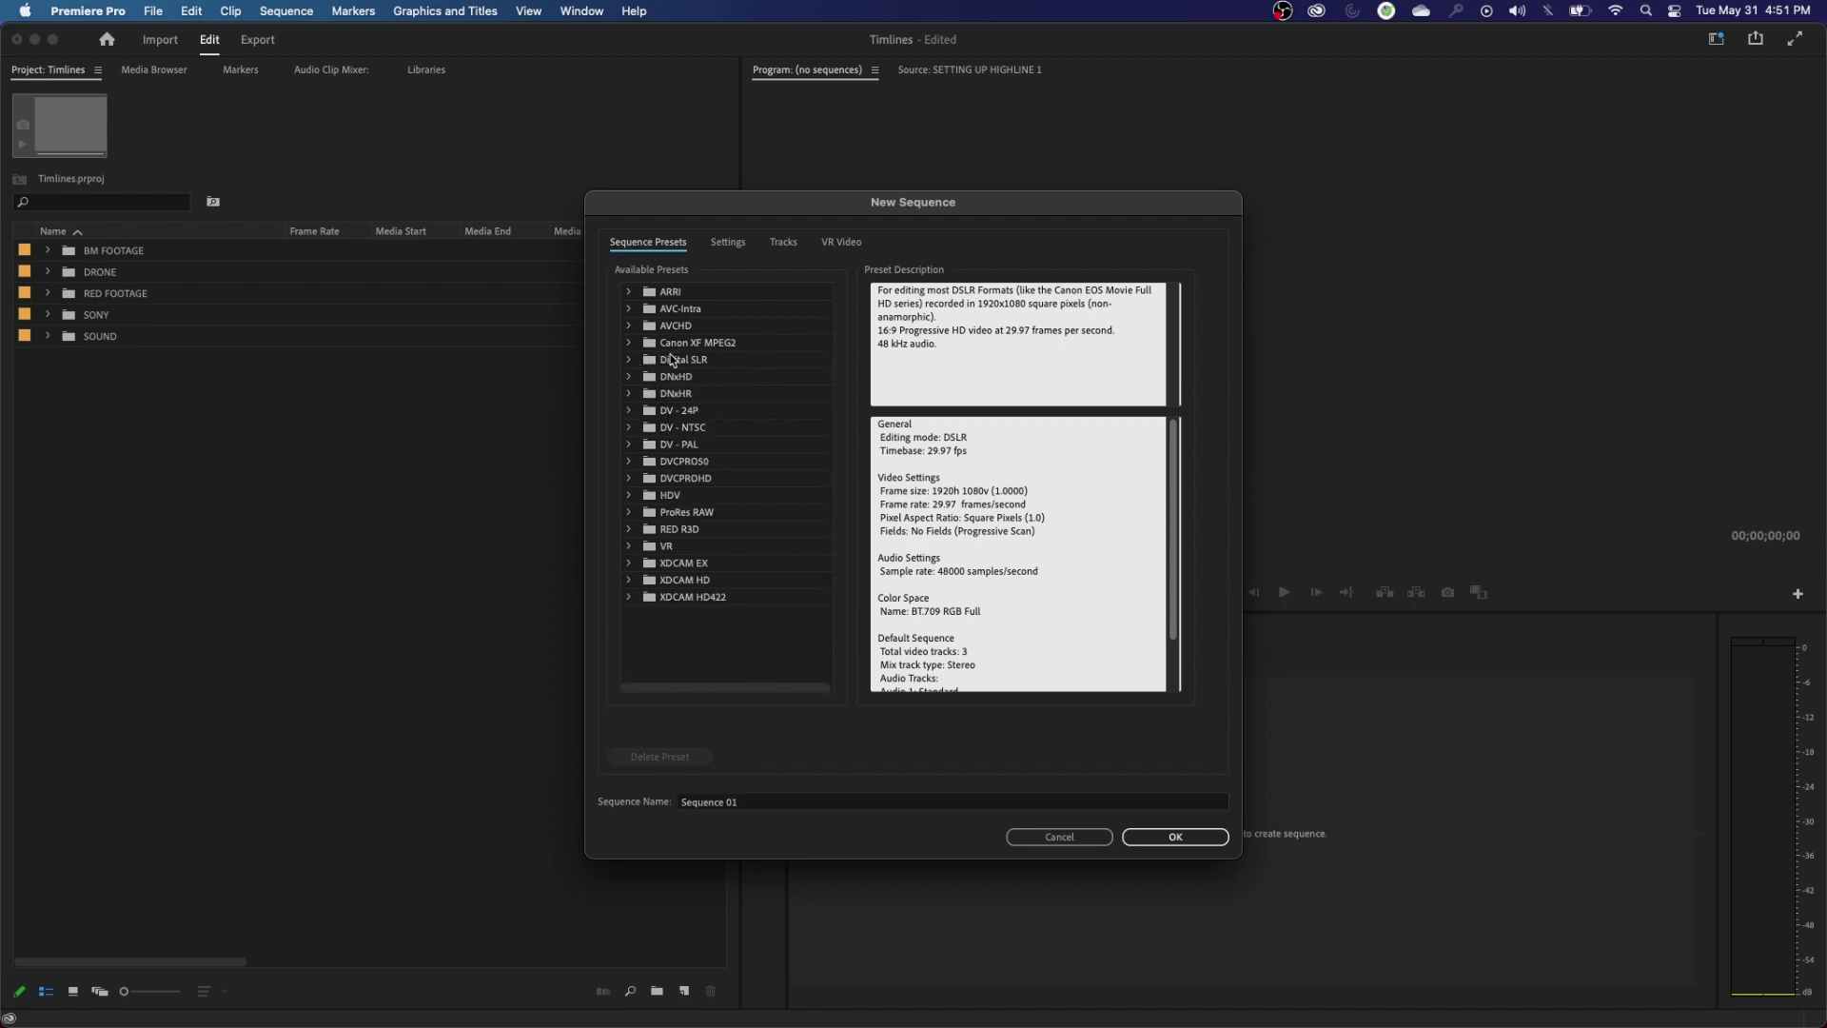
{"action": "left_click", "coordinate": [632, 360]}
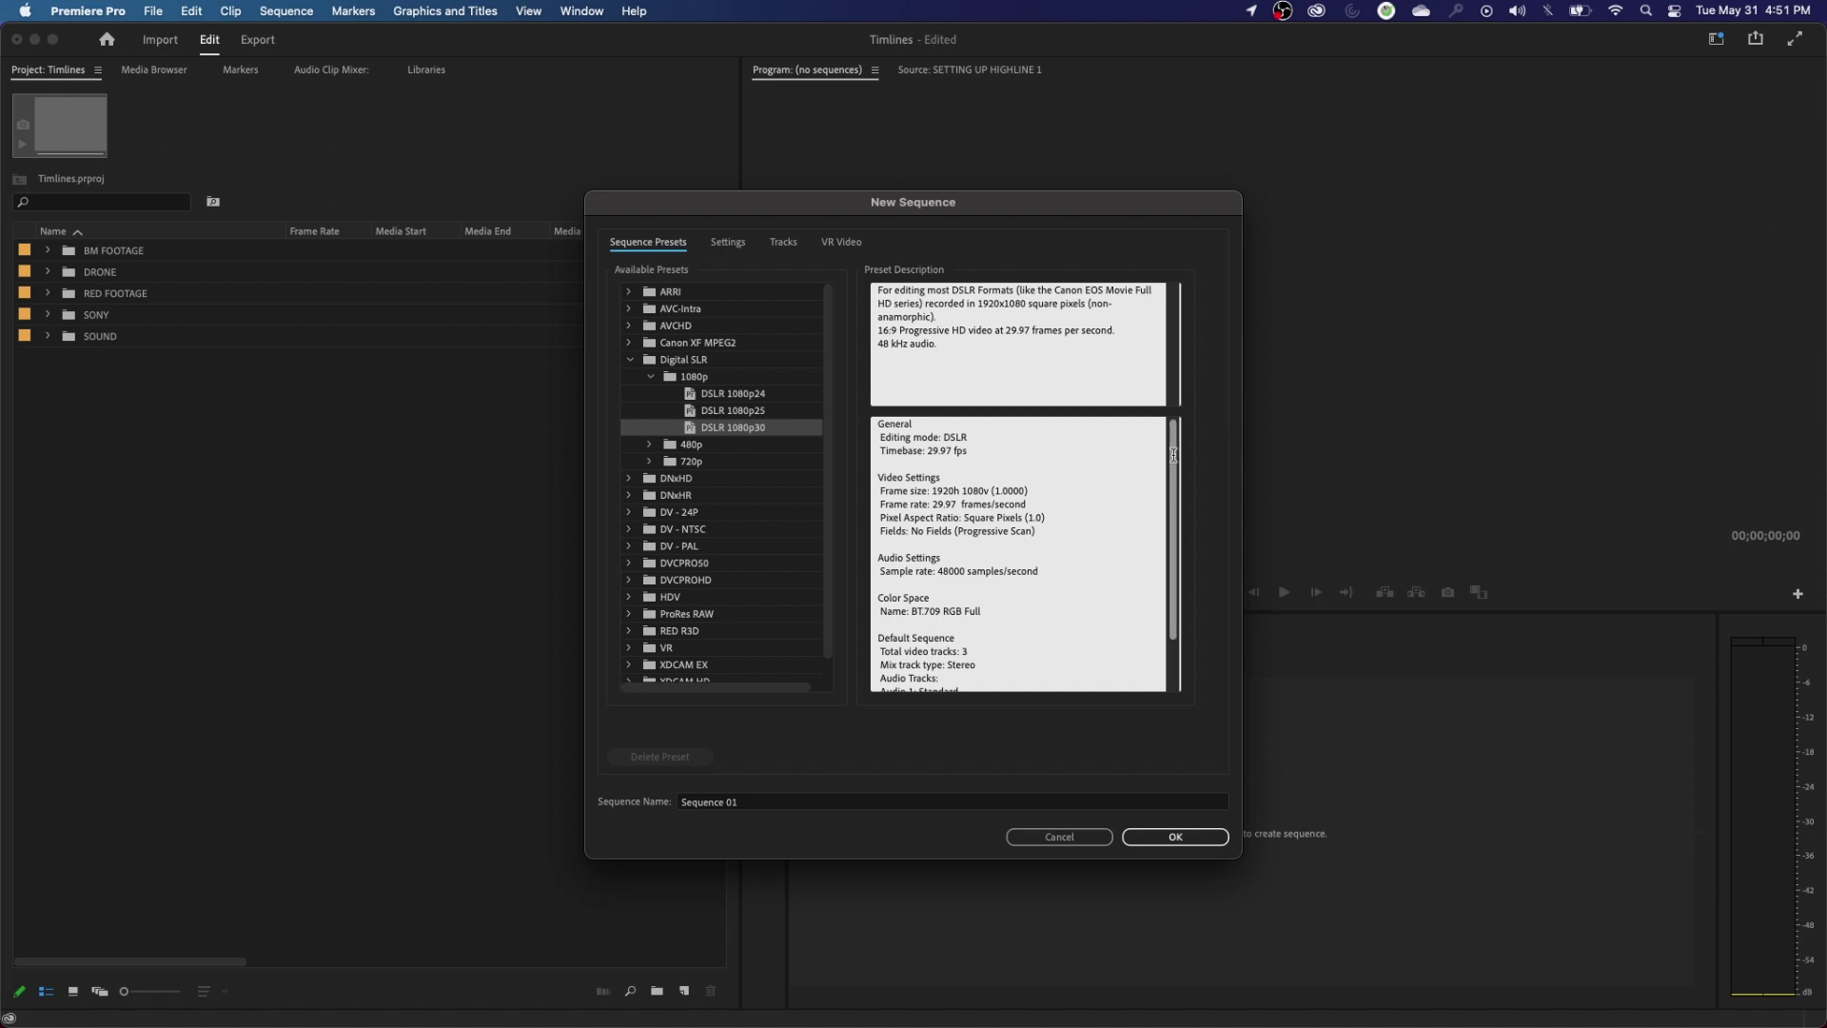
- Examine the frame size and frame rate of the DSLR 1080p30 and ProRes RAW 4K 59.94 presets, and leave without creating a sequence
{"action": "scroll", "coordinate": [1174, 455], "scroll_direction": "down", "scroll_amount": 1}
{"action": "scroll", "coordinate": [1174, 455], "scroll_direction": "up", "scroll_amount": 1}
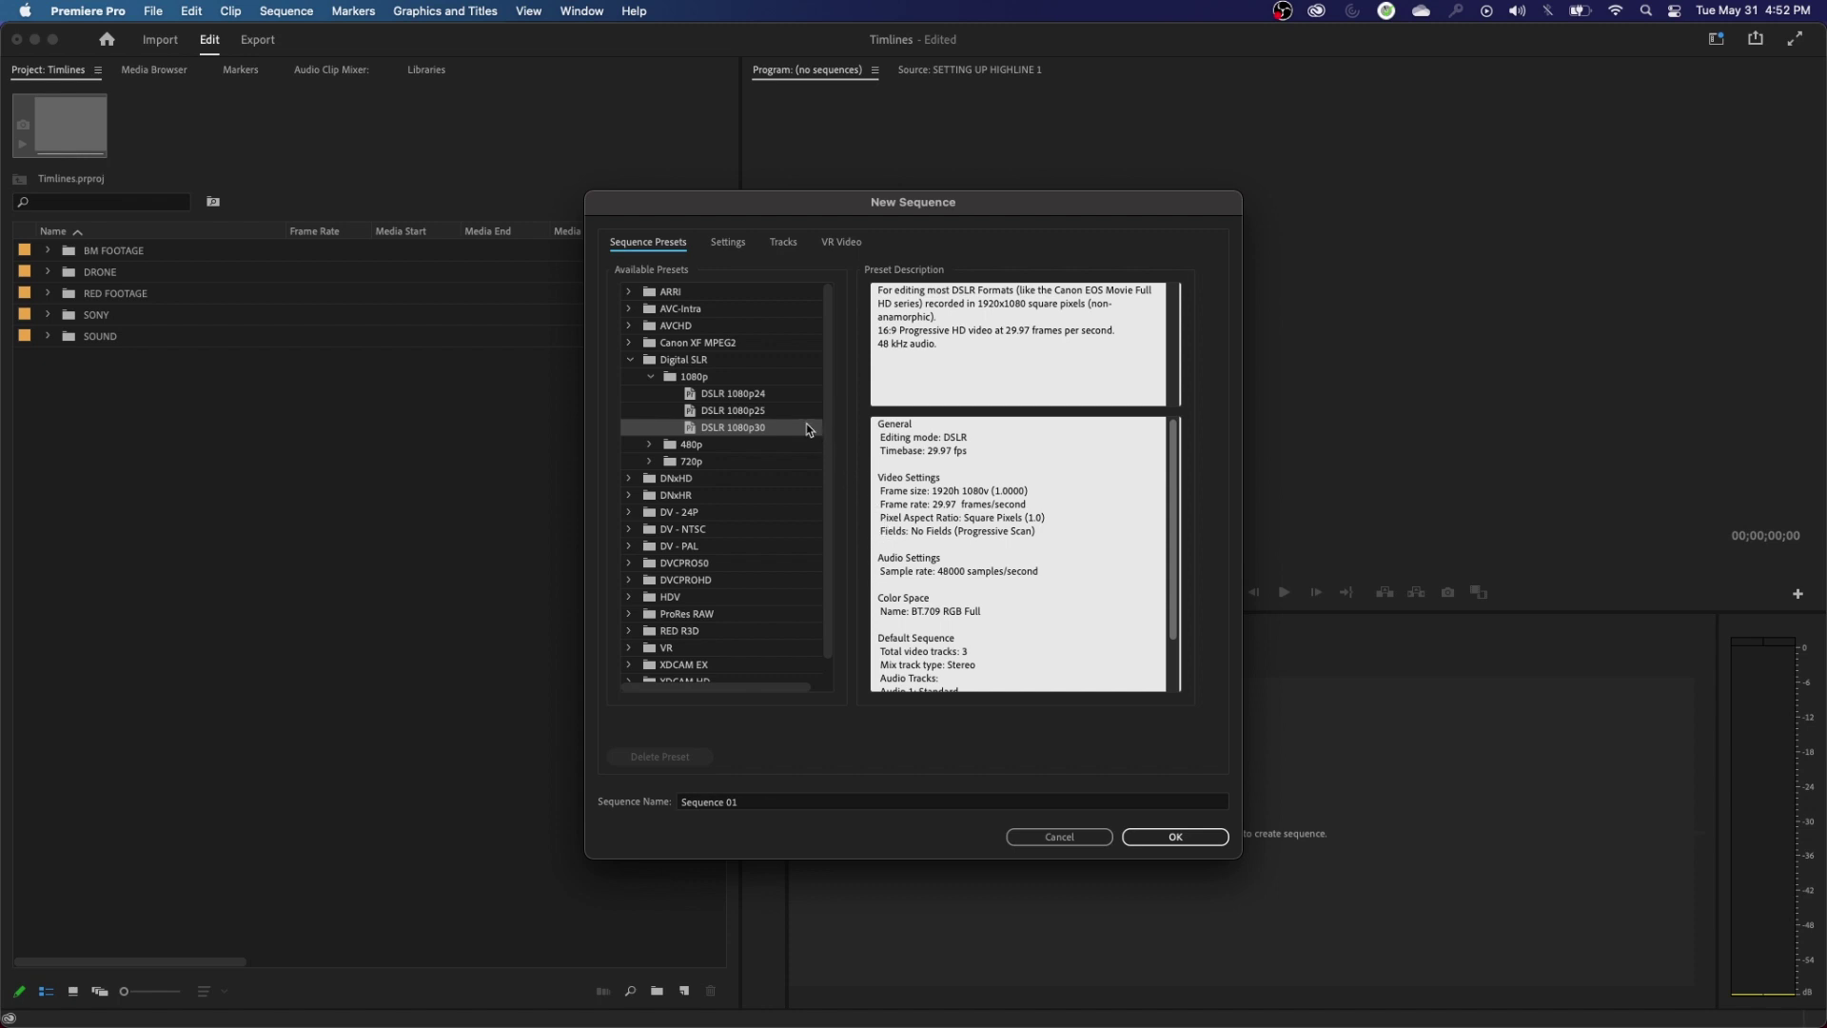
{"action": "left_click", "coordinate": [927, 501]}
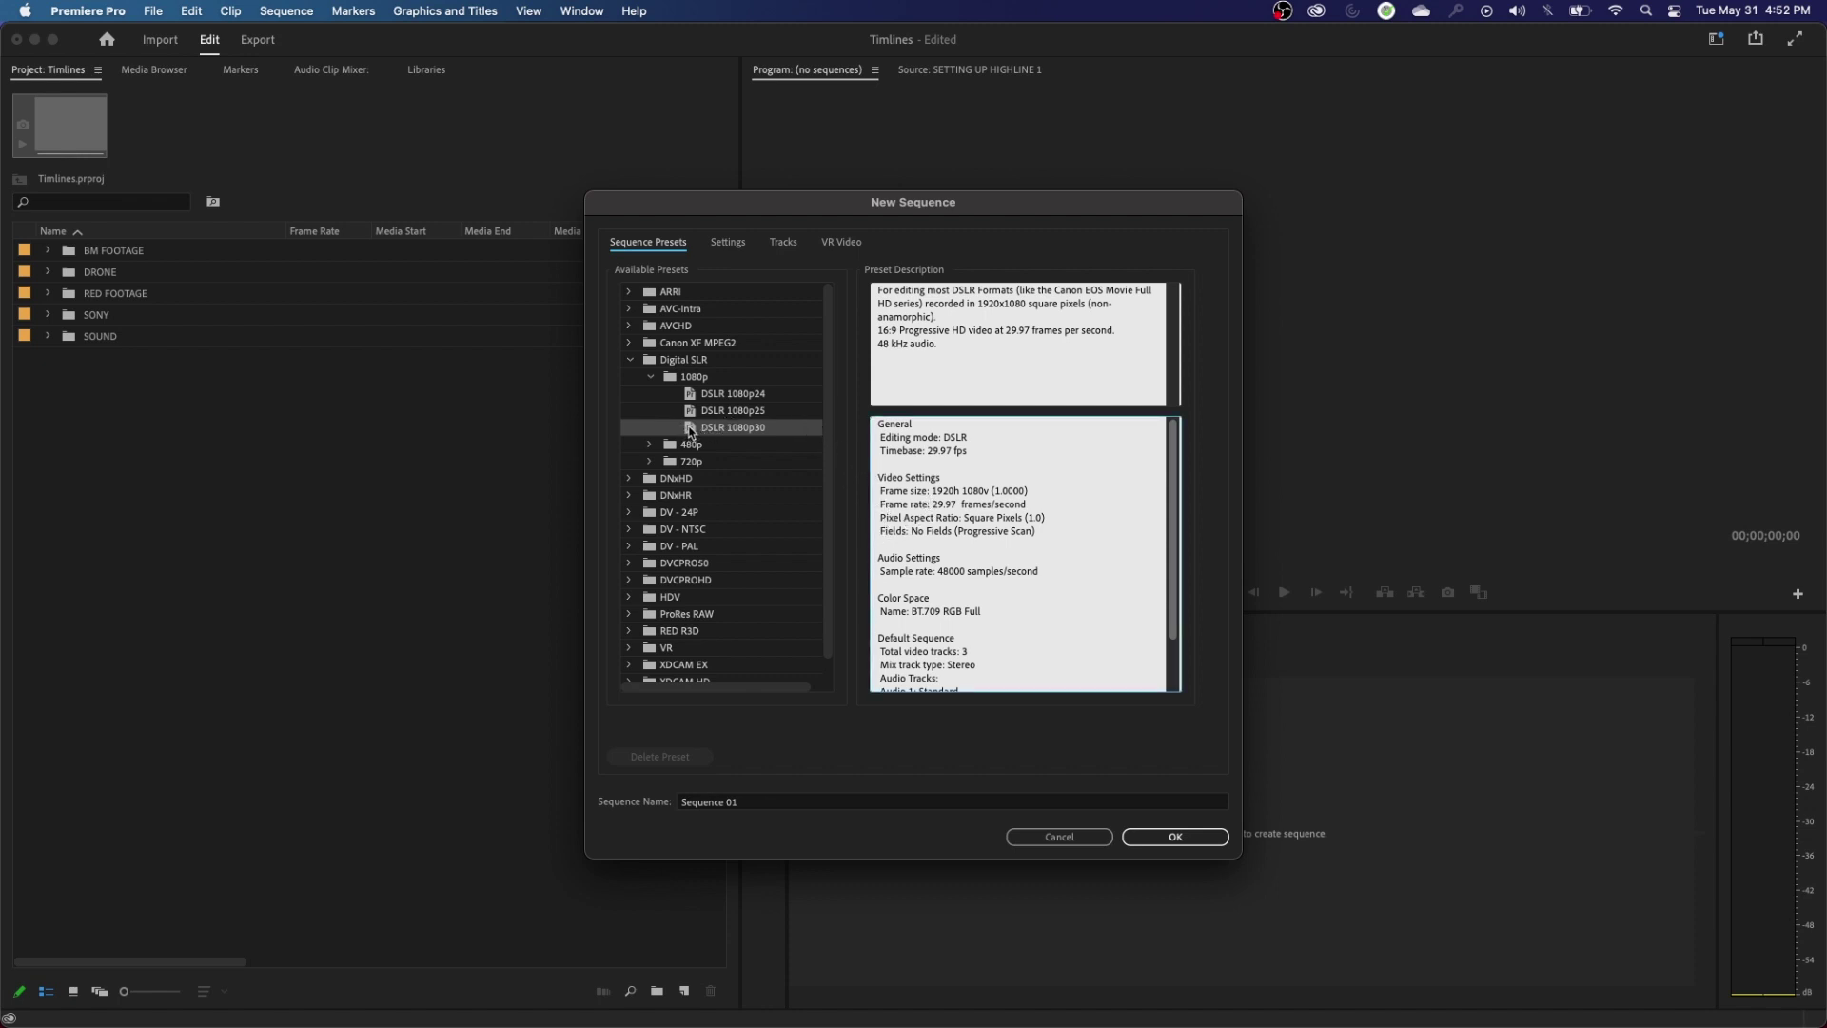
{"action": "left_click", "coordinate": [692, 429]}
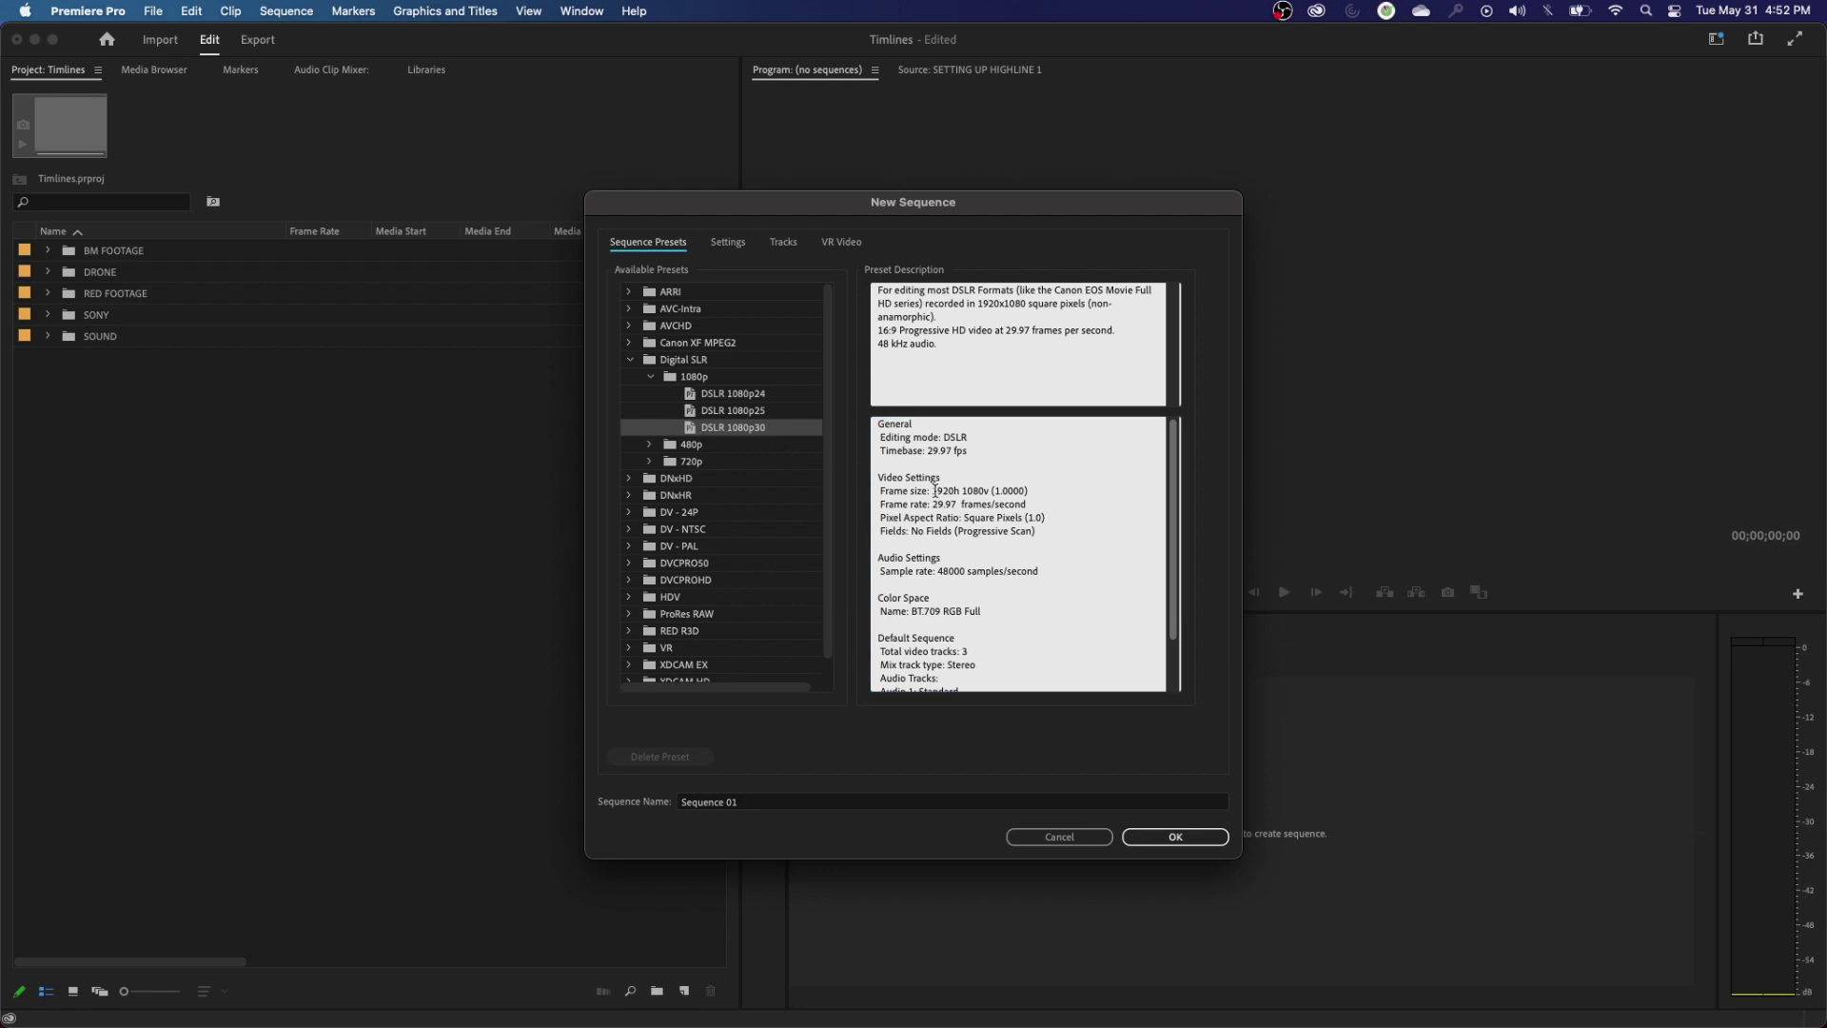
{"action": "left_click_drag", "start_coordinate": [933, 491], "coordinate": [1024, 493]}
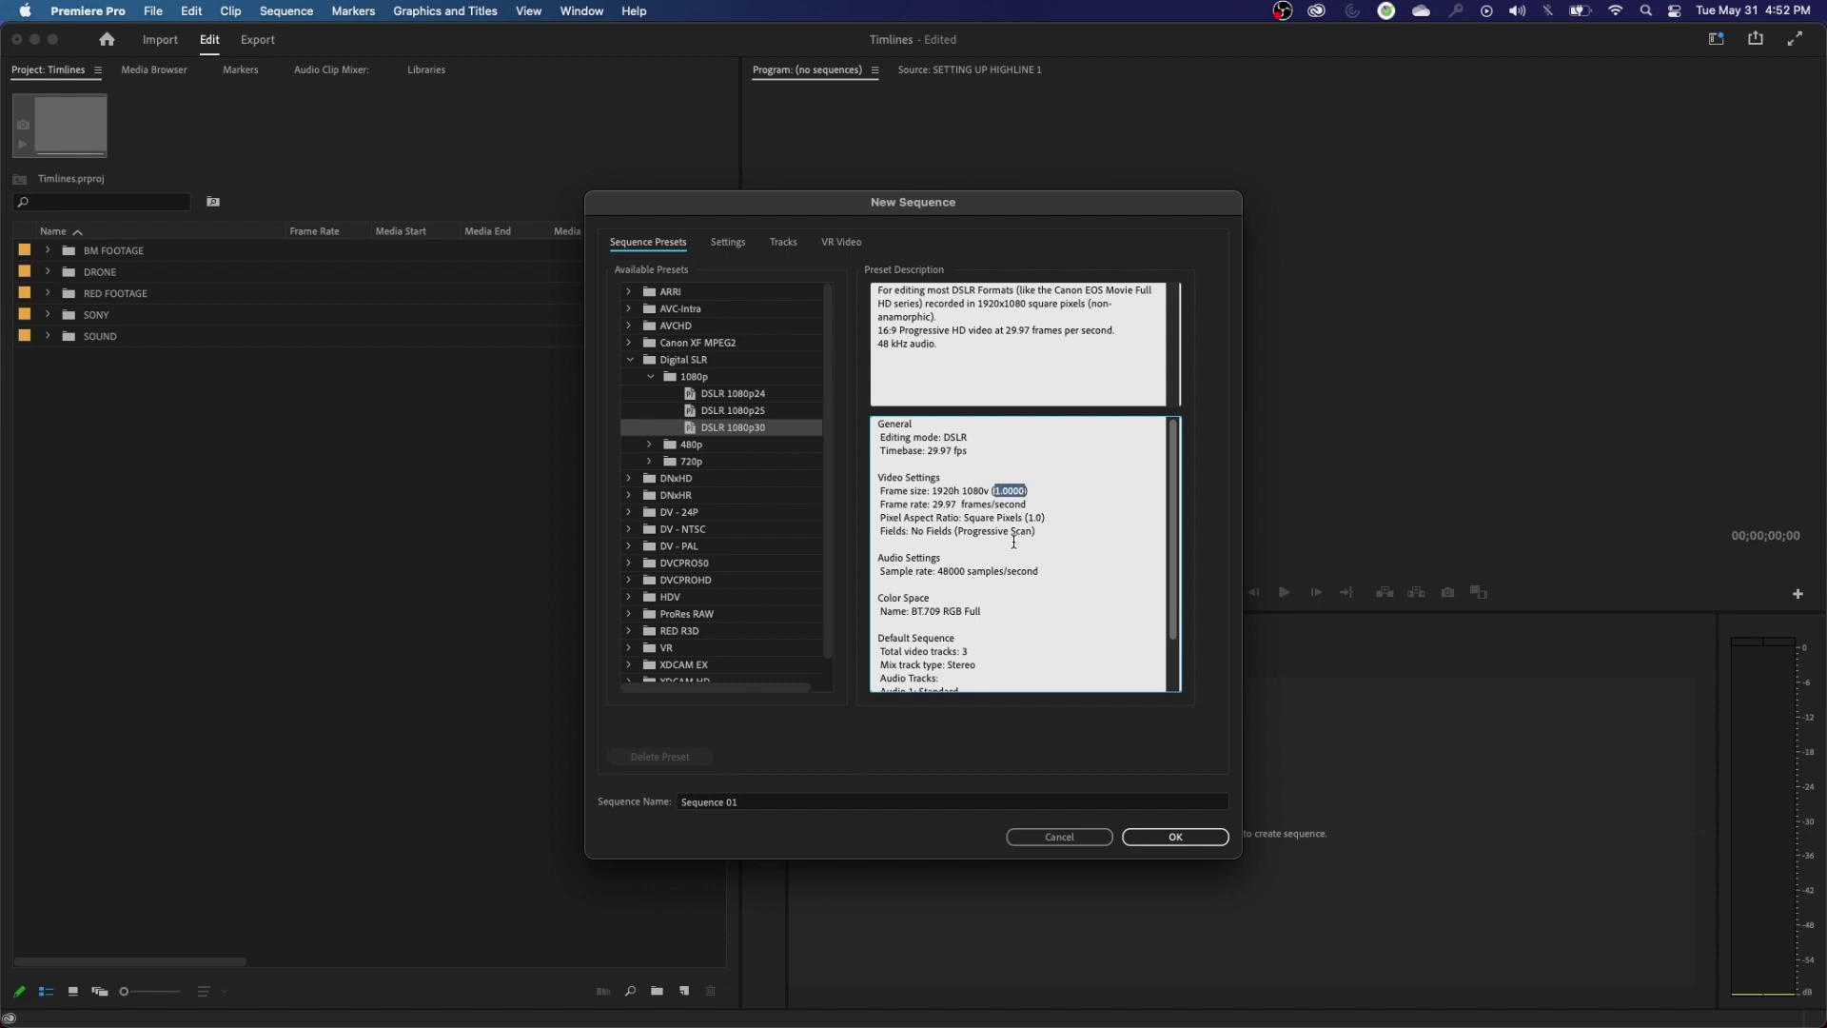
{"action": "mouse_move", "coordinate": [933, 503]}
{"action": "left_mouse_down"}
{"action": "mouse_move", "coordinate": [988, 491]}
{"action": "mouse_move", "coordinate": [936, 505]}
{"action": "mouse_move", "coordinate": [958, 504]}
{"action": "left_mouse_up"}
{"action": "left_click", "coordinate": [958, 506]}
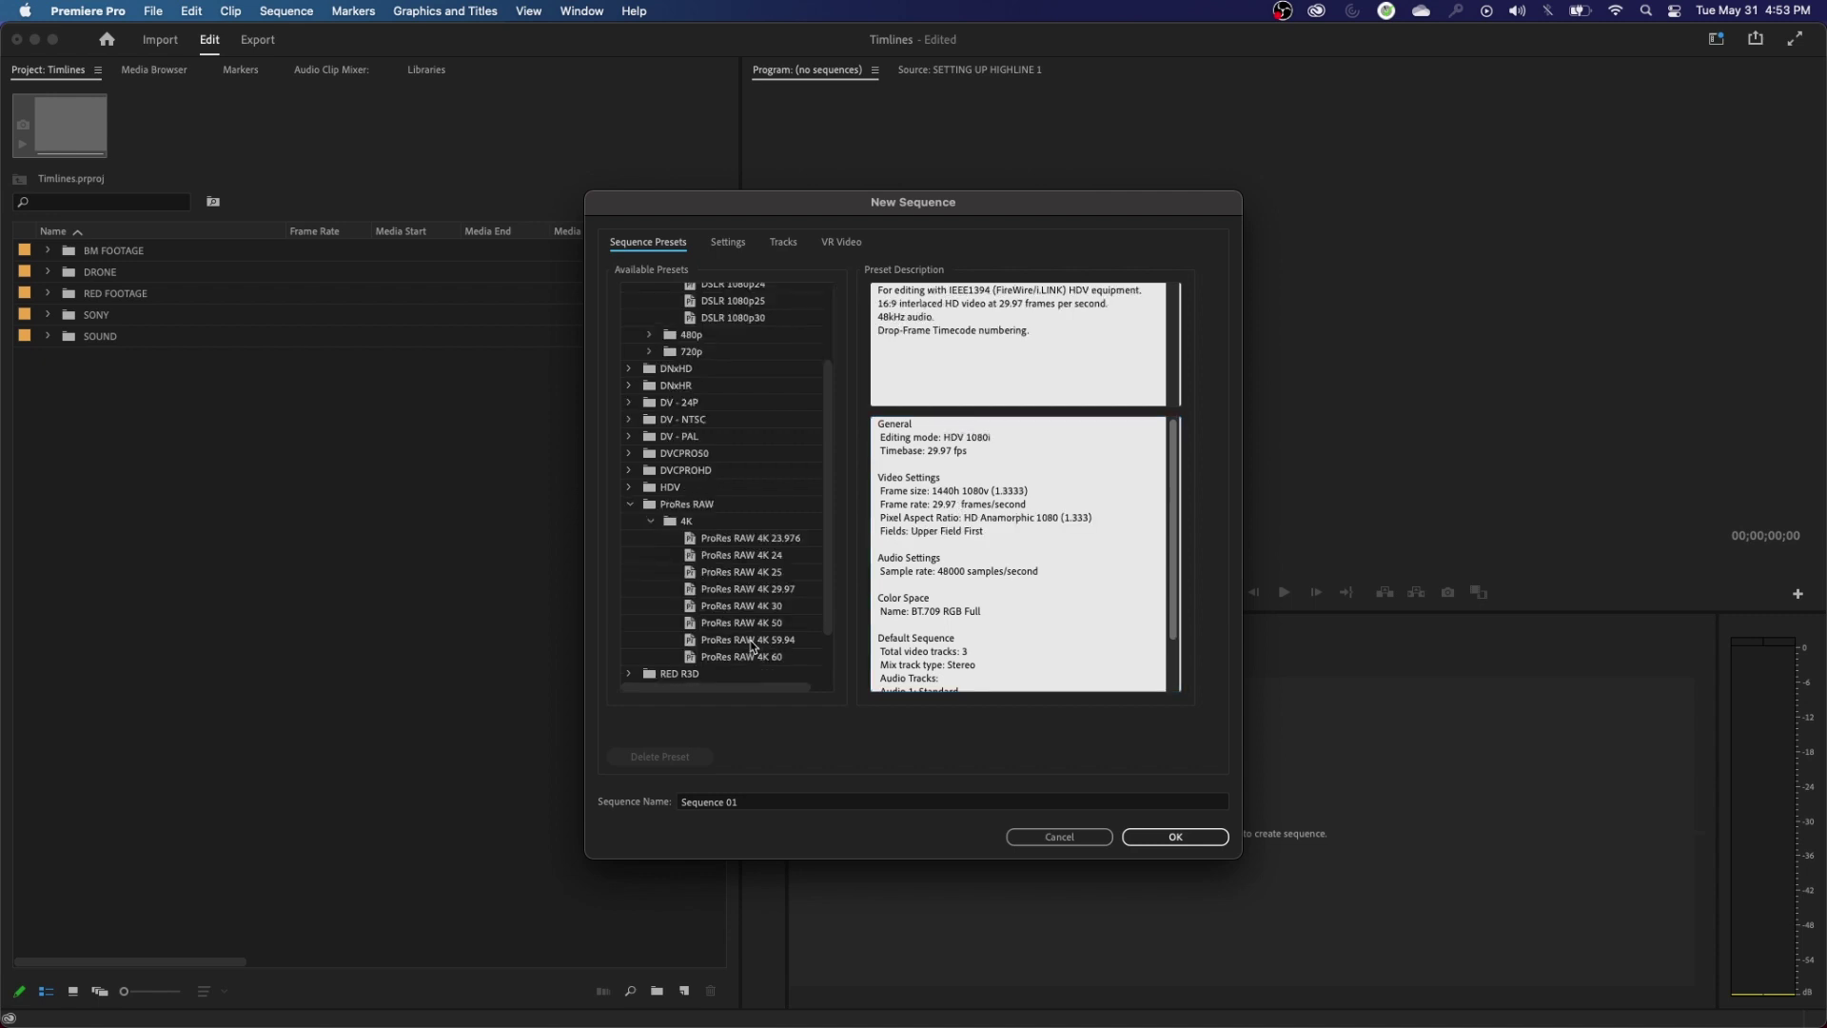
{"action": "left_click", "coordinate": [768, 642]}
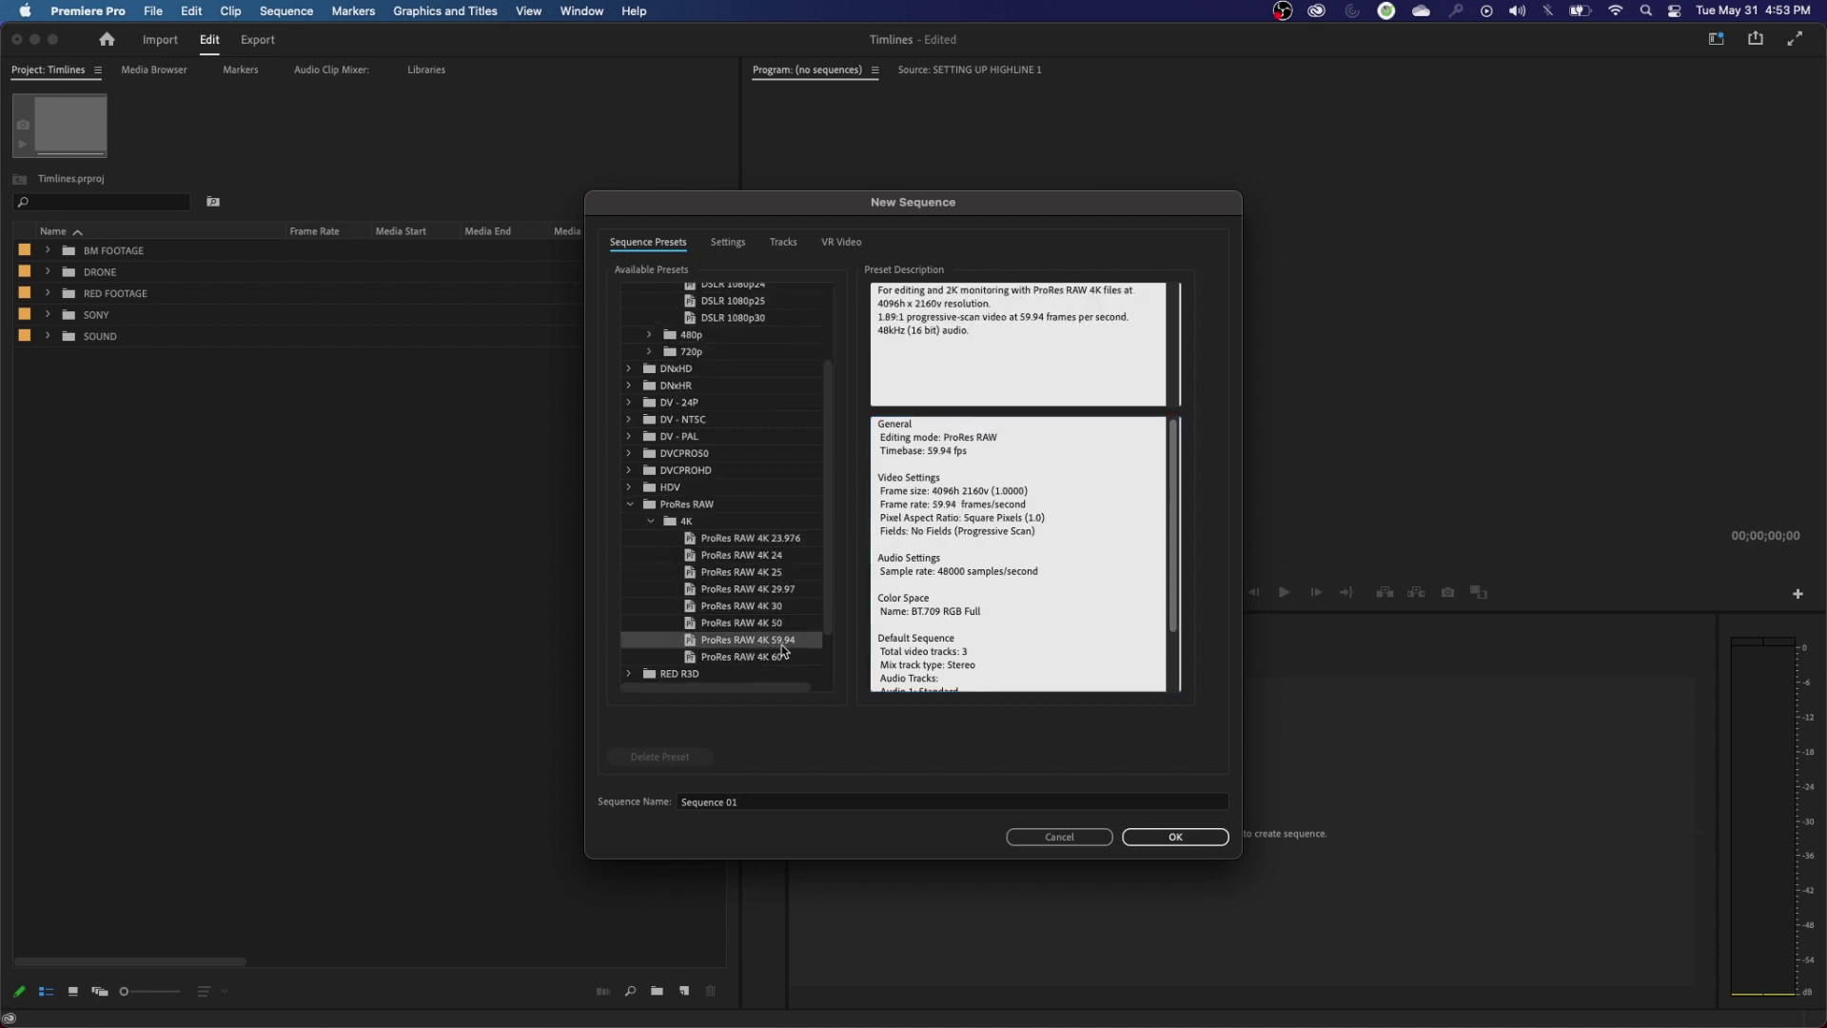
{"action": "left_click", "coordinate": [1097, 837]}
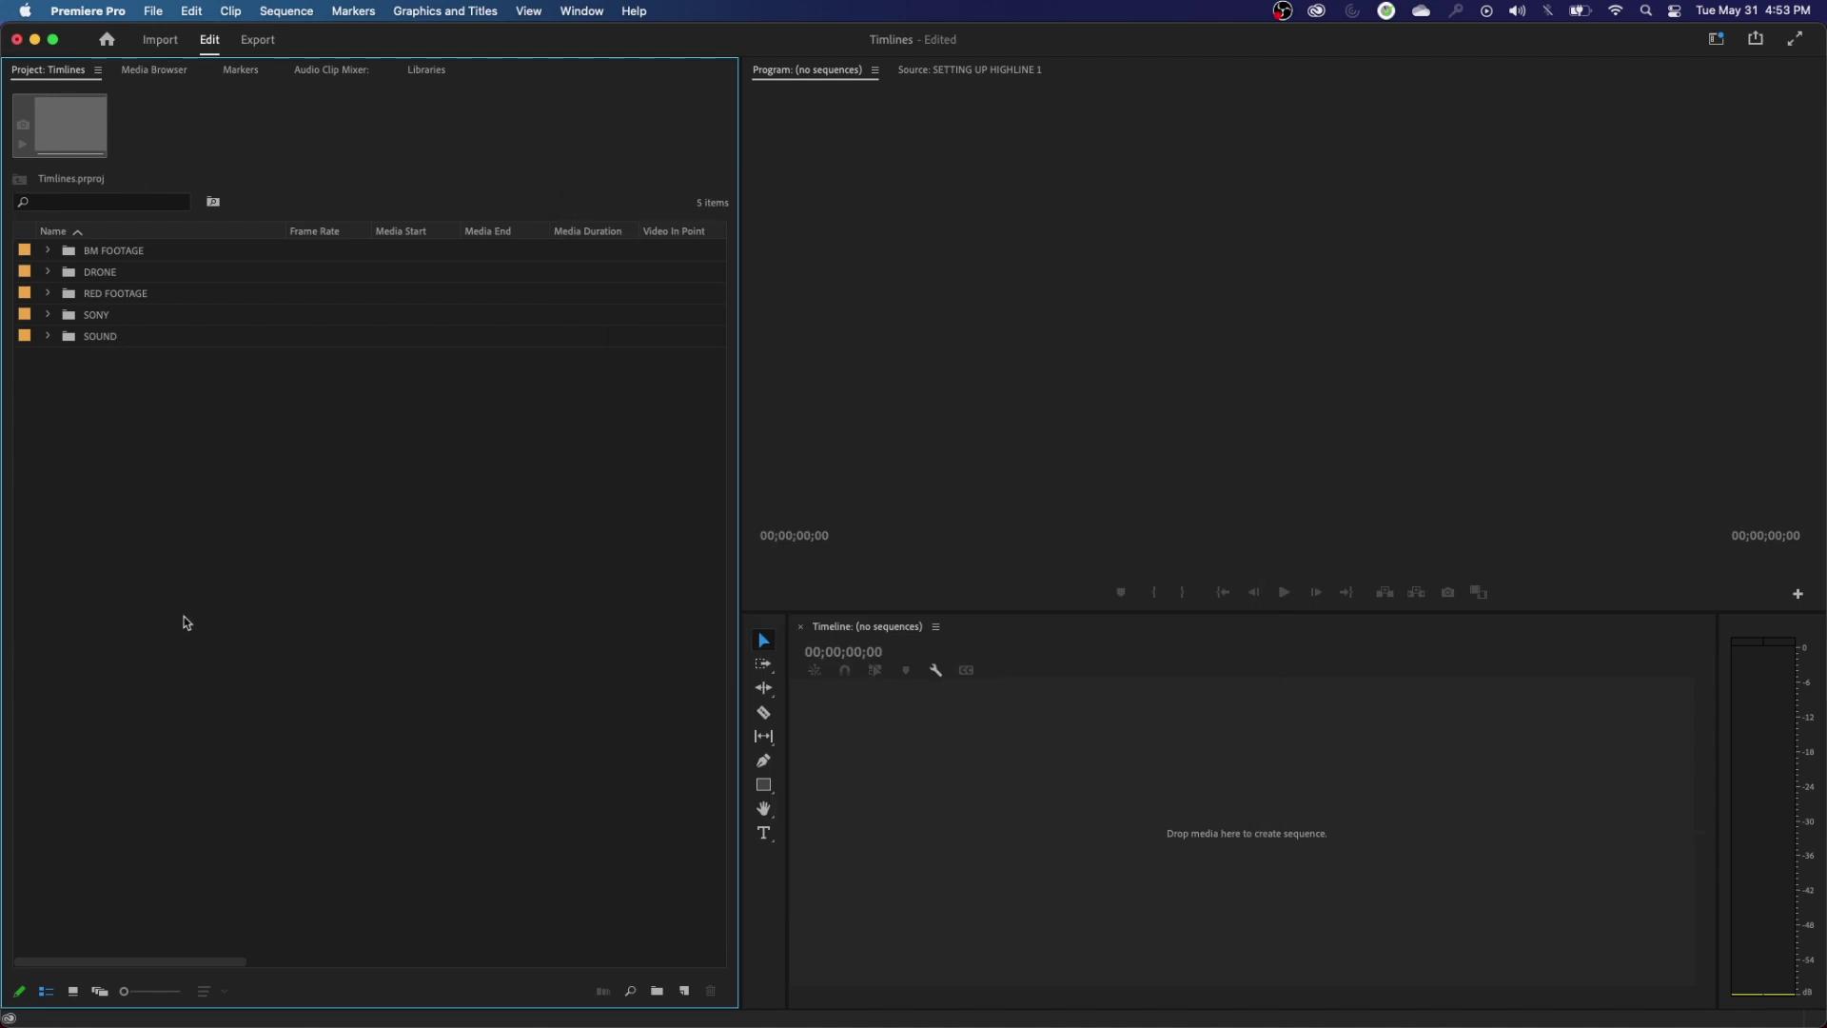
- Inspect the resolution and frame rate of clip A001_C005_0707JH_001.R3D in the RED FOOTAGE bin
{"action": "left_click", "coordinate": [48, 293]}
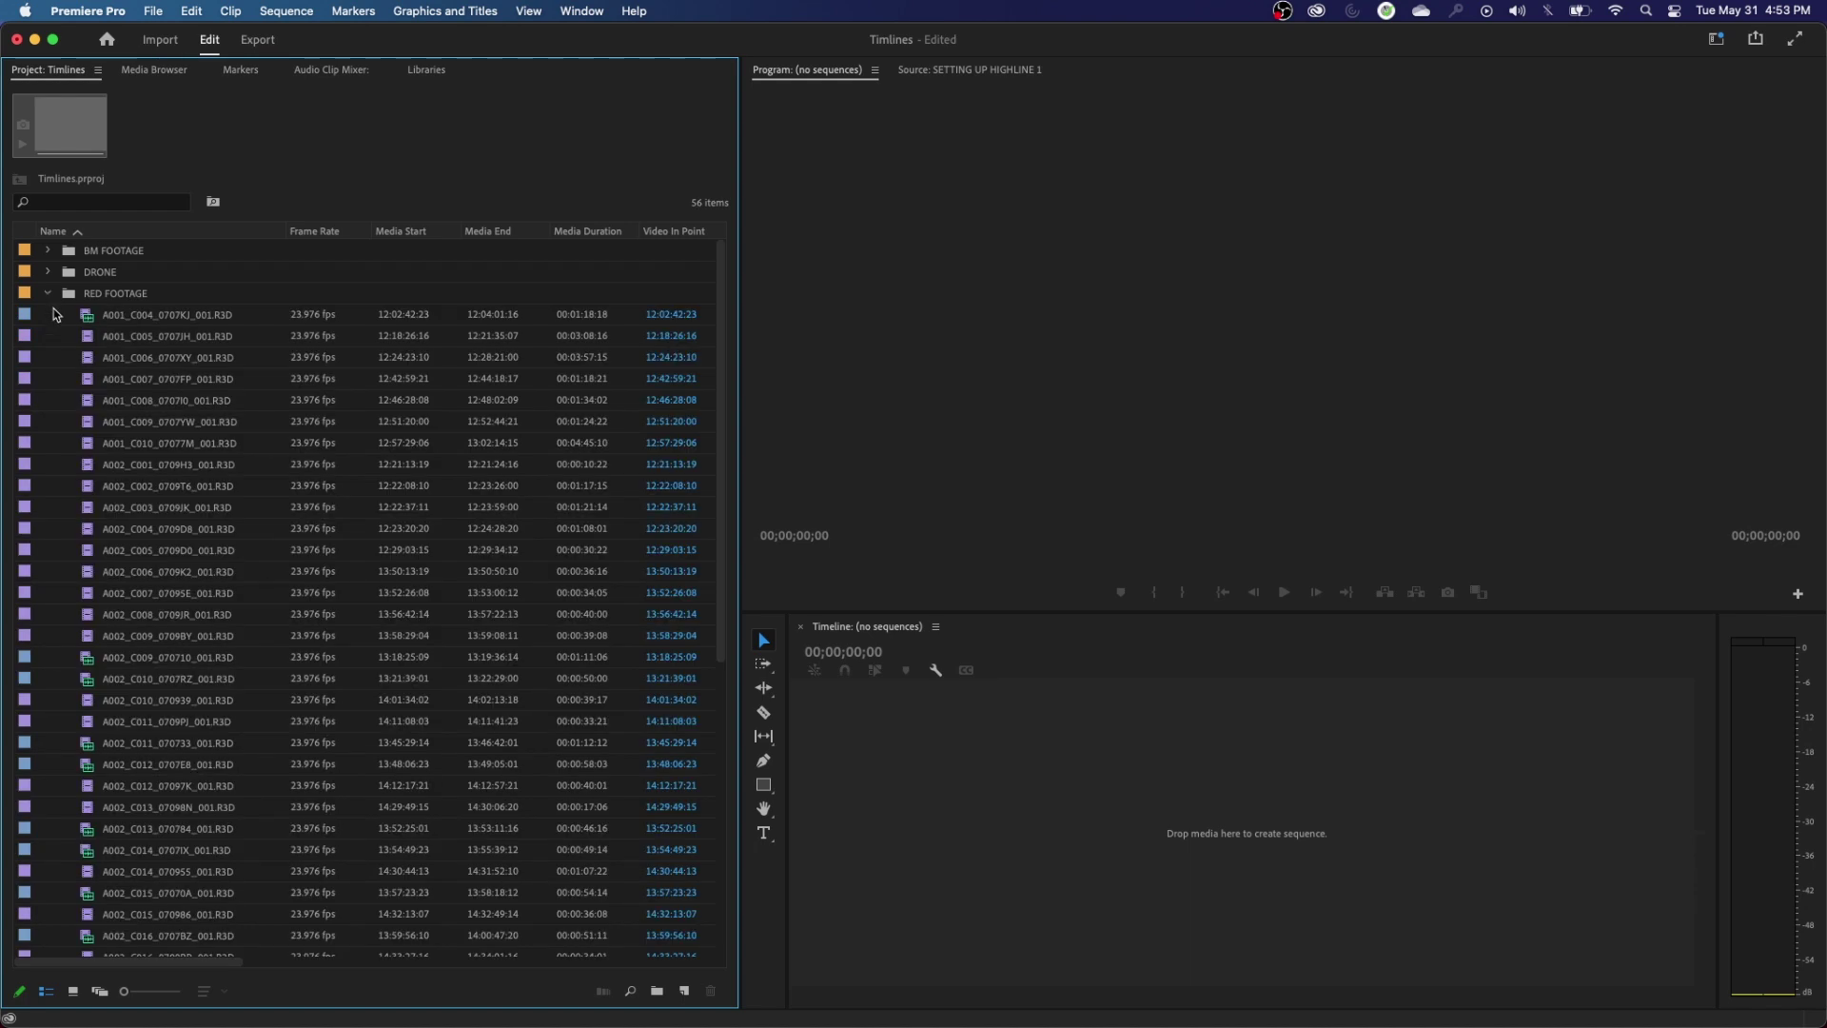
{"action": "left_click", "coordinate": [113, 340]}
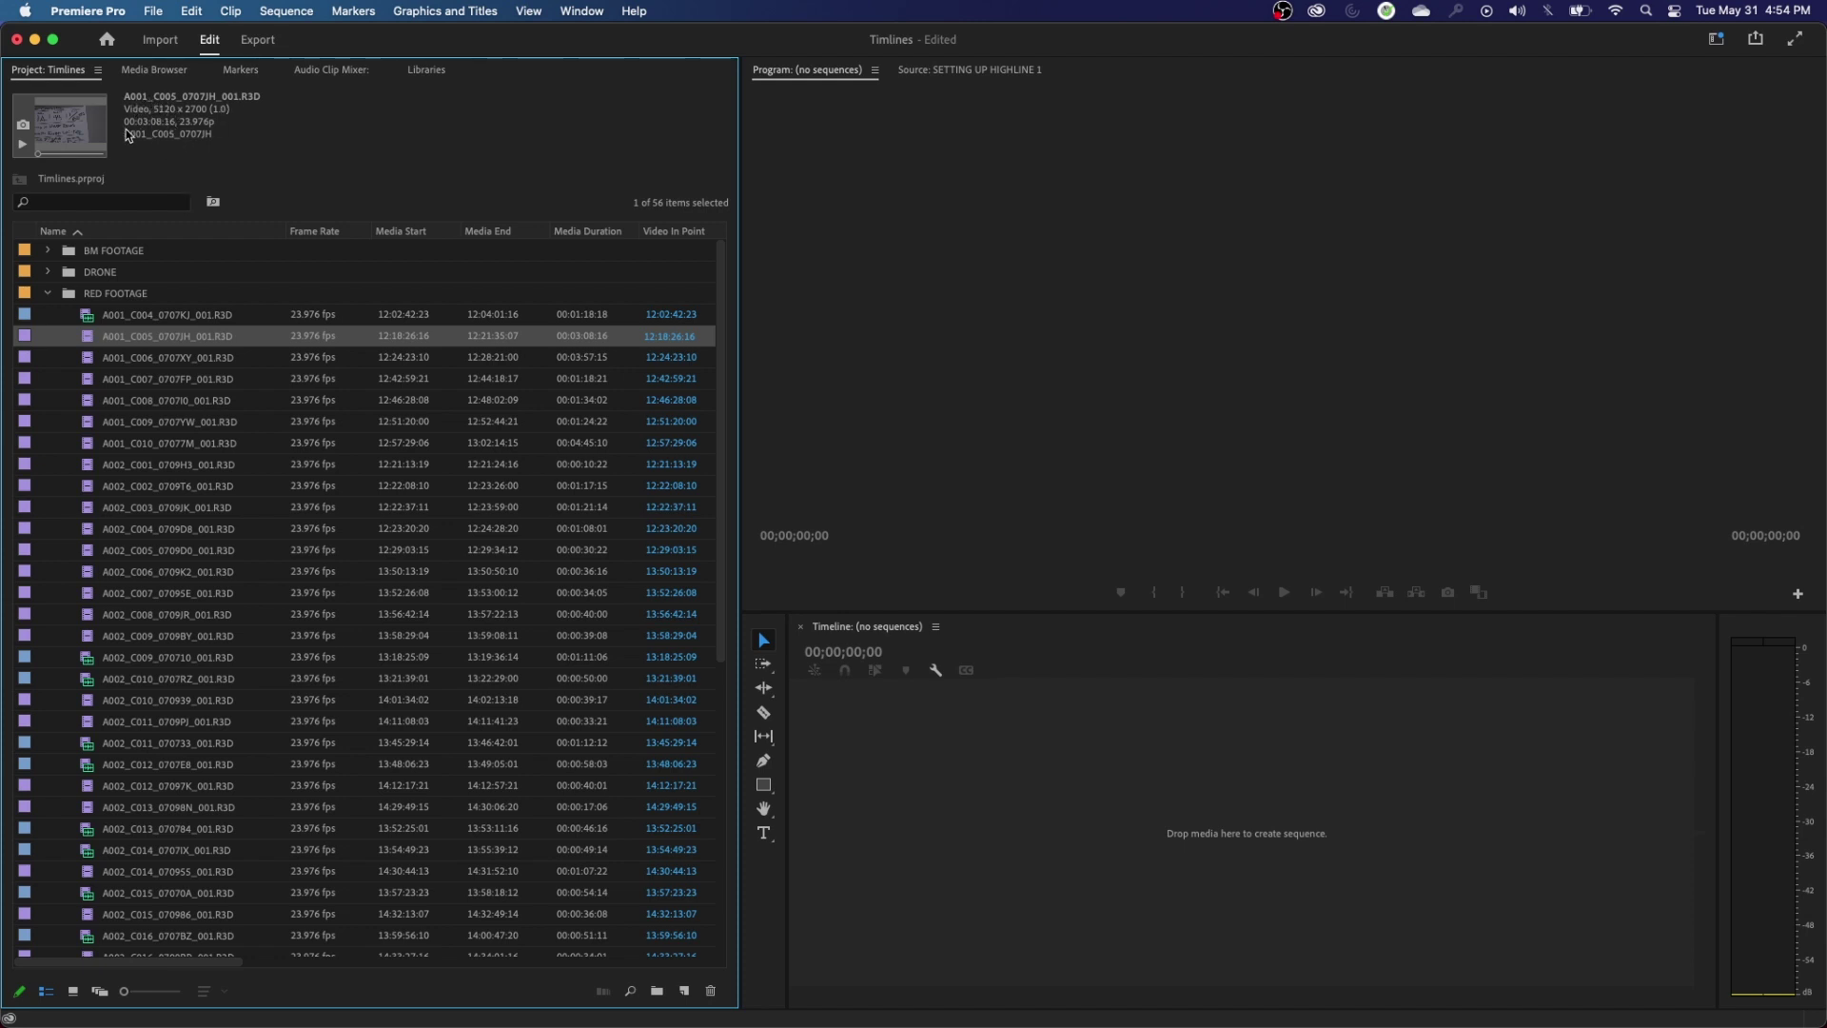
- Hide the project's Preview Area and show it again
{"action": "left_click", "coordinate": [98, 72]}
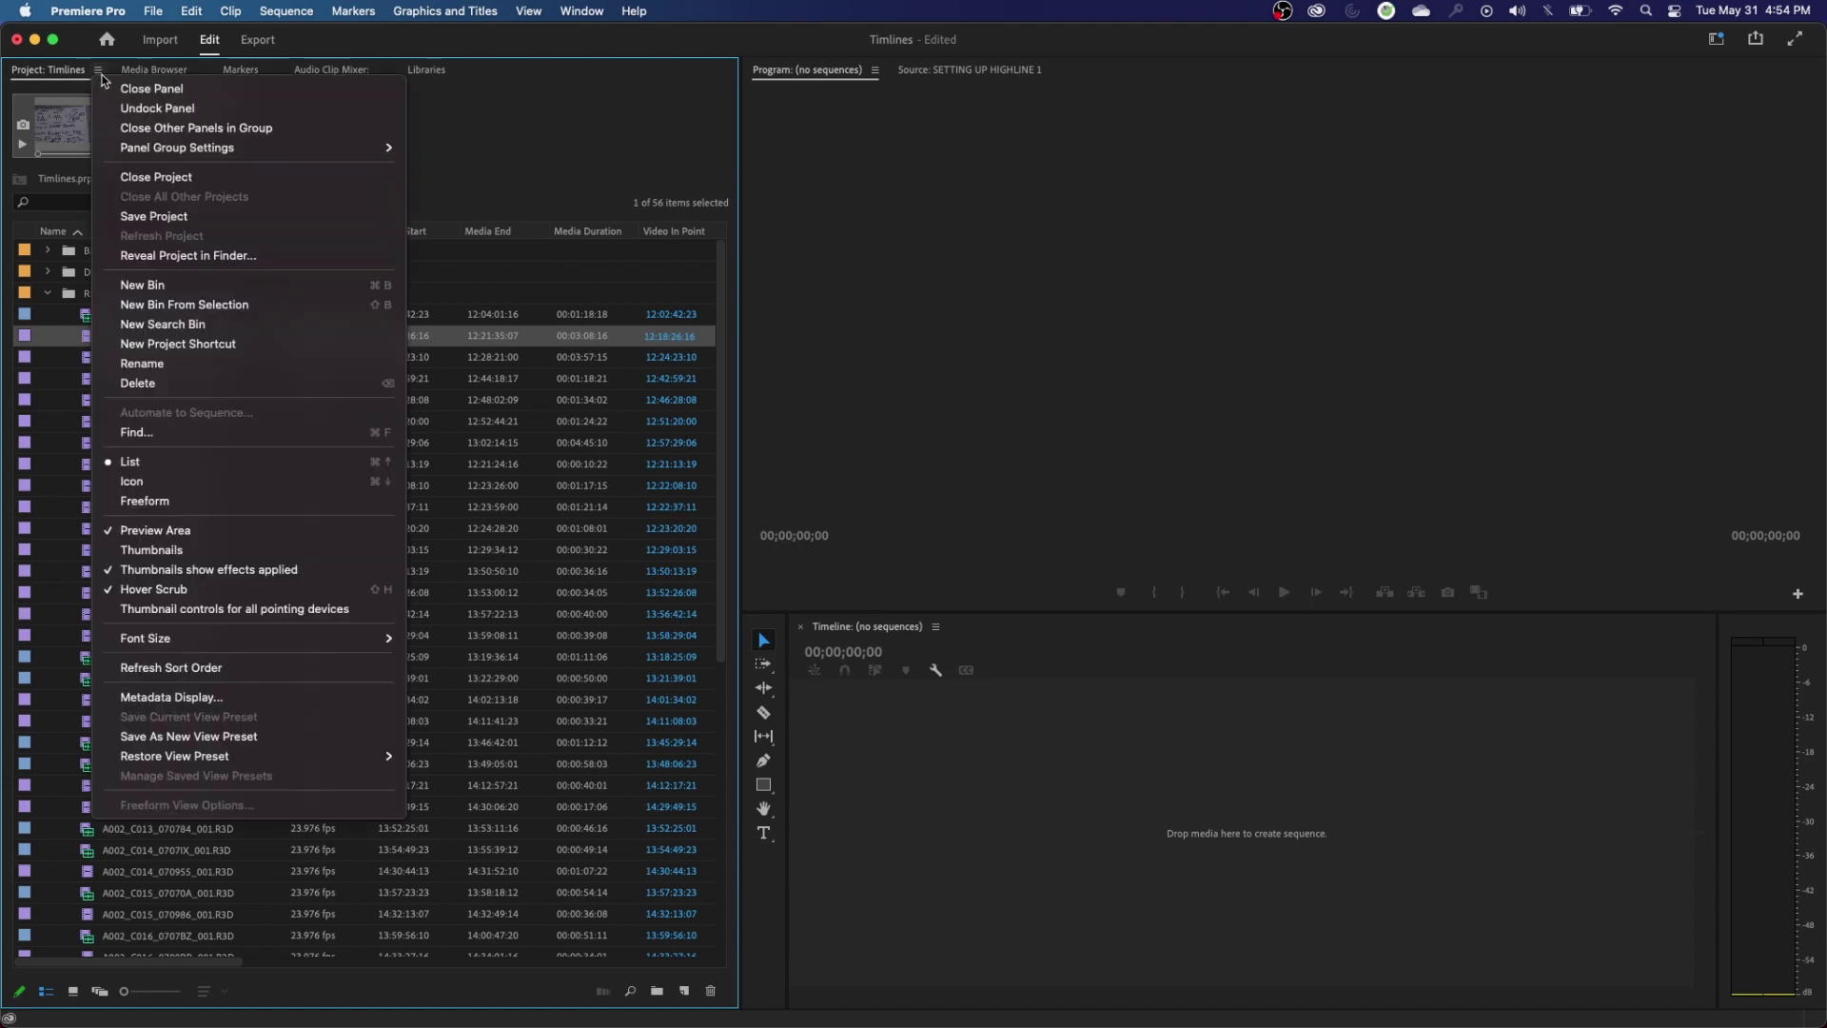
{"action": "left_click", "coordinate": [205, 530]}
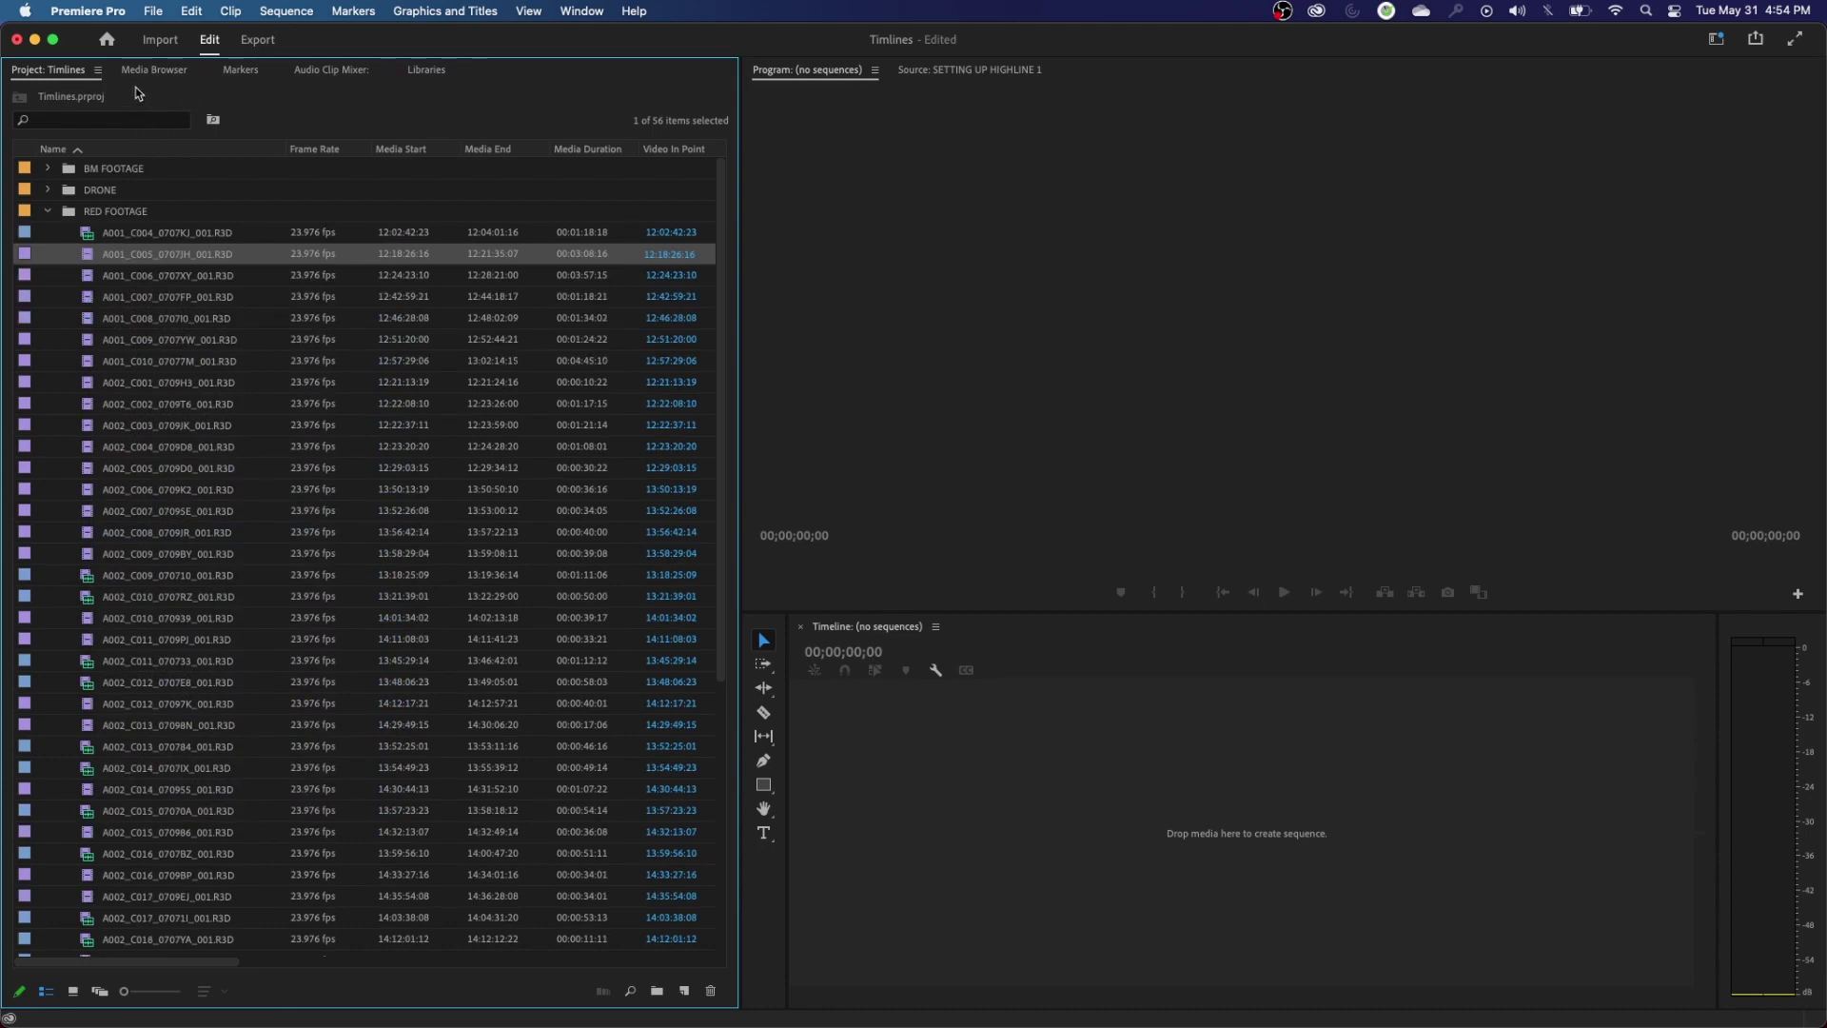
{"action": "left_click", "coordinate": [98, 70]}
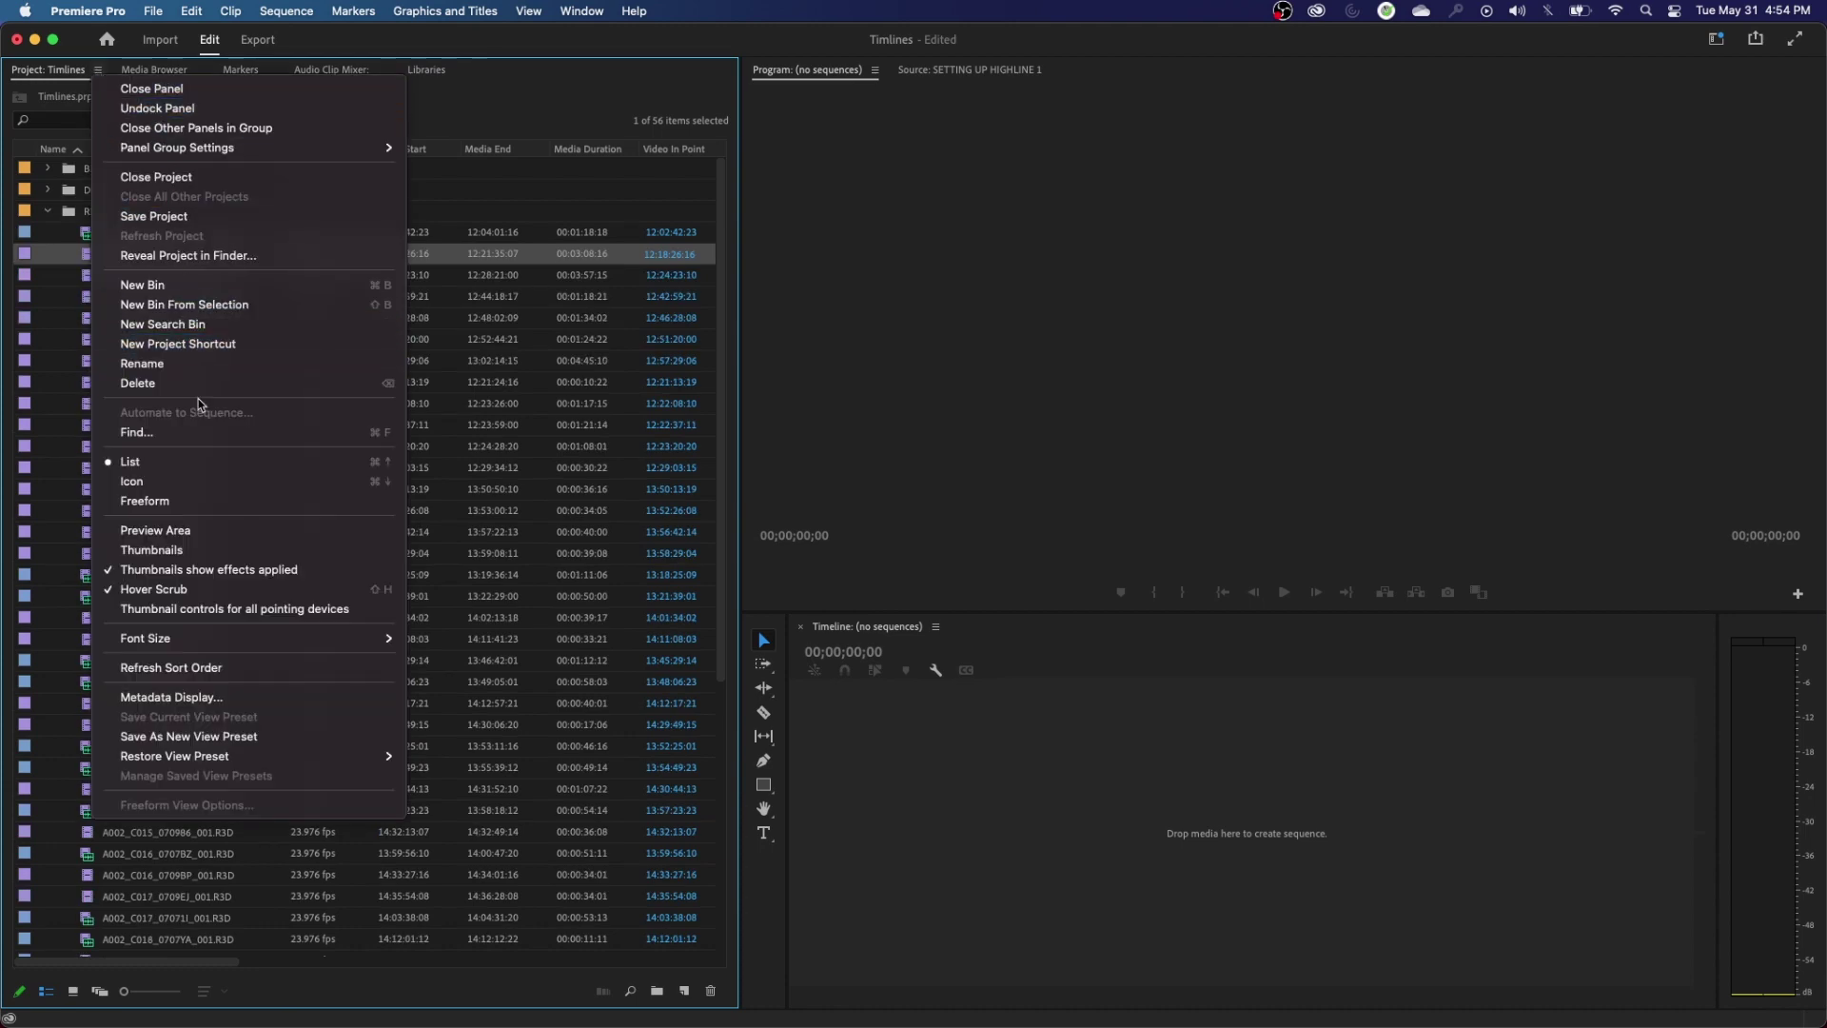
{"action": "left_click", "coordinate": [194, 530]}
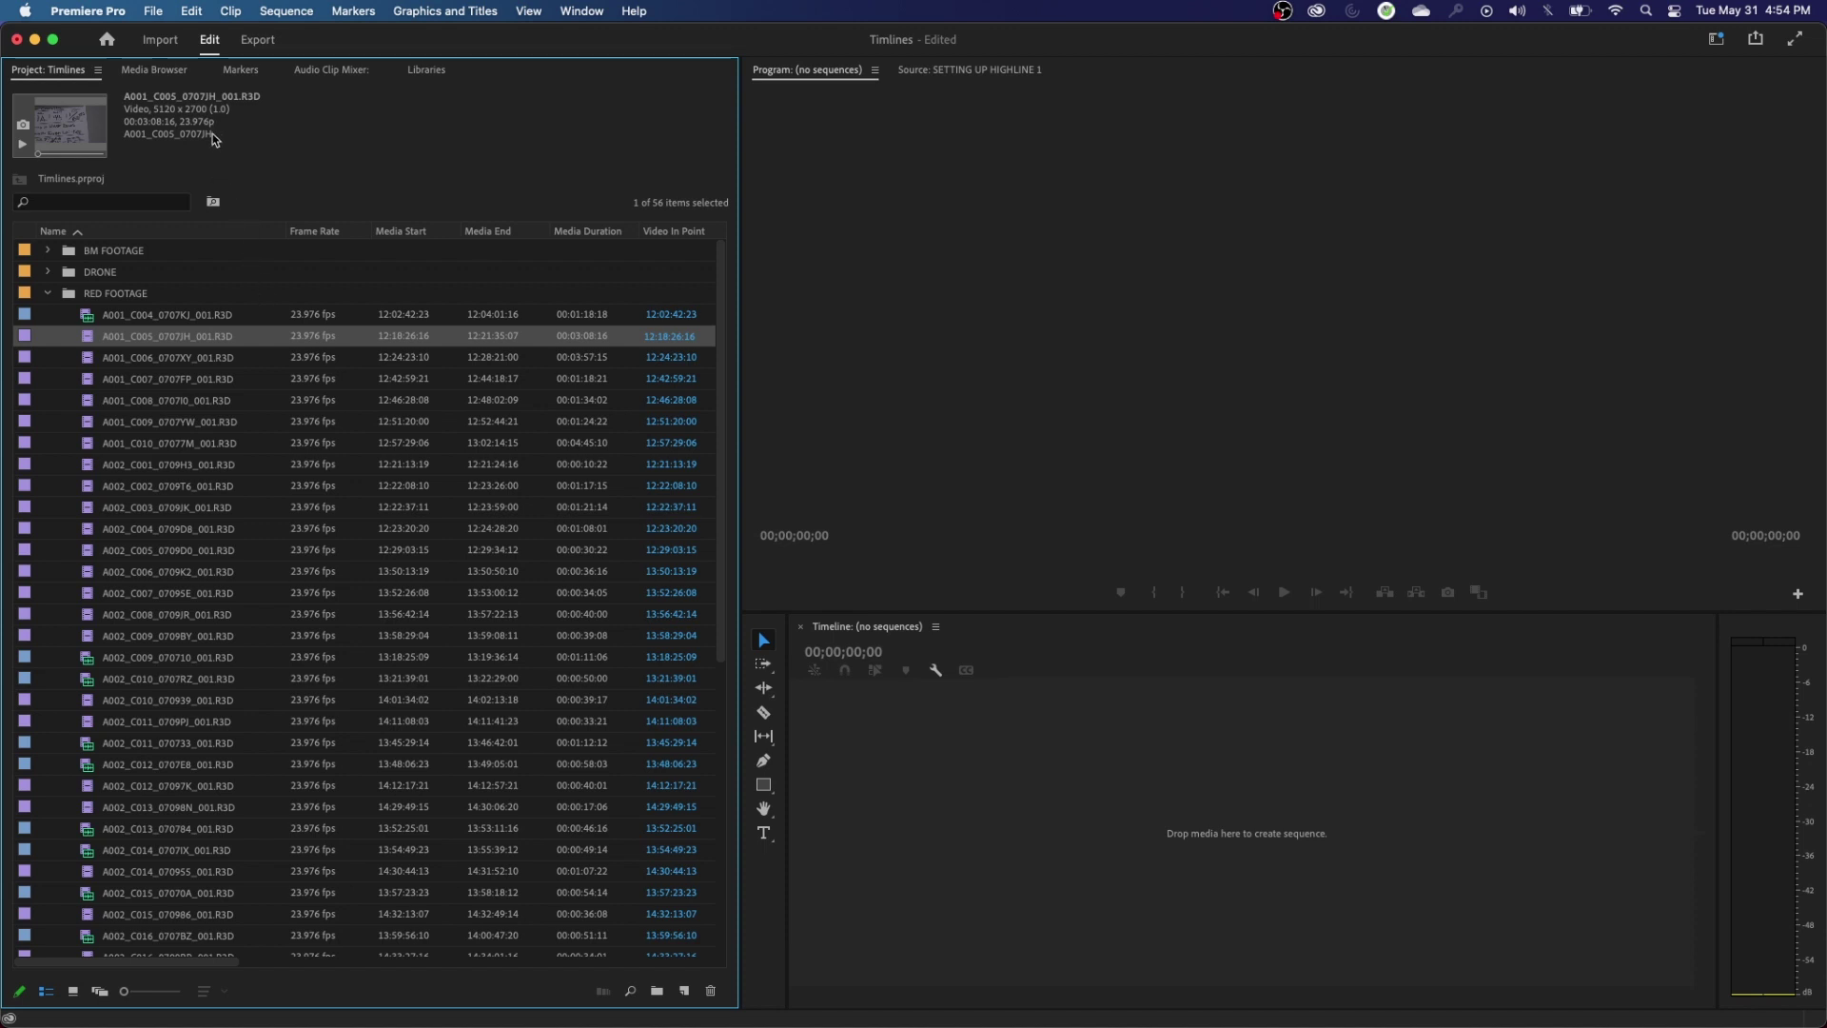
- Create a new sequence from the clip DJI_0001.MOV in the HOMES bin inside DRONE
{"action": "left_click", "coordinate": [49, 295]}
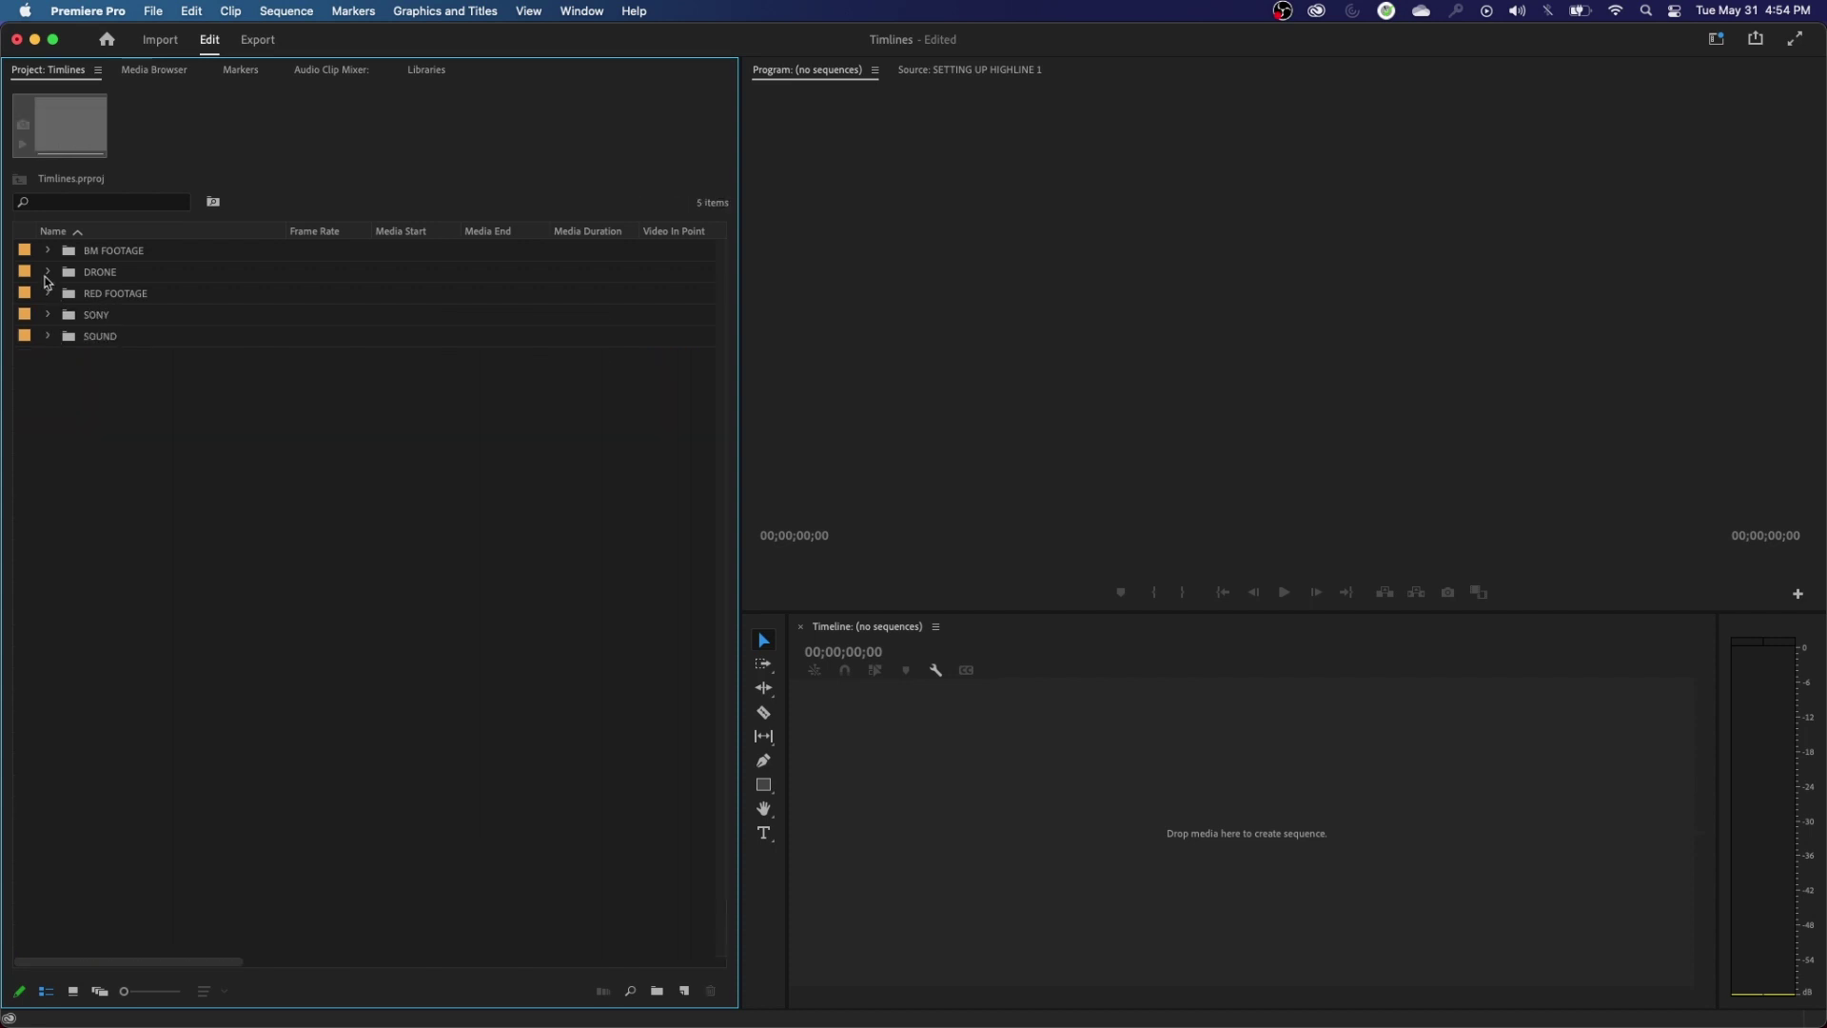
{"action": "left_click", "coordinate": [47, 274]}
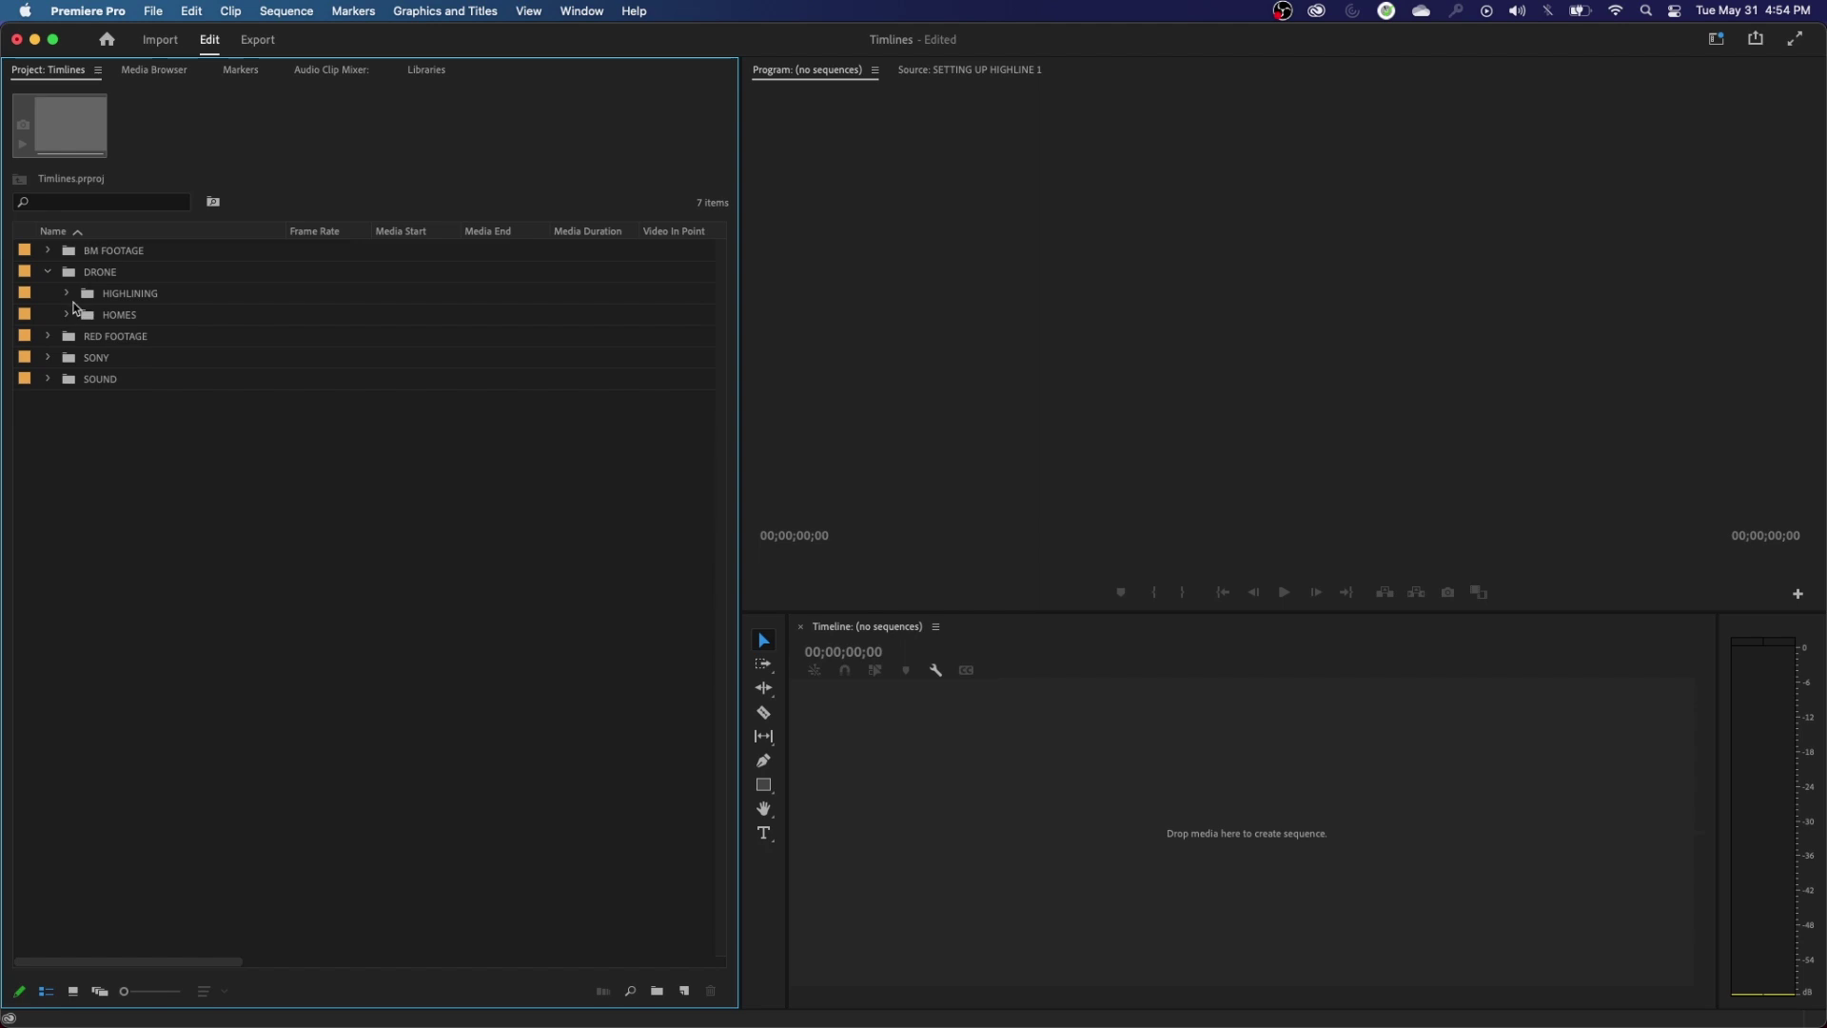
{"action": "left_click", "coordinate": [67, 315]}
{"action": "left_click", "coordinate": [147, 342]}
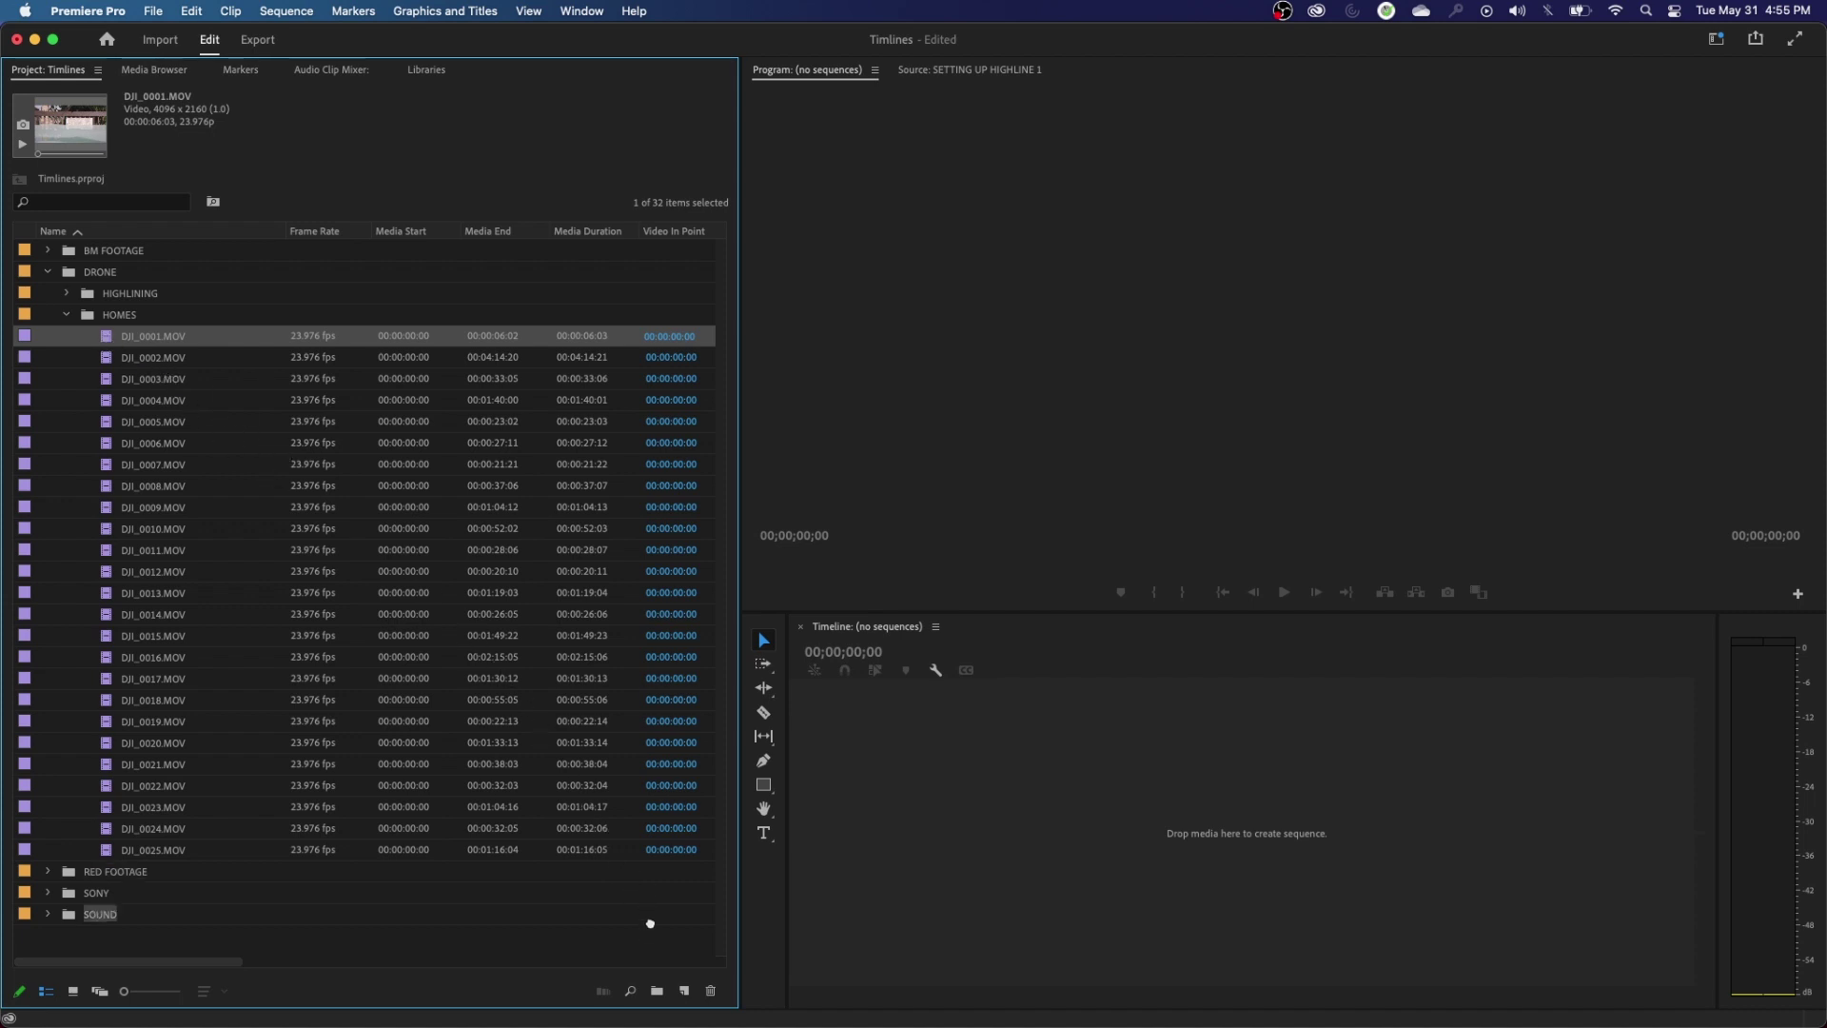
{"action": "left_click_drag", "start_coordinate": [676, 980], "coordinate": [682, 990]}
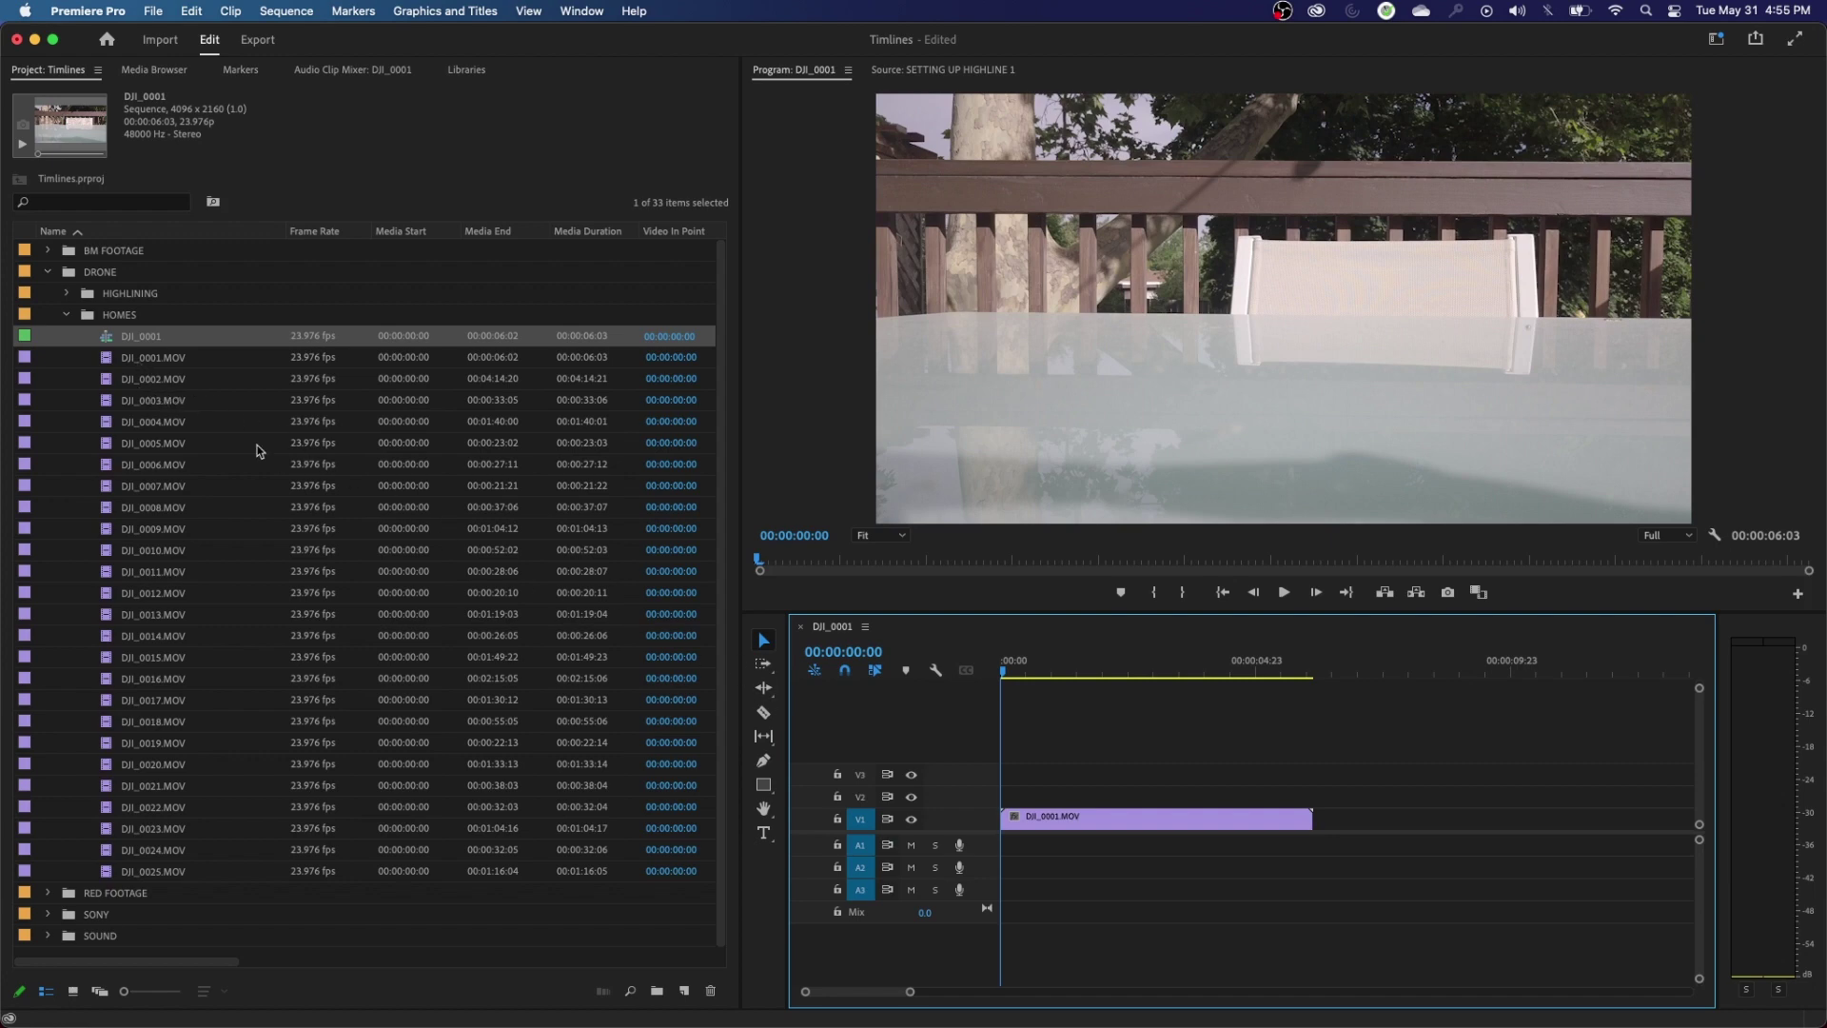
- Compare the DJI_0001.MOV clip with its sequence, enlarging the project list icons and shrinking them back
{"action": "left_click", "coordinate": [108, 359]}
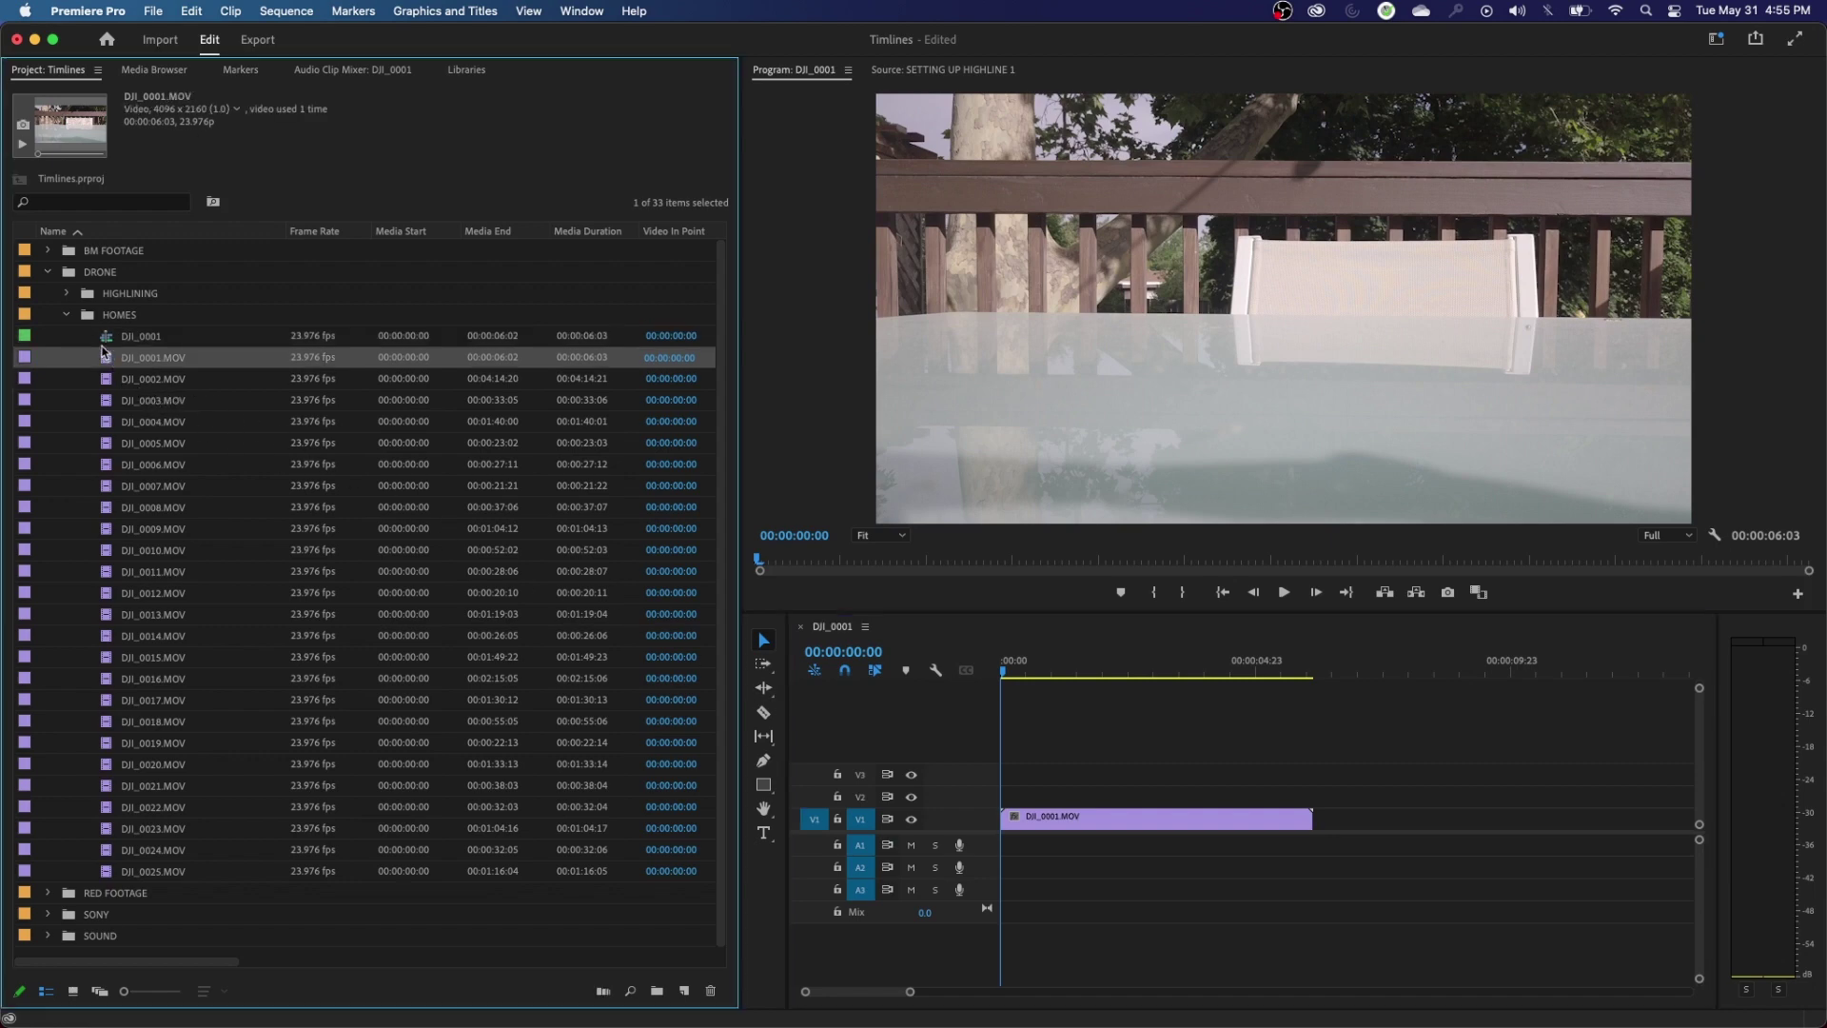
{"action": "left_click", "coordinate": [112, 338]}
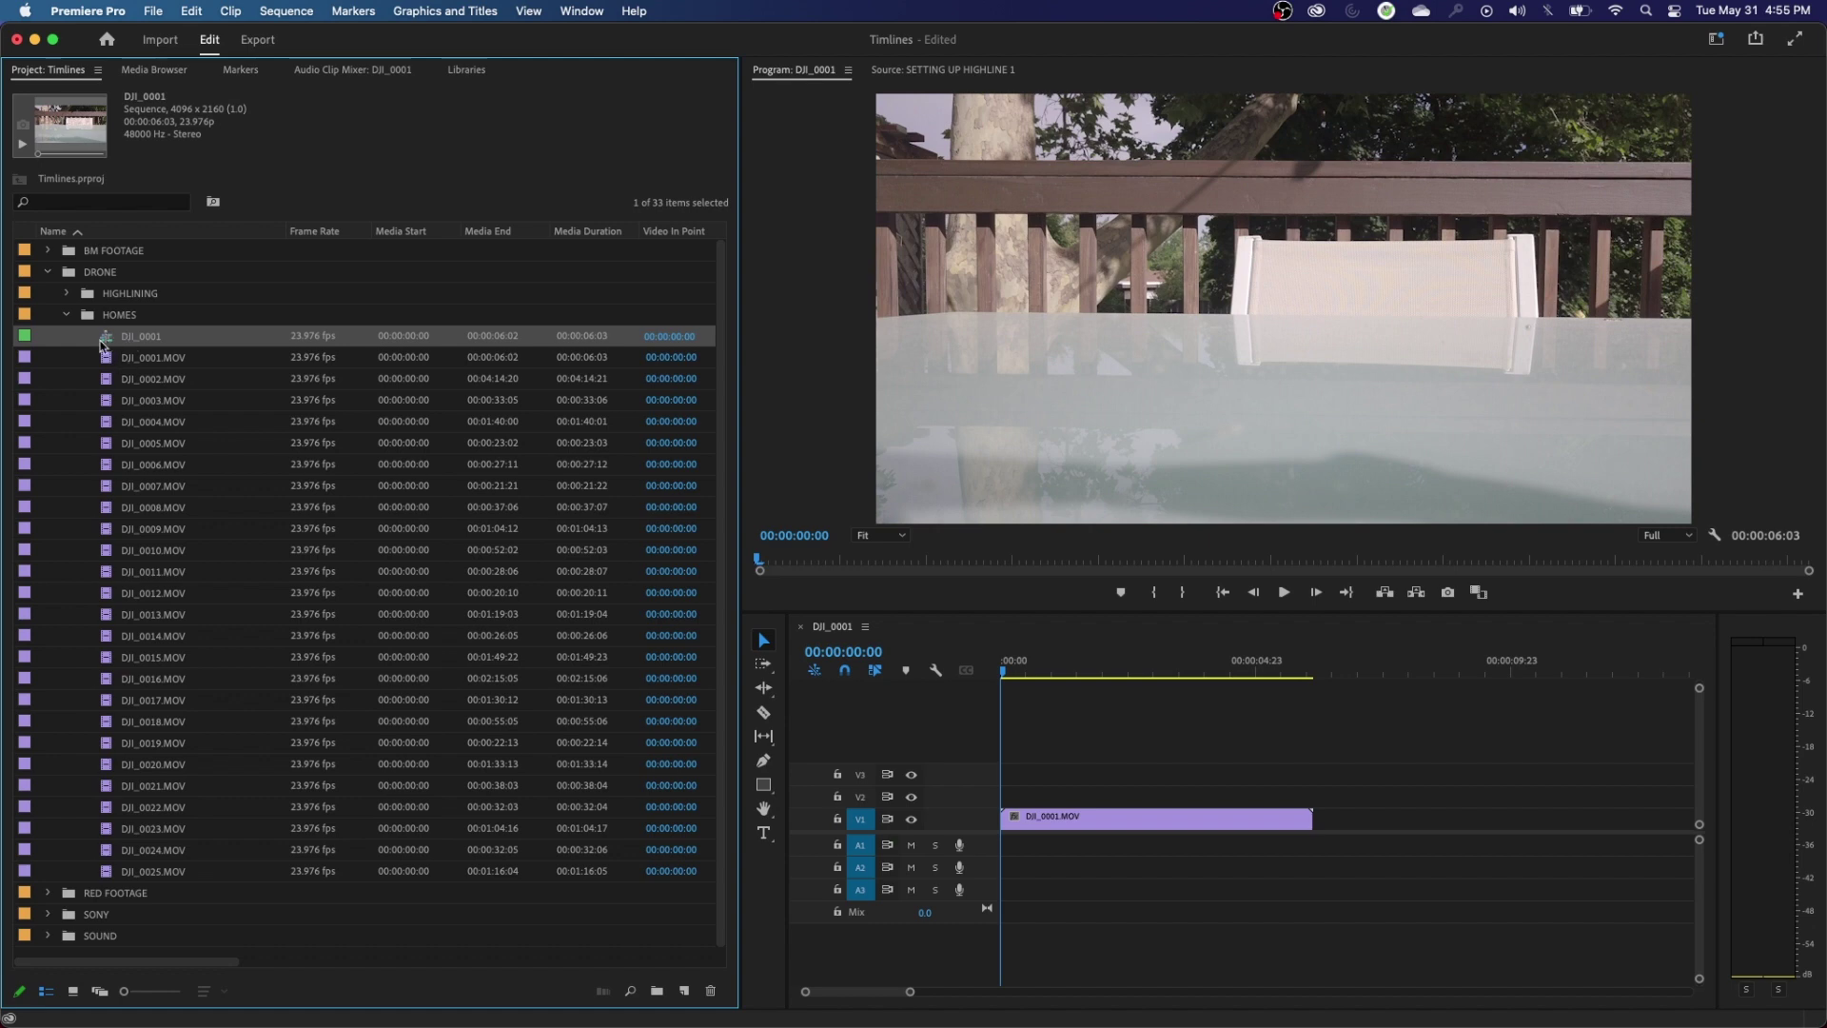
{"action": "key", "text": "shift+]"}
{"action": "key", "text": "shift+]"}
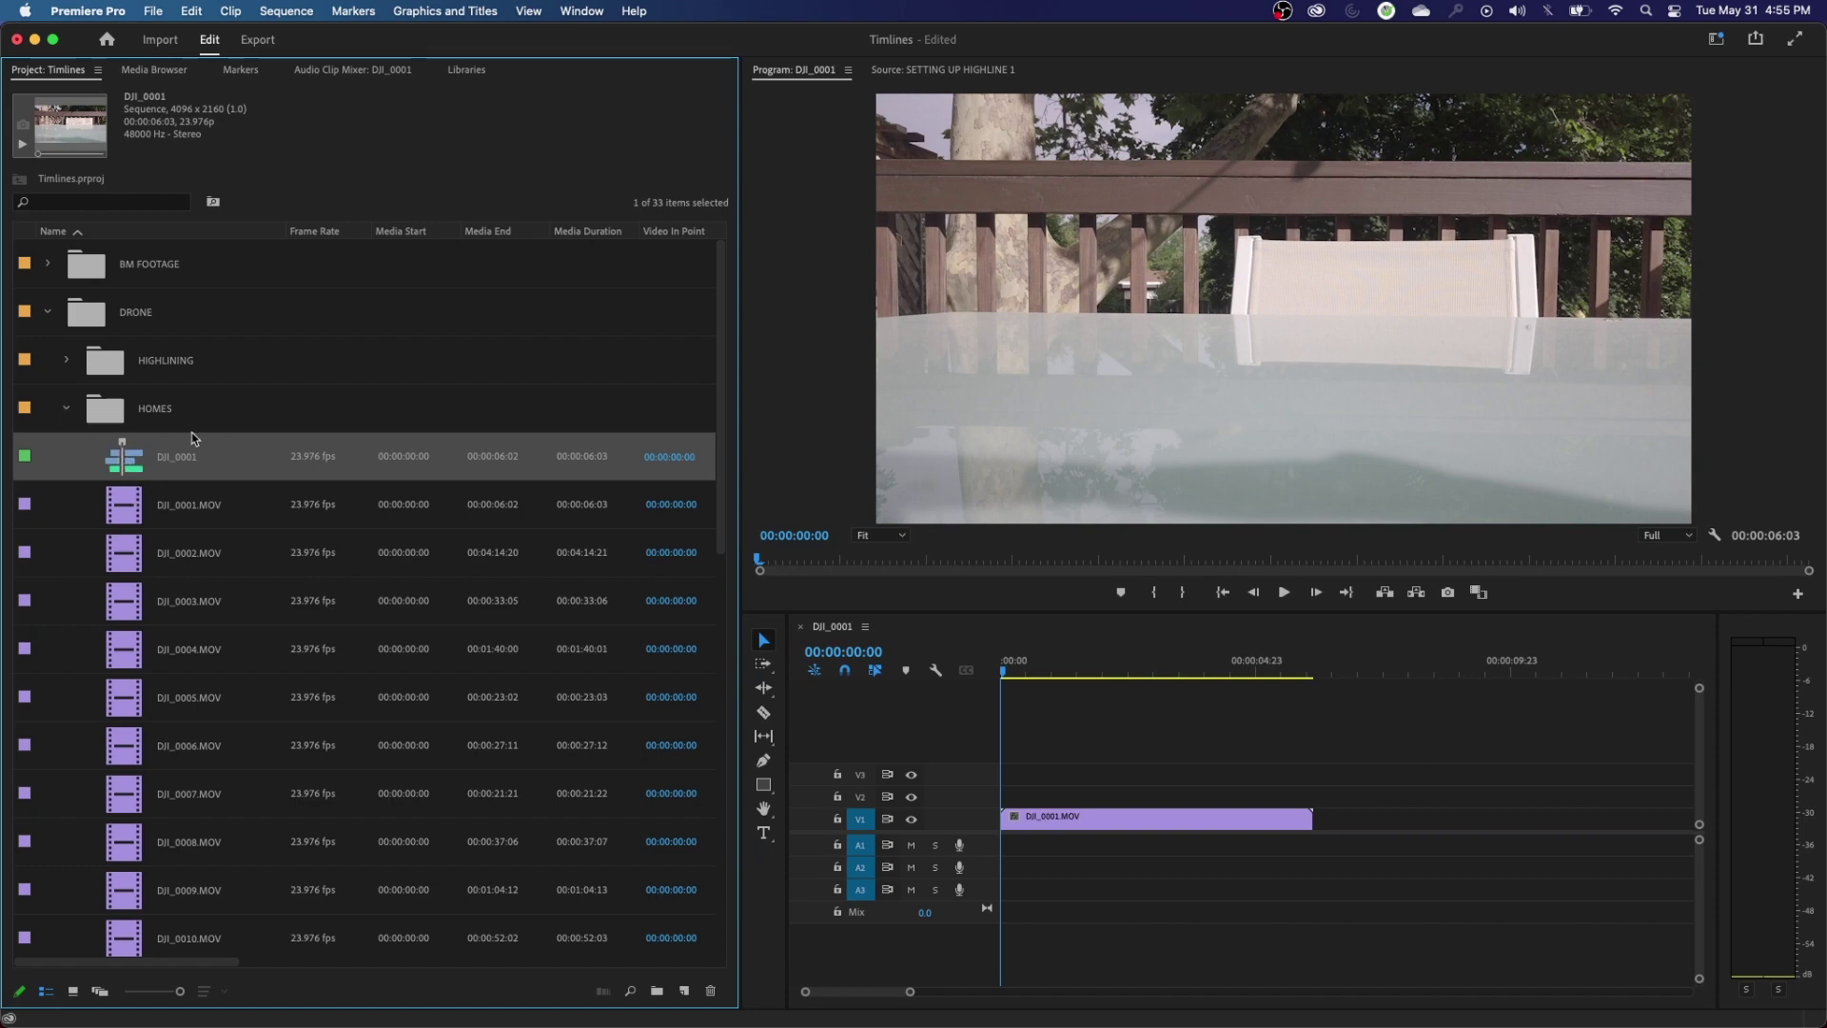
{"action": "key", "text": "shift+["}
{"action": "key", "text": "shift+["}
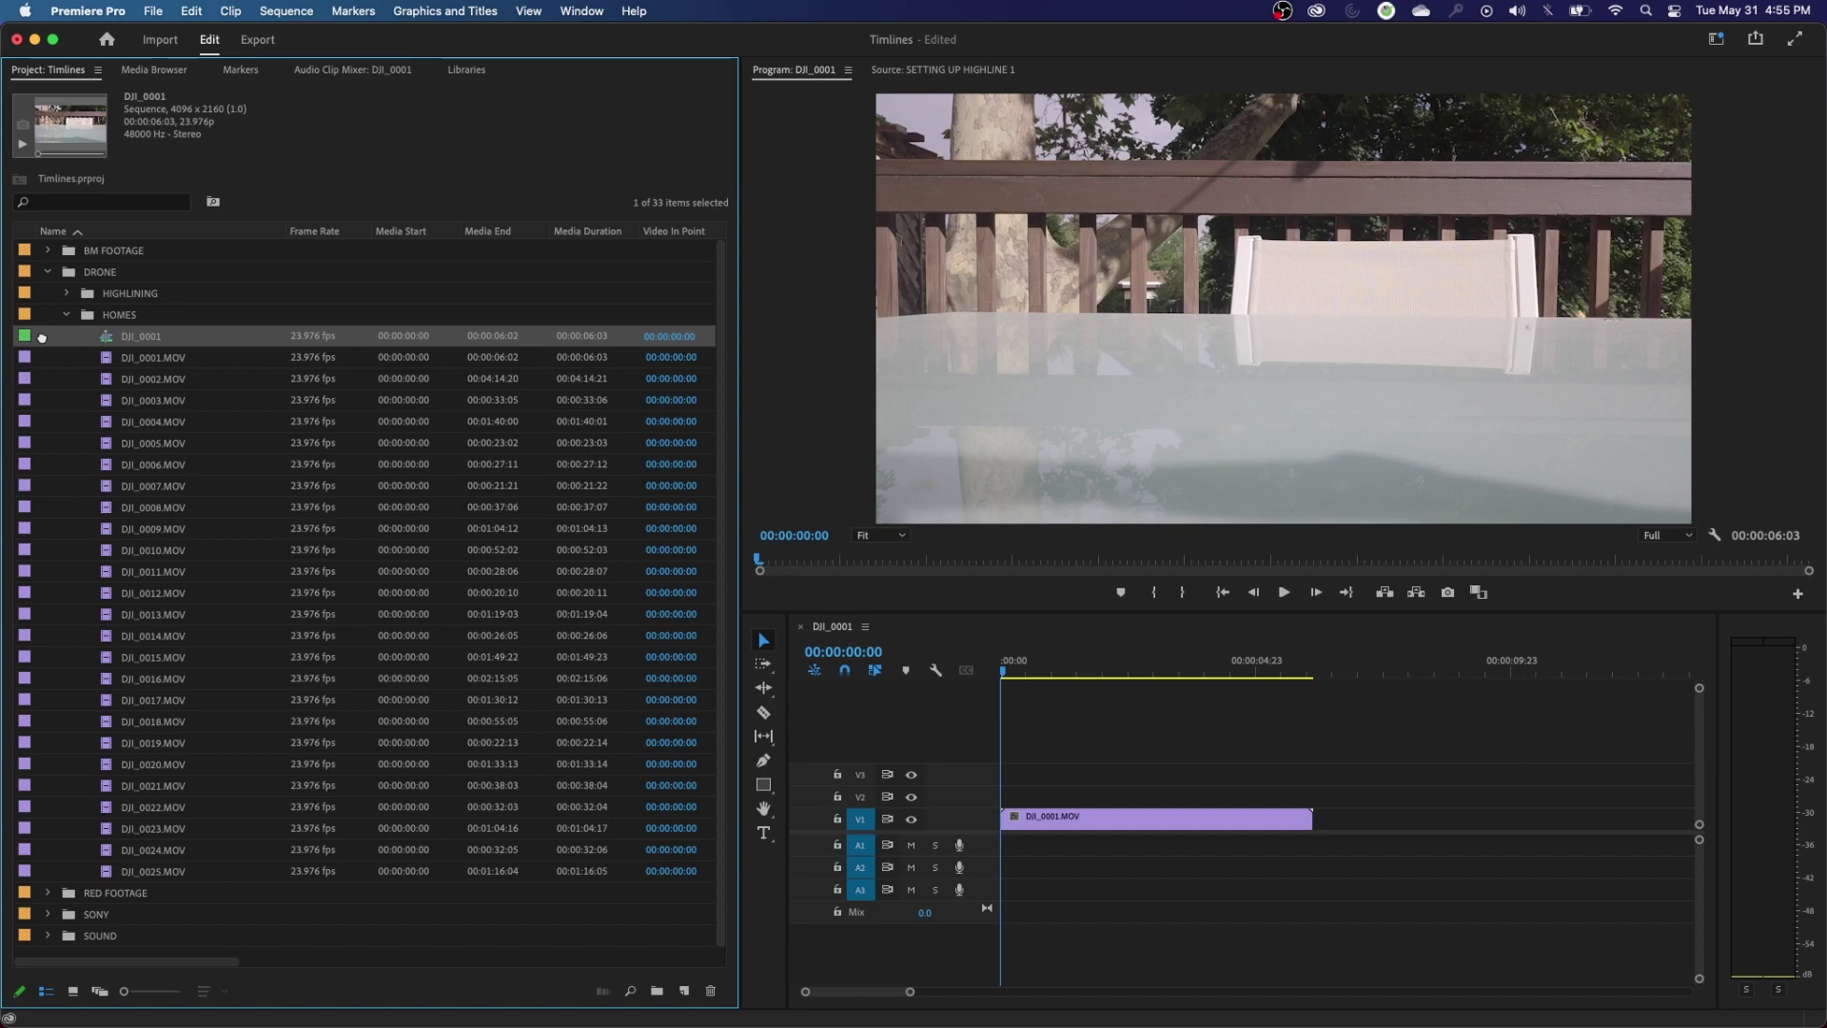
- Move the DJI_0001 sequence out of the DRONE bin to the project root and delete its only clip
{"action": "left_click_drag", "start_coordinate": [42, 338], "coordinate": [54, 299]}
{"action": "left_click", "coordinate": [78, 276]}
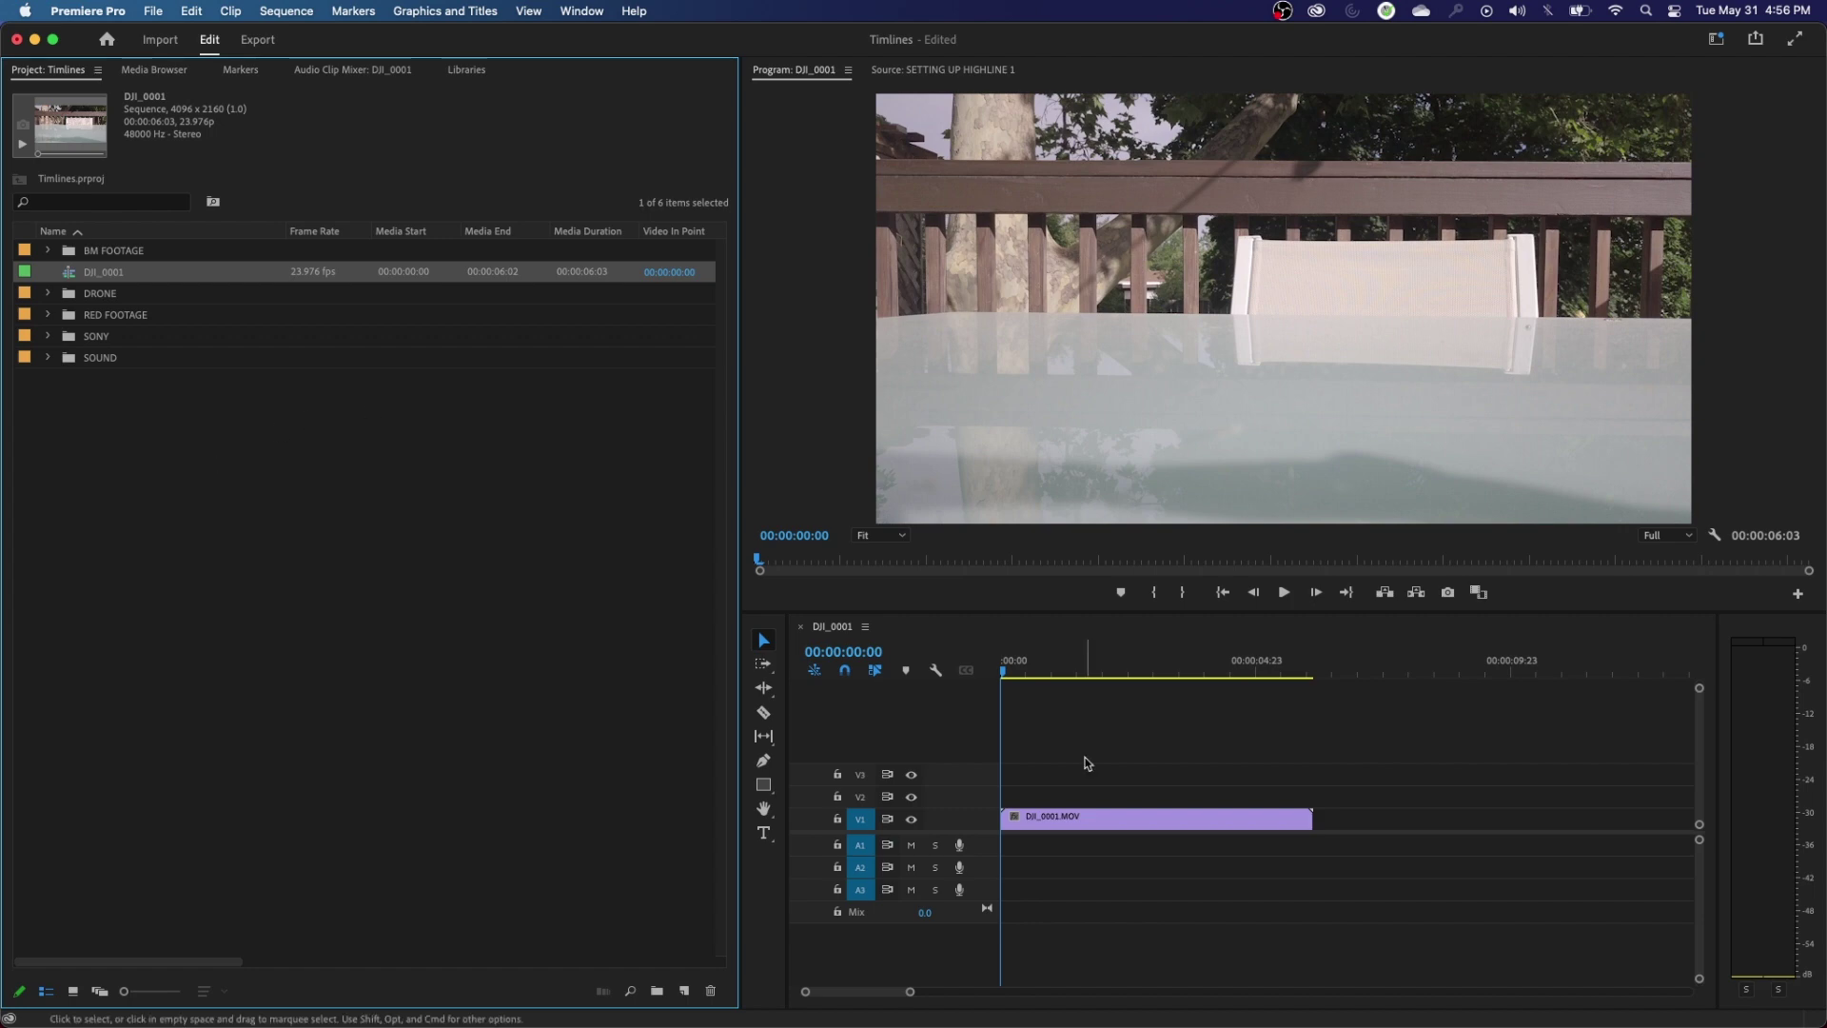
{"action": "left_click_drag", "start_coordinate": [1074, 760], "coordinate": [1144, 852]}
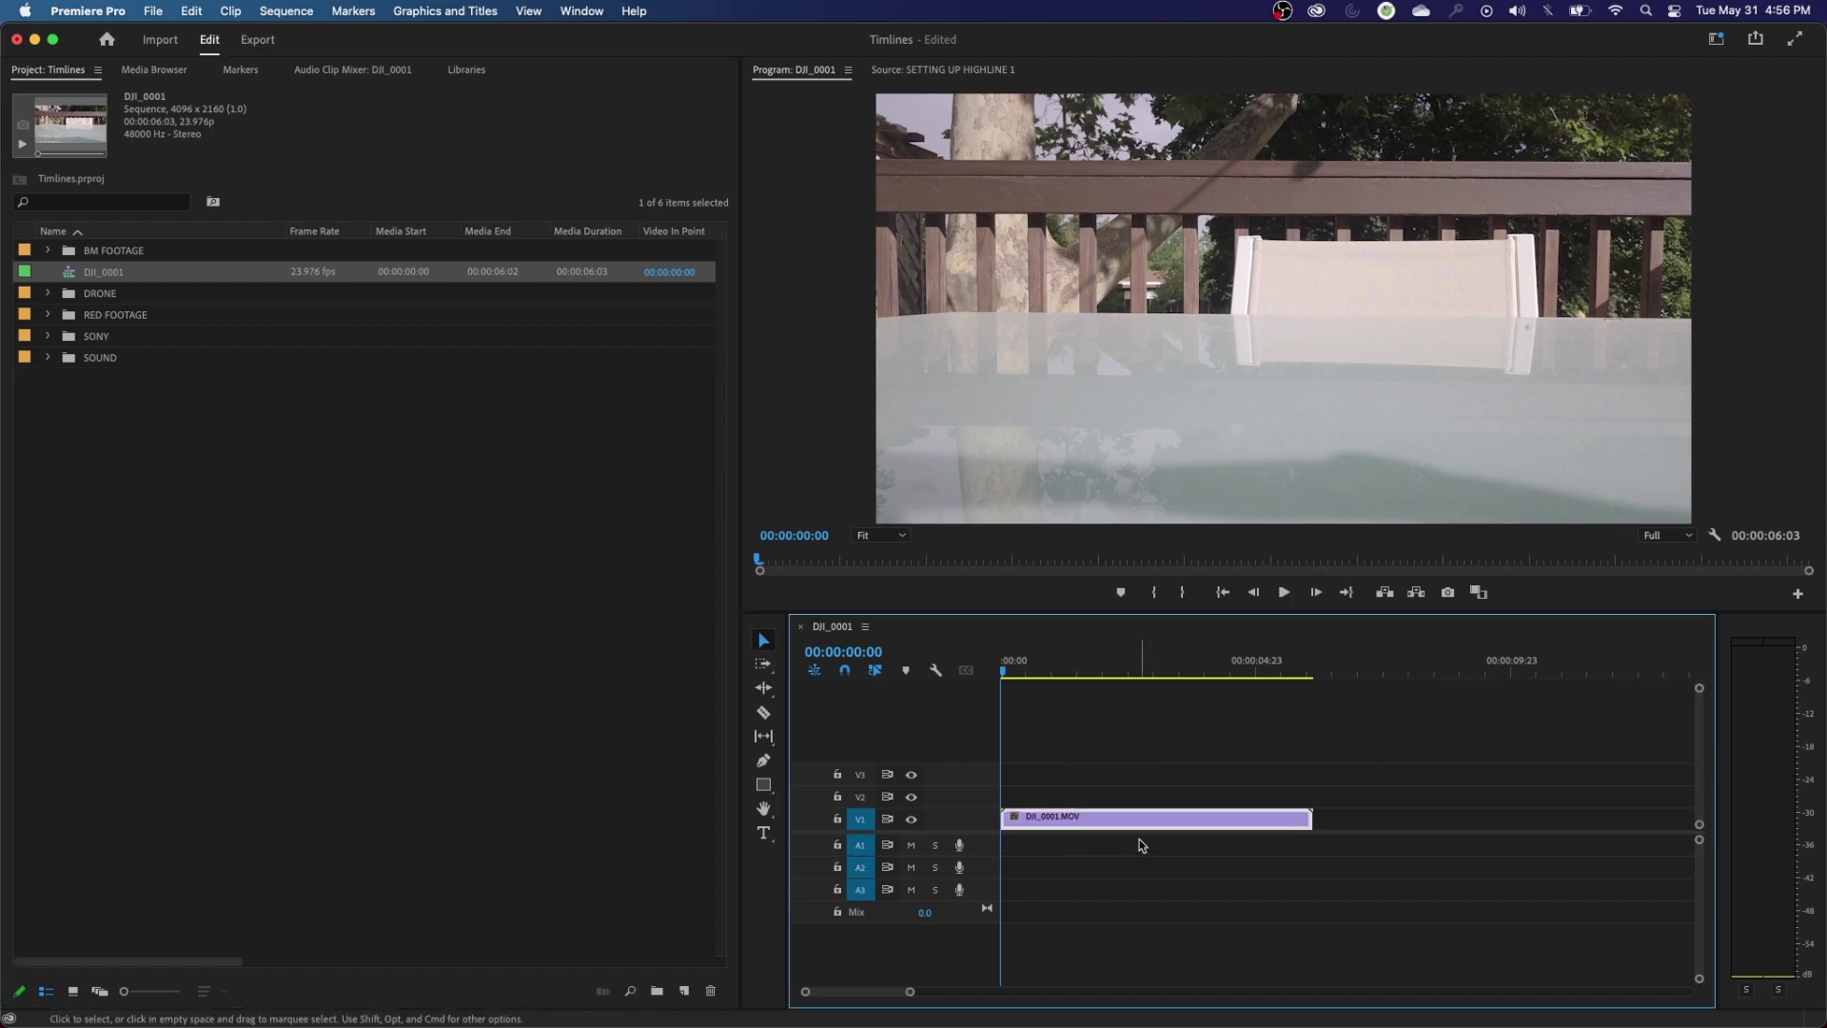
{"action": "key", "text": "Delete"}
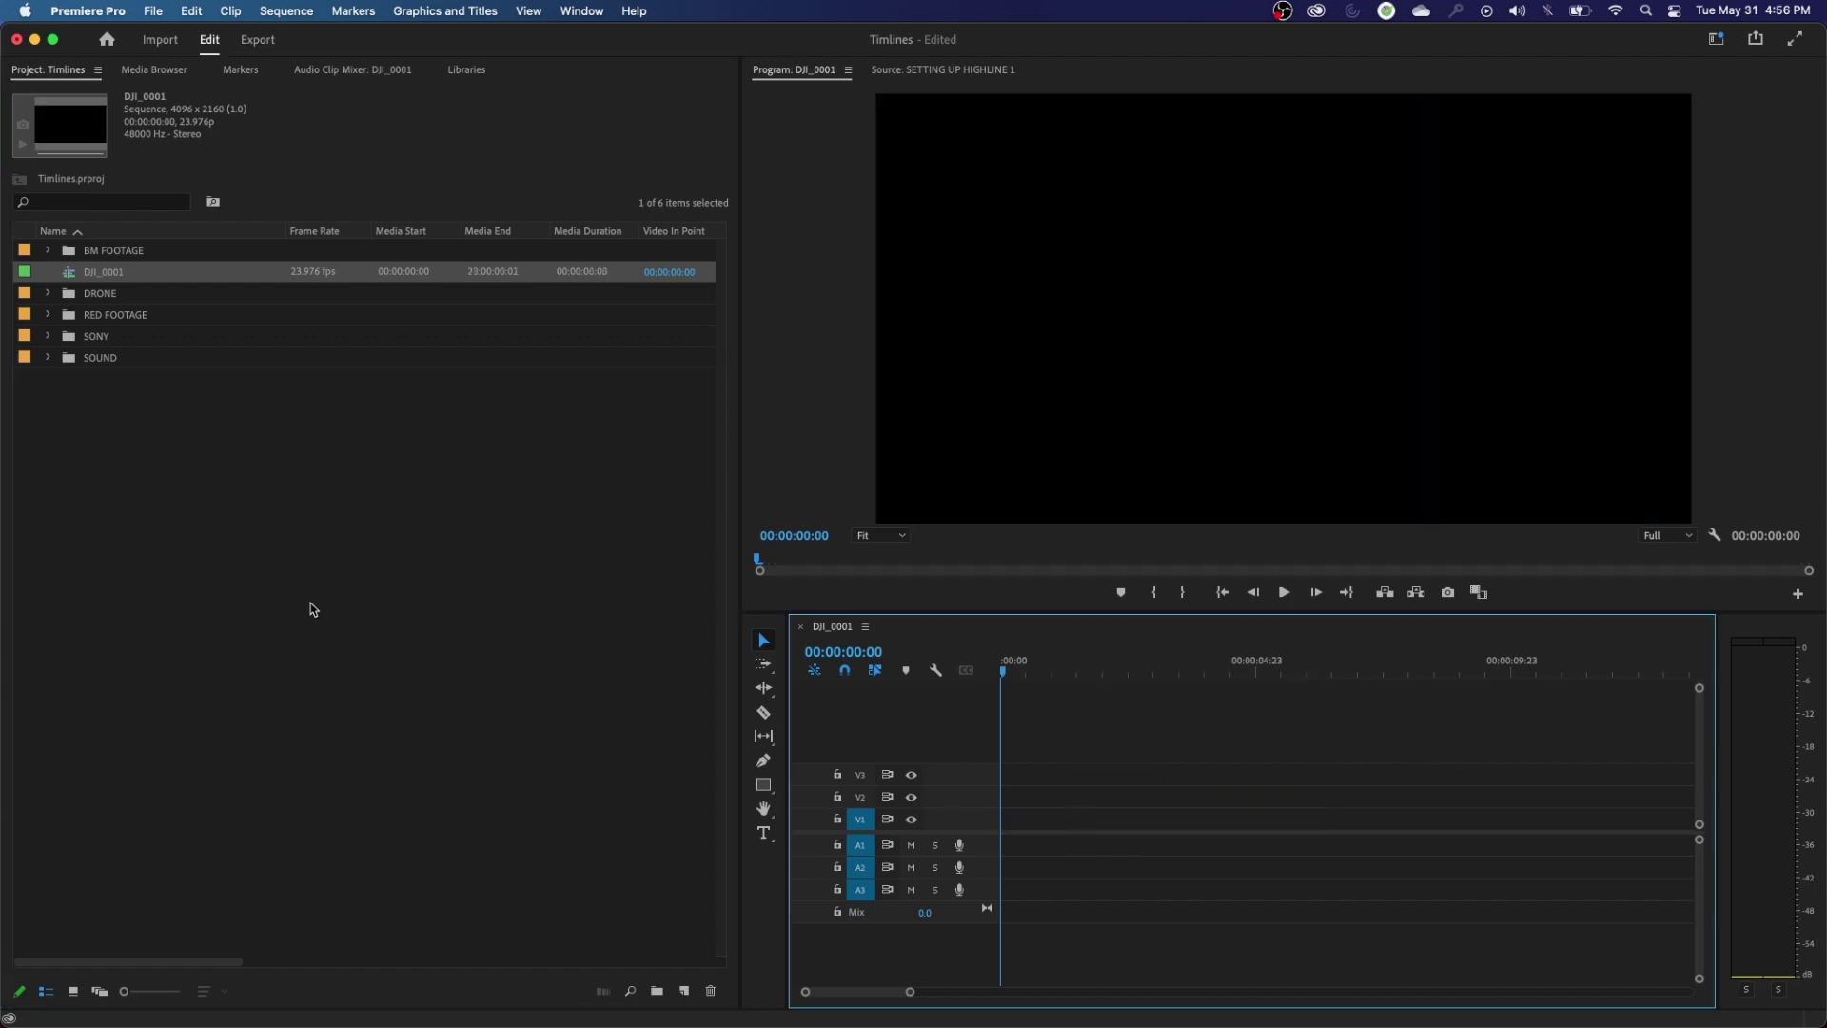
- Place A001_C004_0707KJ_001.R3D from RED FOOTAGE at the start of the sequence on V1, keeping the existing sequence settings
{"action": "left_click", "coordinate": [48, 315]}
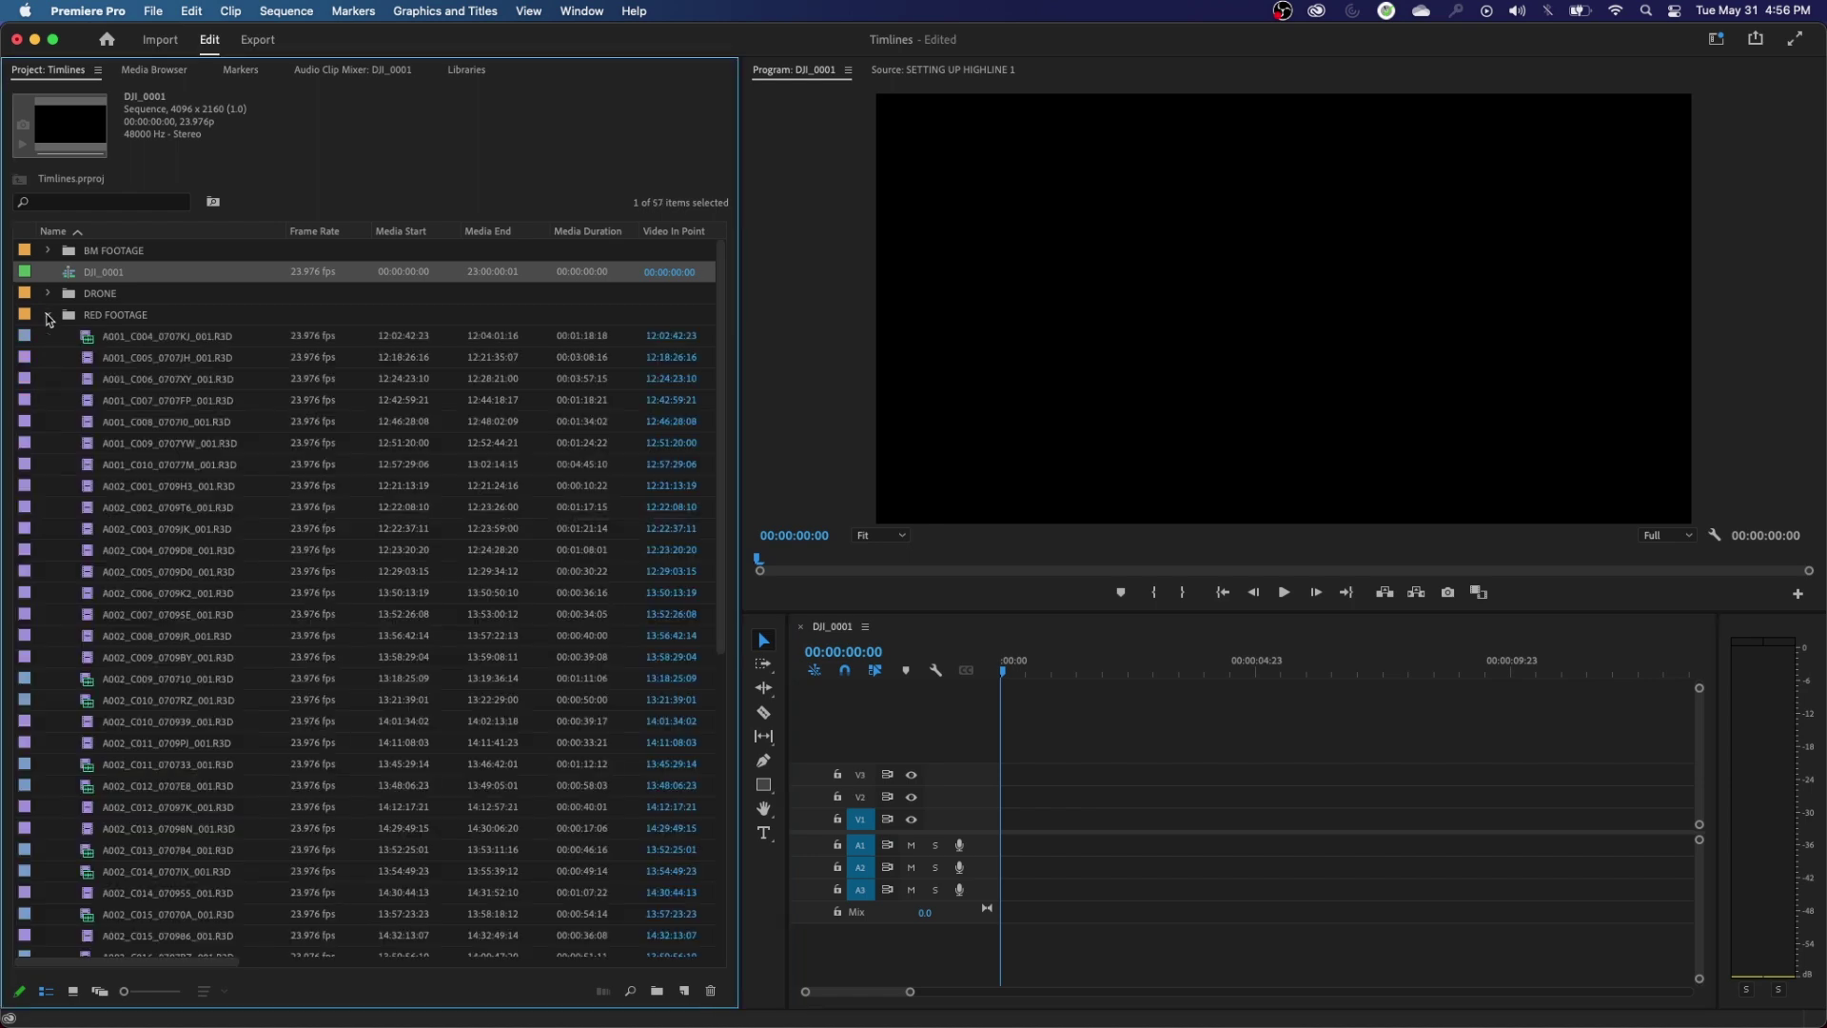
{"action": "left_click", "coordinate": [91, 338]}
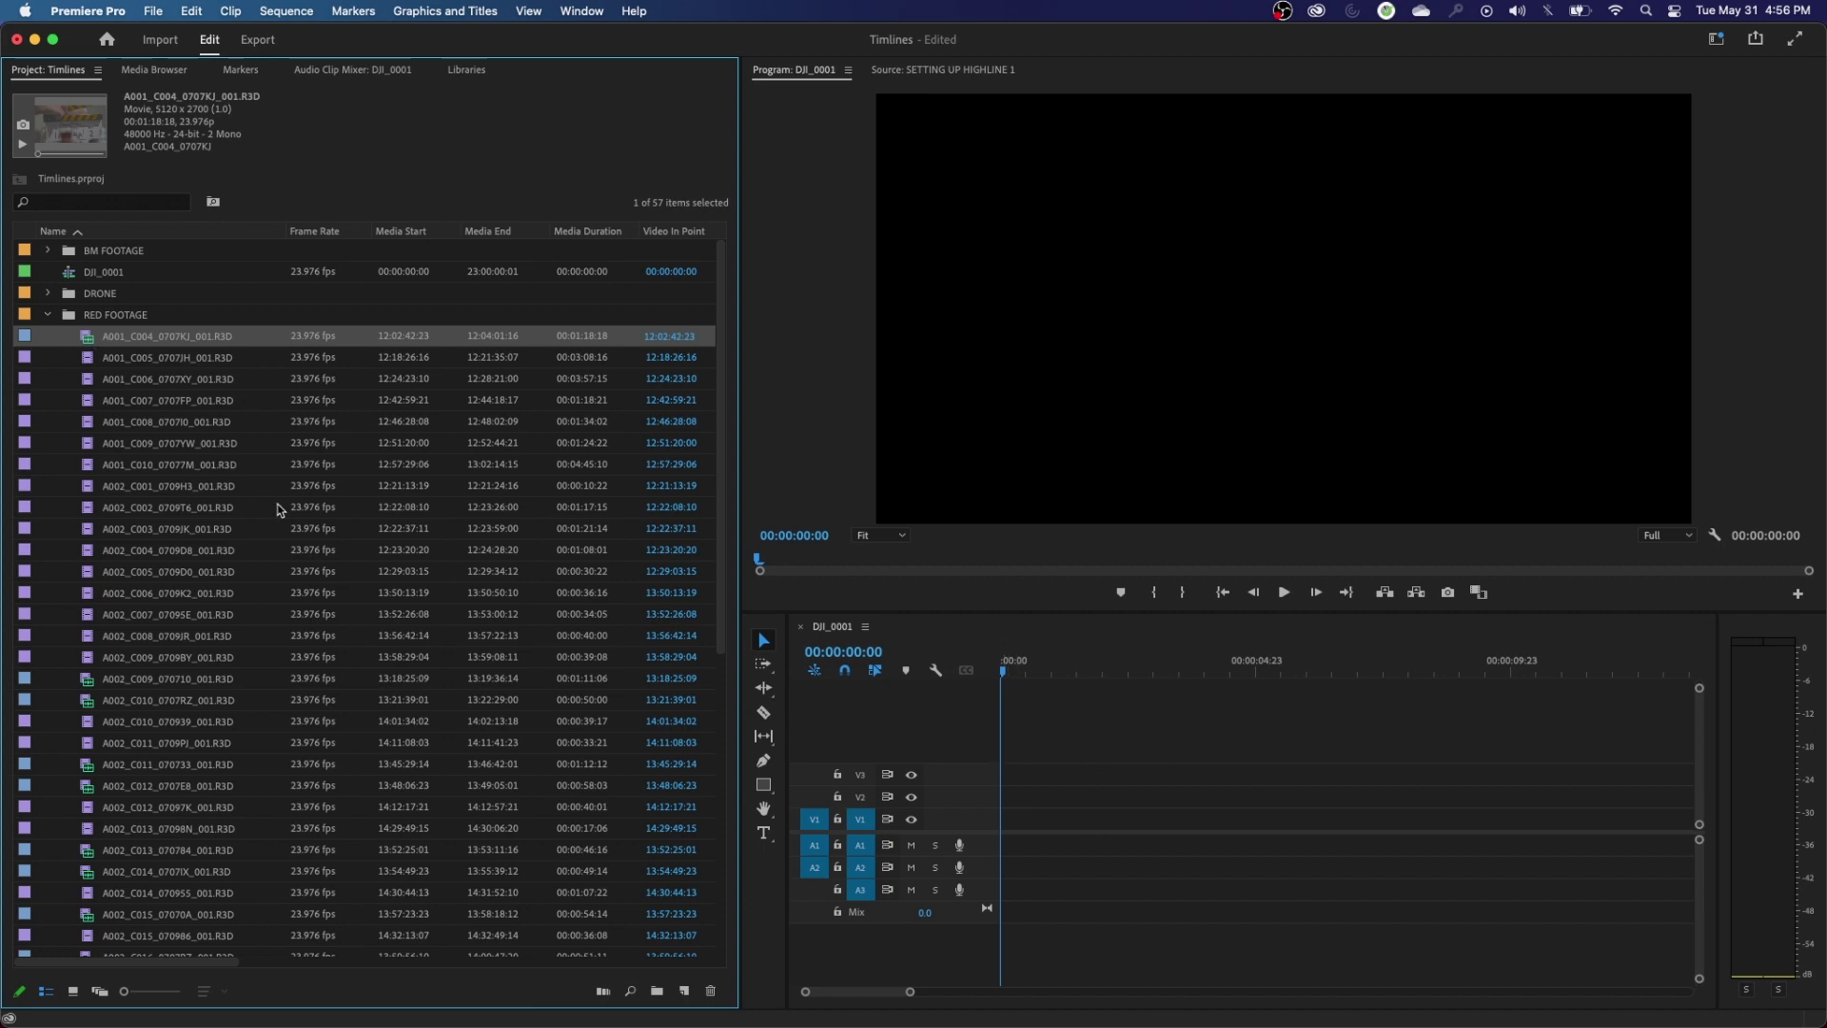
{"action": "left_click_drag", "start_coordinate": [89, 351], "coordinate": [1007, 859]}
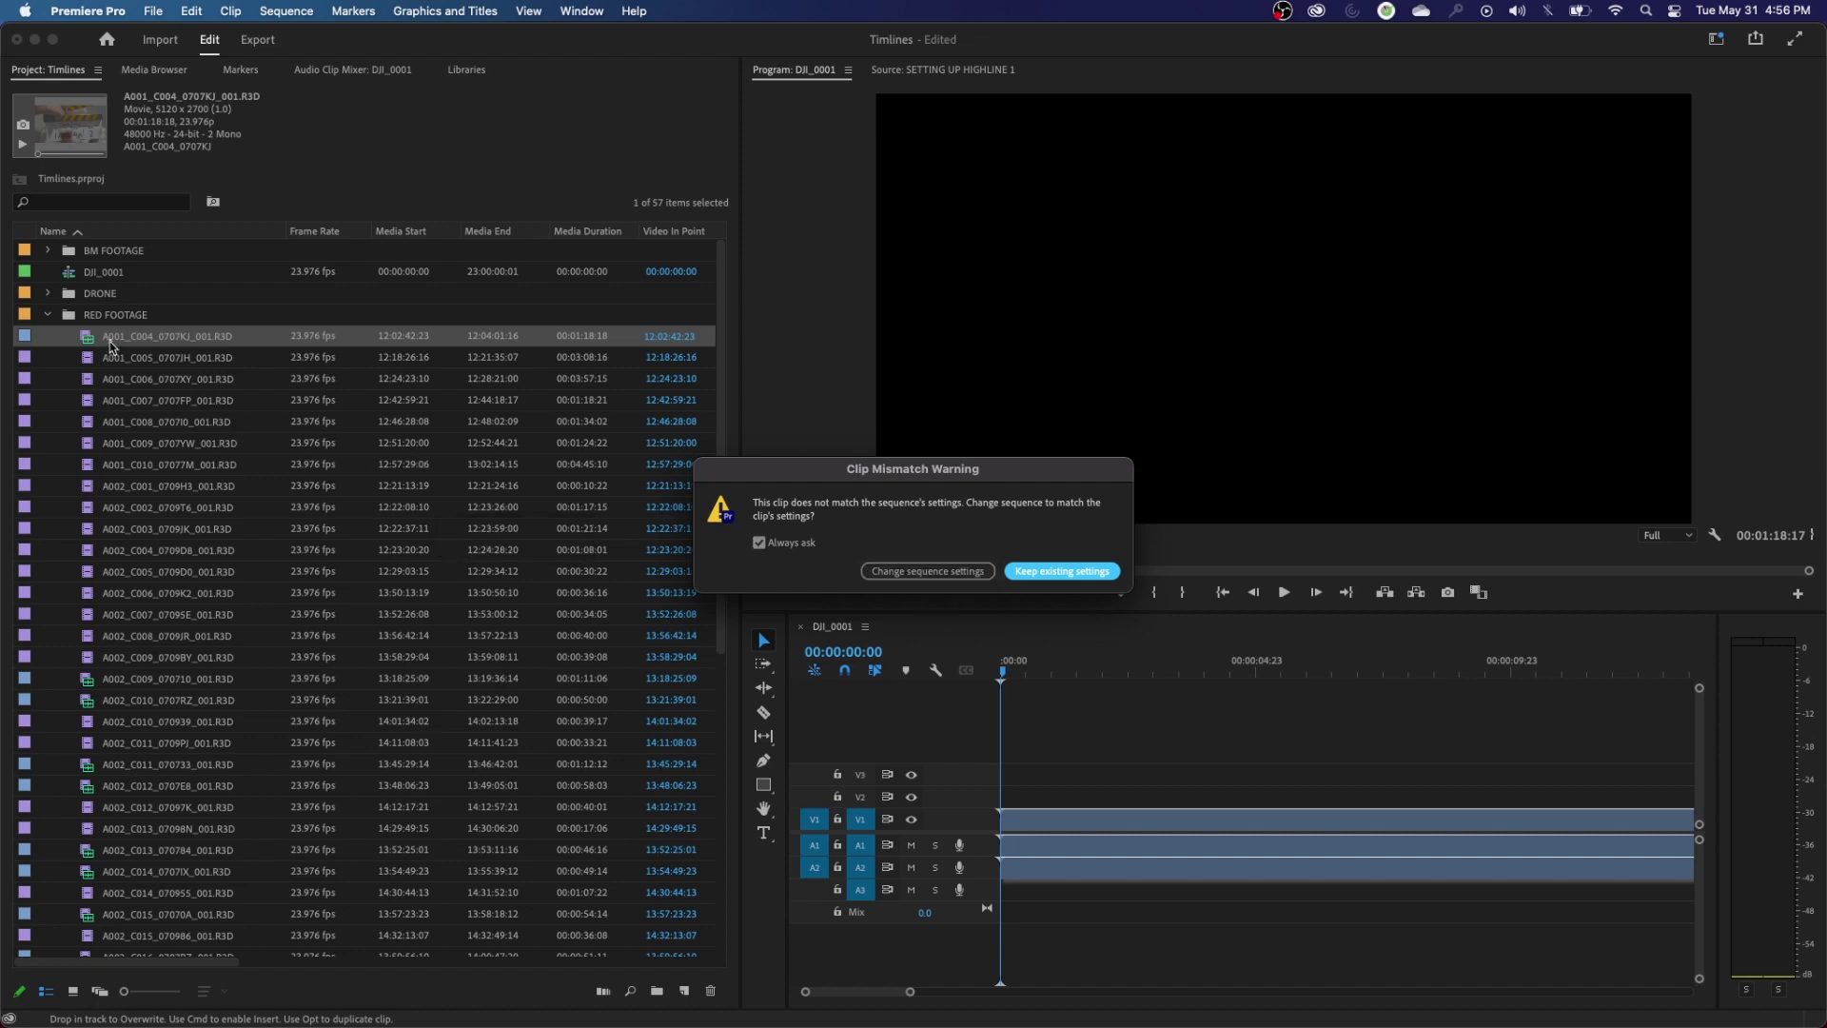
{"action": "left_click", "coordinate": [1056, 575]}
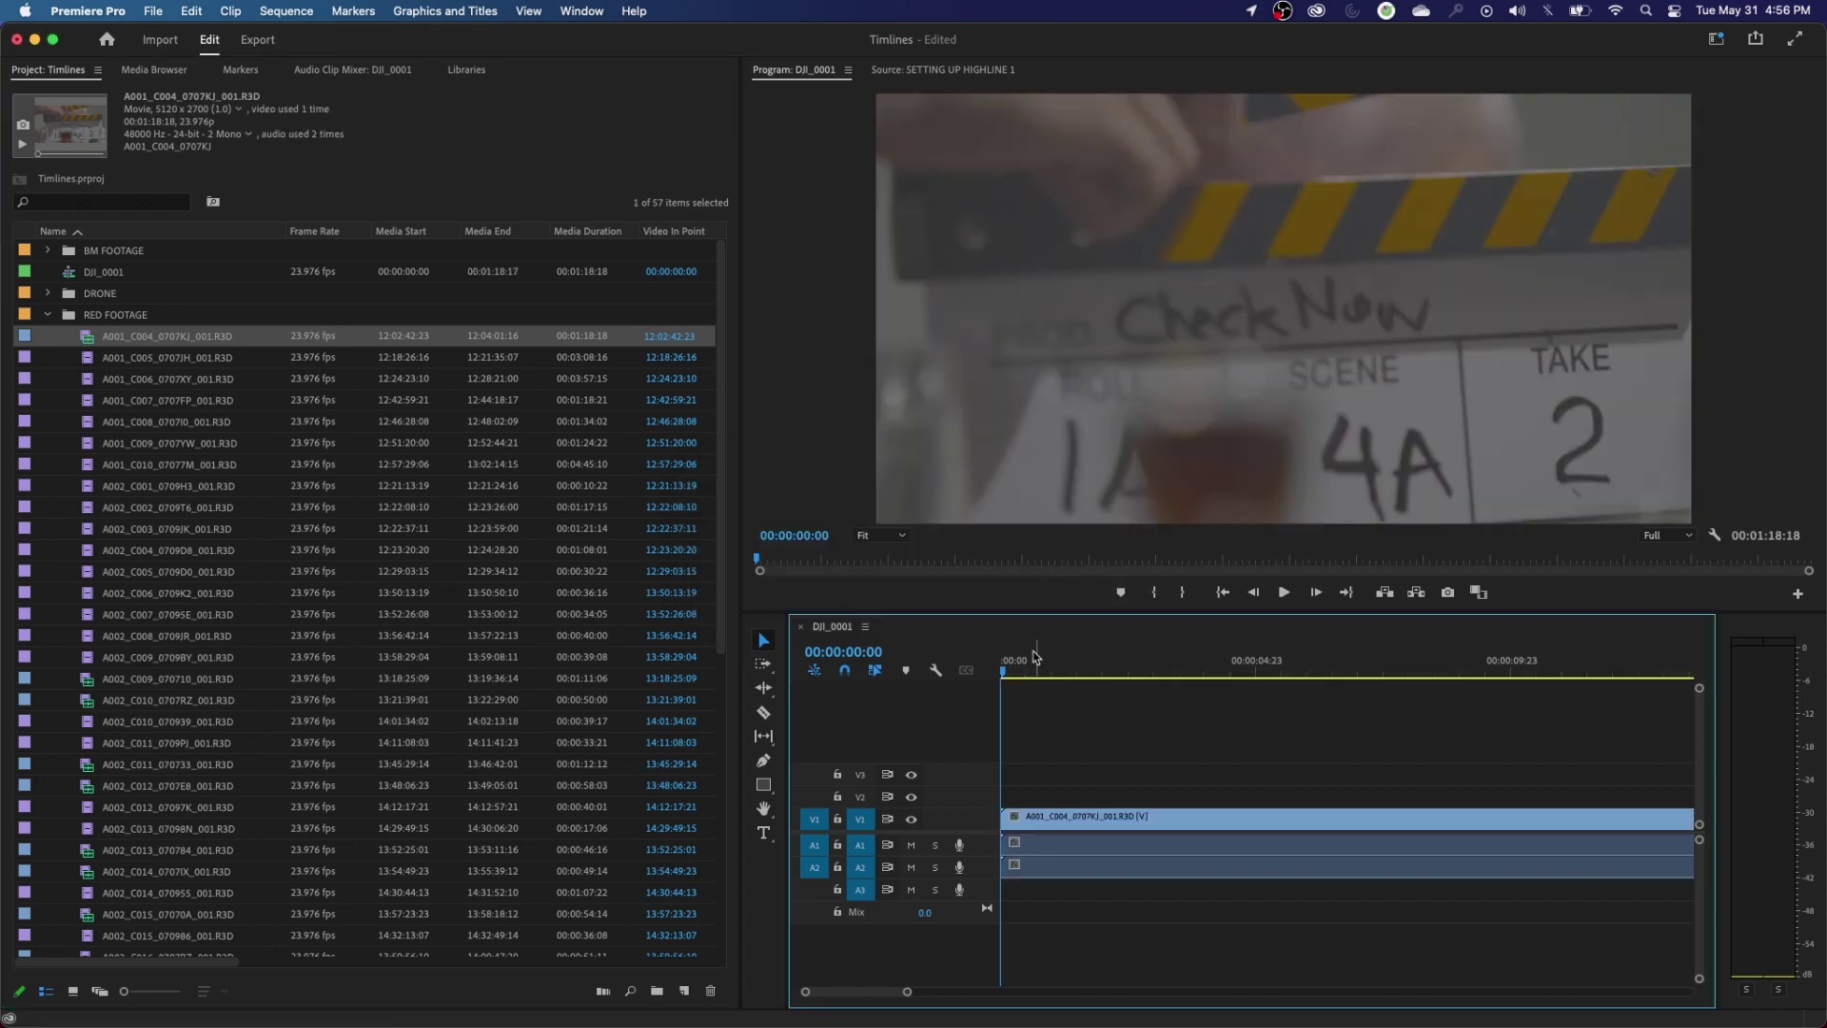
- Delete the A001_C004_0707KJ_001.R3D clip from the sequence and collapse the RED FOOTAGE bin
{"action": "left_click_drag", "start_coordinate": [1057, 817], "coordinate": [1163, 864]}
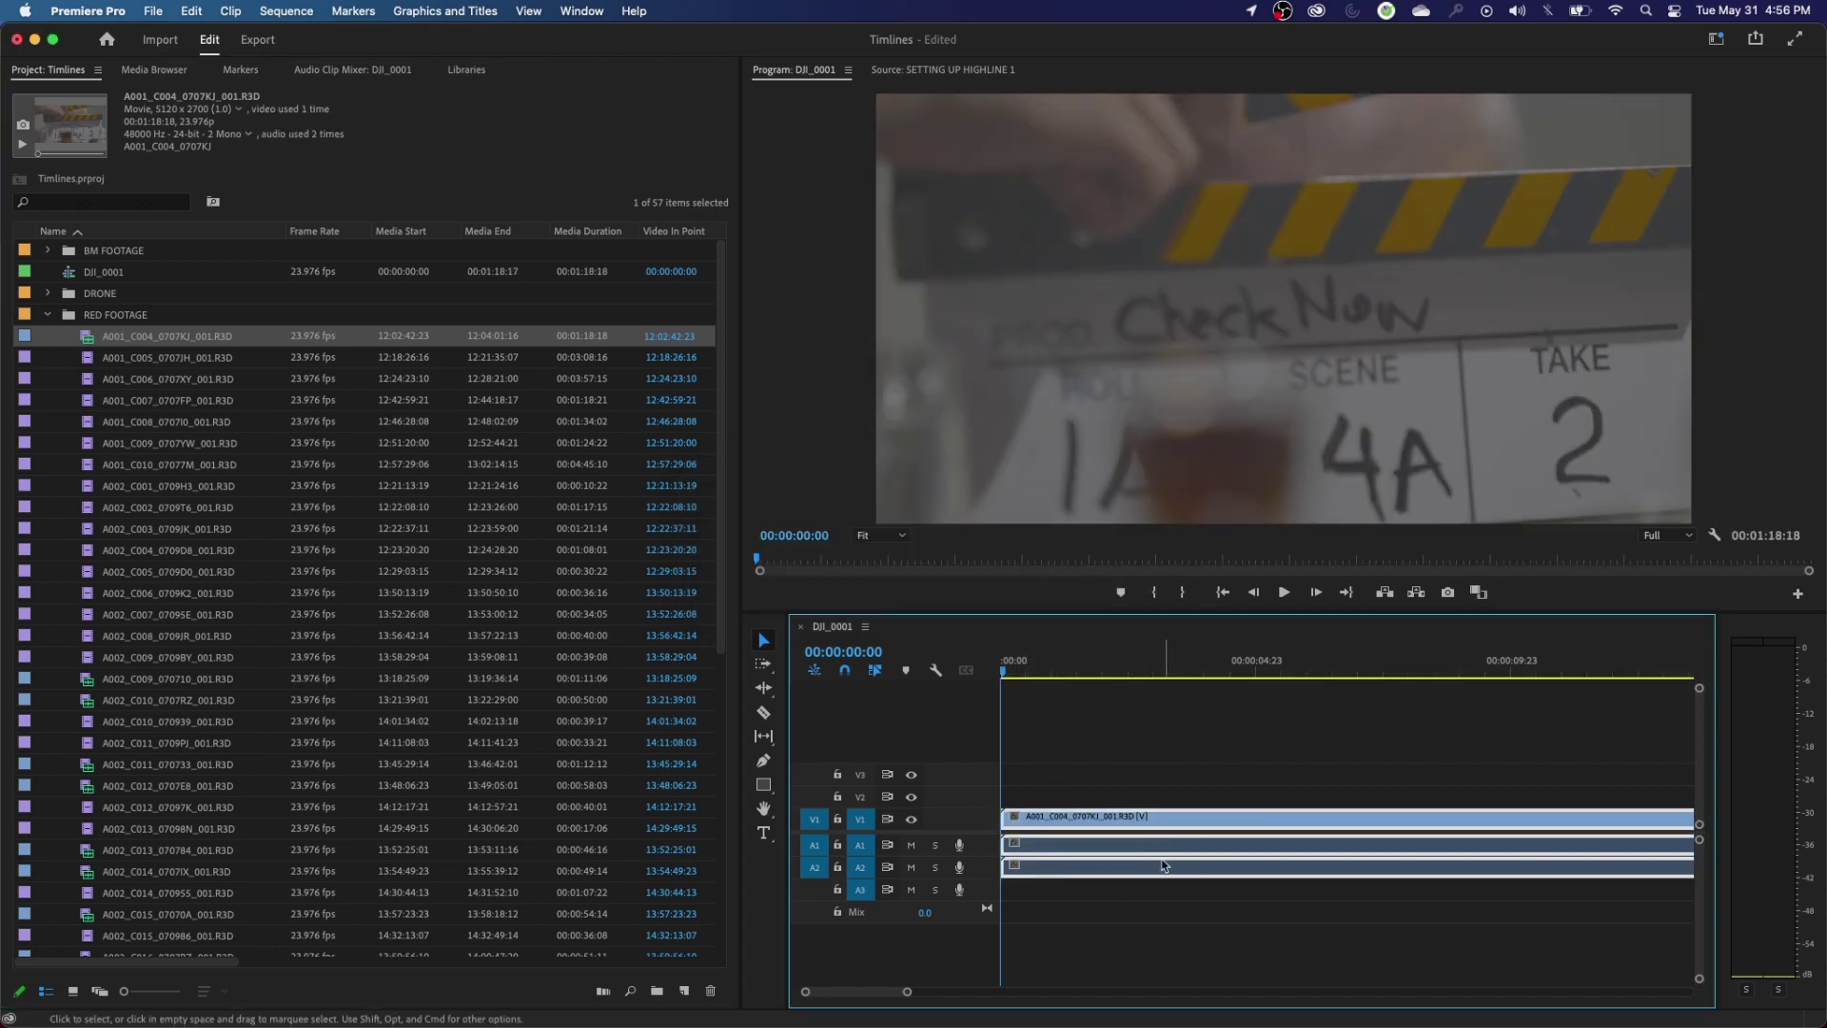
{"action": "key", "text": "Delete"}
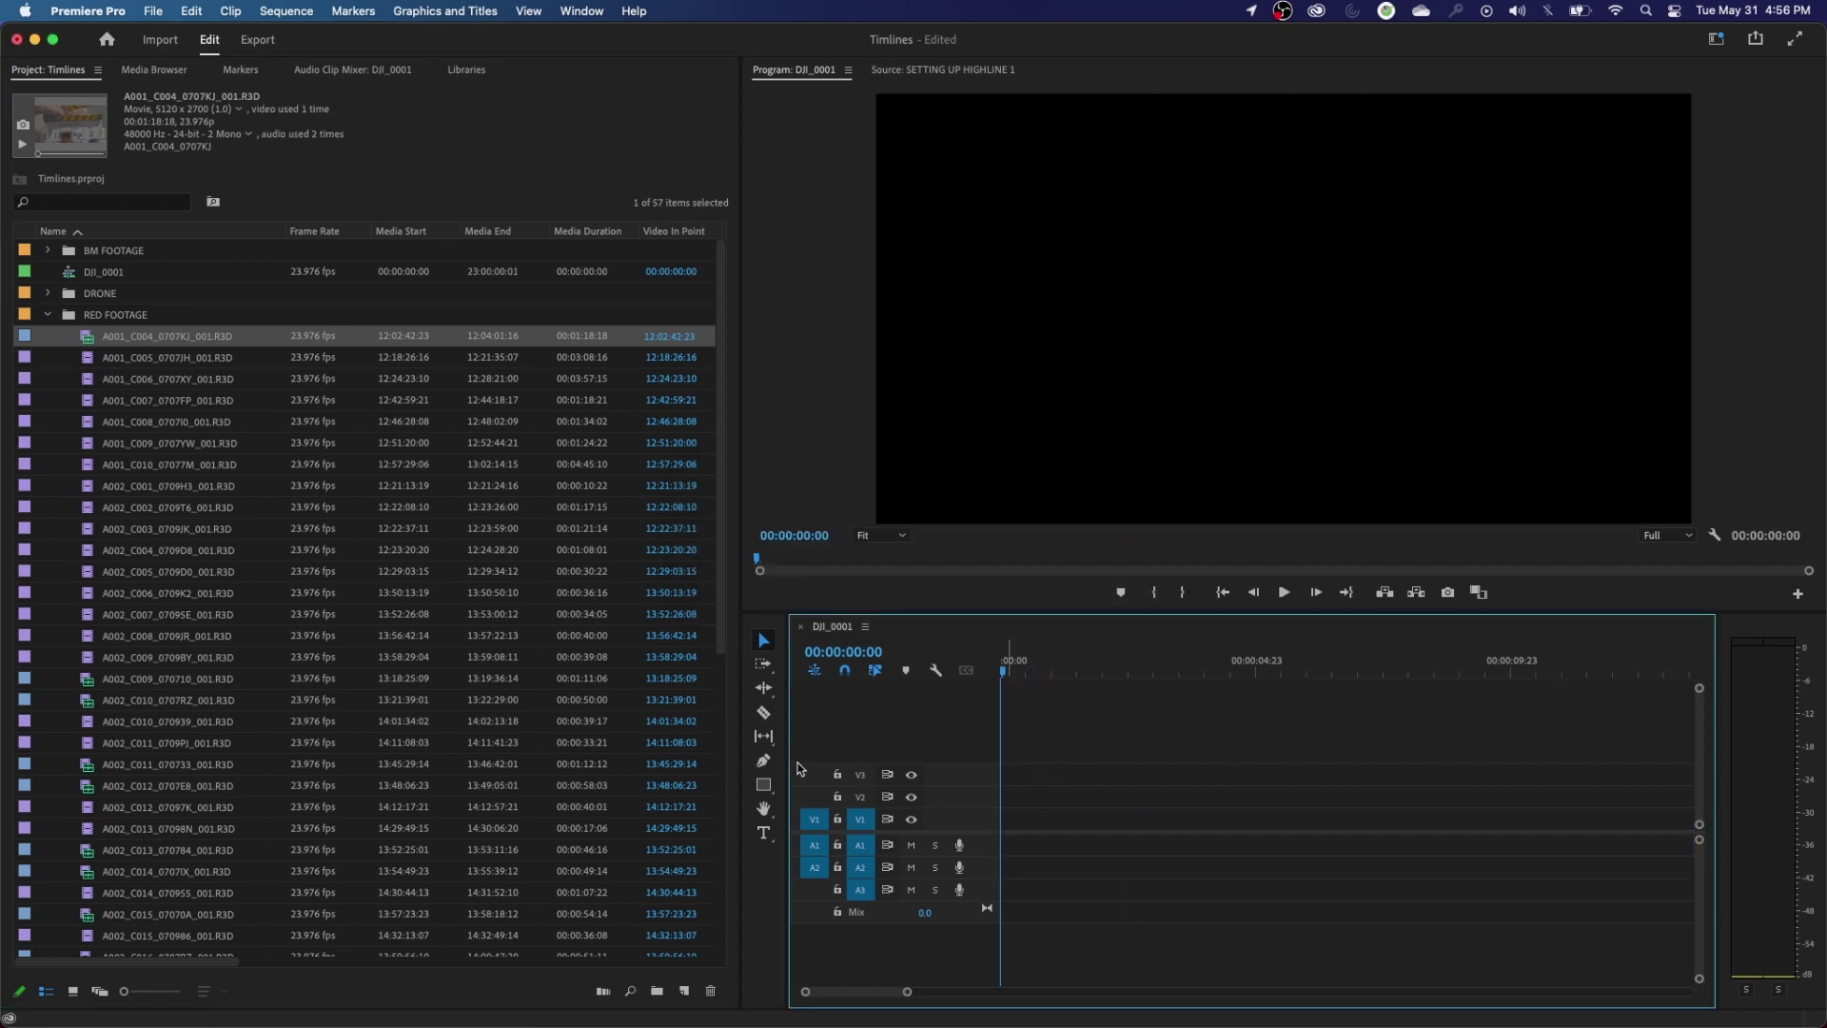
{"action": "left_click", "coordinate": [48, 315]}
- Rename the DJI_0001 sequence as DRONE EDITING
{"action": "left_click", "coordinate": [91, 276]}
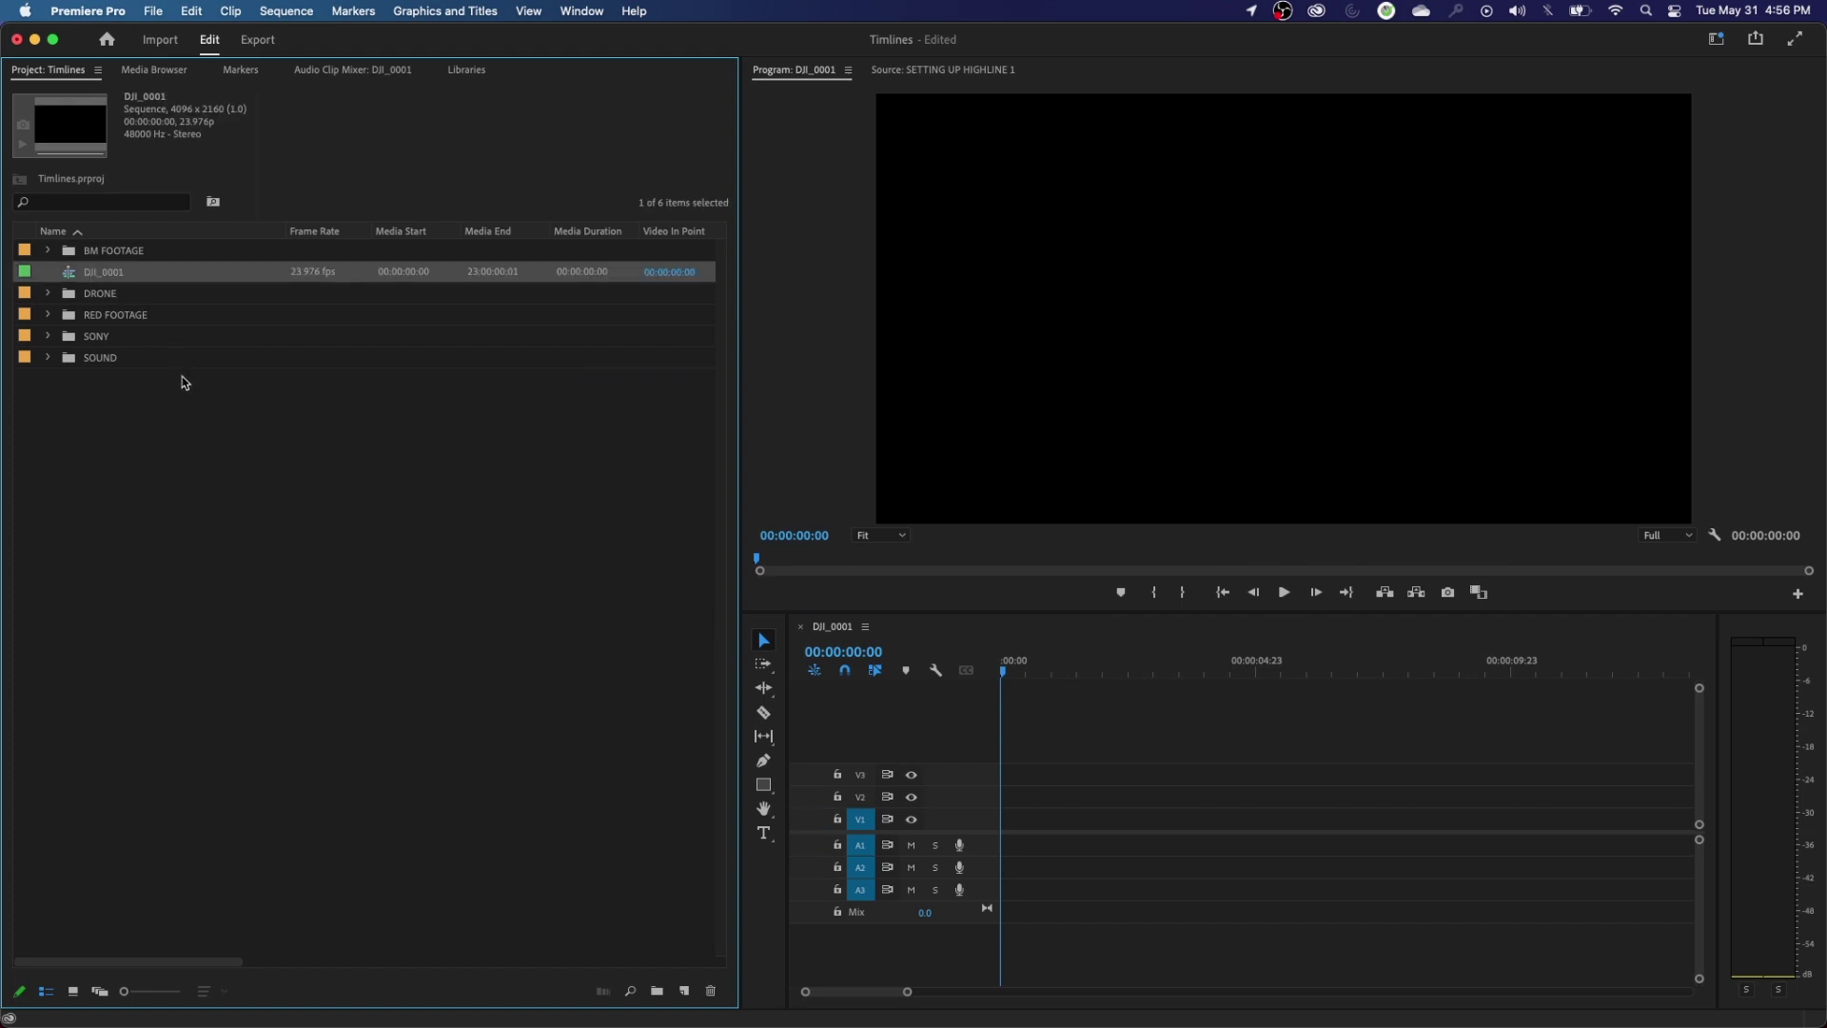
{"action": "key", "text": "Return"}
{"action": "type", "text": "DRO"}
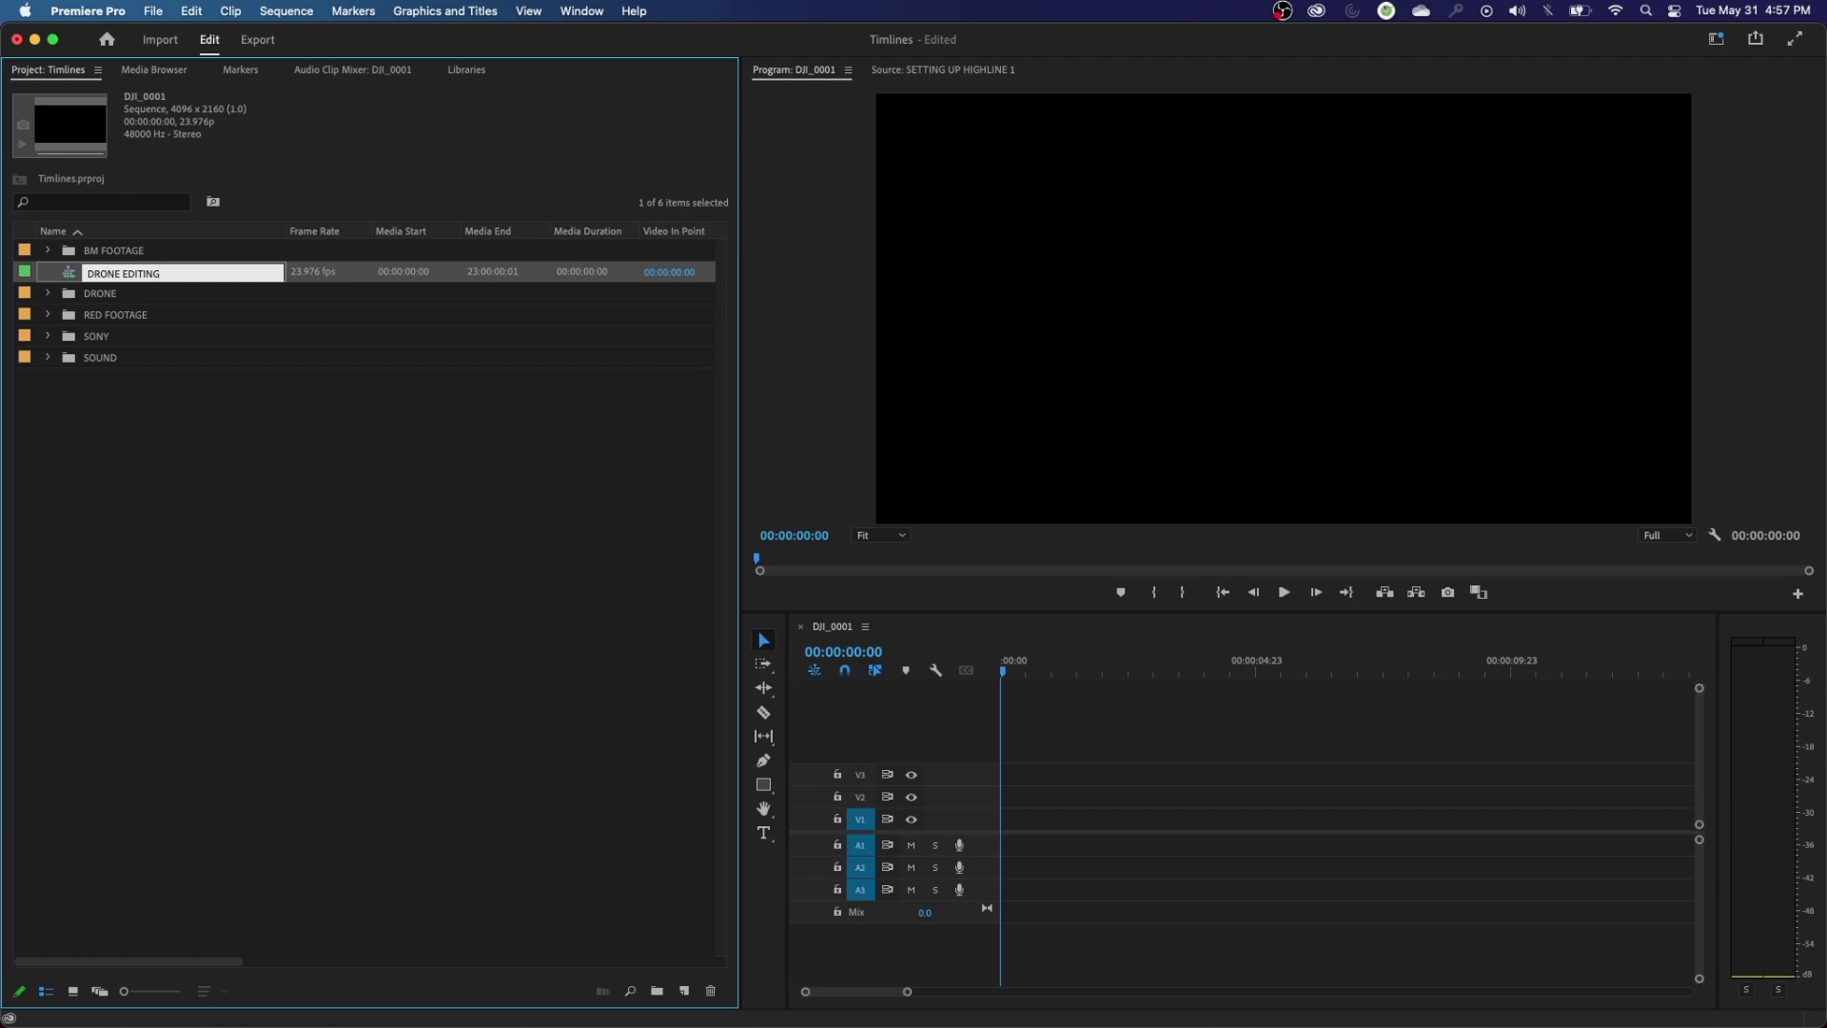
{"action": "type", "text": "NE EDITING"}
{"action": "key", "text": "Return"}
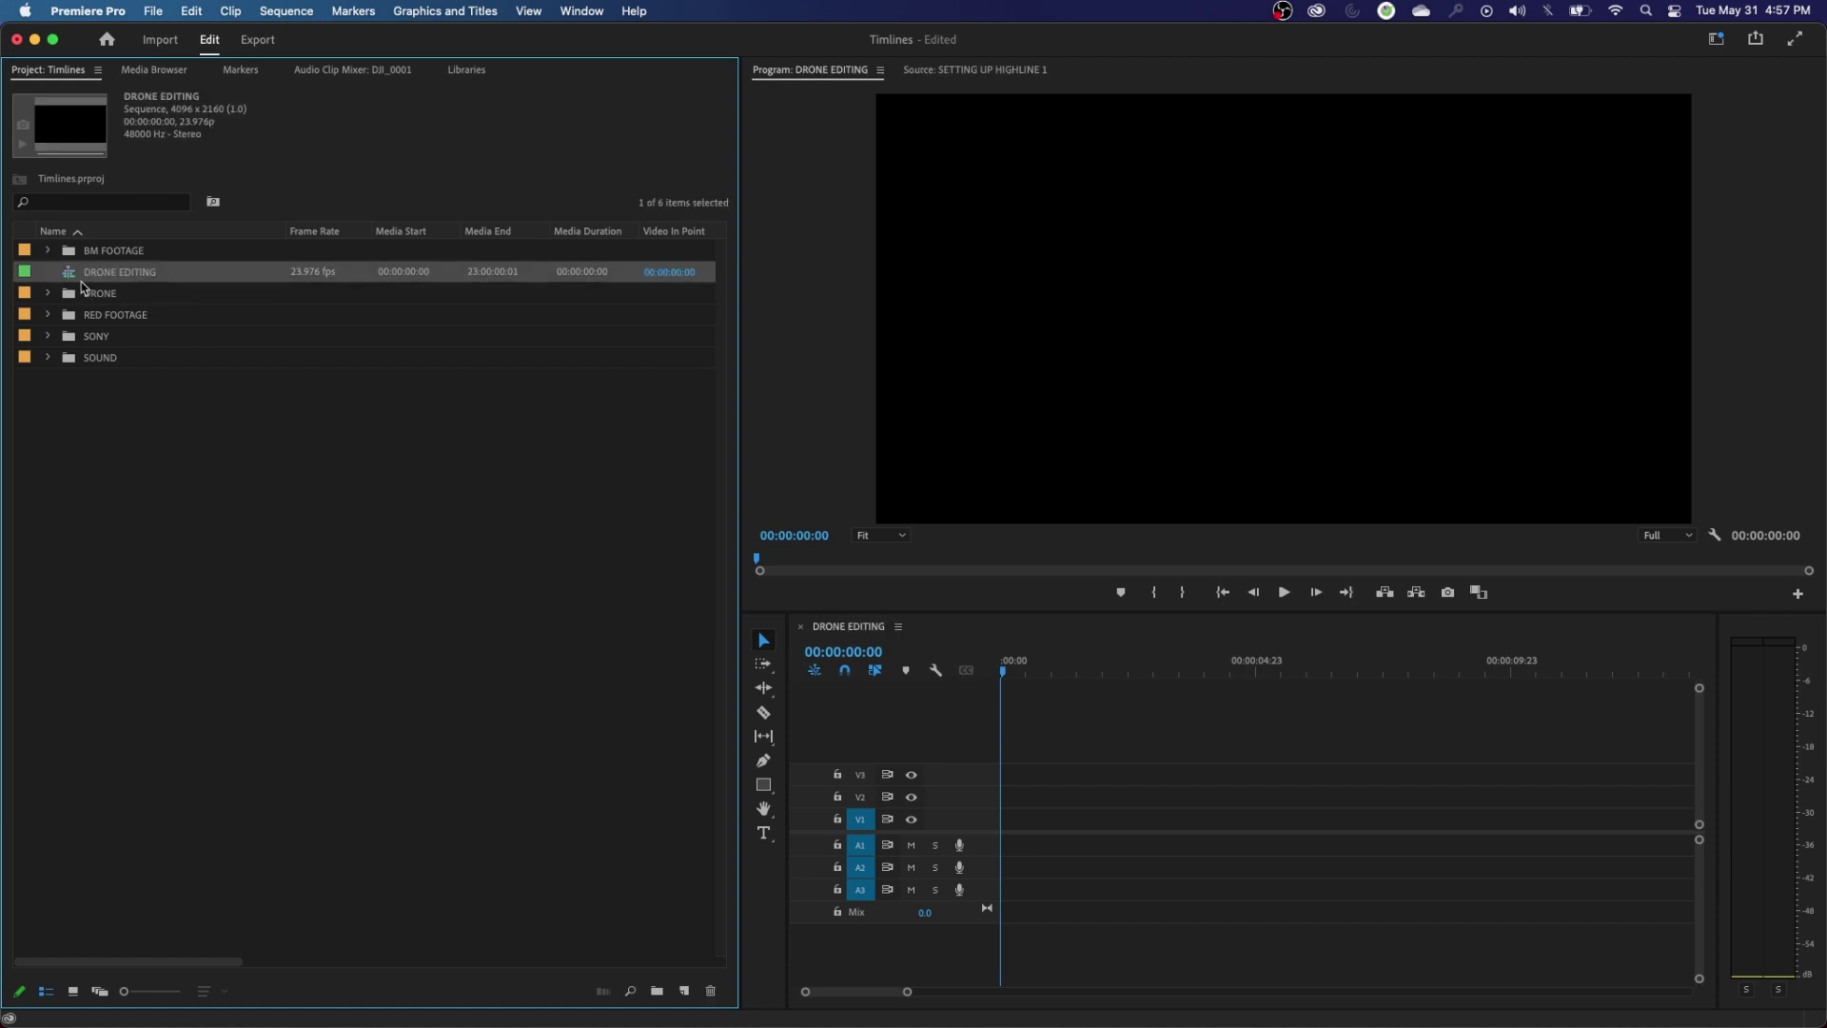
{"action": "key", "text": "Return"}
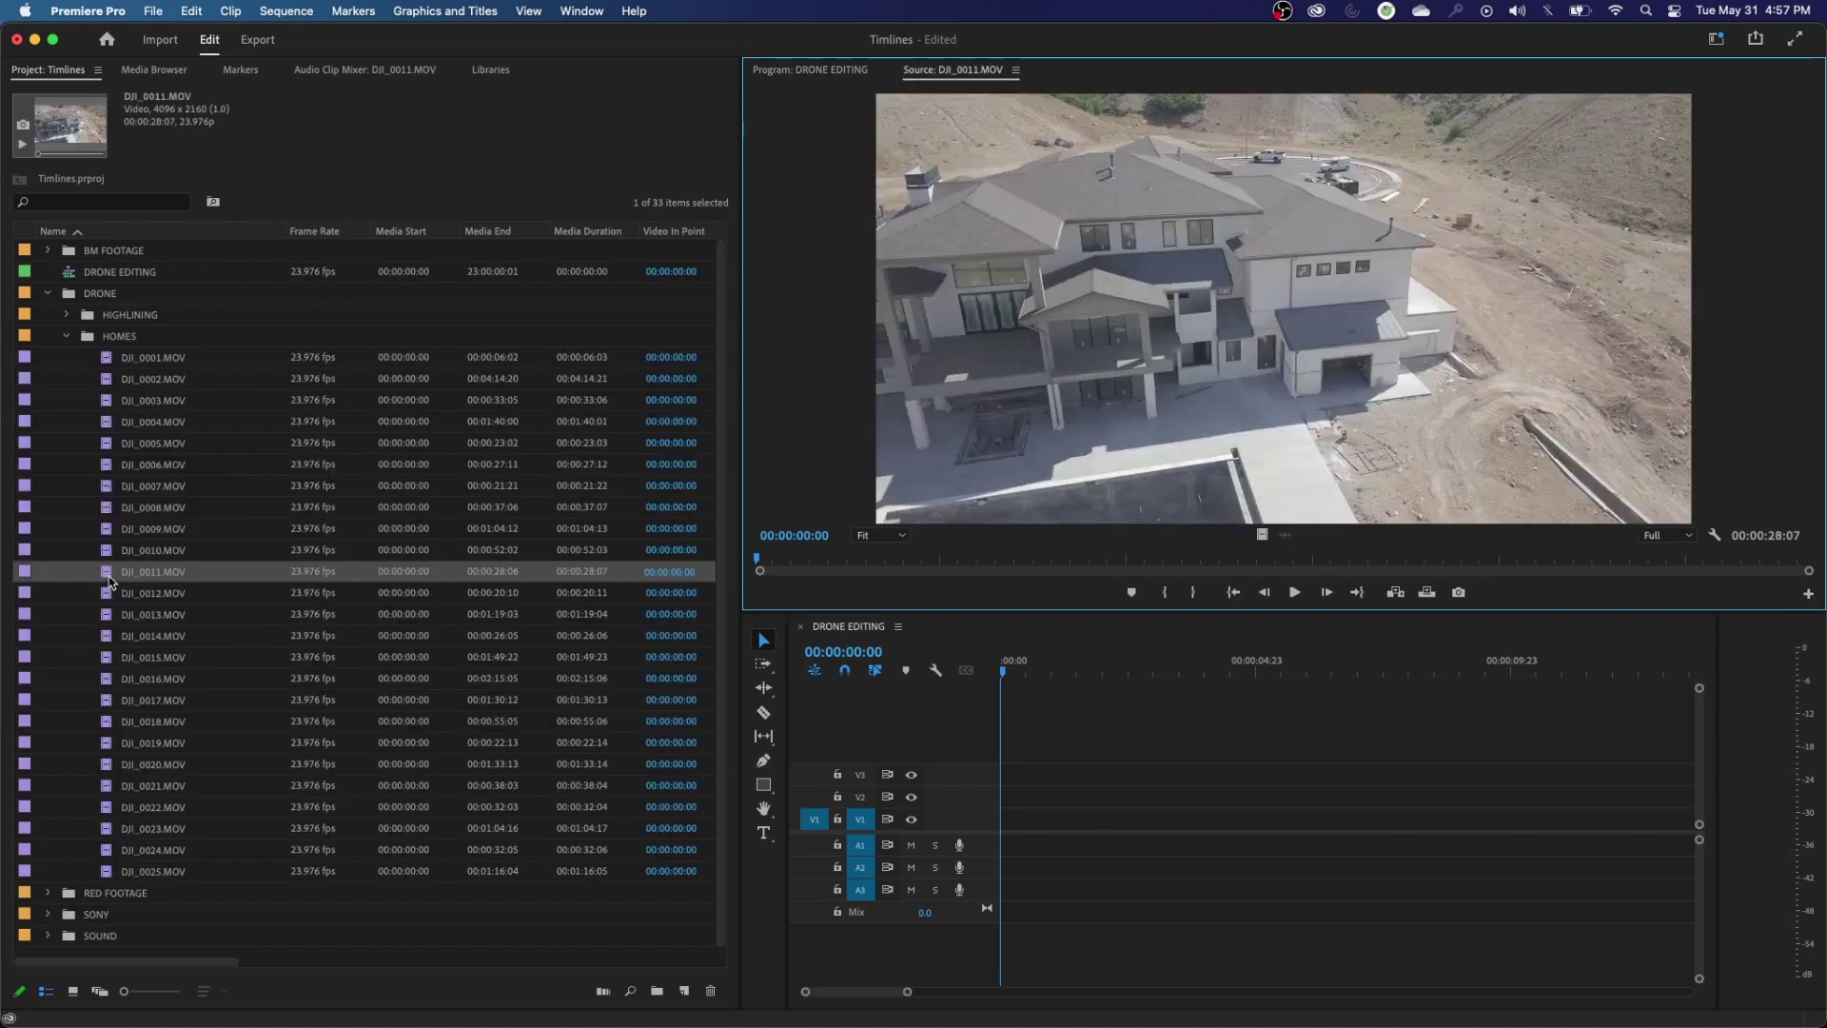
- Place DJI_0011.MOV from the HOMES bin at the start of V1 and scrub through its footage
{"action": "left_click_drag", "start_coordinate": [112, 576], "coordinate": [1008, 826]}
{"action": "left_click", "coordinate": [1127, 674]}
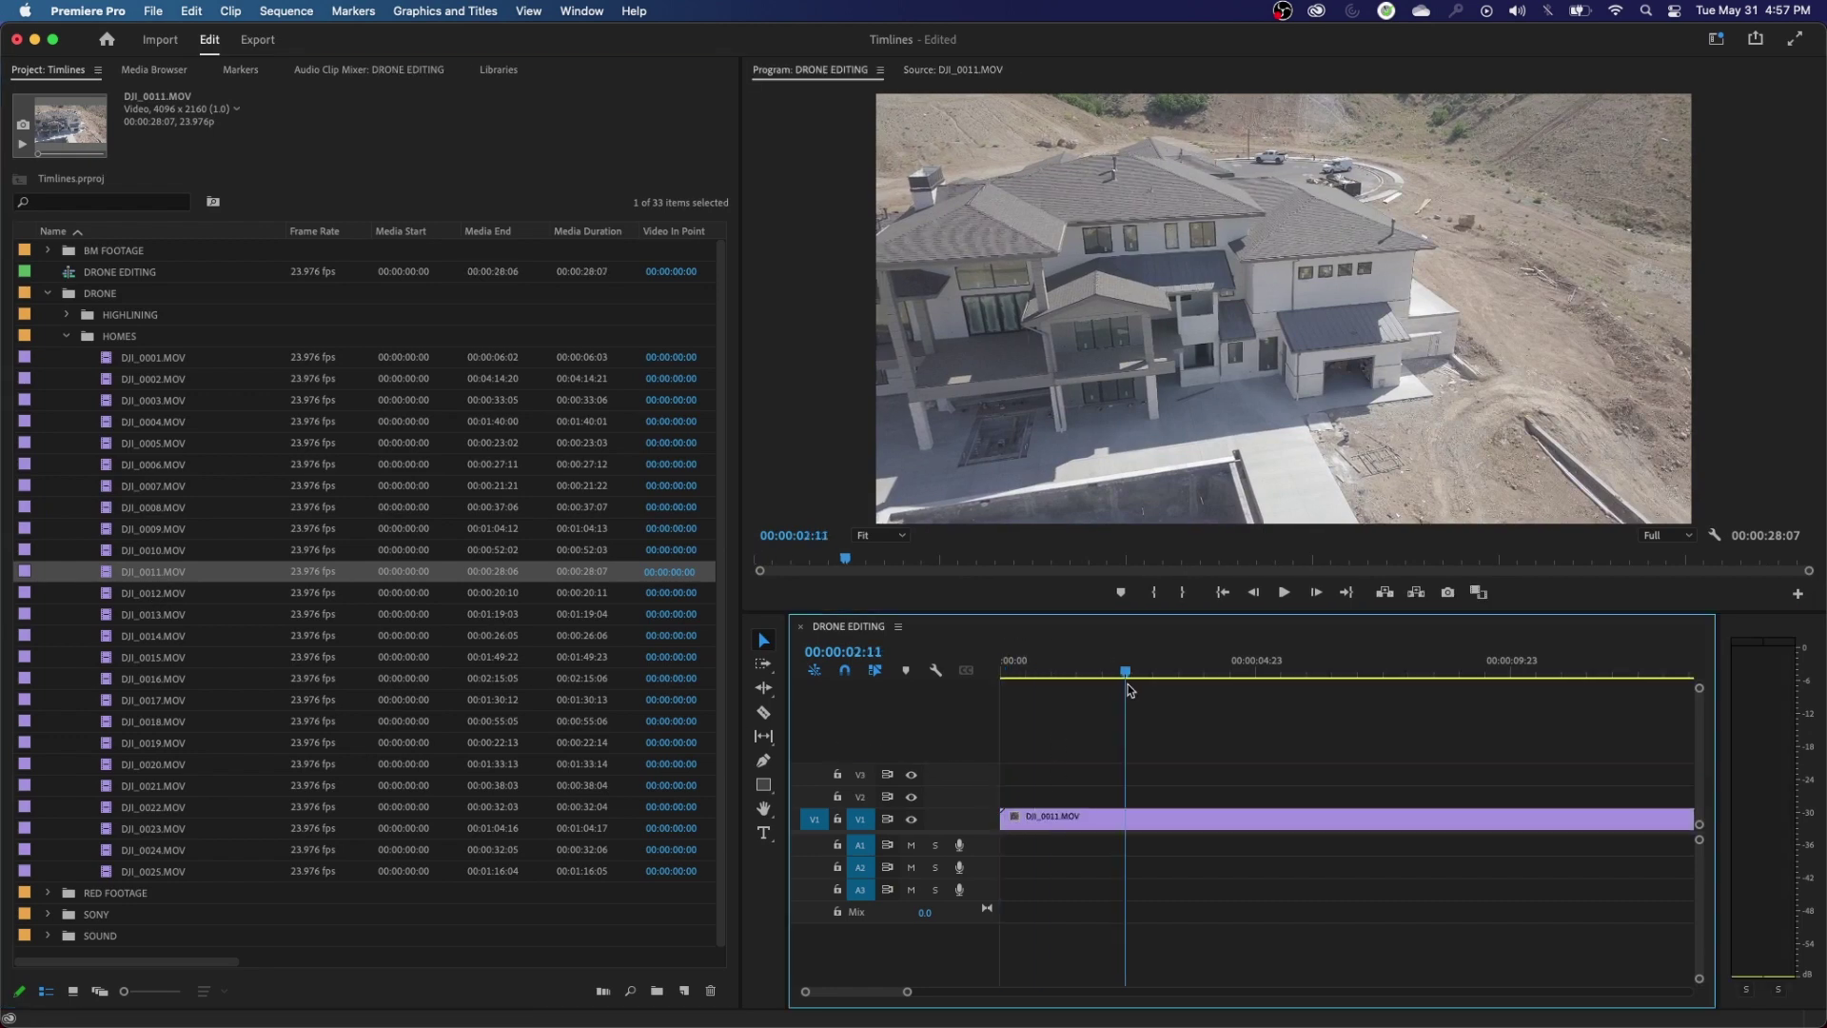
{"action": "left_click_drag", "start_coordinate": [1127, 674], "coordinate": [1232, 673]}
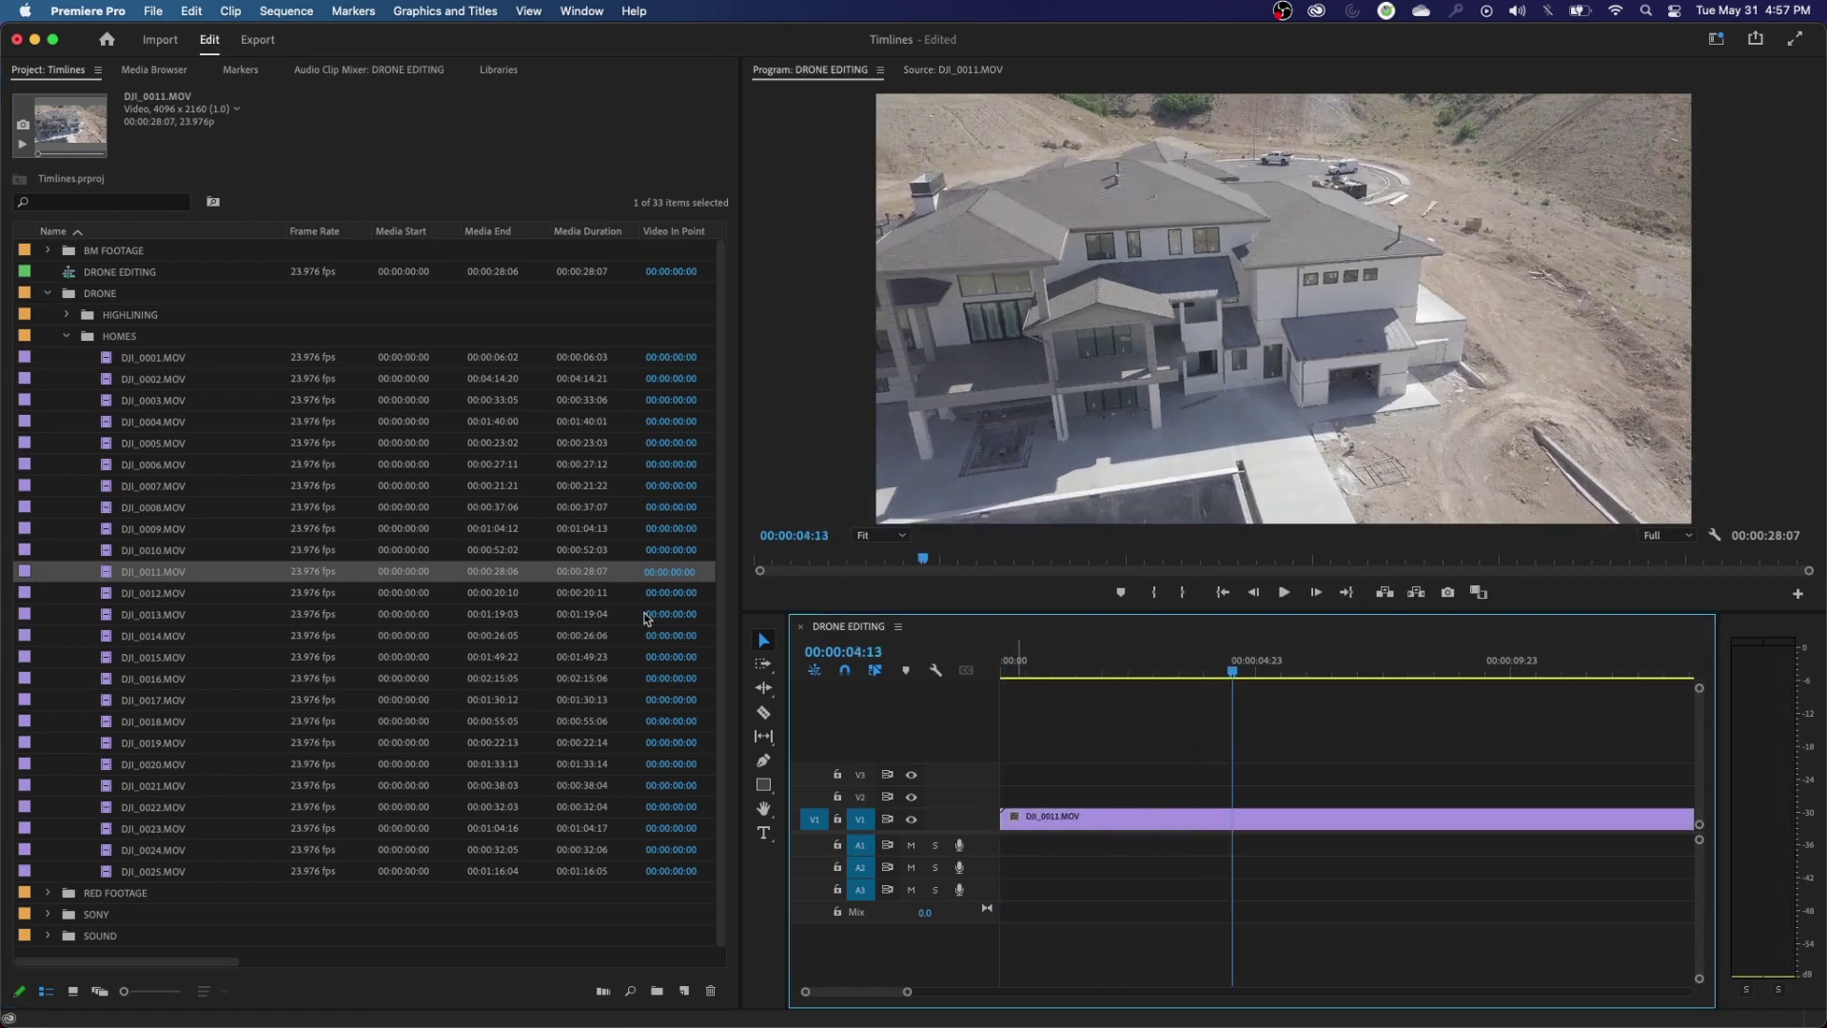
{"action": "left_click", "coordinate": [67, 336]}
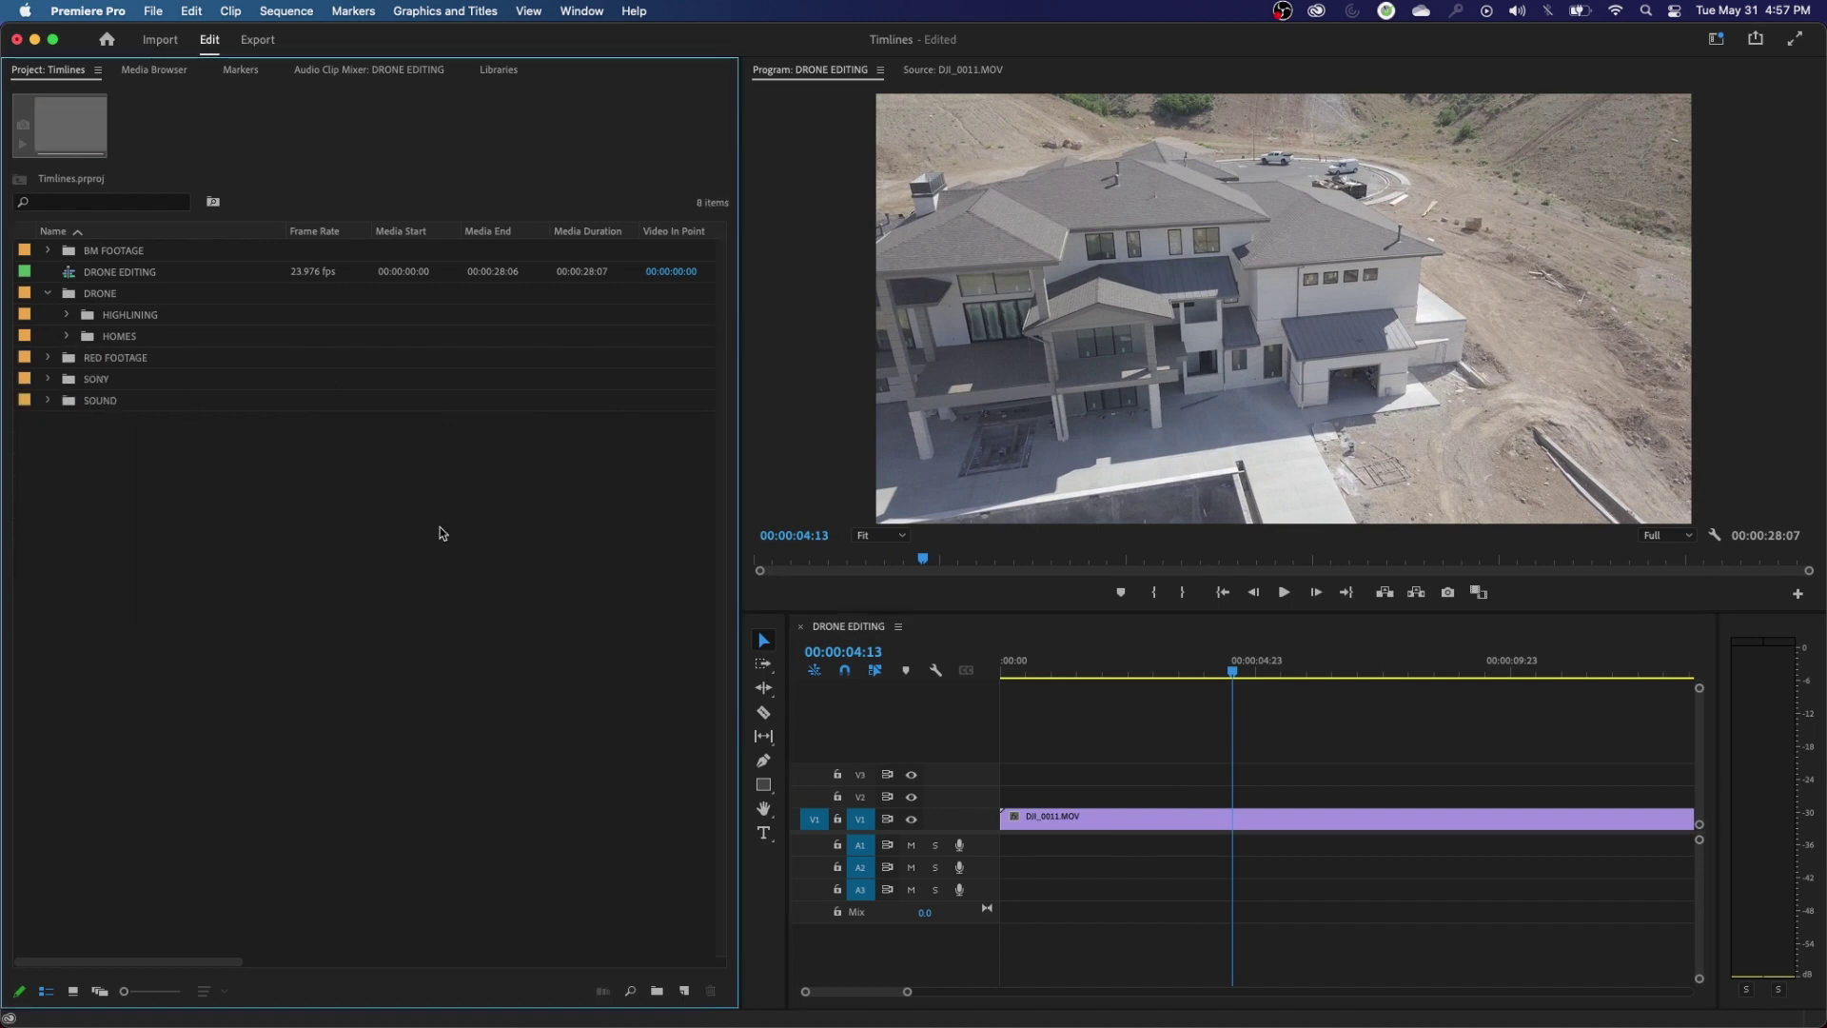
{"action": "left_click", "coordinate": [861, 632]}
{"action": "left_click_drag", "start_coordinate": [1225, 671], "coordinate": [1310, 674]}
{"action": "key", "text": "backslash"}
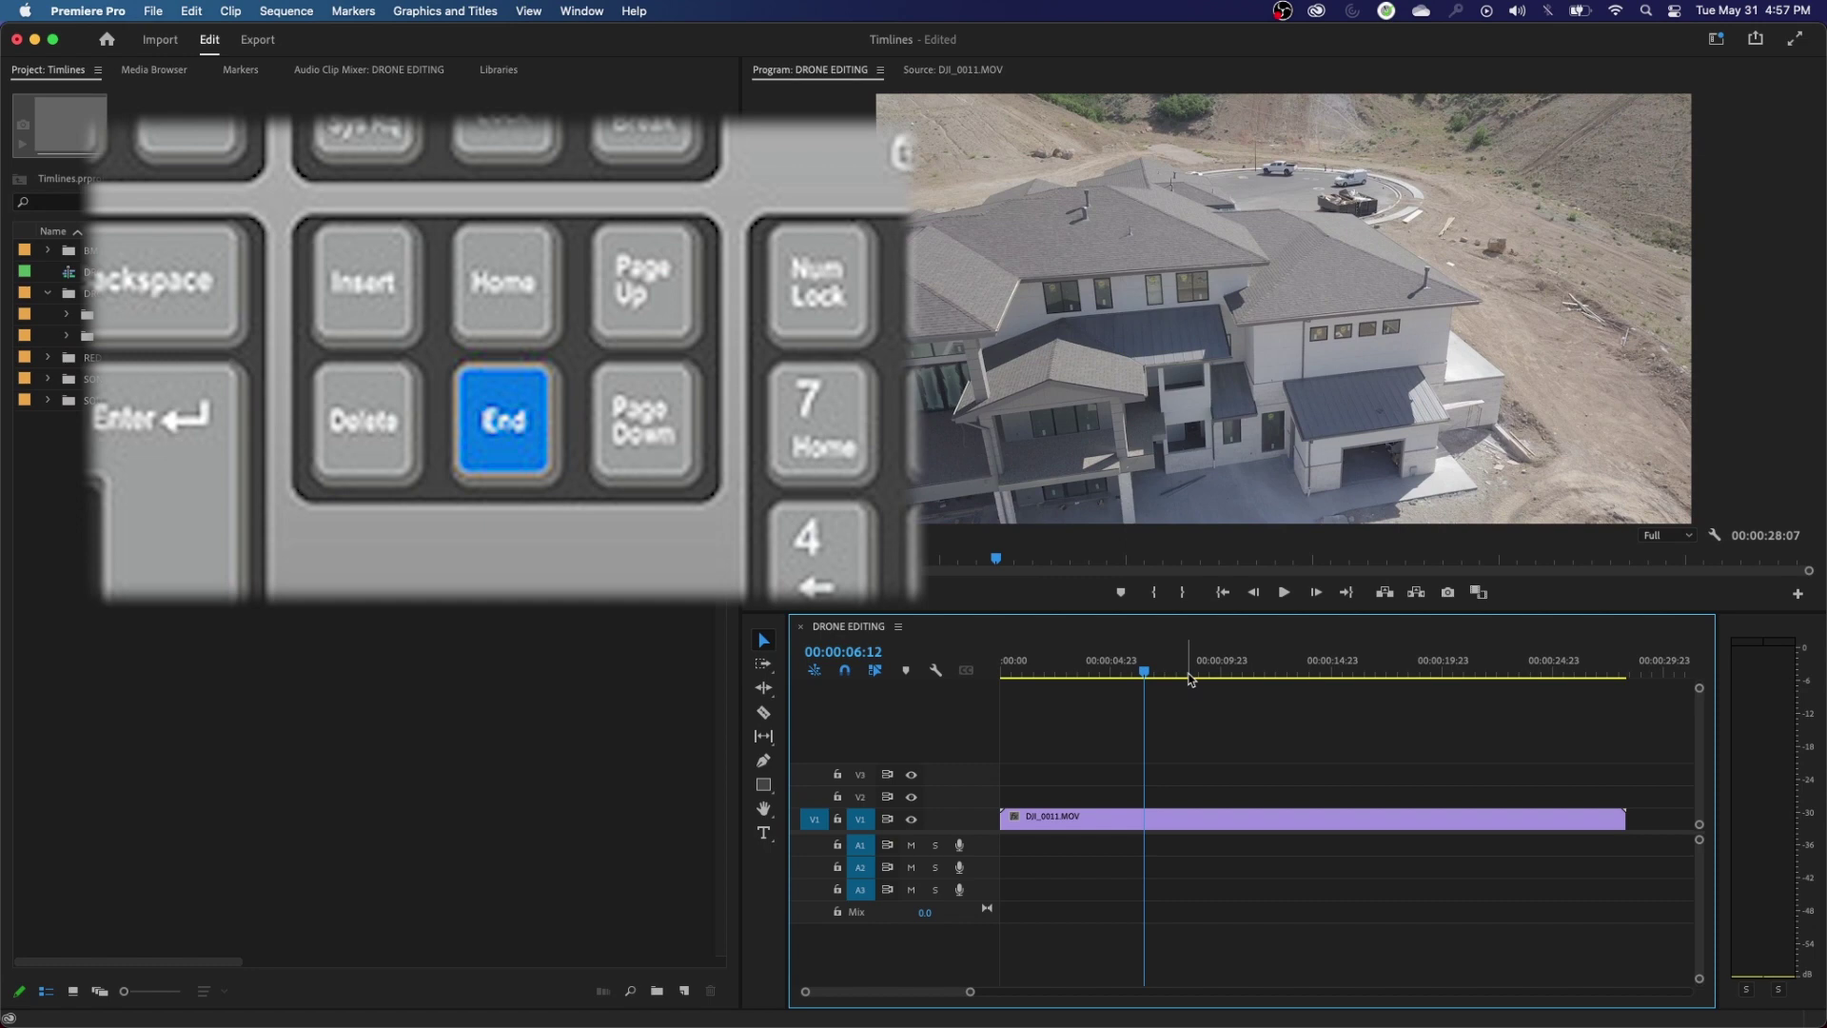
- Place the first BM FOOTAGE clip, Blackmagic Production Camera 4K_1_2015-08-01_0445_C0000.mov, directly after DJI_0011.MOV on V1
{"action": "key", "text": "End"}
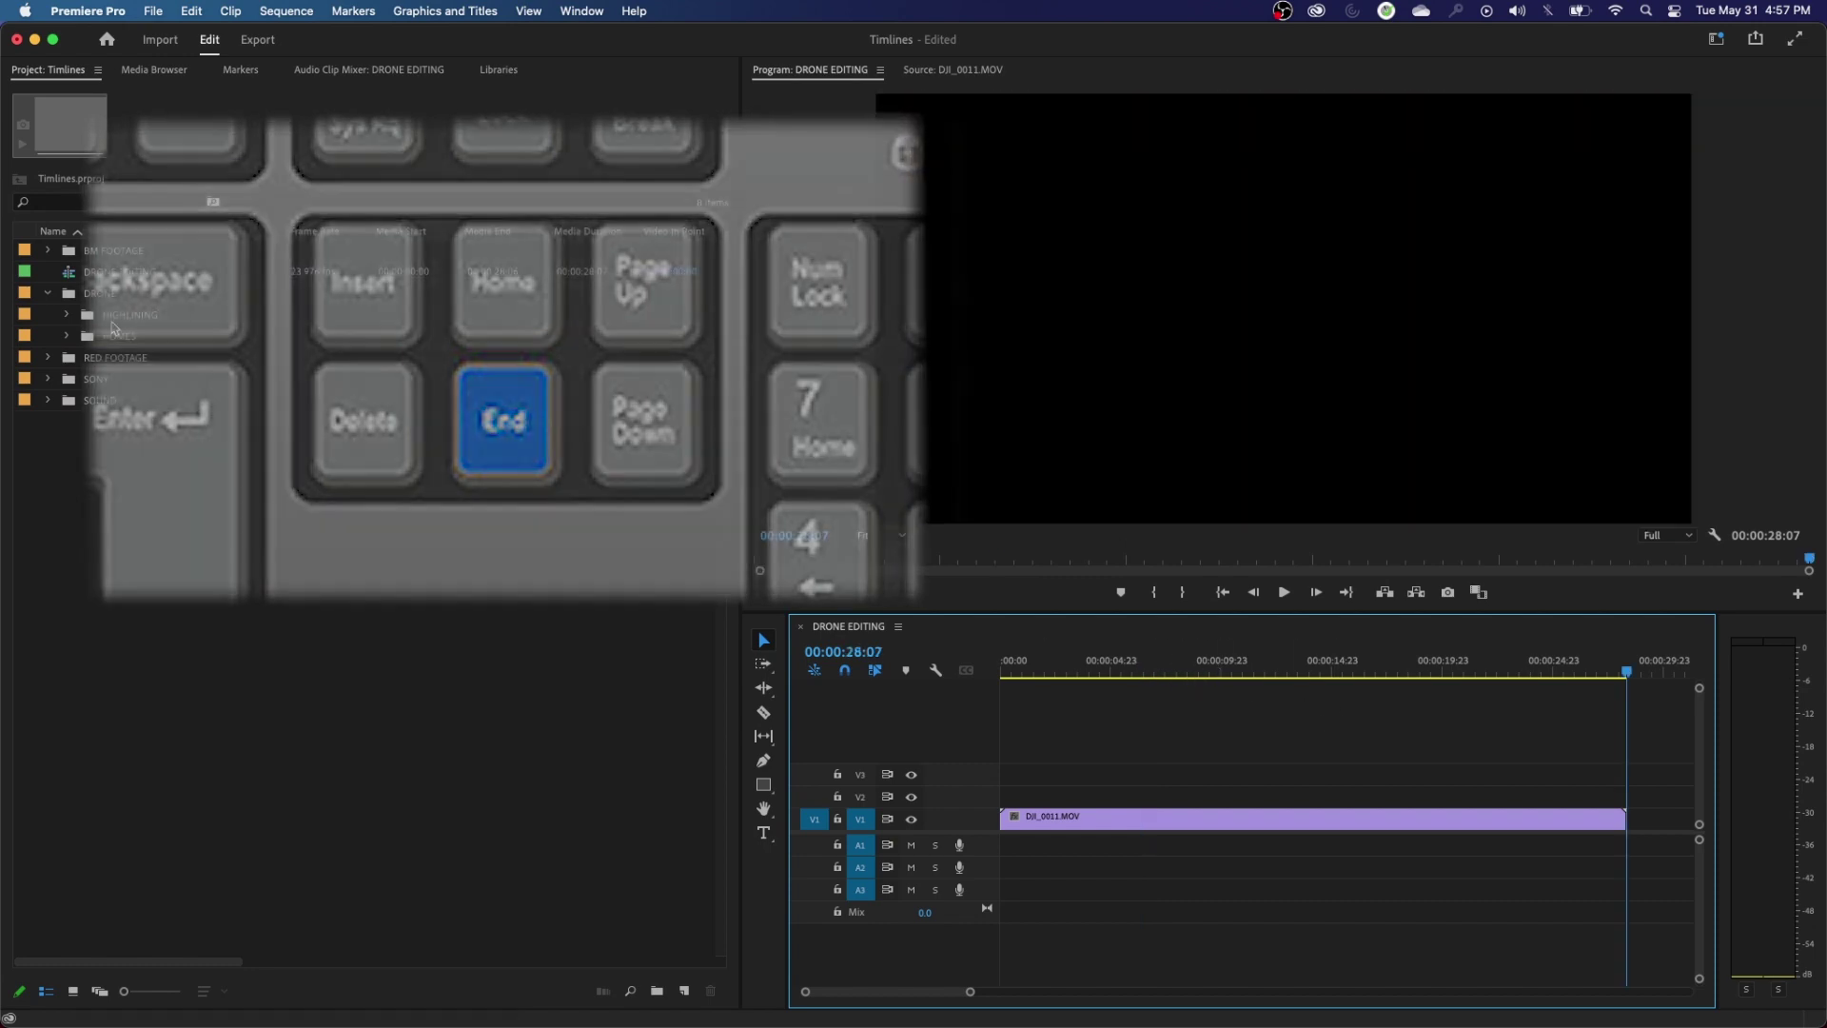
{"action": "left_click", "coordinate": [48, 294]}
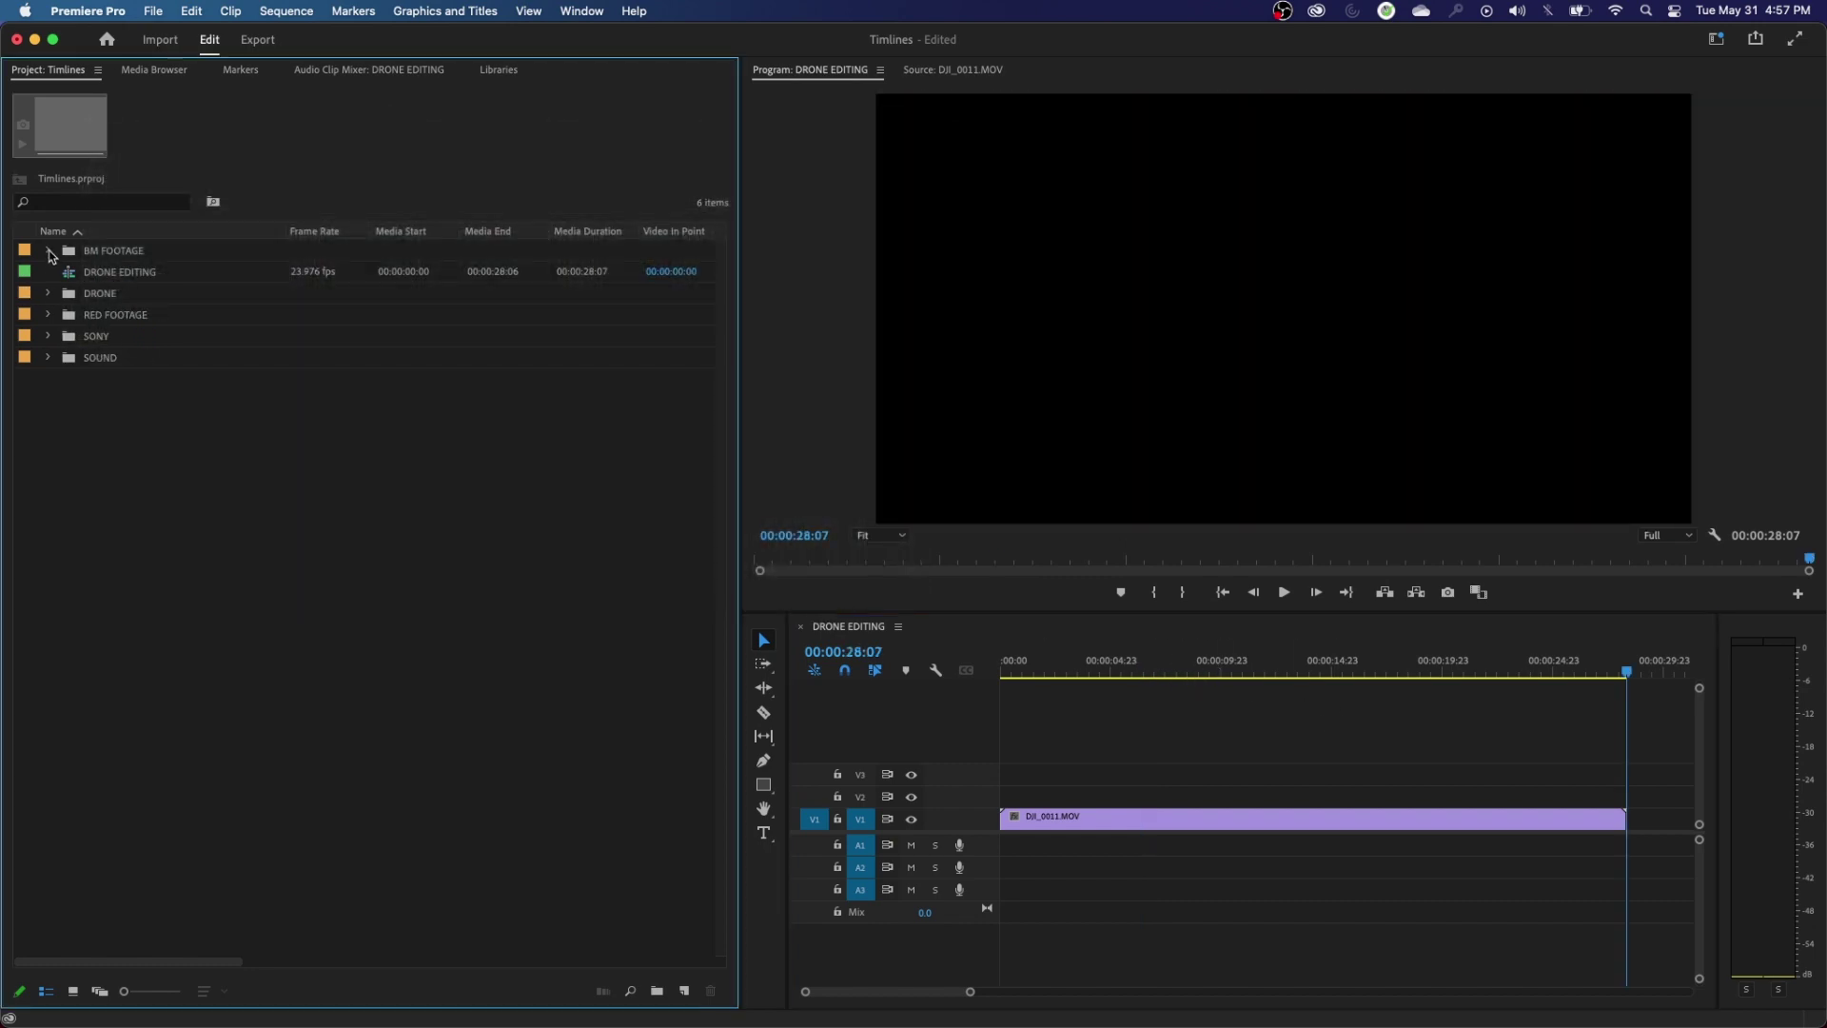
{"action": "left_click", "coordinate": [47, 251]}
{"action": "left_click", "coordinate": [100, 276]}
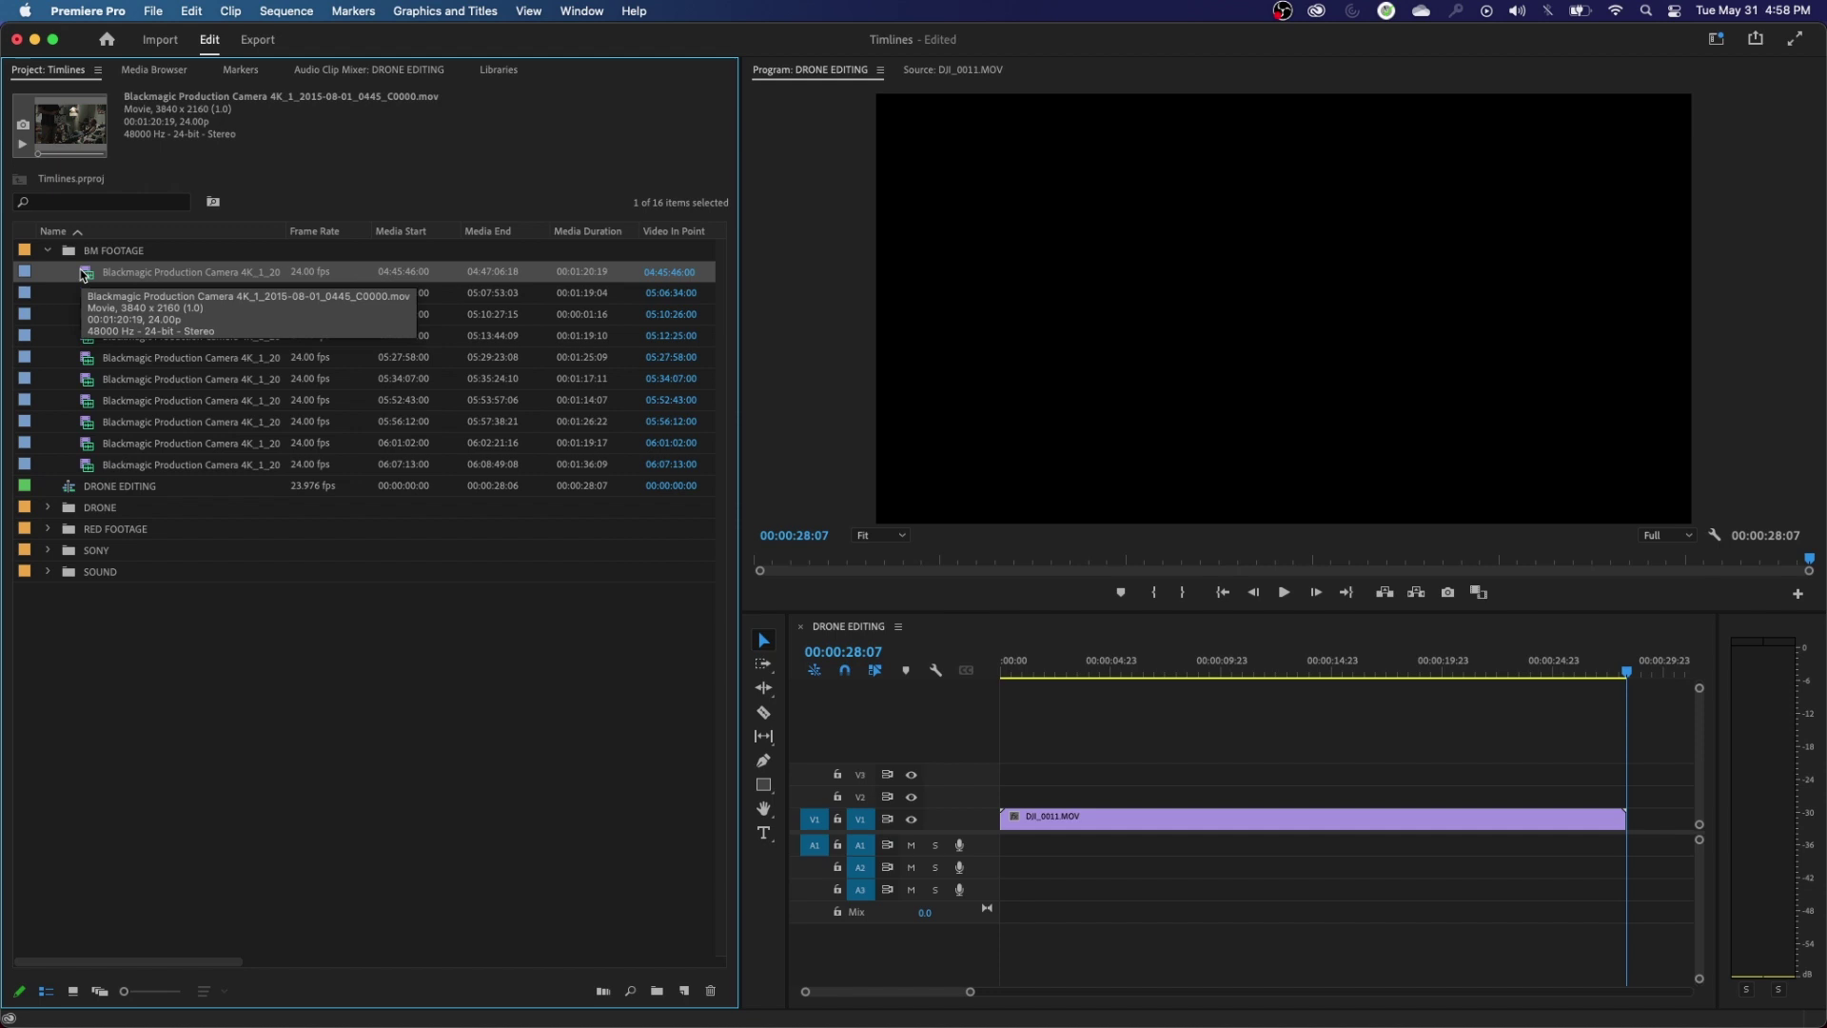
{"action": "left_click", "coordinate": [1254, 643]}
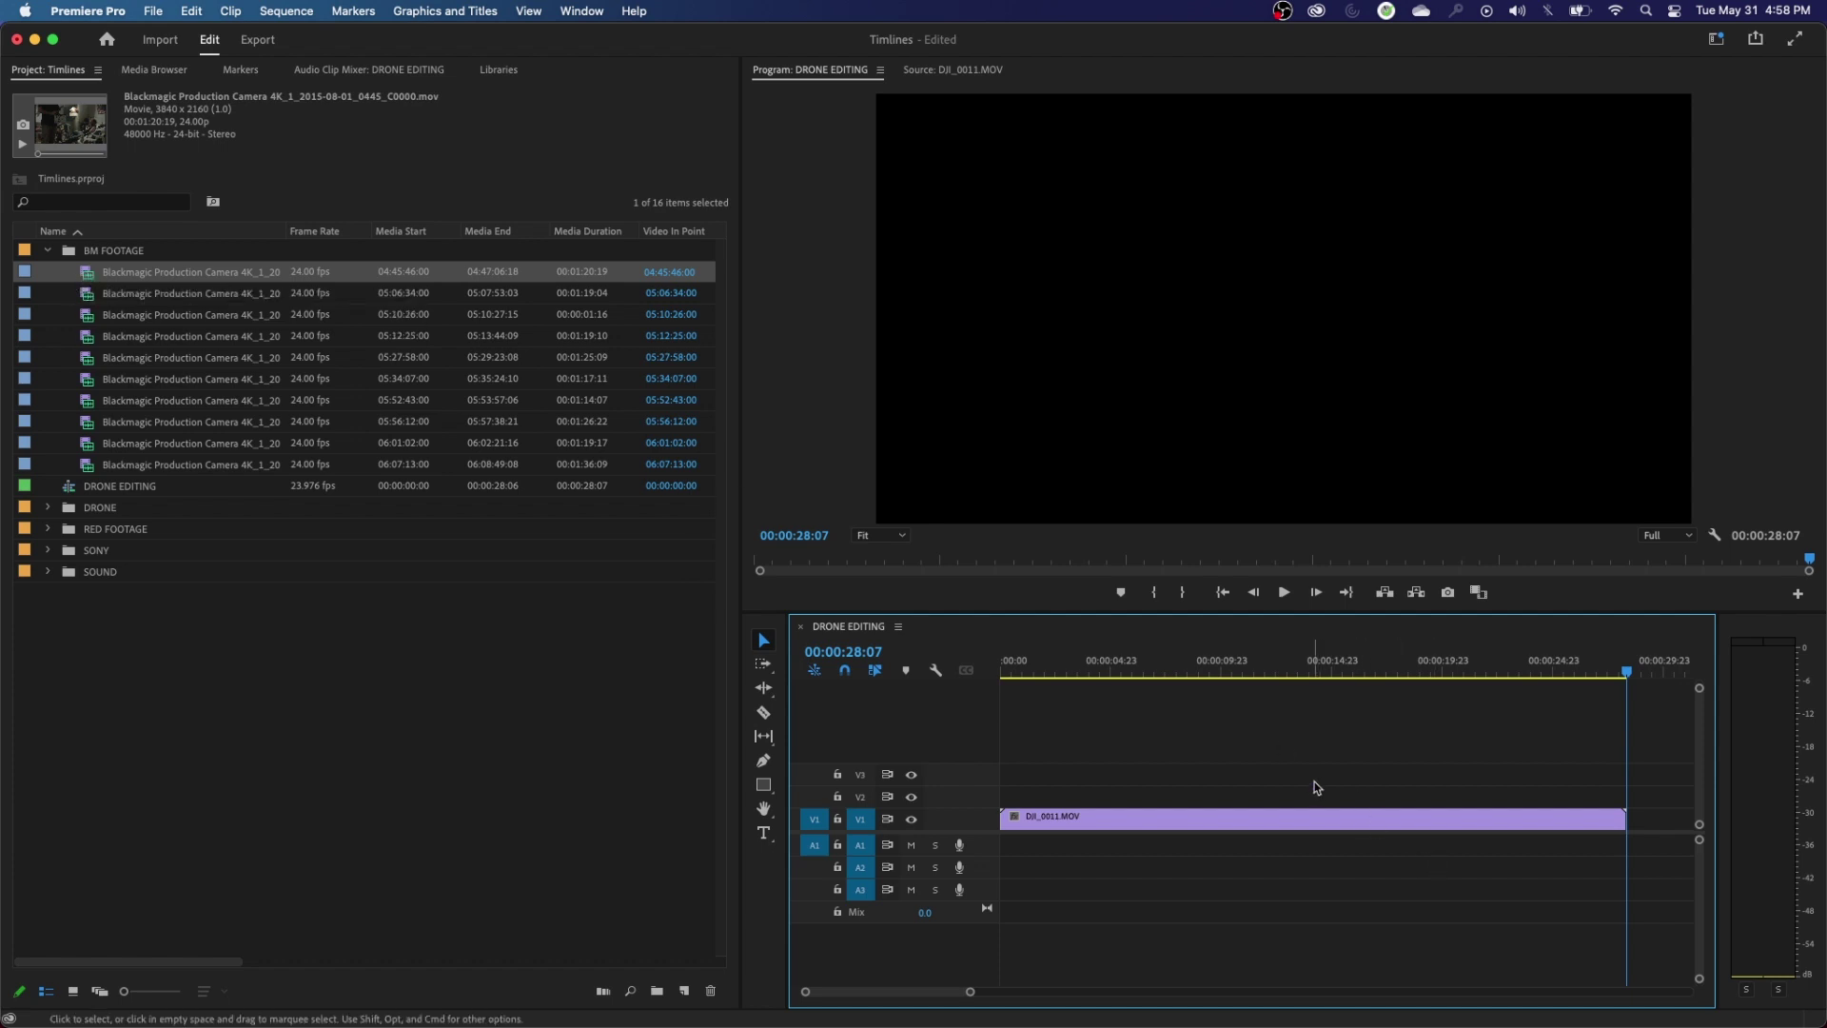
{"action": "key", "text": "minus"}
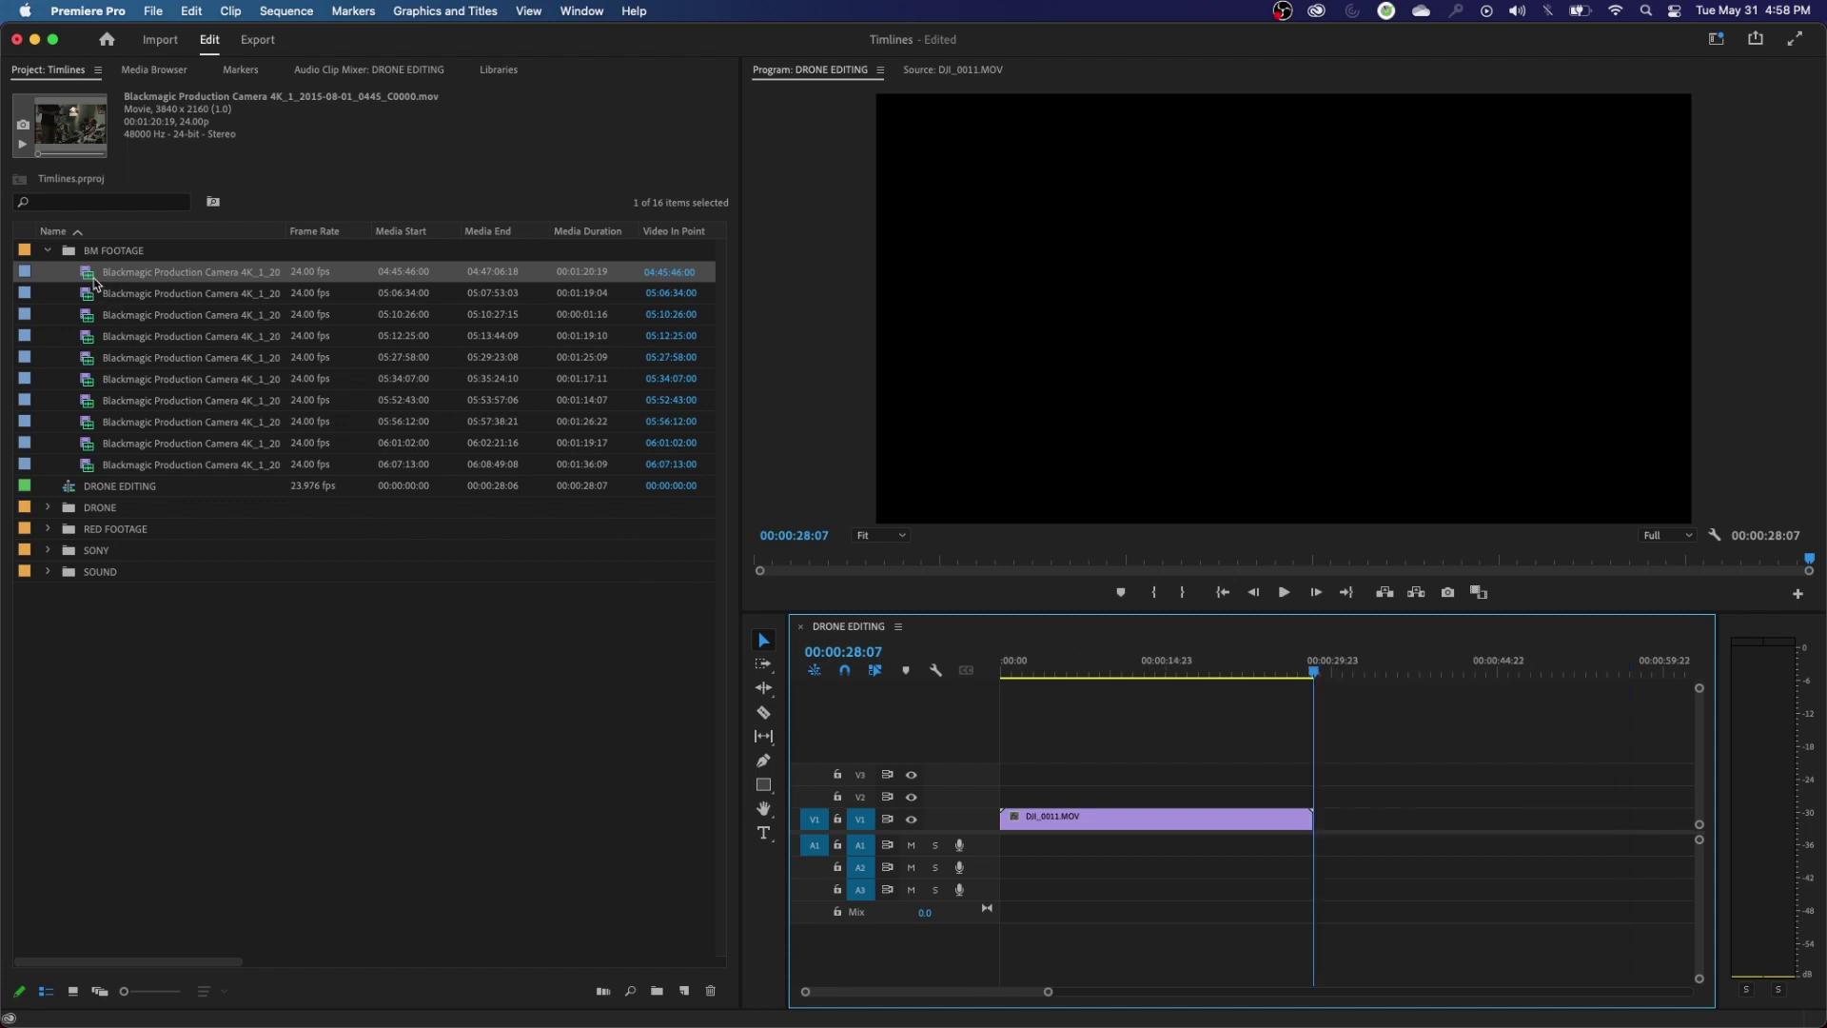
{"action": "left_click_drag", "start_coordinate": [86, 273], "coordinate": [1364, 807]}
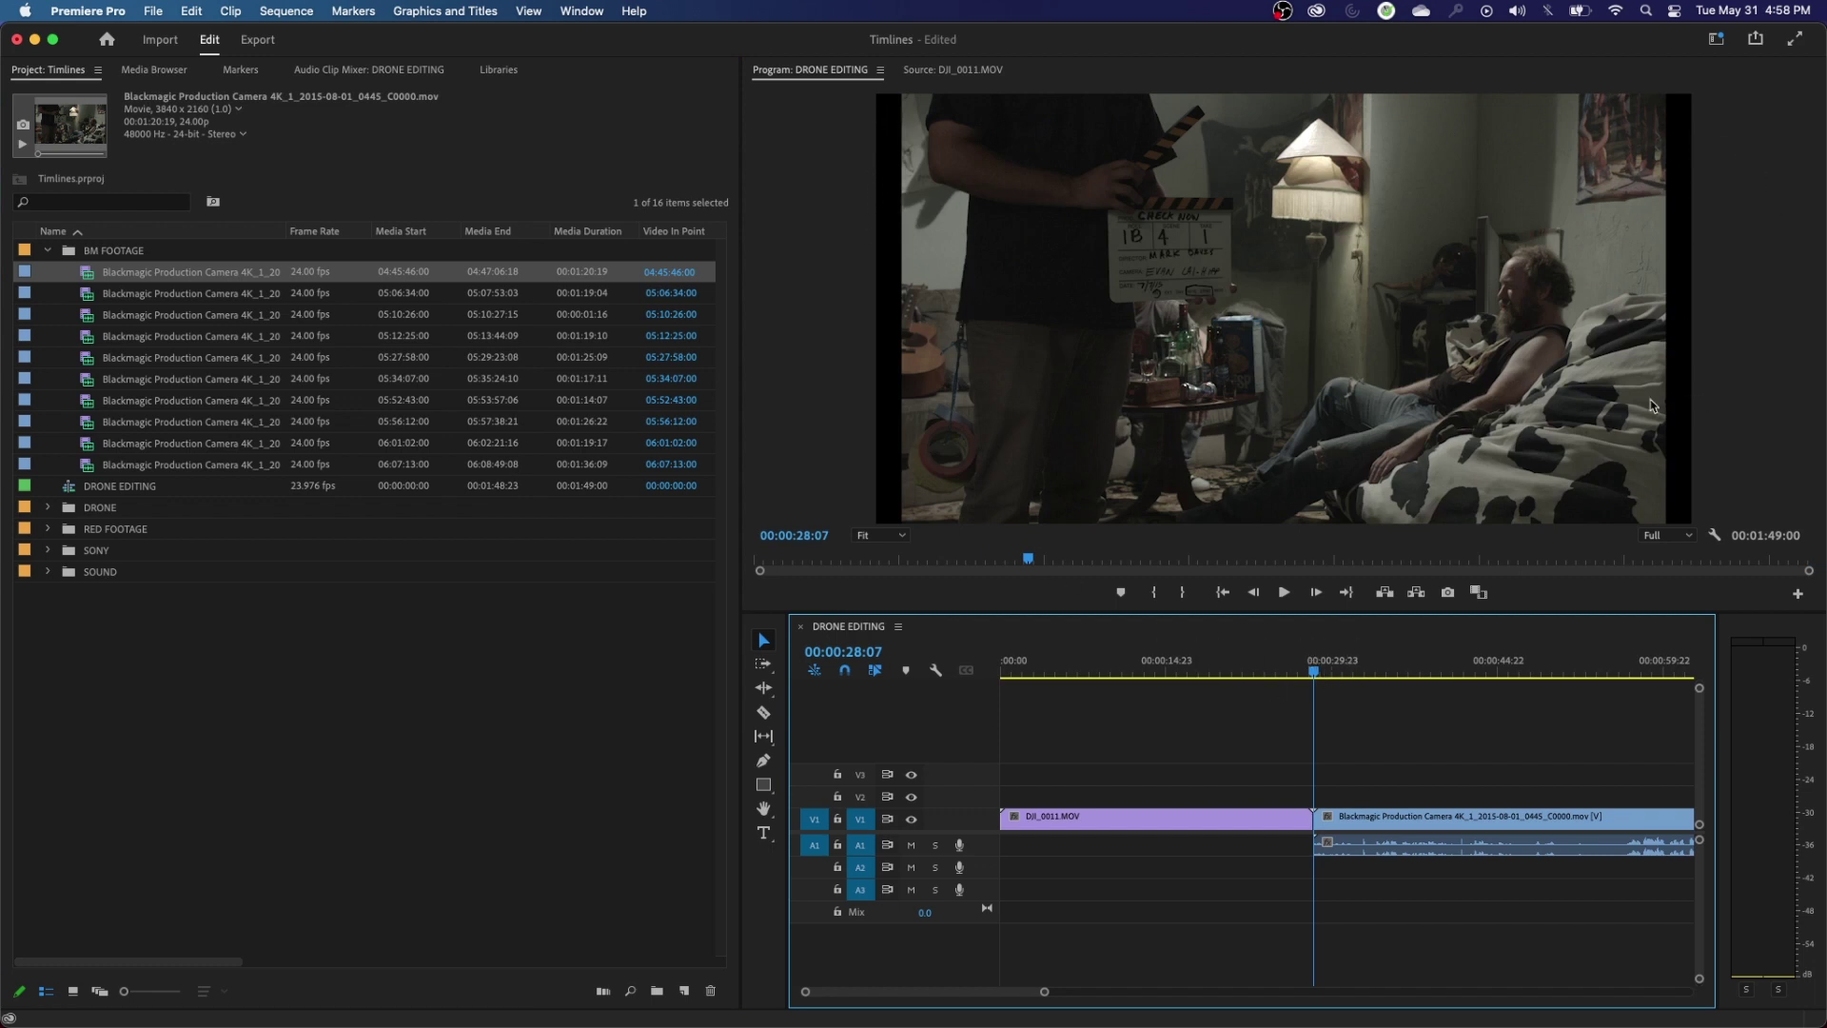
- Compare how the Blackmagic clip and DJI_0011.MOV fill the sequence frame, checking the Blackmagic clip's bounds and side edges
{"action": "left_click", "coordinate": [1374, 666]}
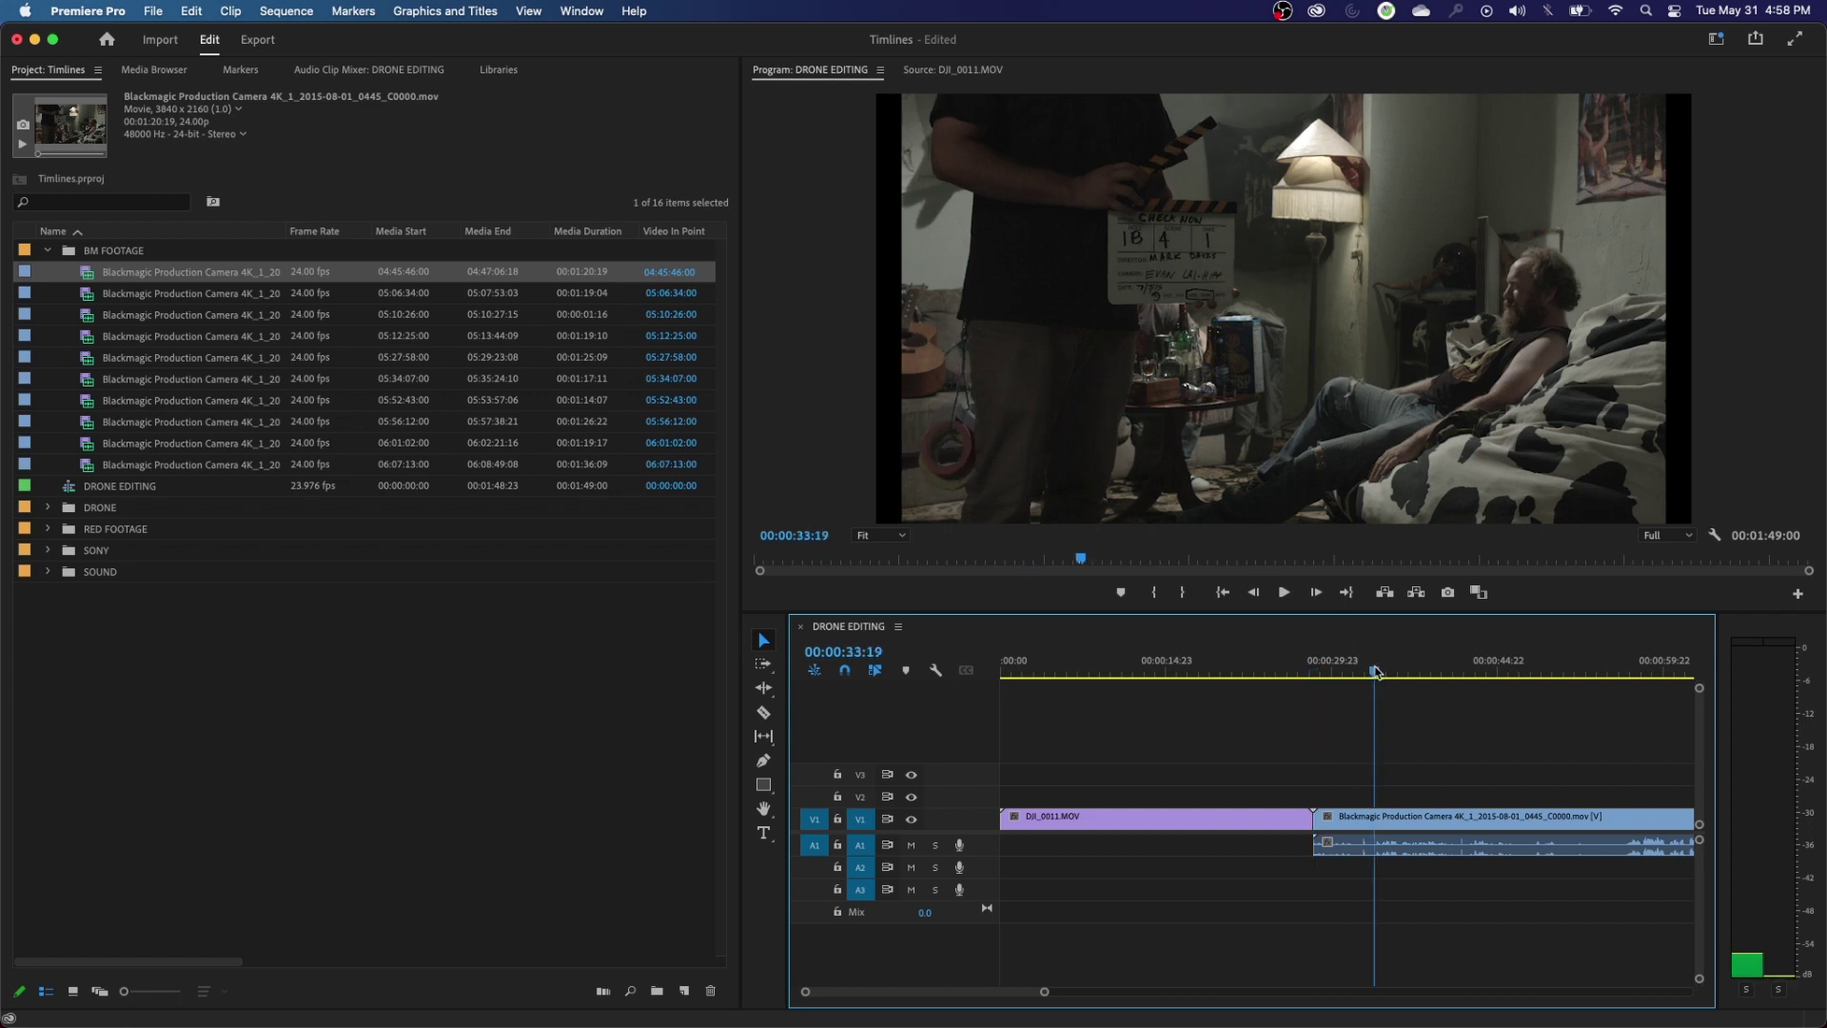
{"action": "left_click", "coordinate": [1390, 833]}
{"action": "left_click", "coordinate": [1407, 480]}
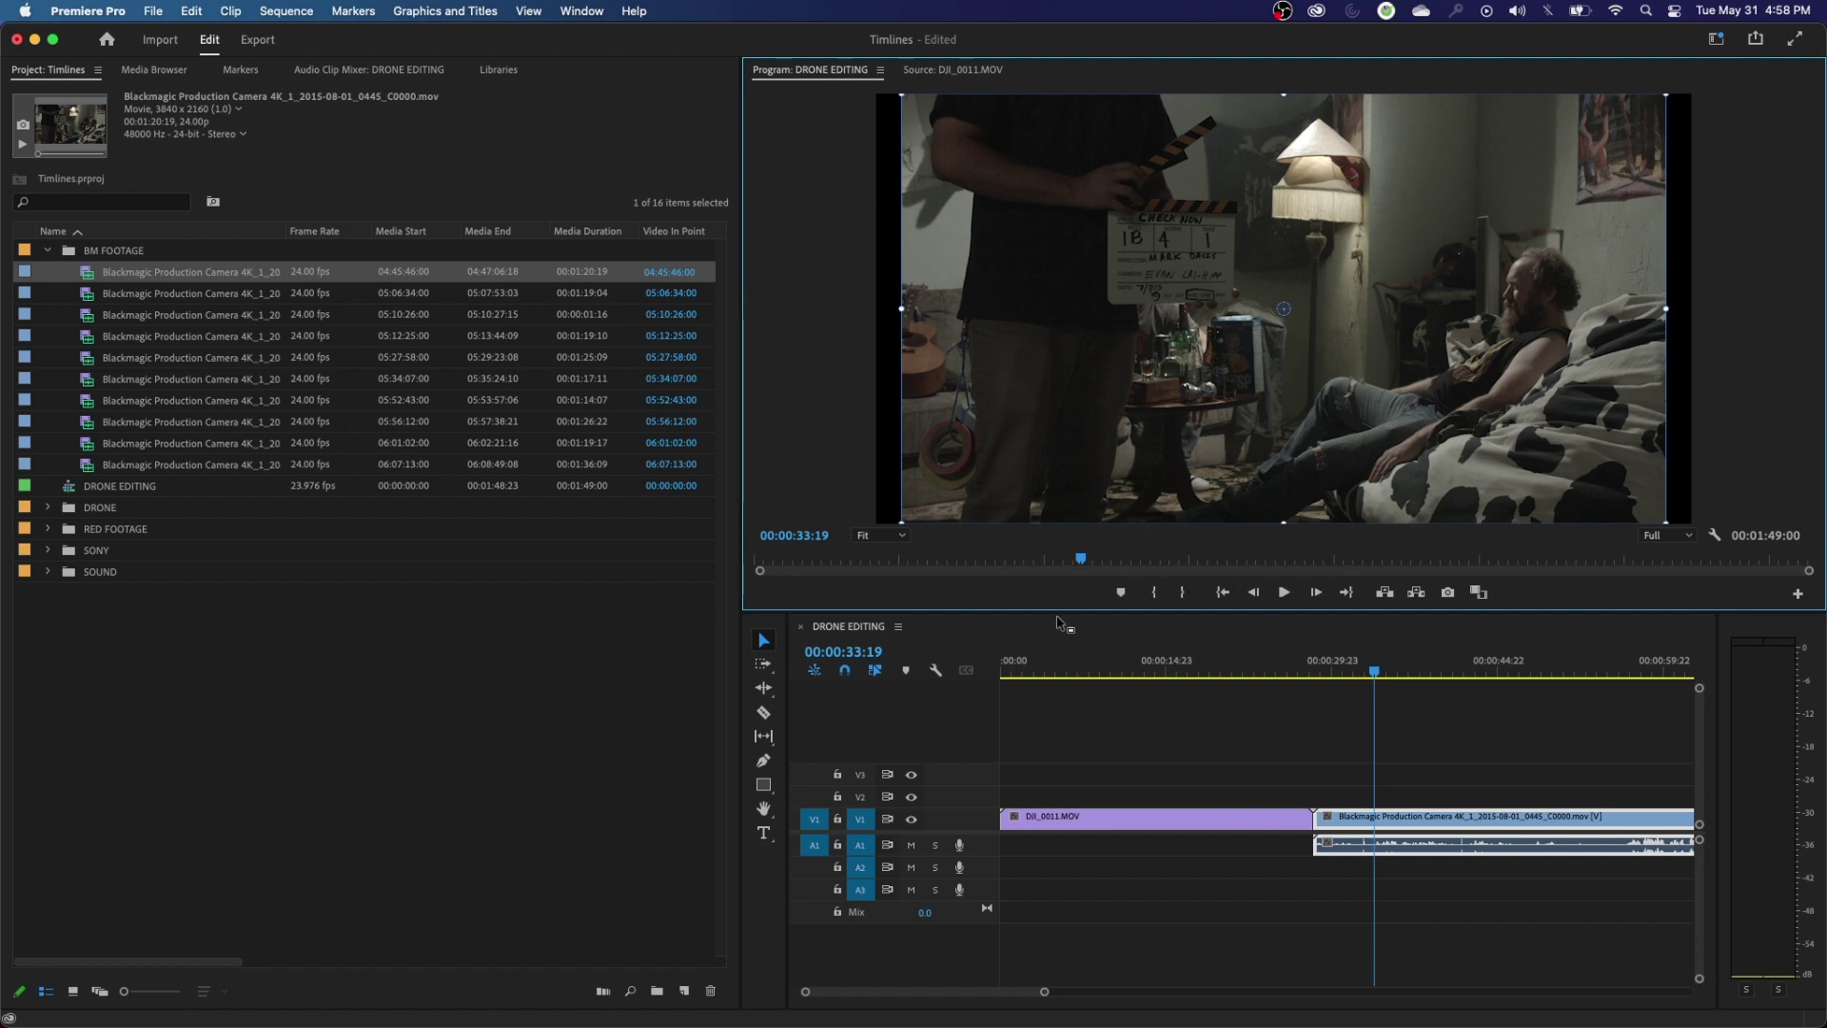
{"action": "left_click", "coordinate": [1241, 672]}
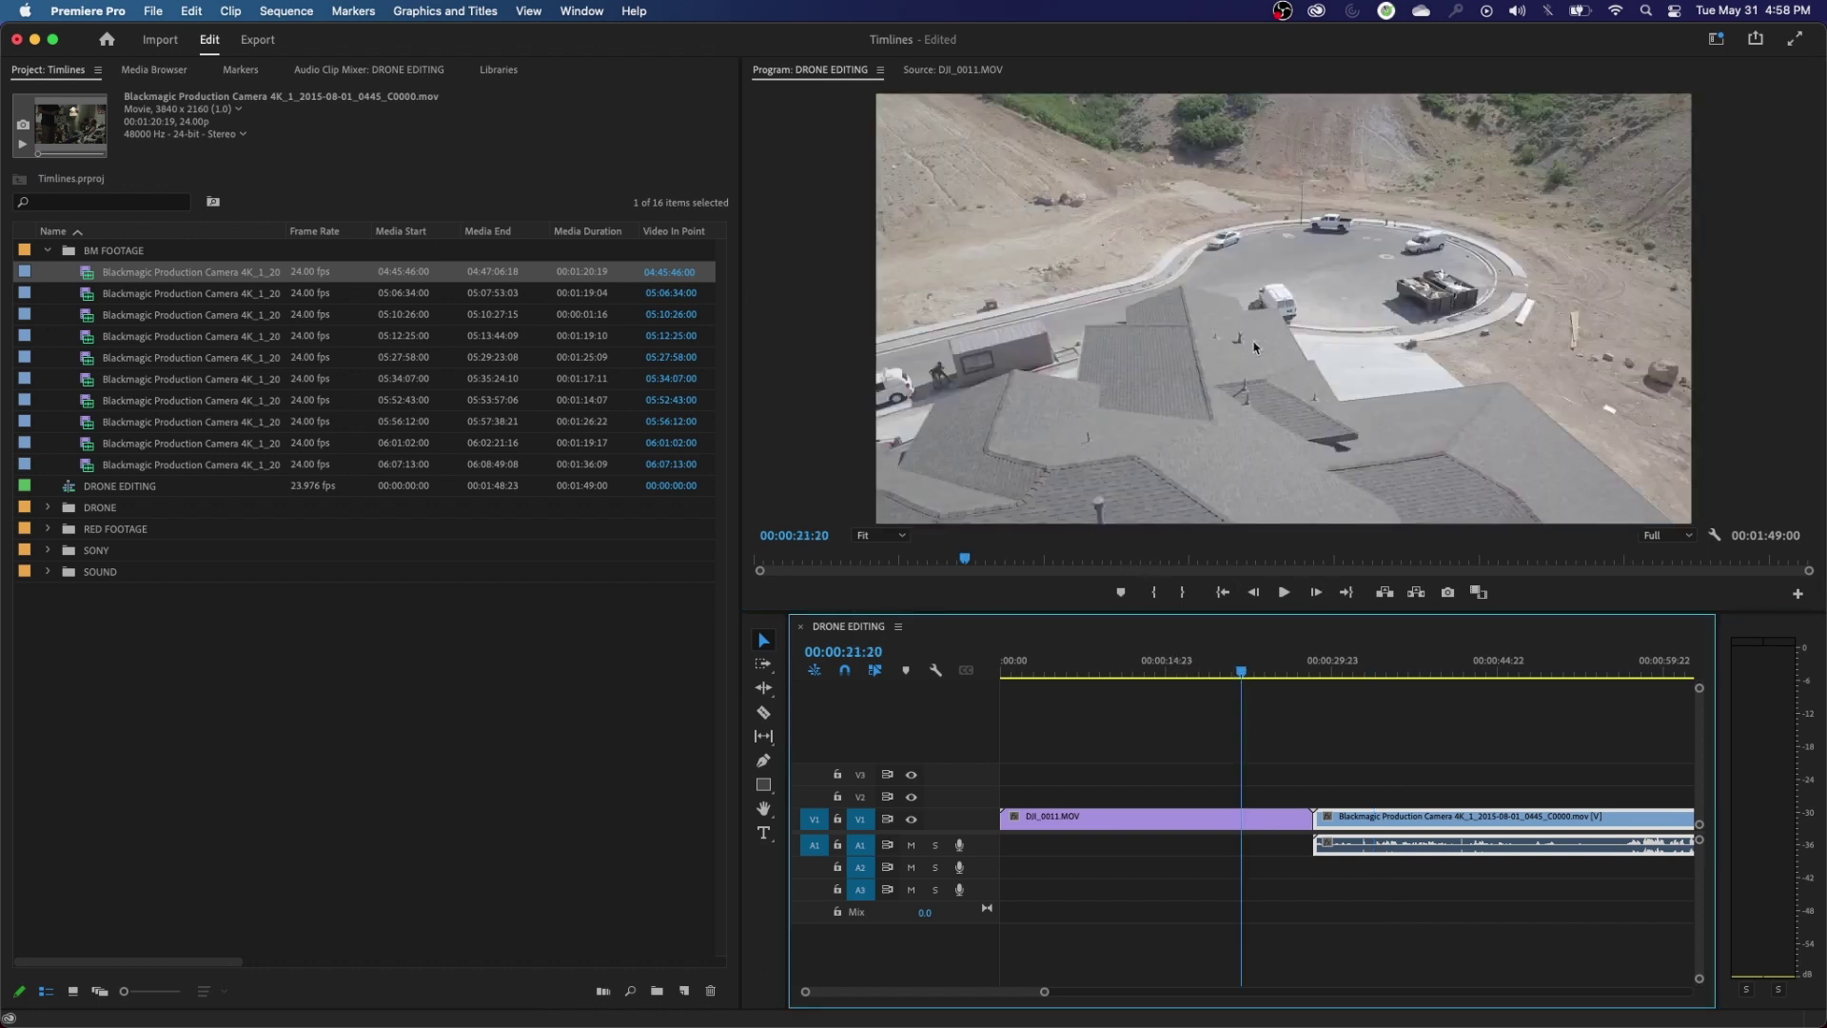
{"action": "left_click", "coordinate": [1365, 672]}
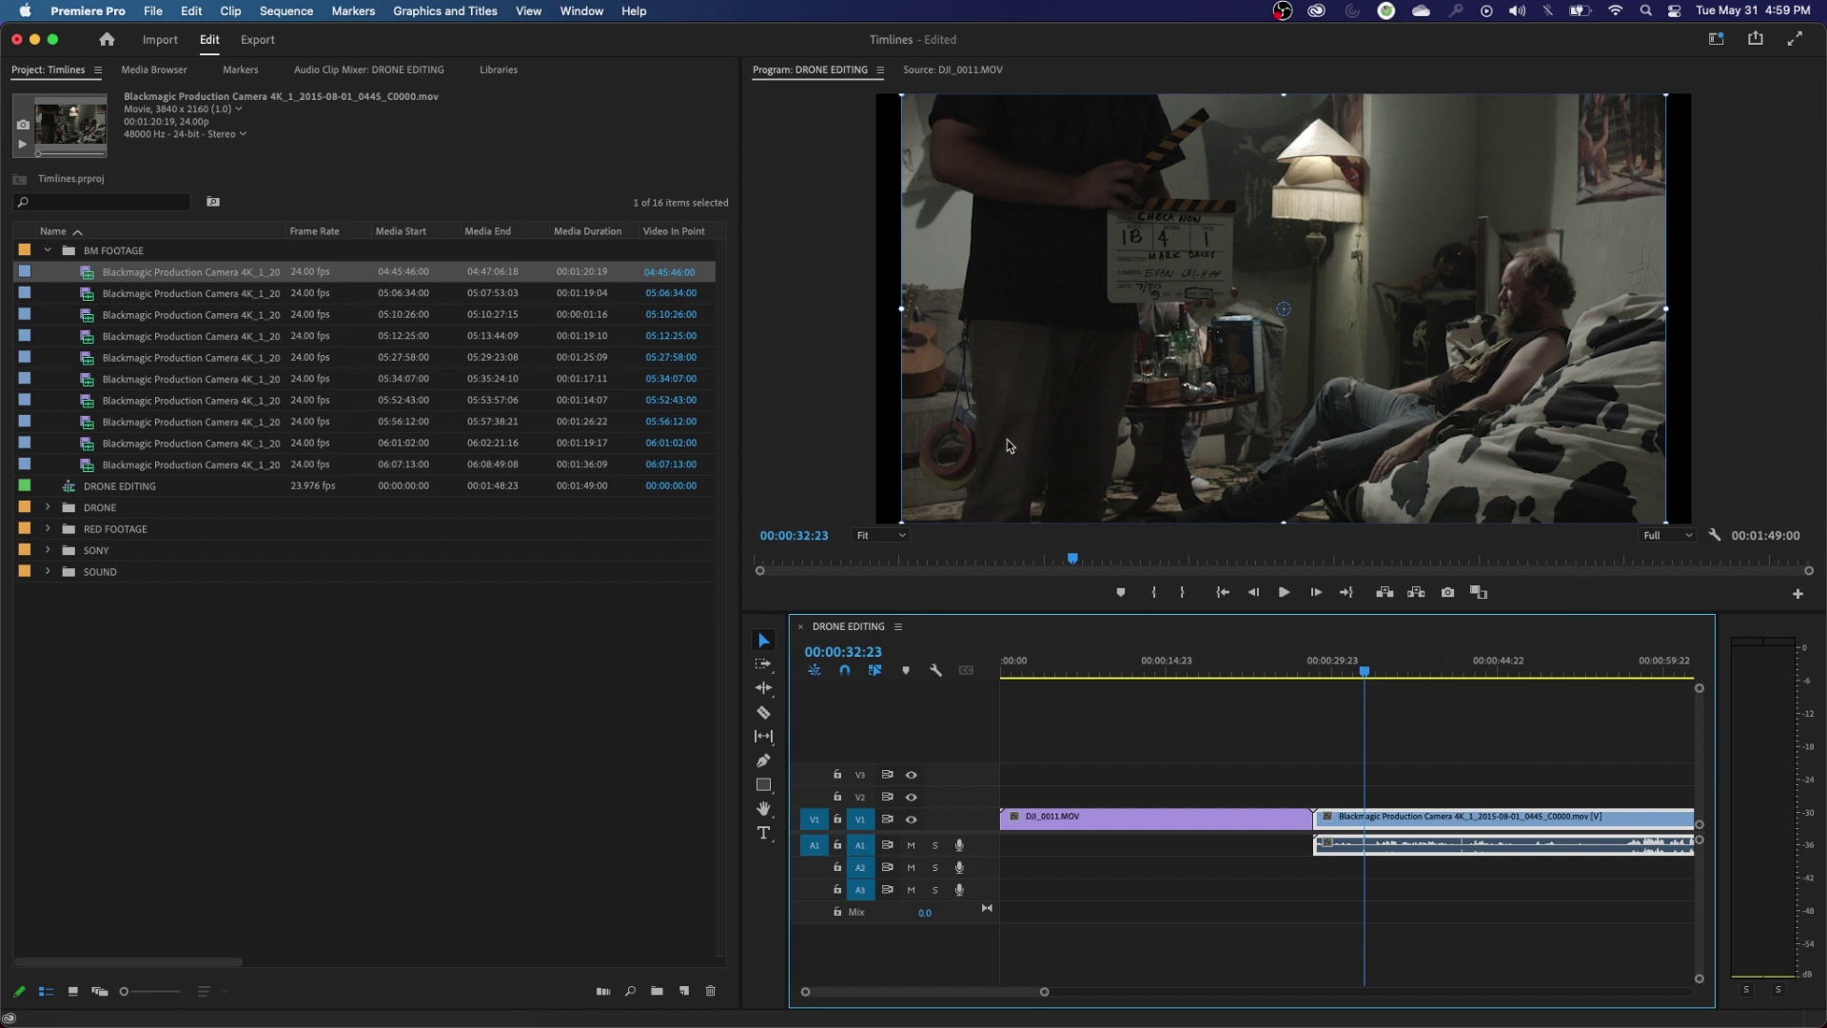
{"action": "key", "text": "minus"}
{"action": "key", "text": "End"}
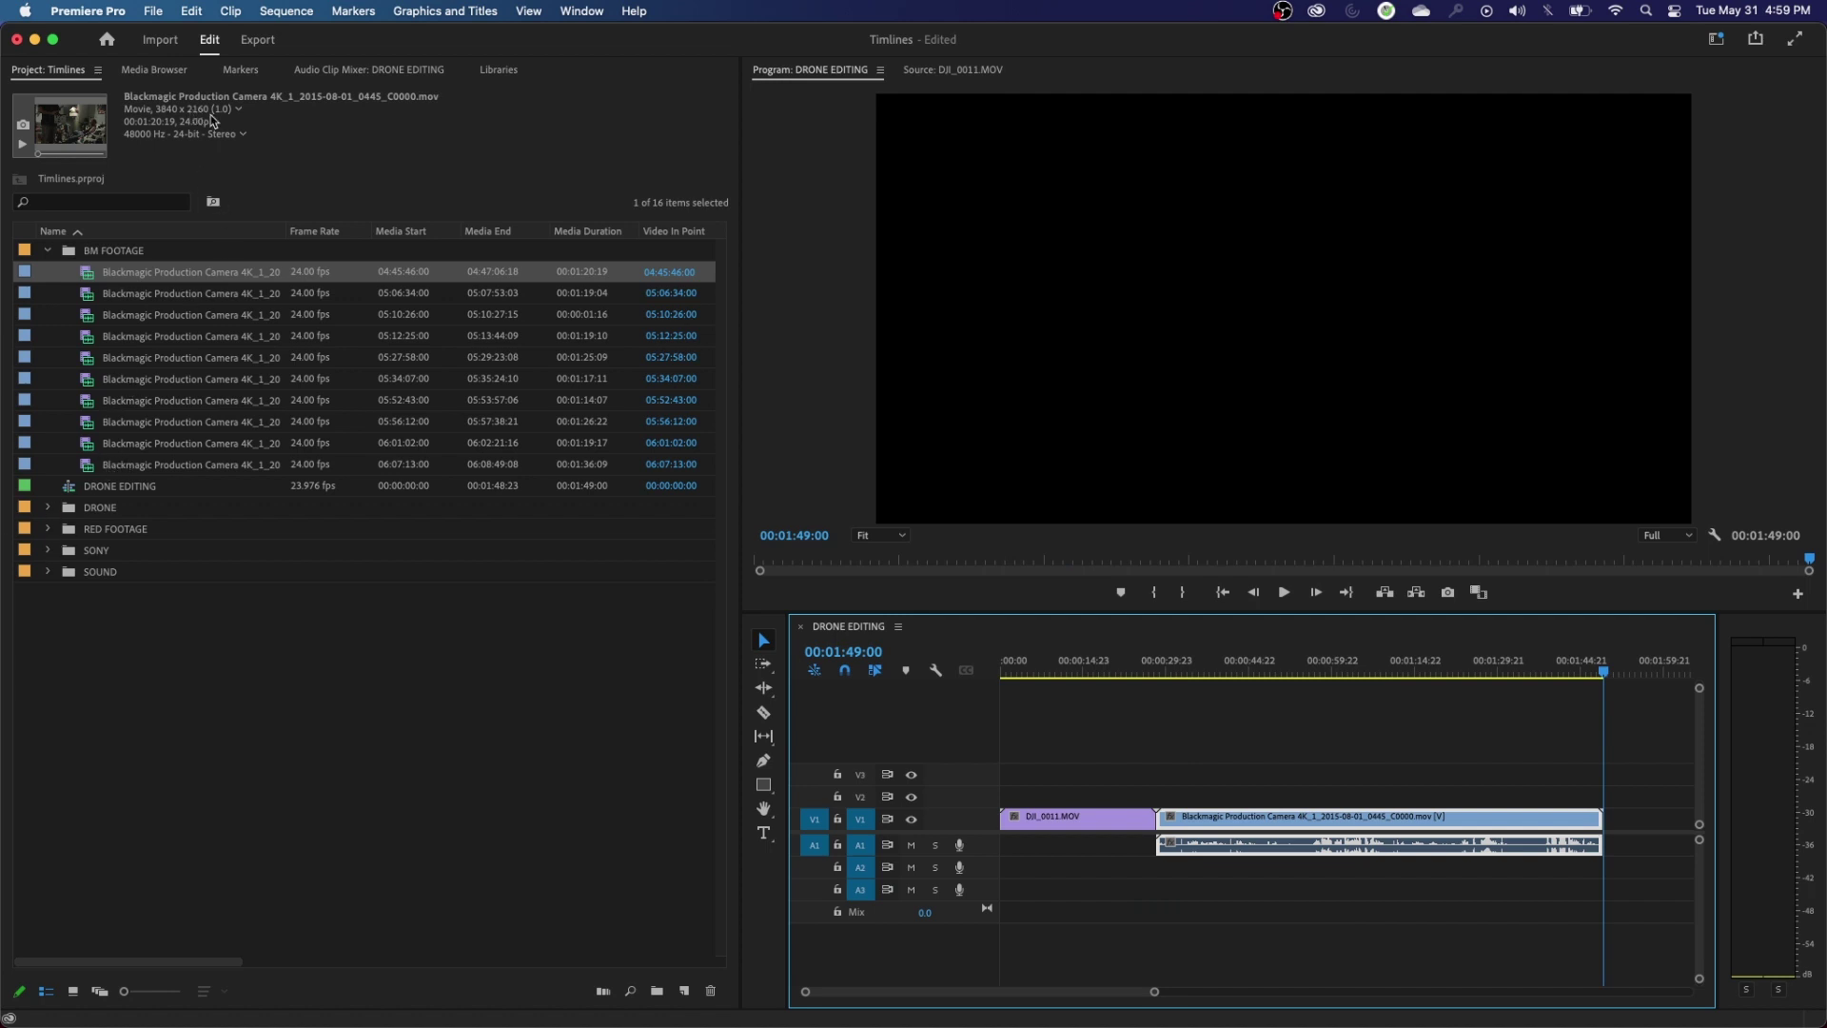
{"action": "left_click", "coordinate": [1112, 666]}
{"action": "left_click", "coordinate": [1344, 667]}
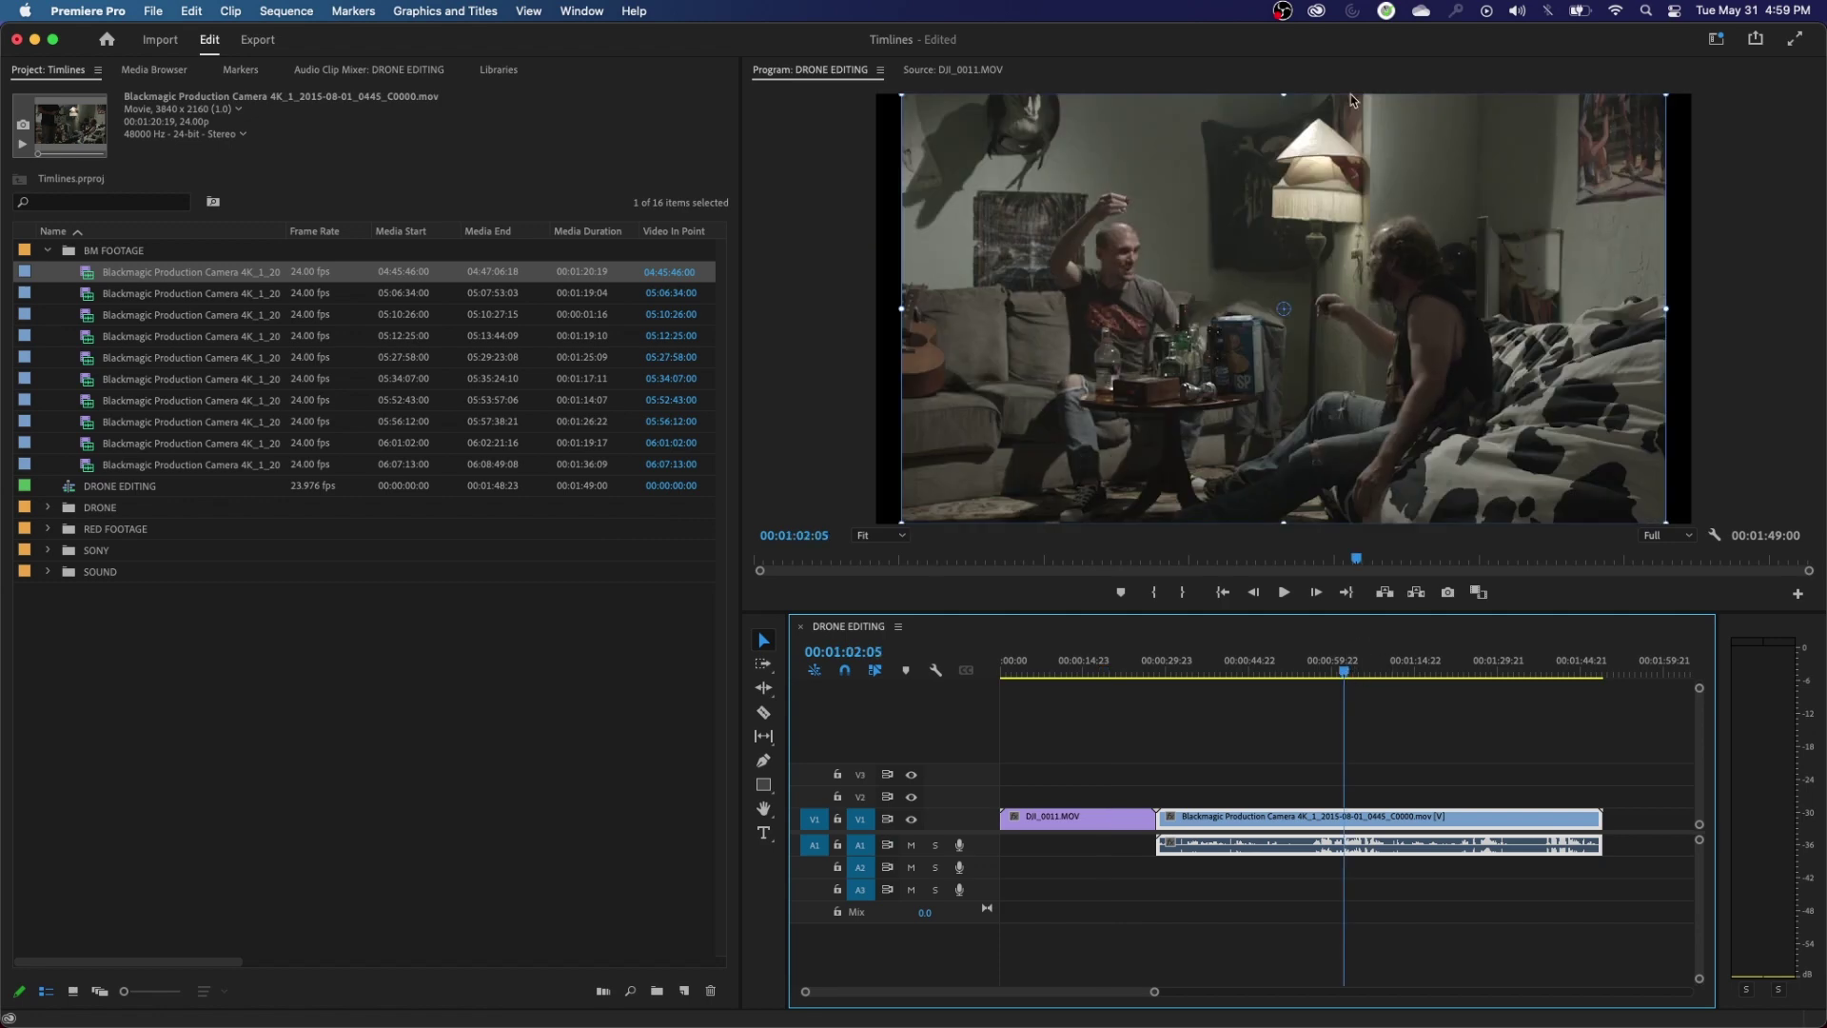
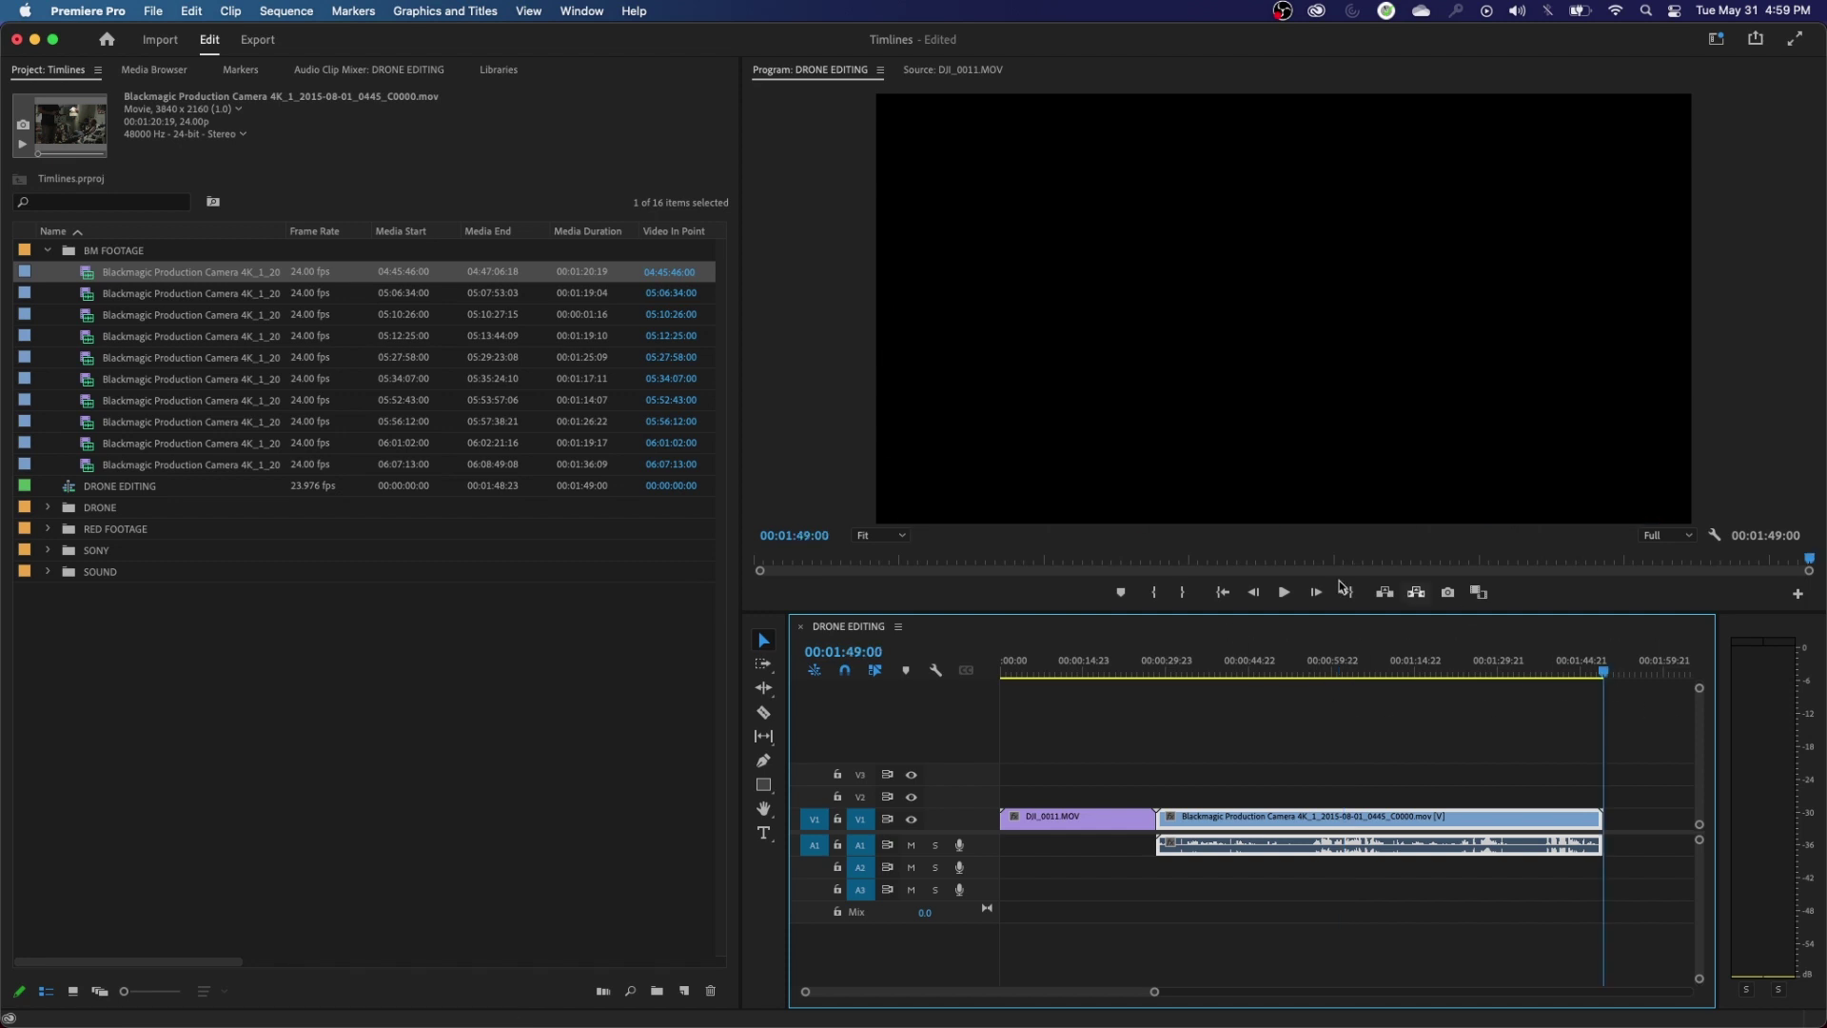
- Place A001_C004_0707KJ_001.R3D from the RED FOOTAGE bin directly after the Blackmagic clip on V1 and preview it
{"action": "left_click", "coordinate": [47, 529]}
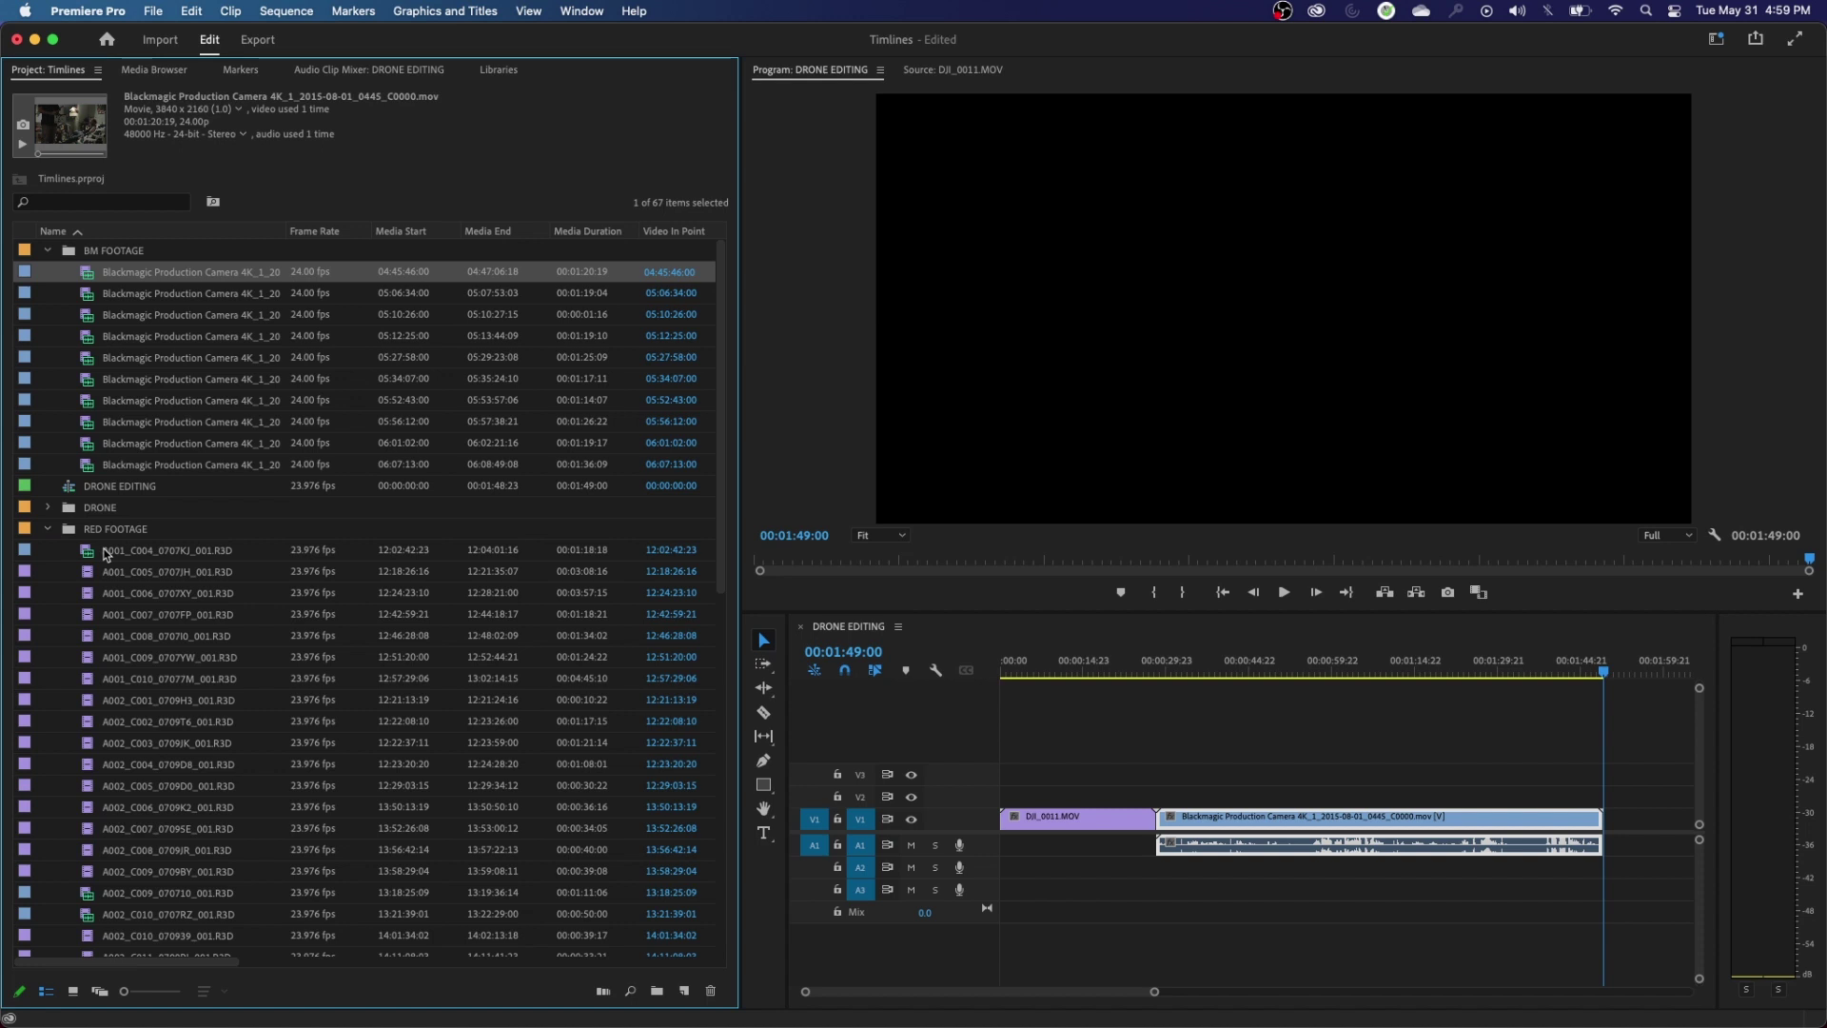
{"action": "left_click_drag", "start_coordinate": [95, 551], "coordinate": [1607, 824]}
{"action": "left_click", "coordinate": [1621, 663]}
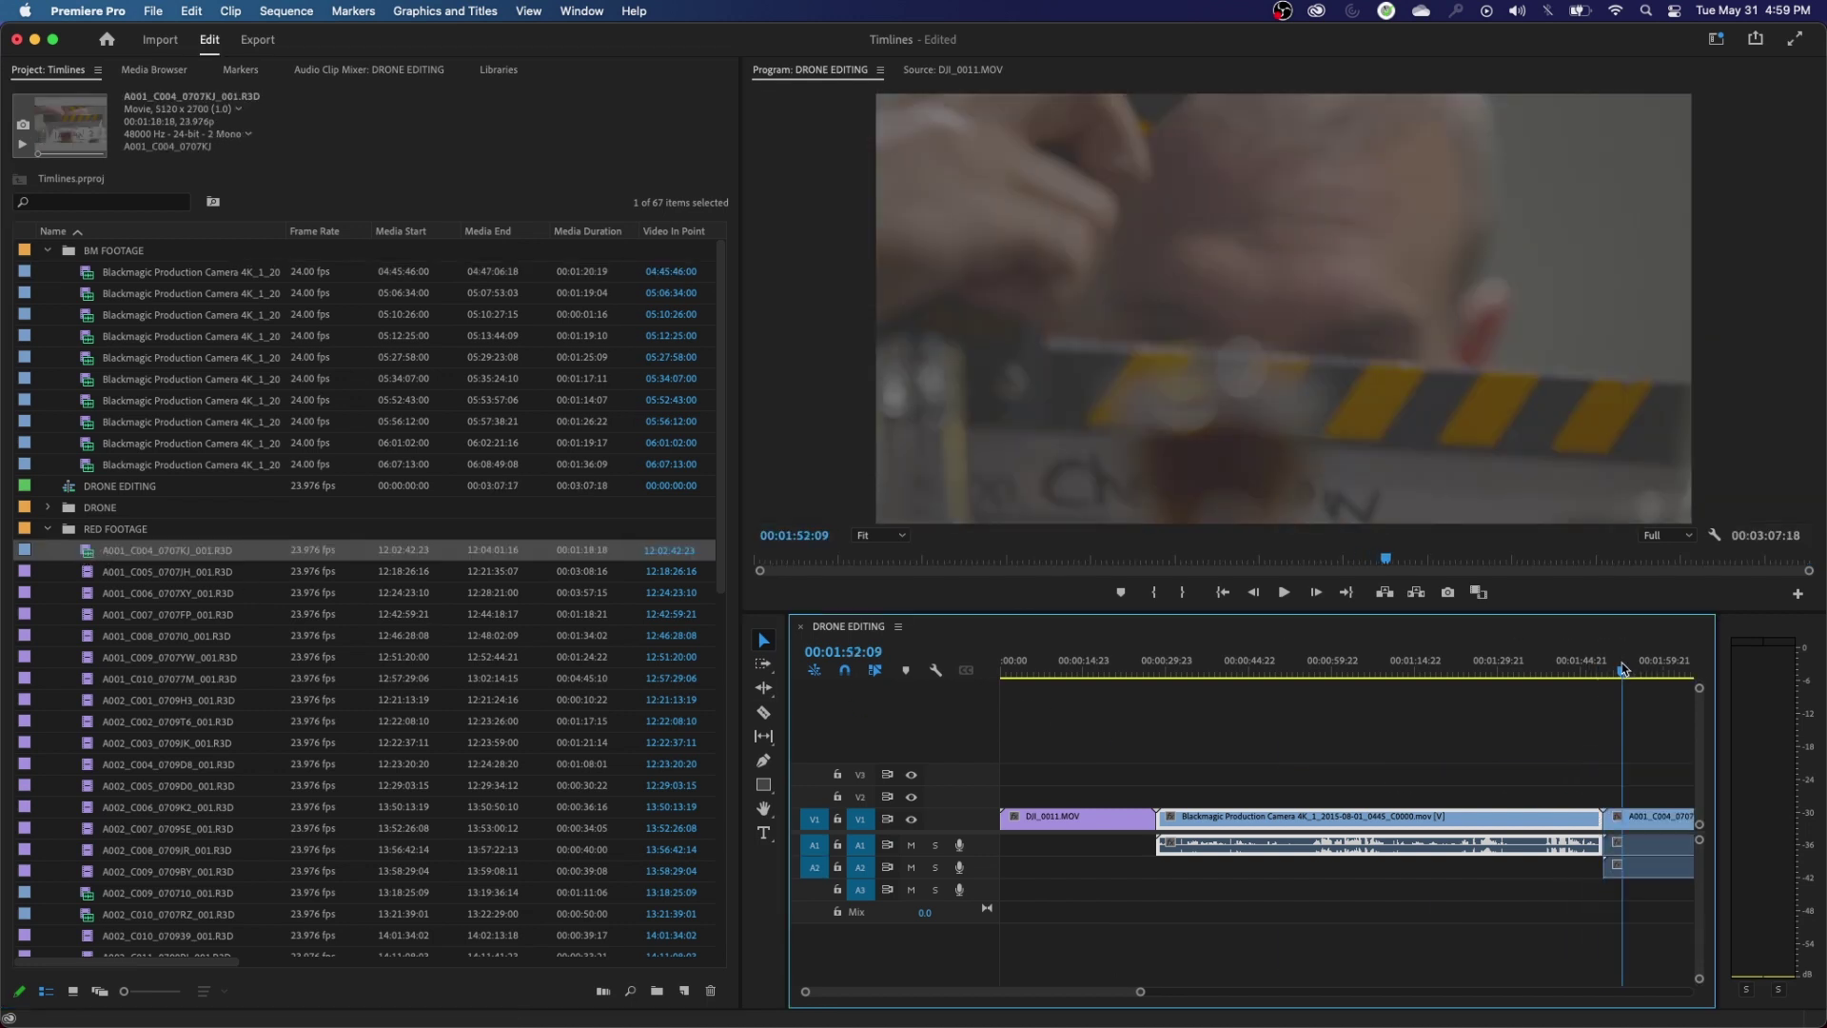
{"action": "key", "text": "minus"}
{"action": "left_click", "coordinate": [1348, 666]}
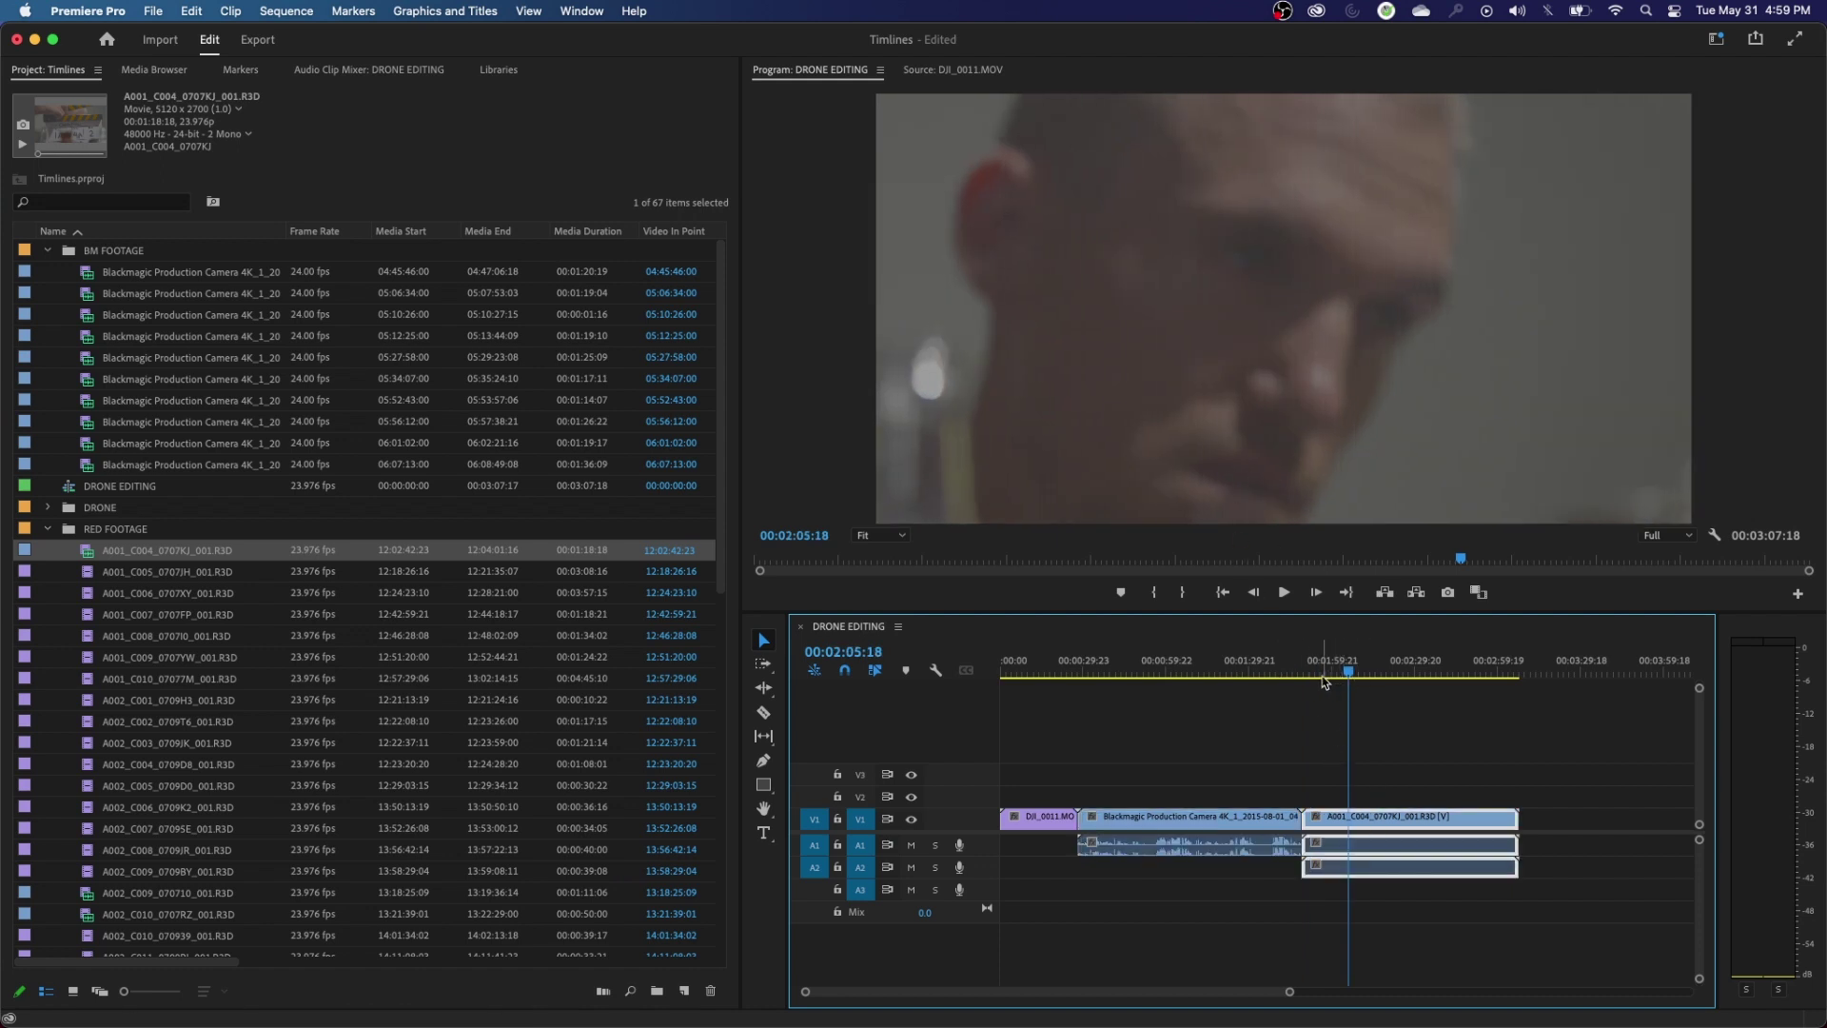
- Check the R3D clip's bounds against the sequence frame, then delete the clip from the timeline
{"action": "left_click", "coordinate": [1235, 398]}
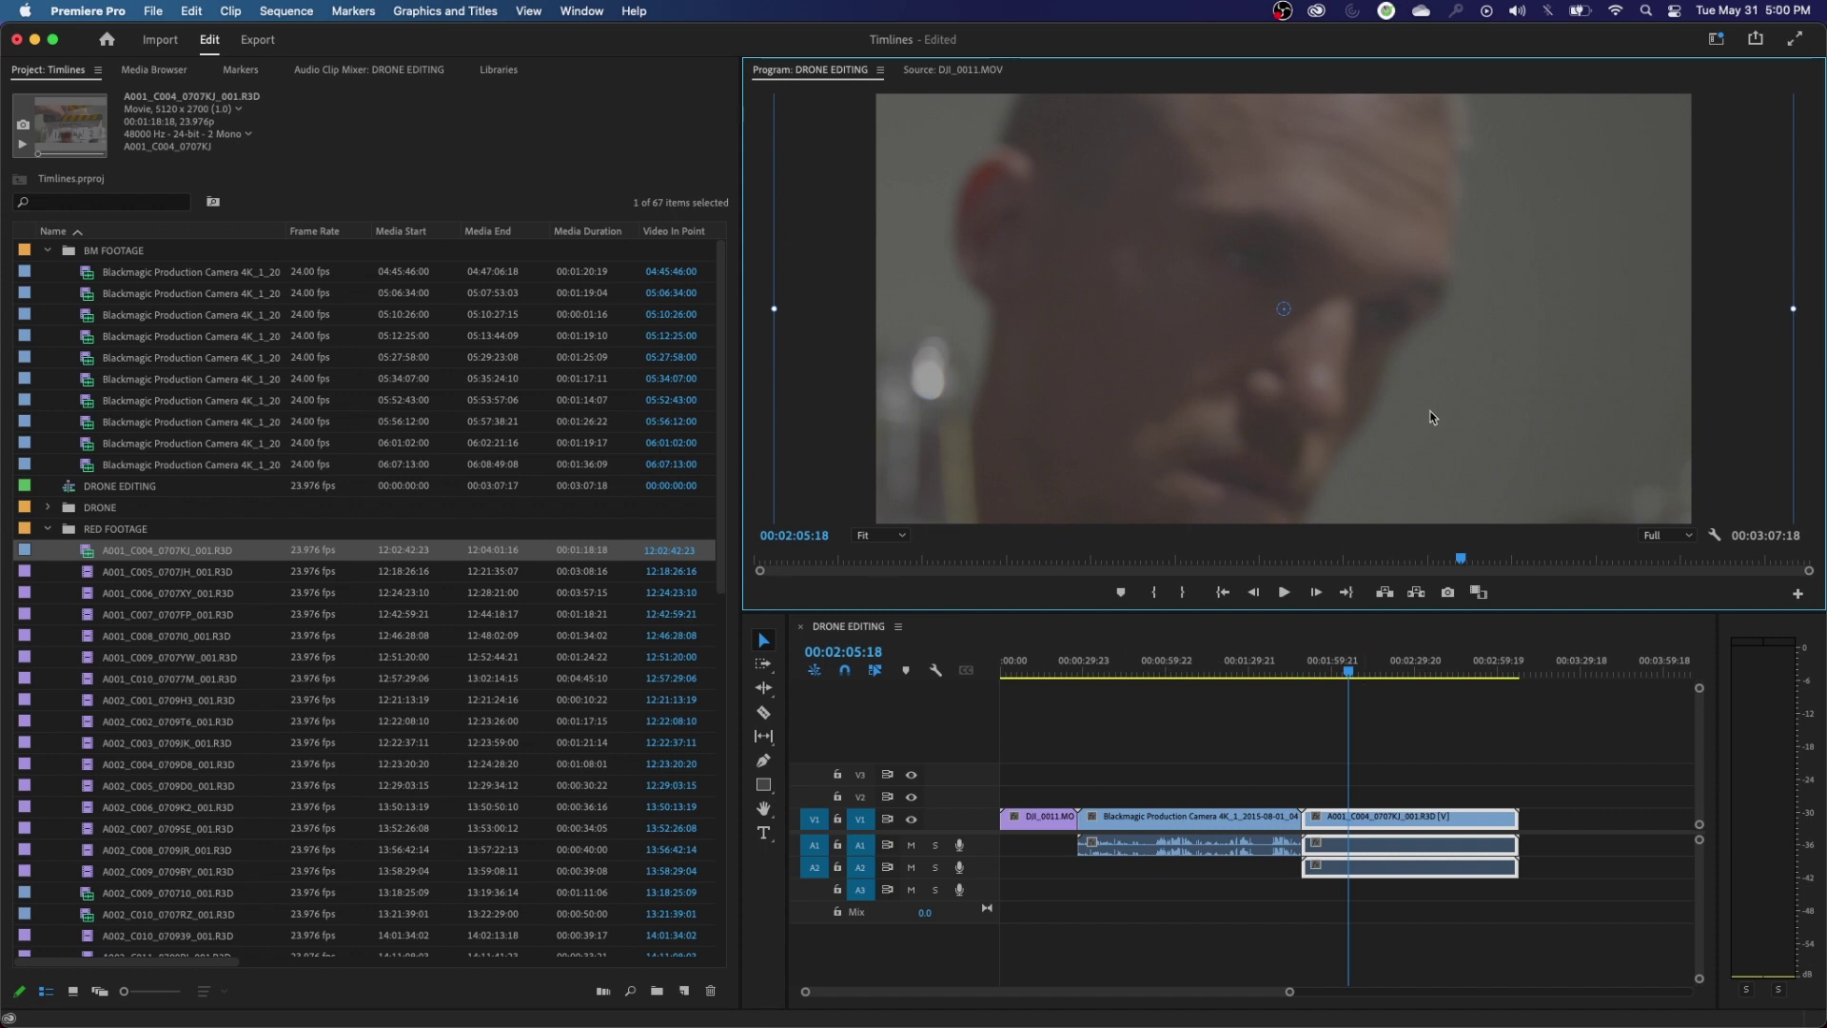
{"action": "left_click_drag", "start_coordinate": [773, 307], "coordinate": [885, 331]}
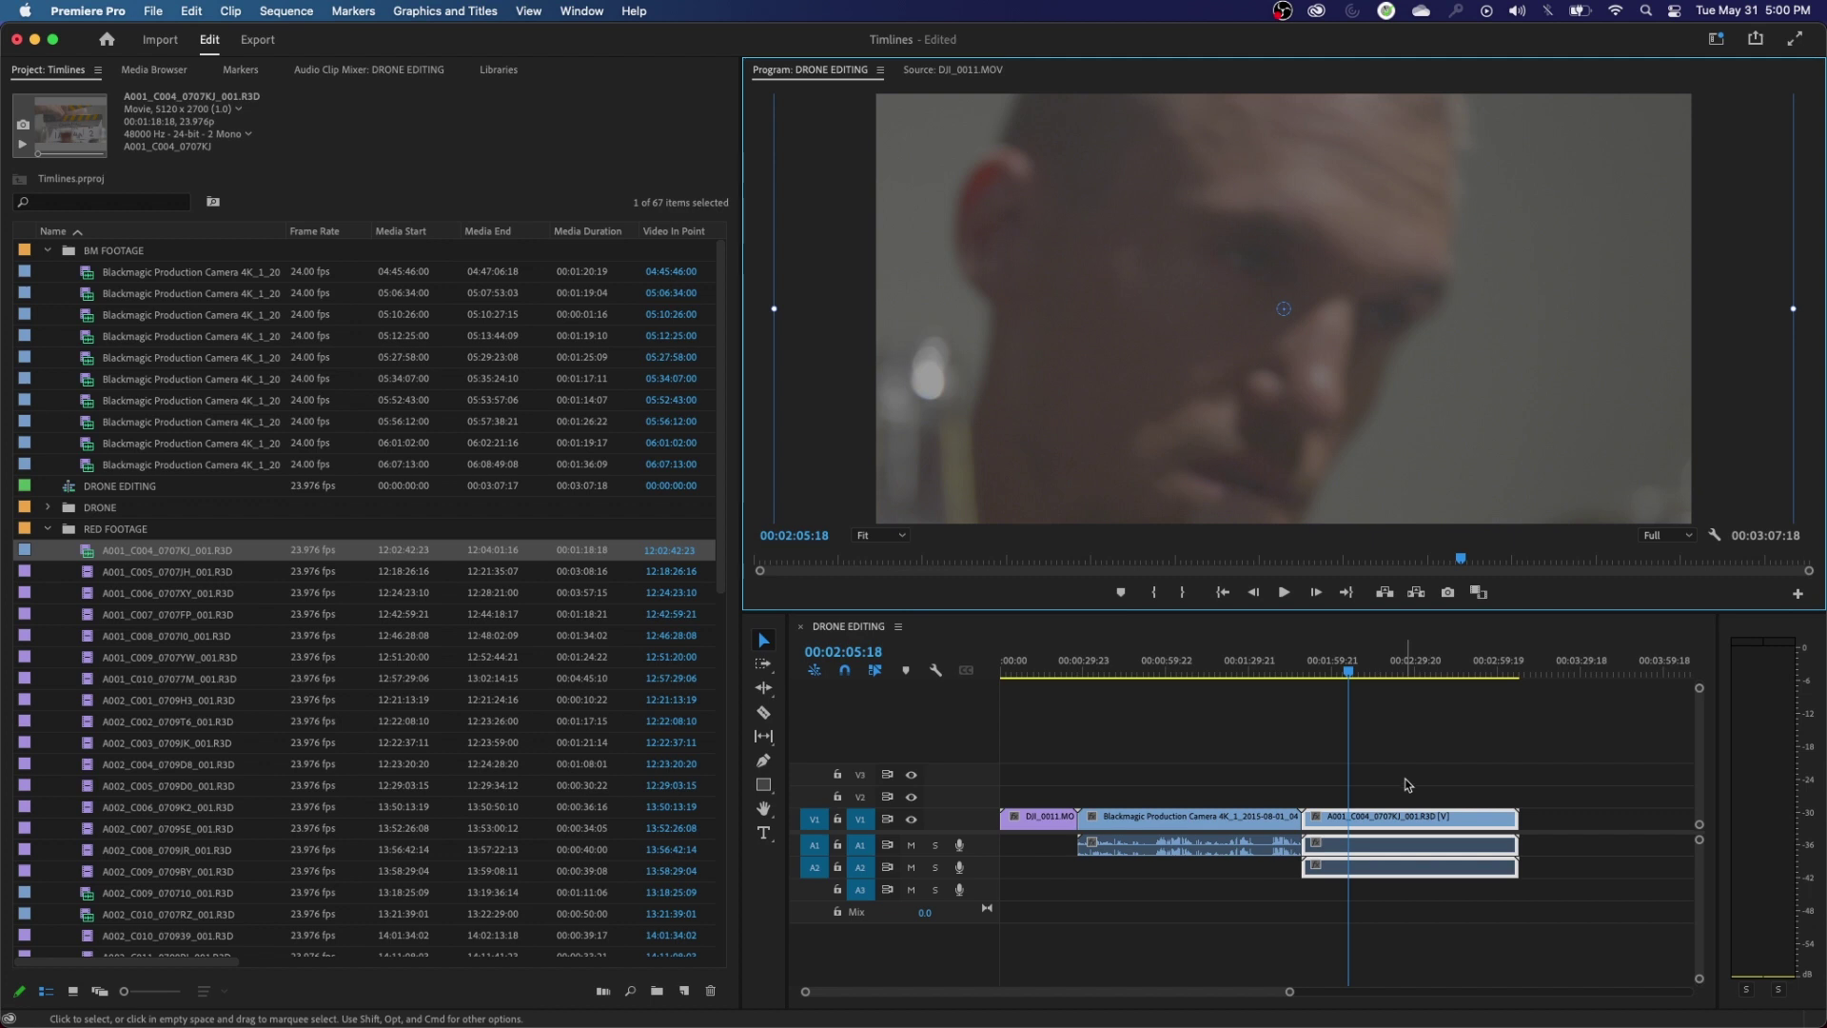
{"action": "left_click", "coordinate": [1408, 783]}
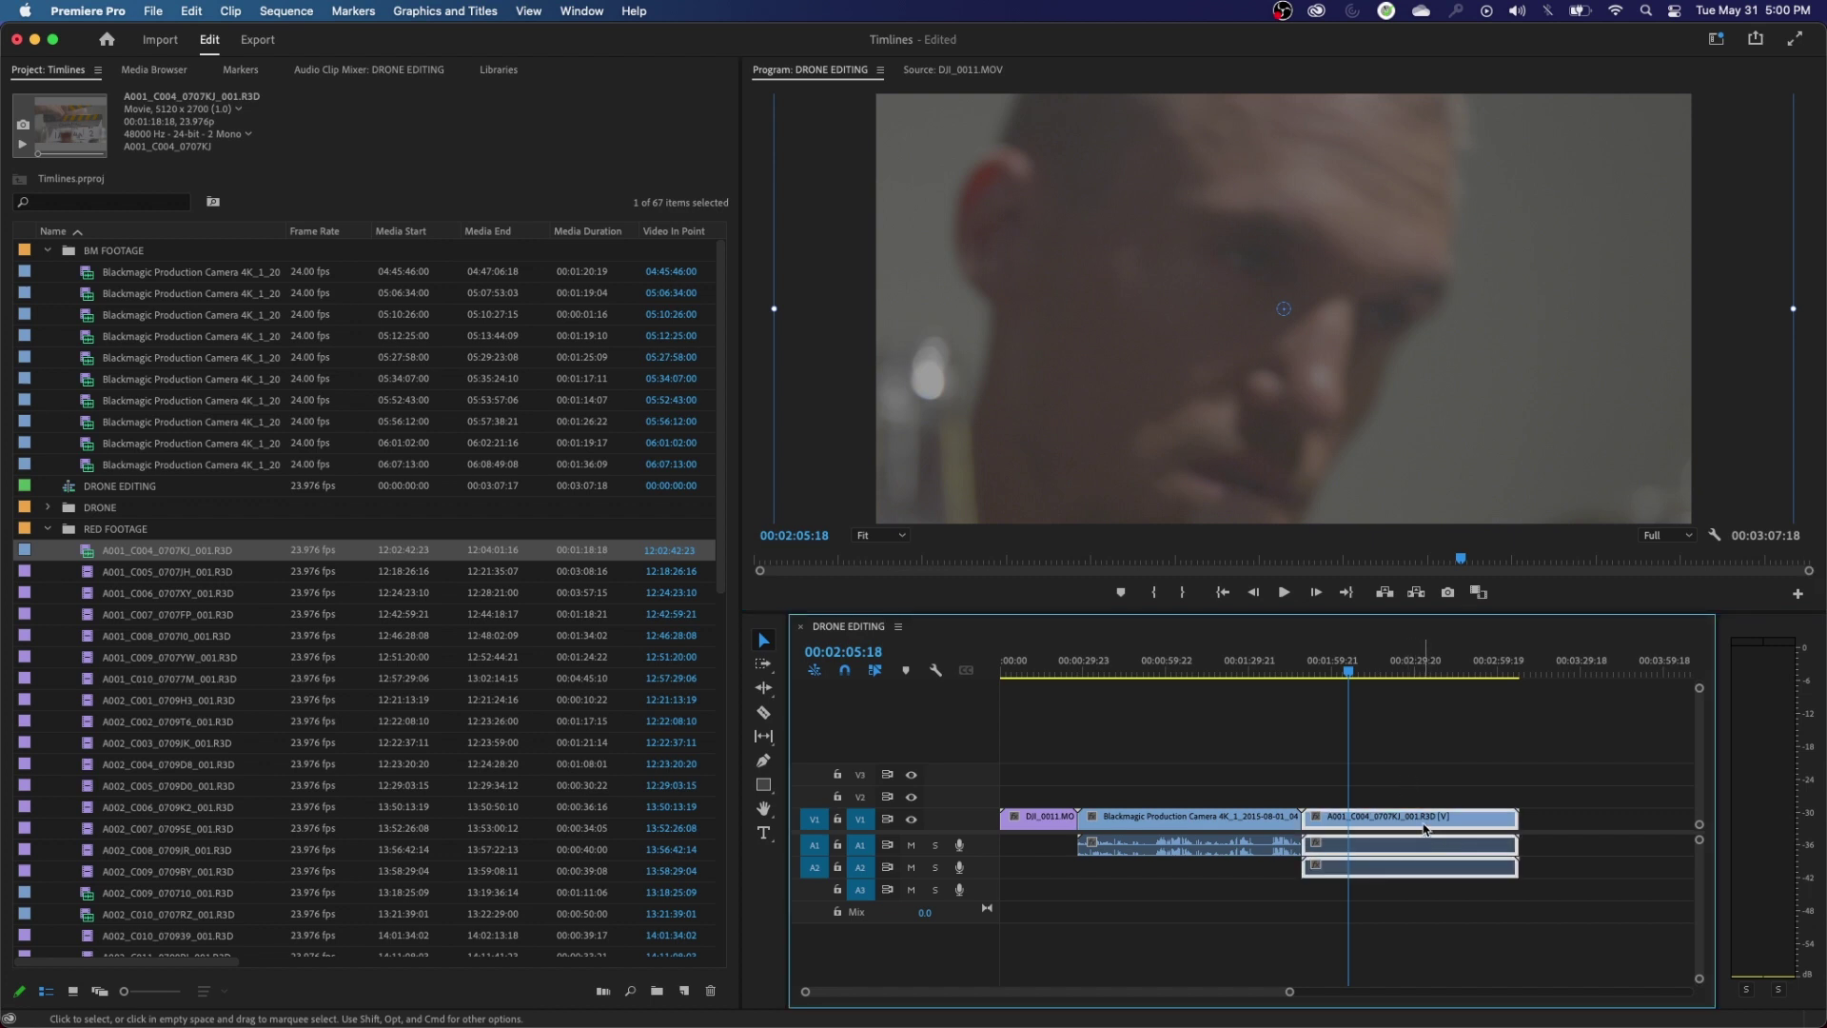
{"action": "key", "text": "Delete"}
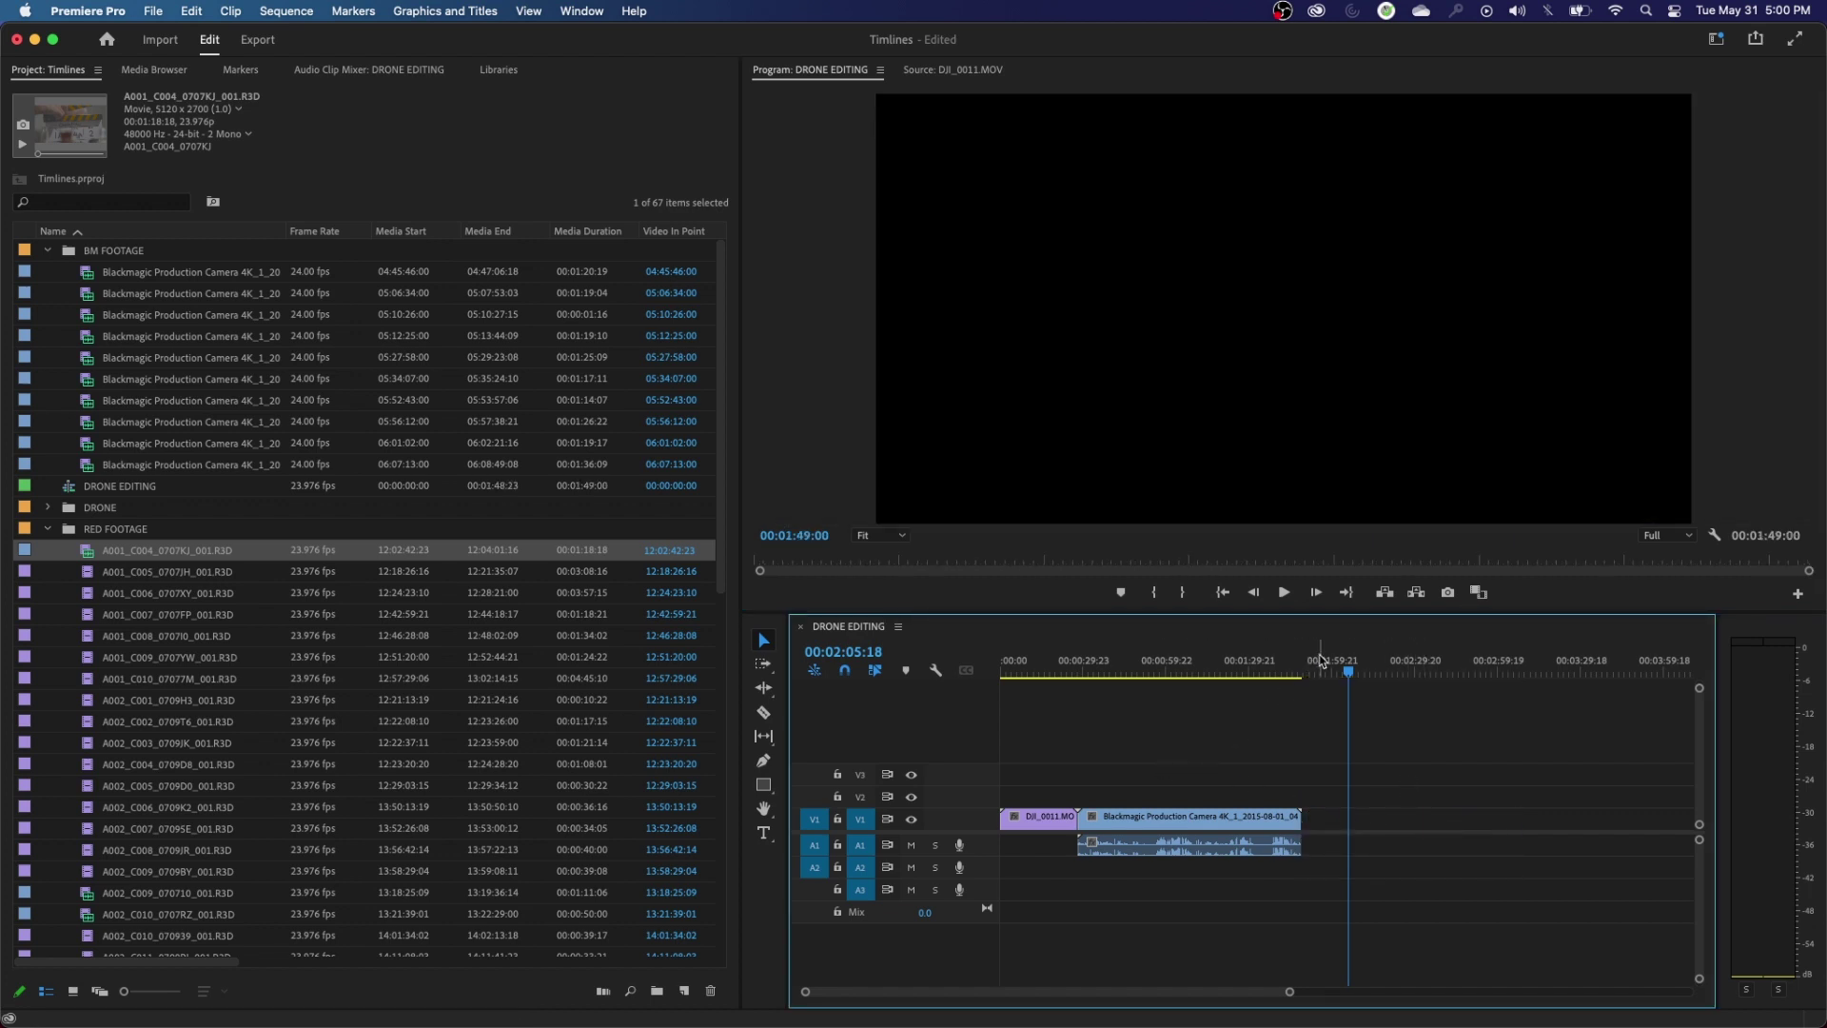
- Move the playhead to the end of the sequence and apply Scale to Frame Size to all clips in the RED FOOTAGE bin
{"action": "key", "text": "End"}
{"action": "left_click", "coordinate": [88, 559]}
{"action": "key", "text": "shift+End"}
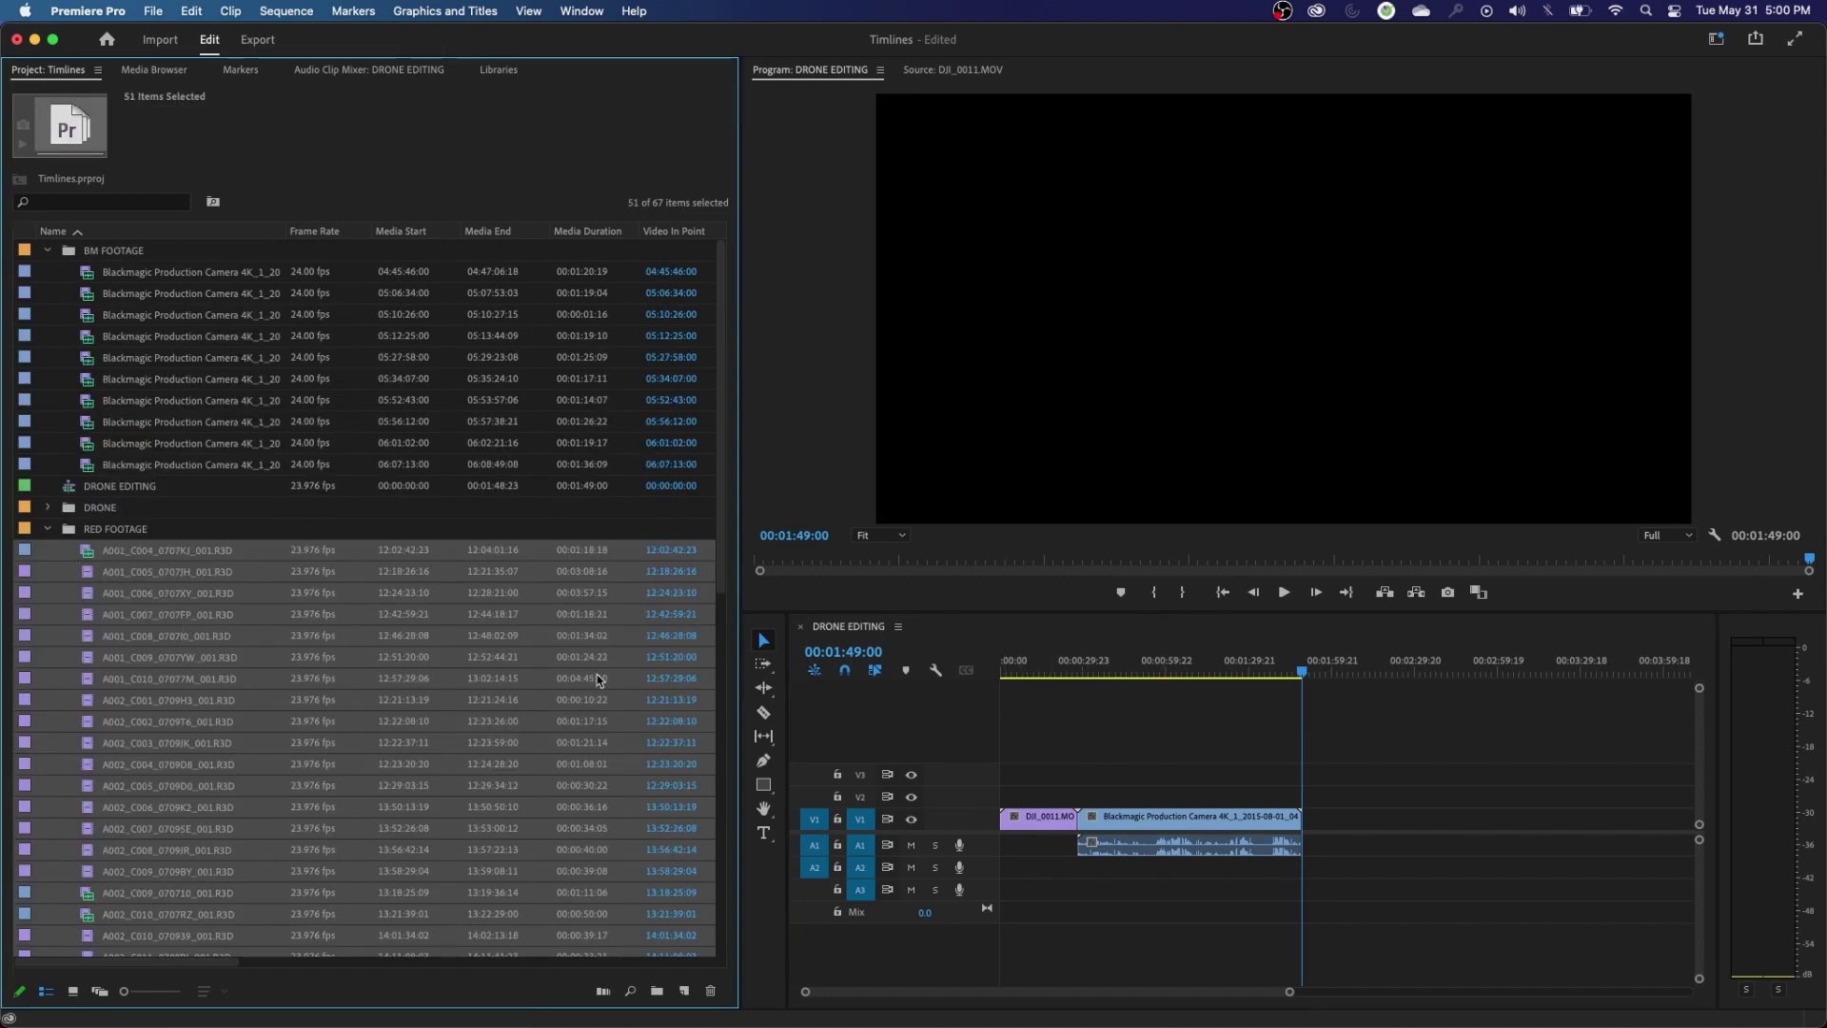
{"action": "right_click", "coordinate": [120, 558]}
{"action": "key", "text": "Escape"}
{"action": "left_click", "coordinate": [237, 14]}
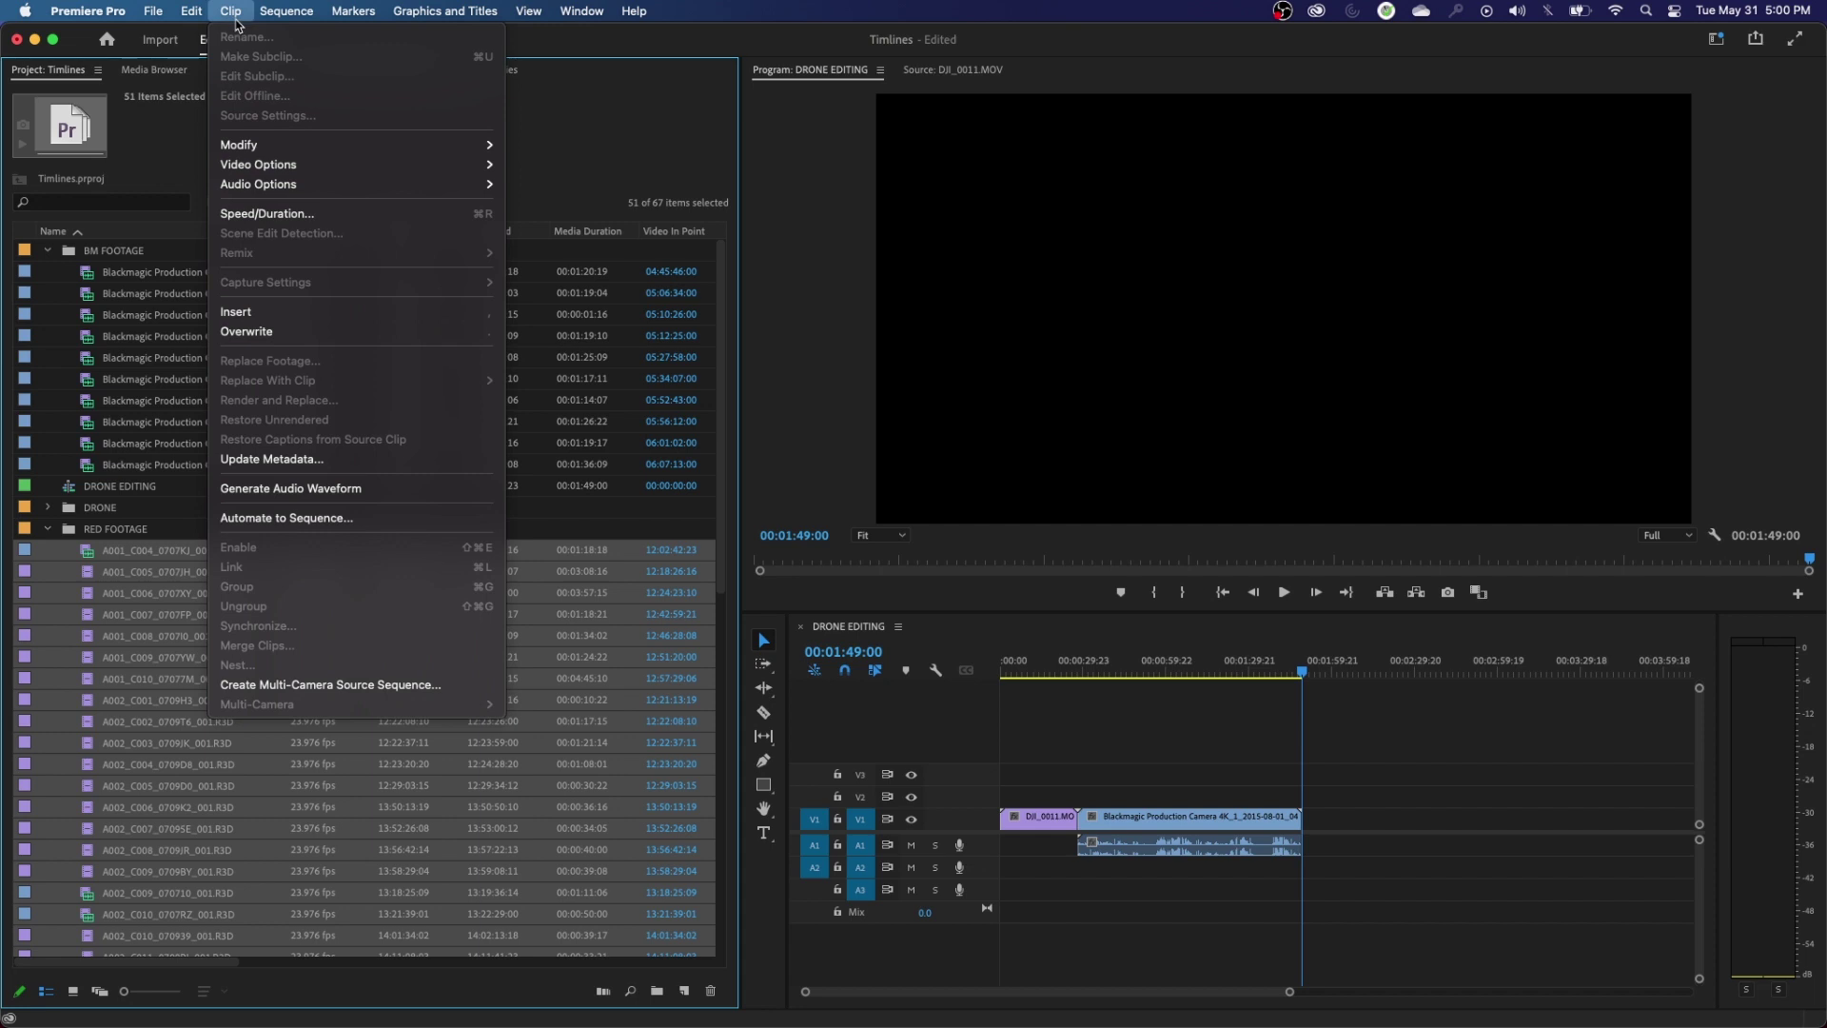
{"action": "mouse_move", "coordinate": [311, 162]}
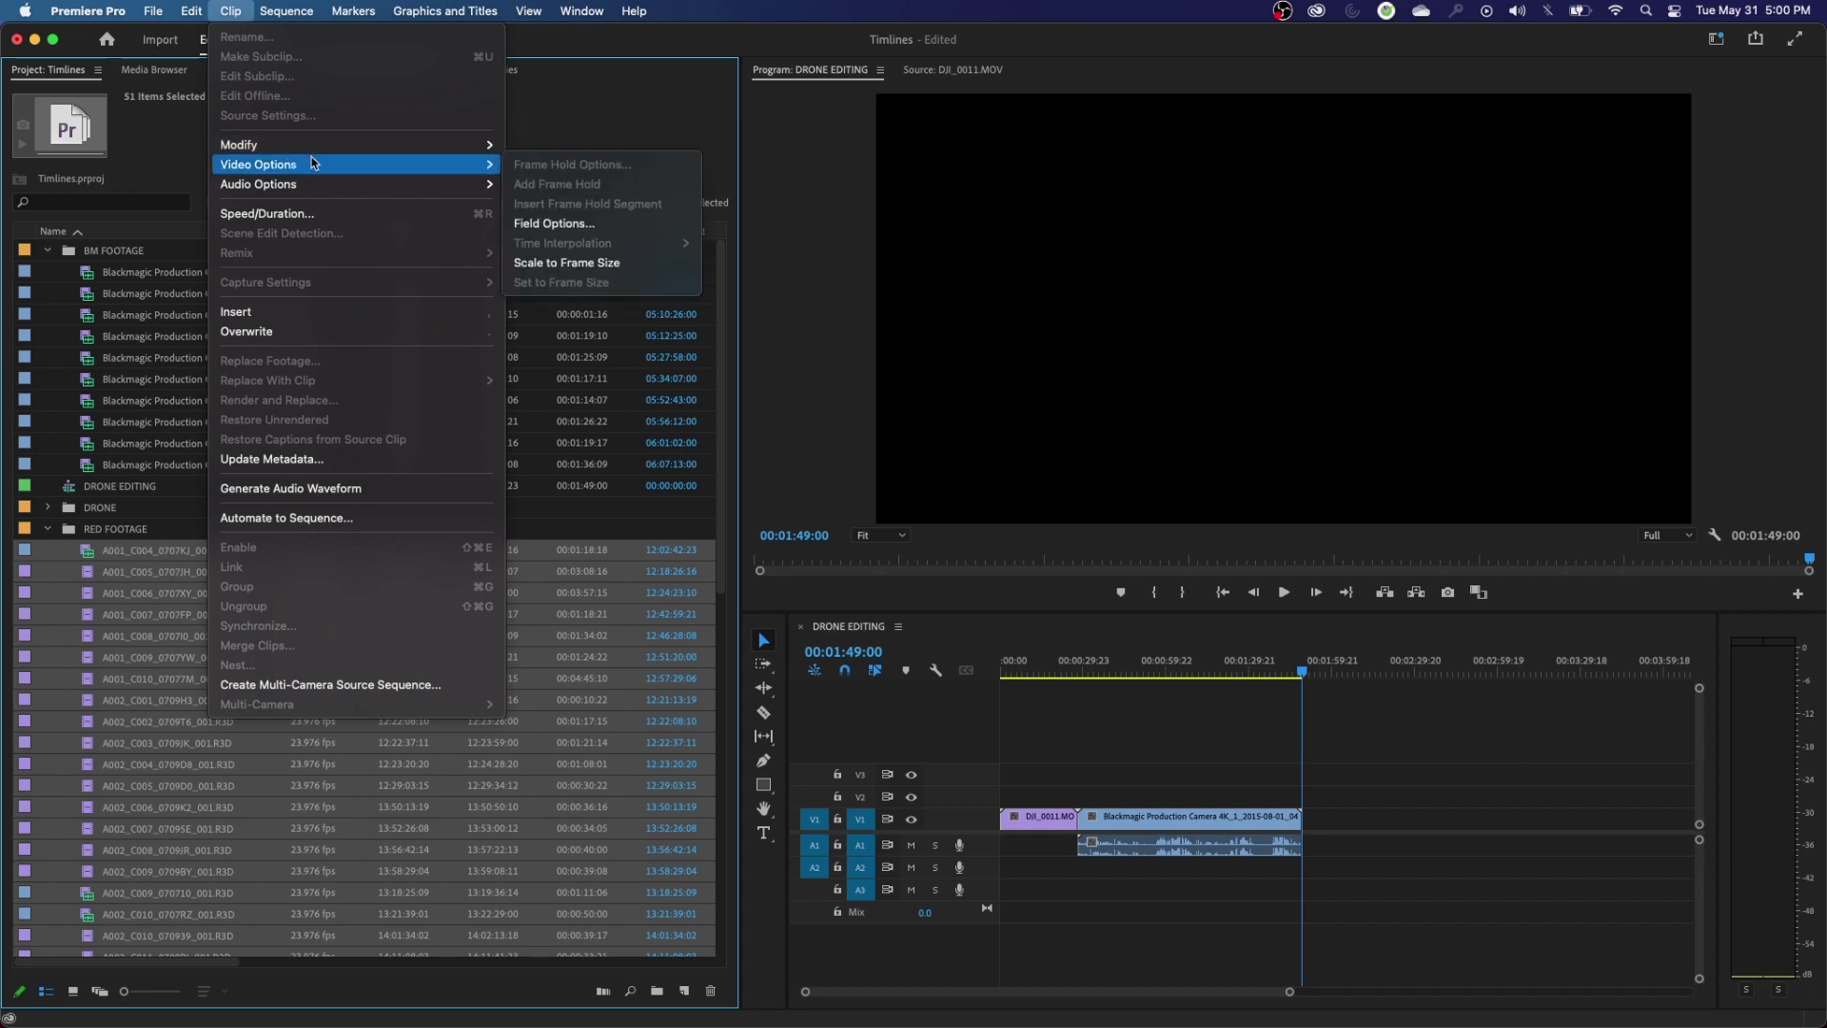
{"action": "left_click", "coordinate": [562, 262]}
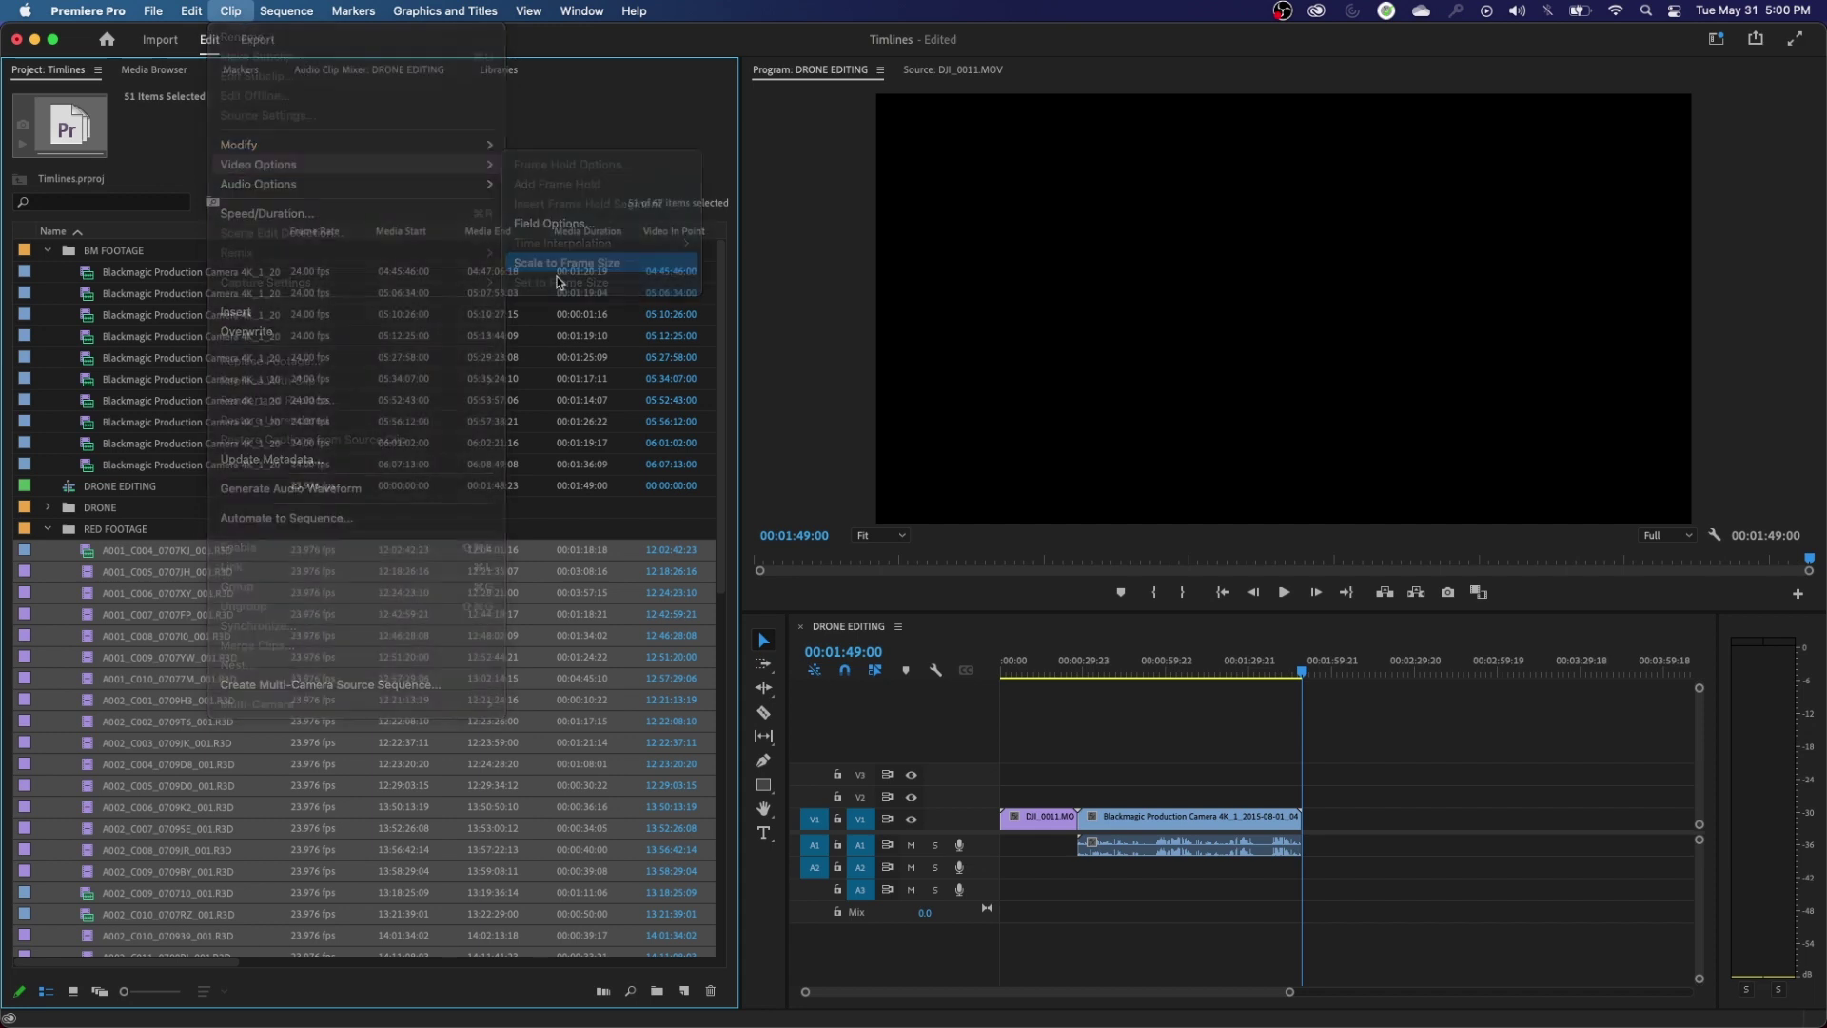
- Place A001_C004_0707KJ_001.R3D from the RED FOOTAGE bin directly after the Blackmagic clip on V1 again
{"action": "left_click", "coordinate": [193, 572]}
{"action": "left_click", "coordinate": [88, 557]}
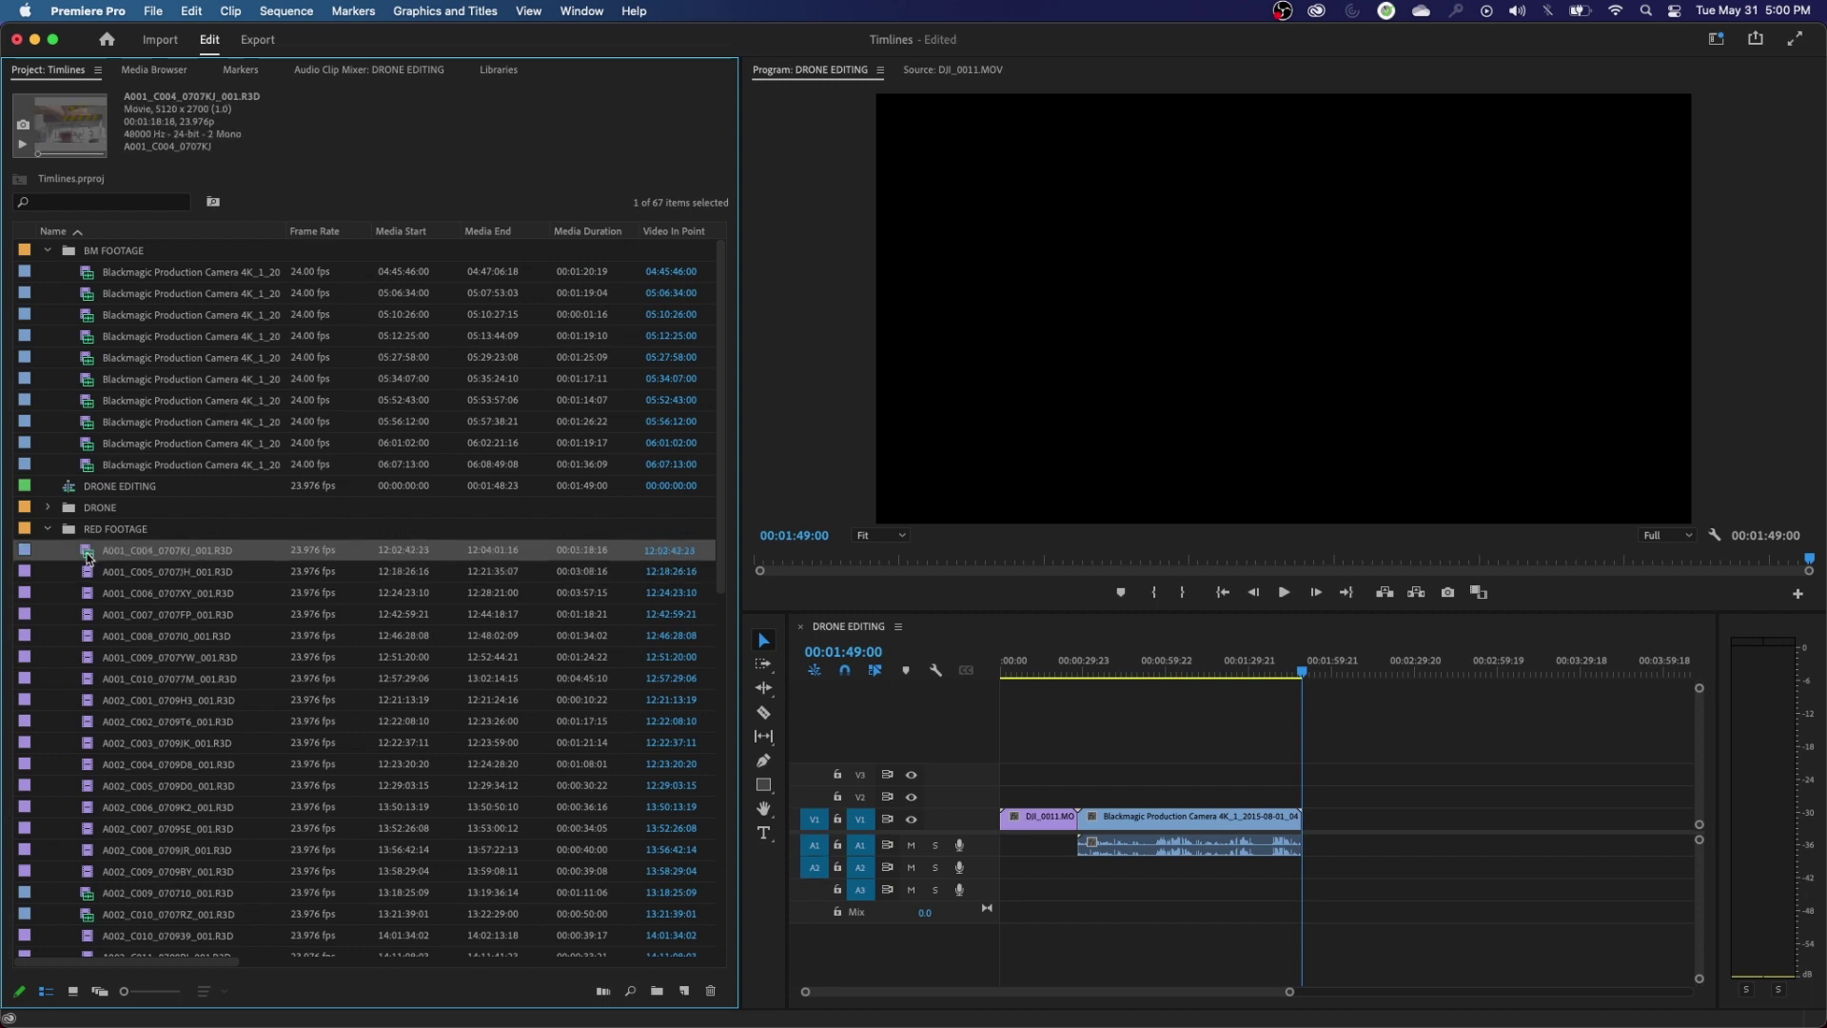
{"action": "left_click_drag", "start_coordinate": [90, 557], "coordinate": [1302, 821]}
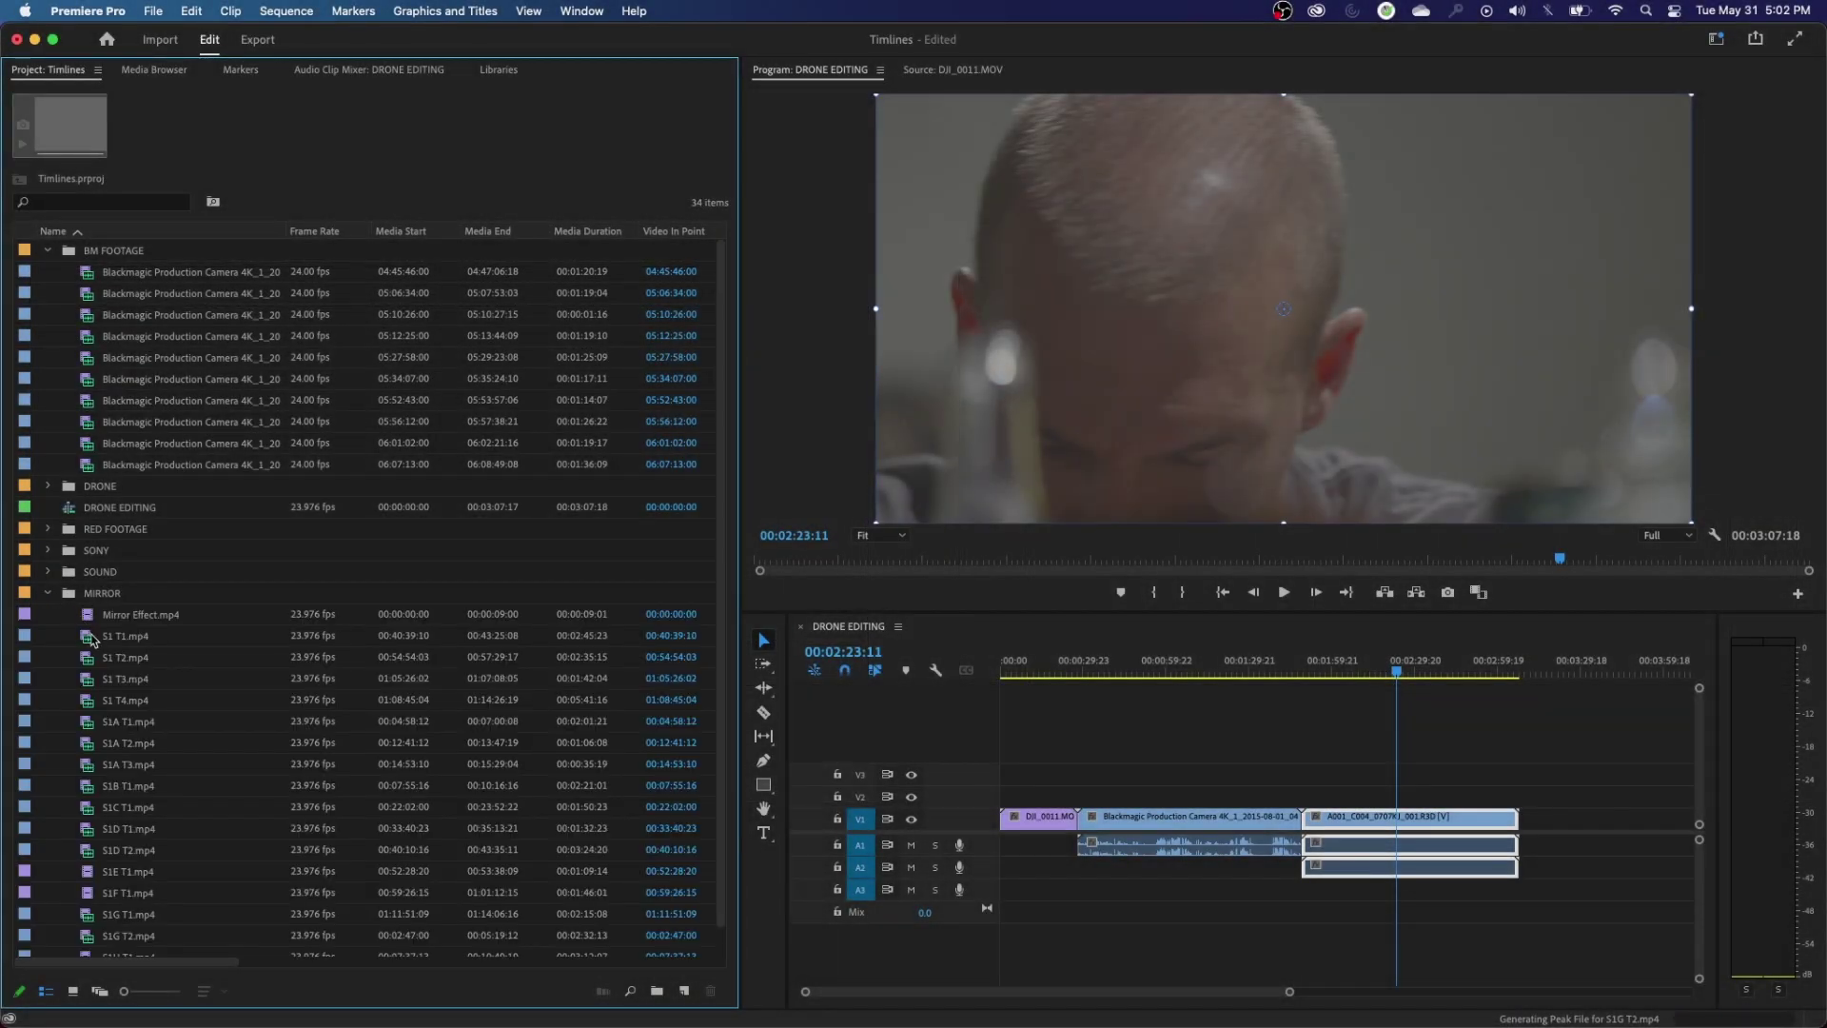
- Place S1 T1.mp4 from the MIRROR bin directly after the R3D clip on V1 and preview it
{"action": "left_click", "coordinate": [91, 638]}
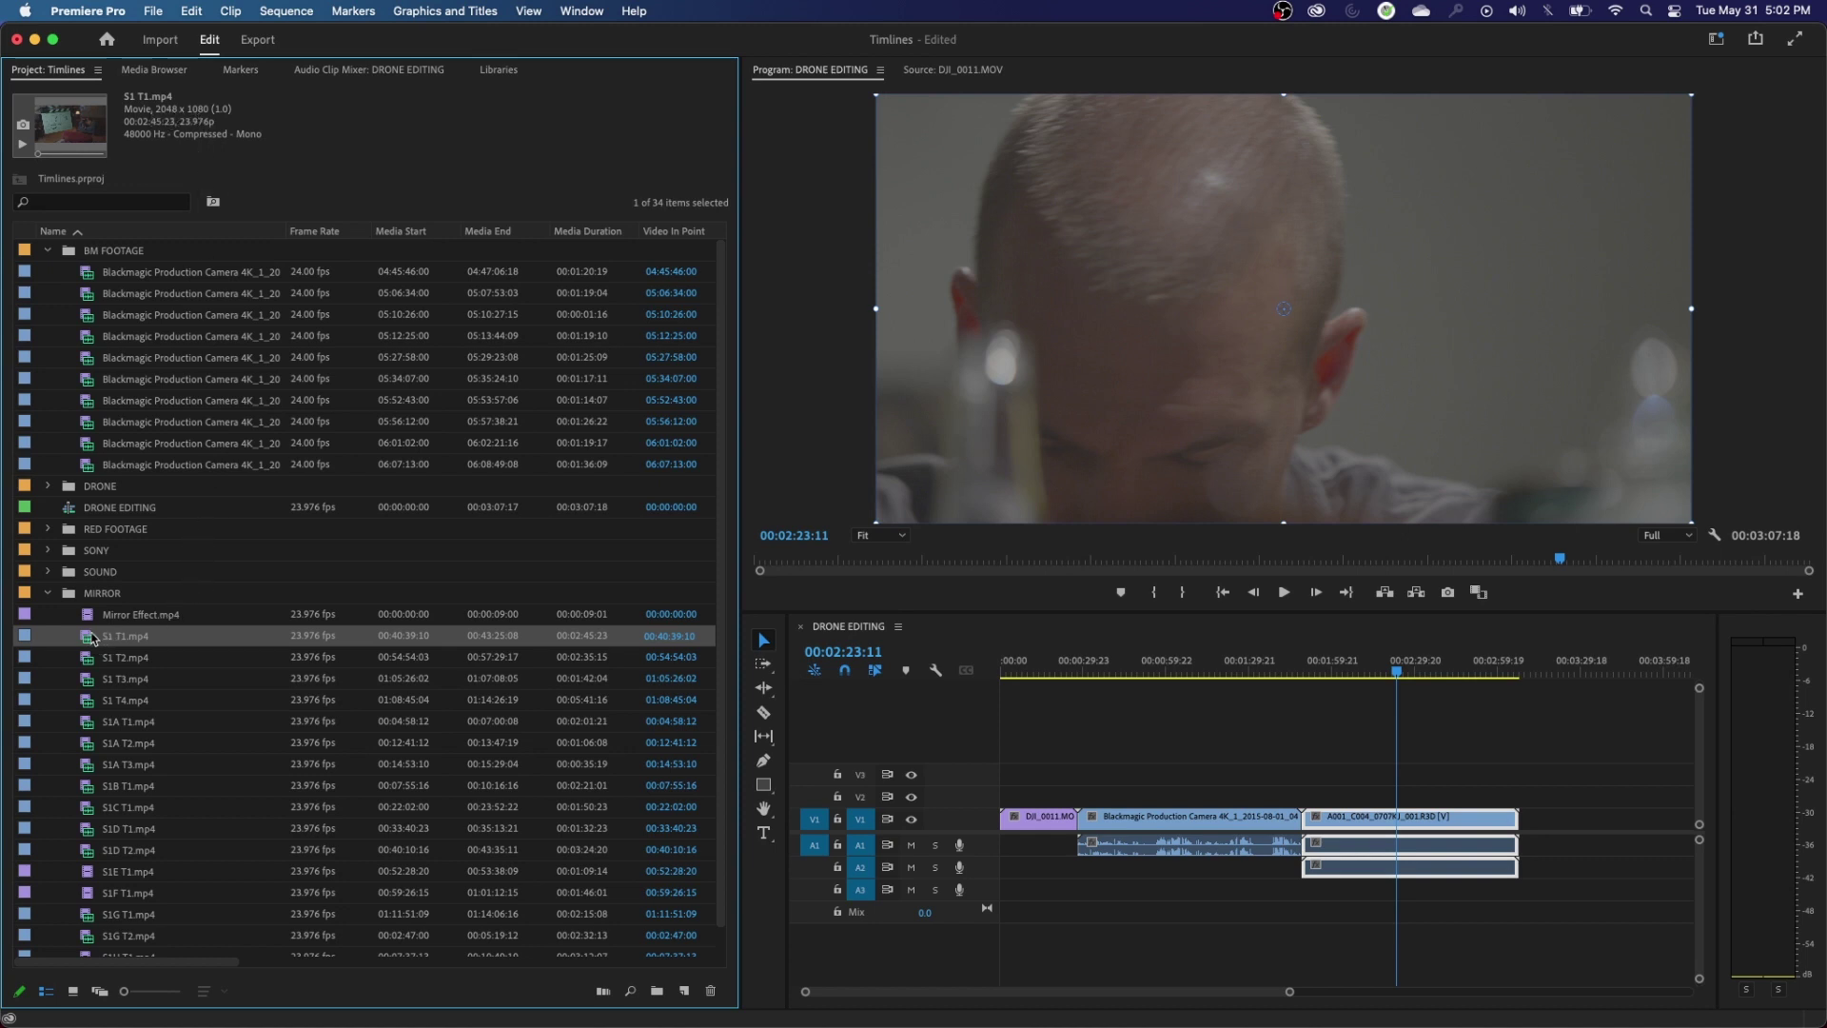
{"action": "left_click_drag", "start_coordinate": [92, 637], "coordinate": [1542, 845]}
{"action": "left_click", "coordinate": [1608, 661]}
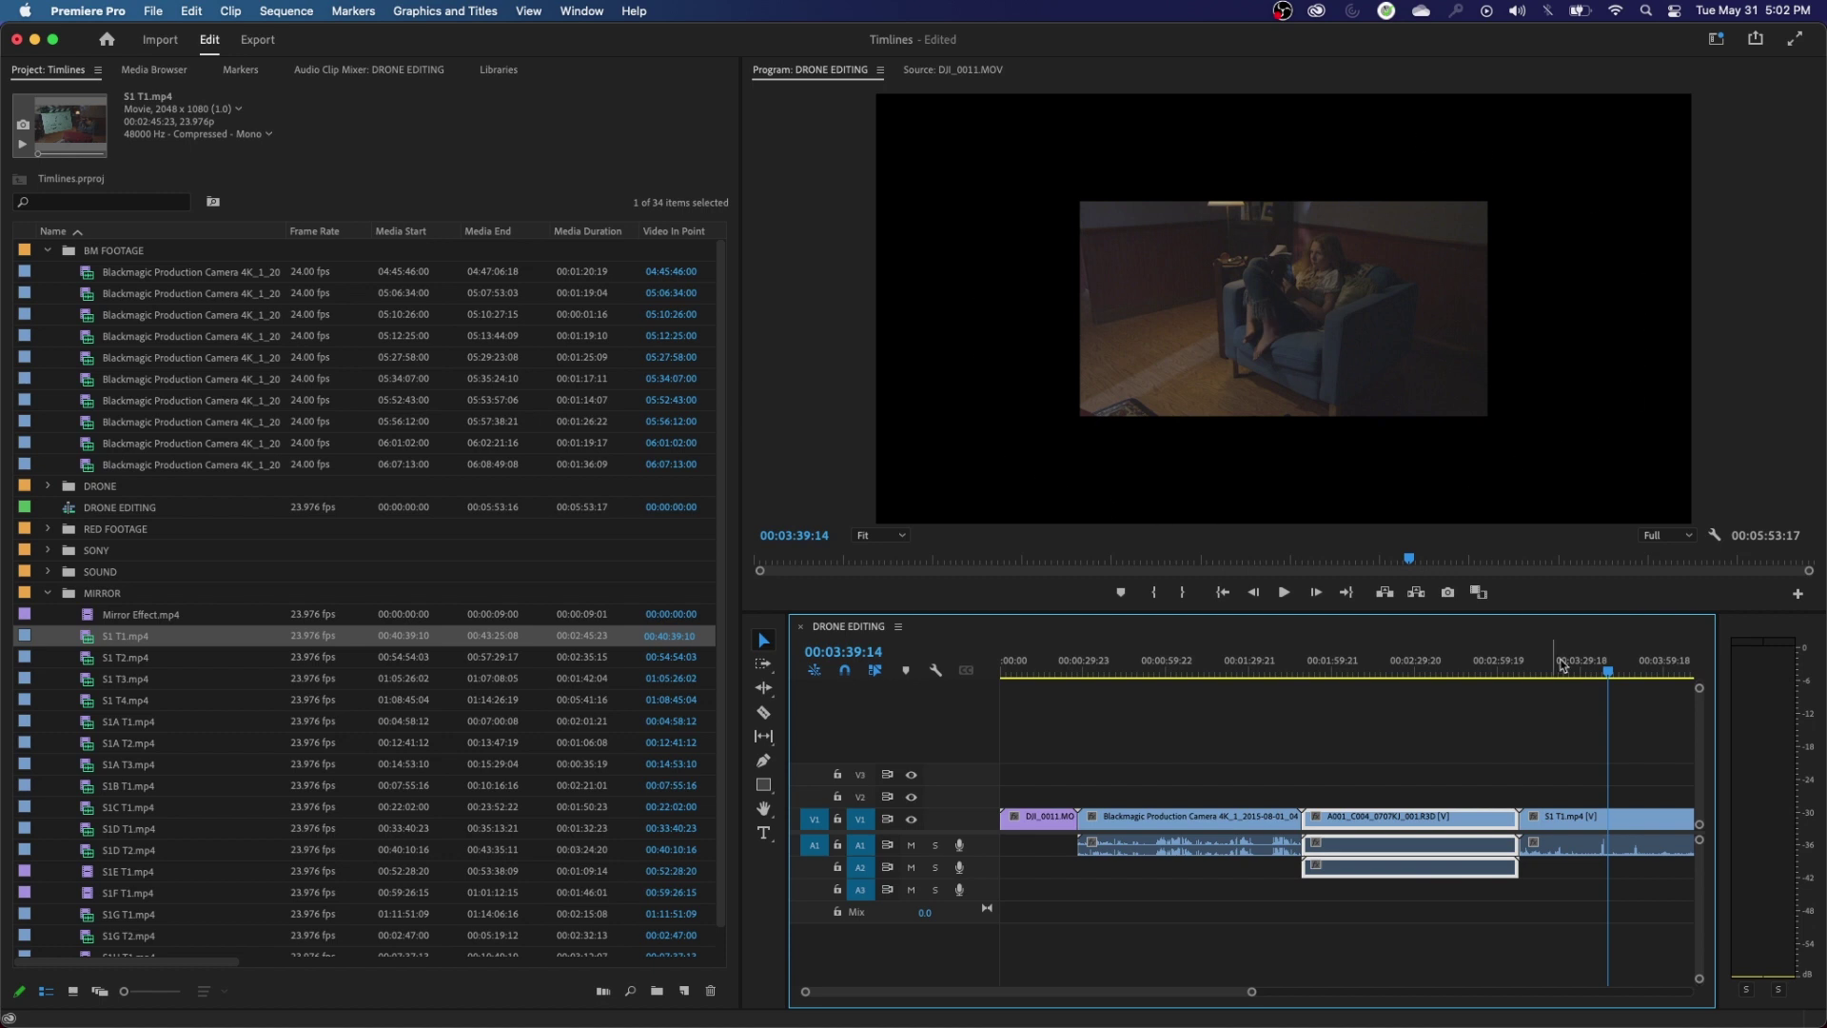
- Check the bounds of S1 T1.mp4 against the sequence frame and apply Scale to Frame Size to the timeline clip
{"action": "left_click", "coordinate": [1590, 819]}
{"action": "left_click", "coordinate": [1332, 411]}
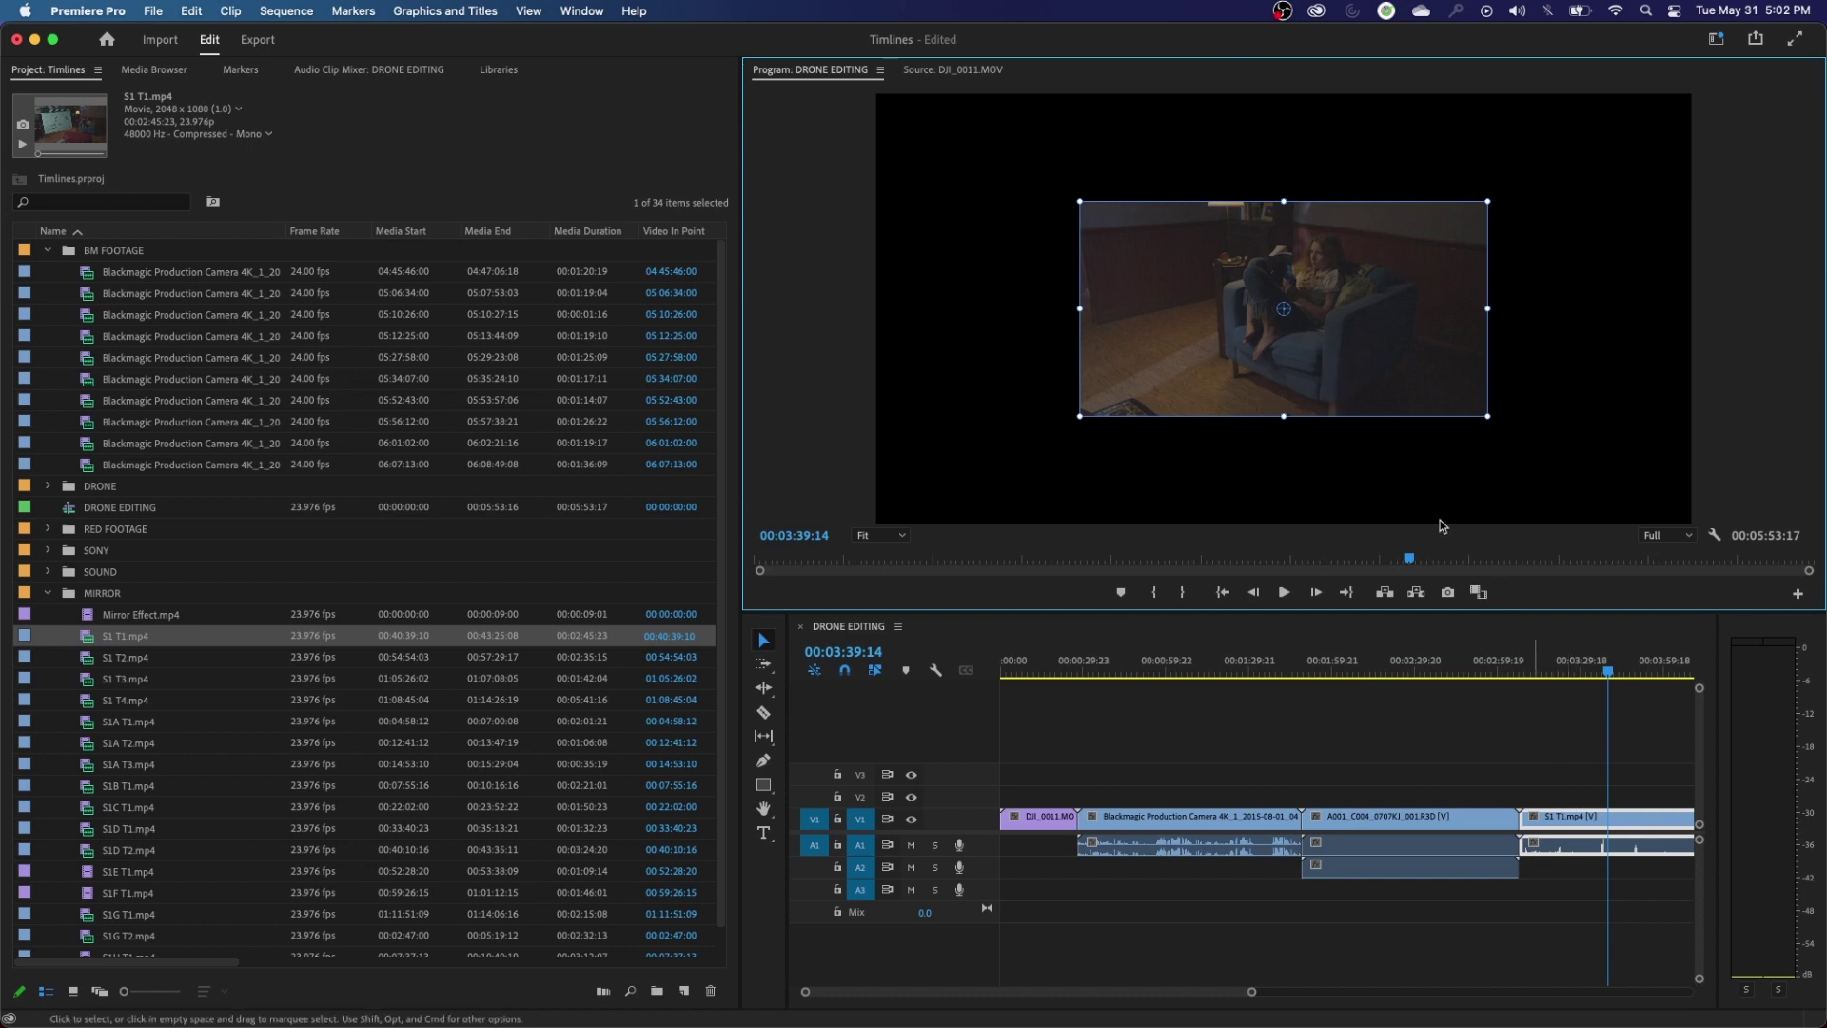
{"action": "left_click", "coordinate": [1585, 785]}
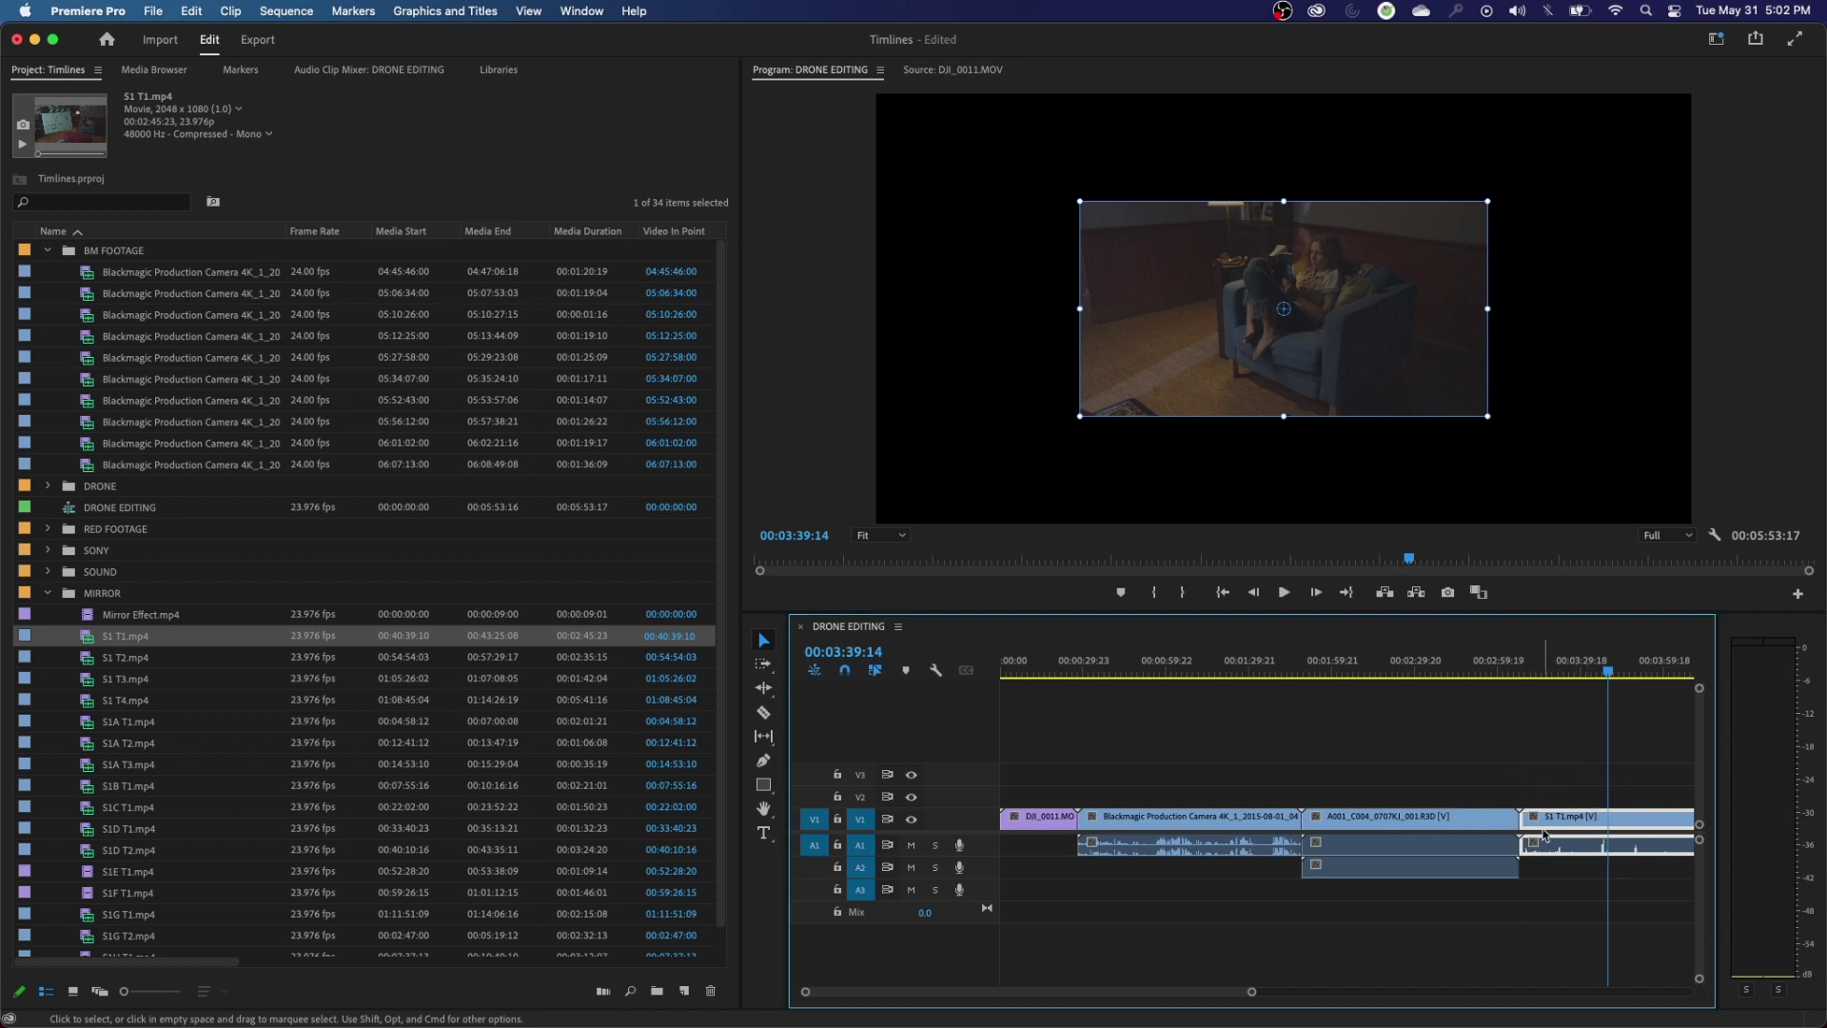
{"action": "right_click", "coordinate": [1586, 826]}
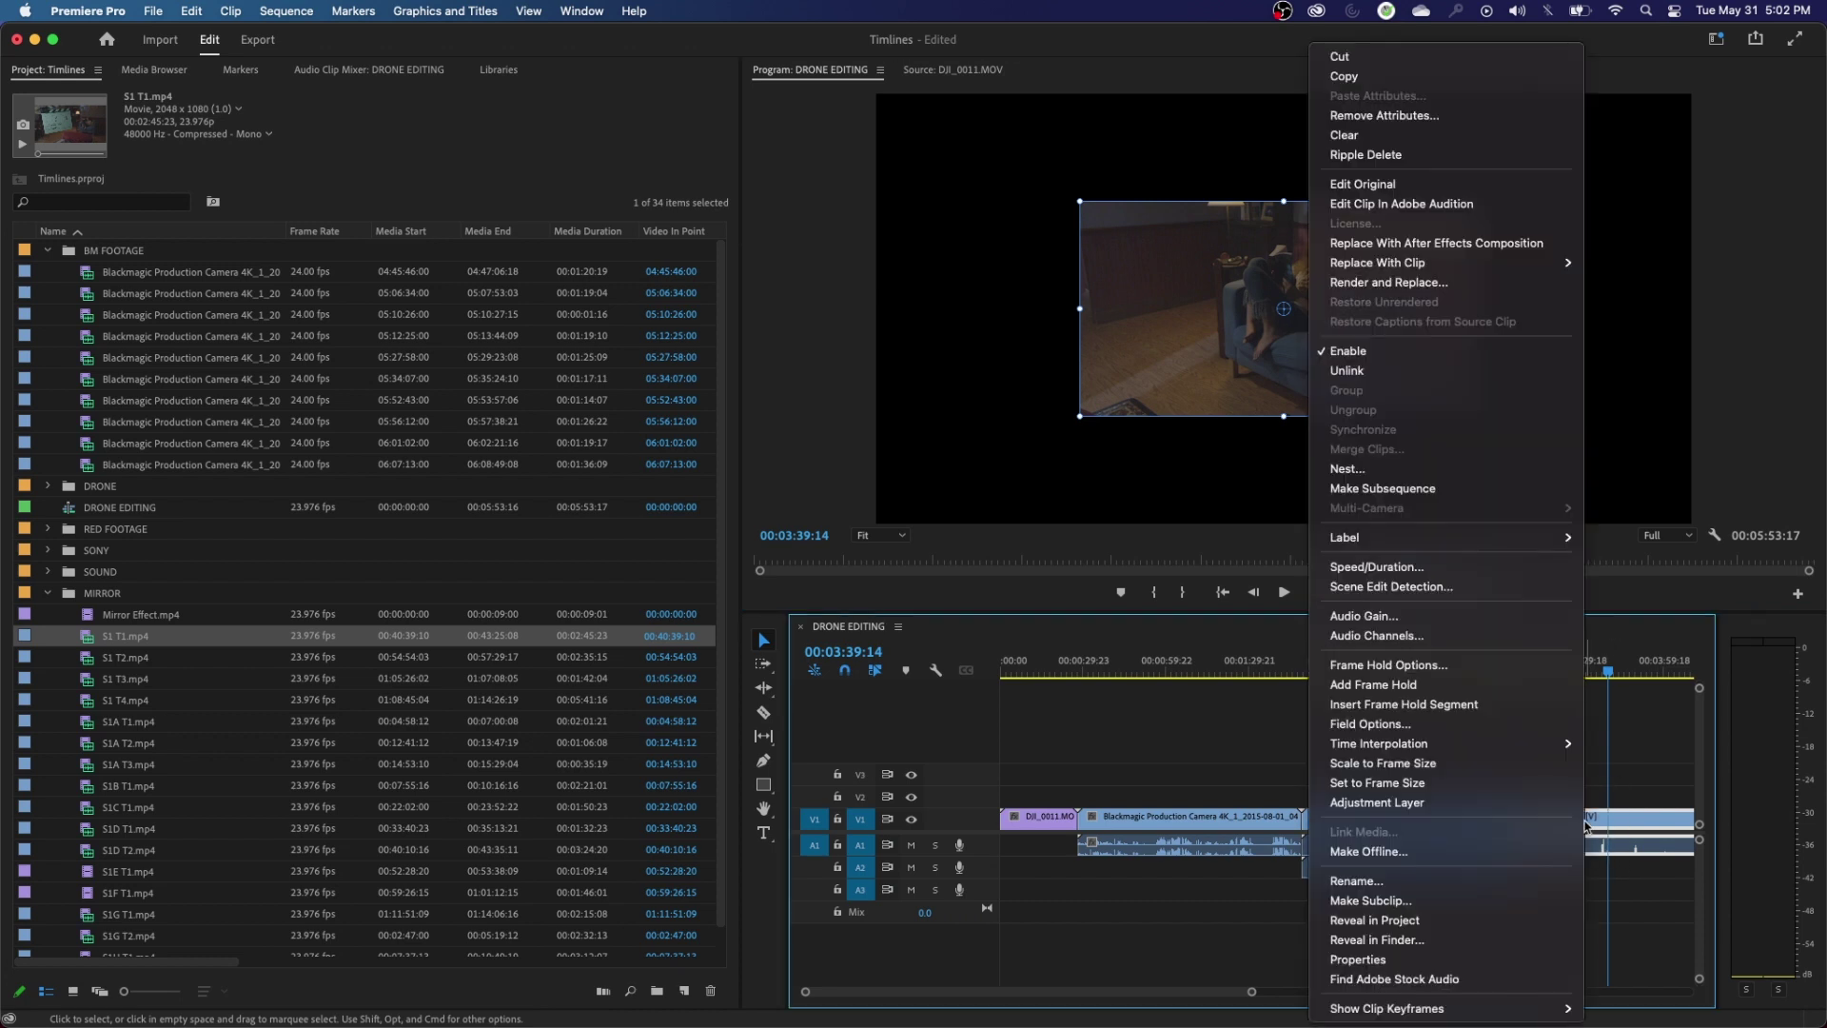
{"action": "left_click", "coordinate": [1429, 768]}
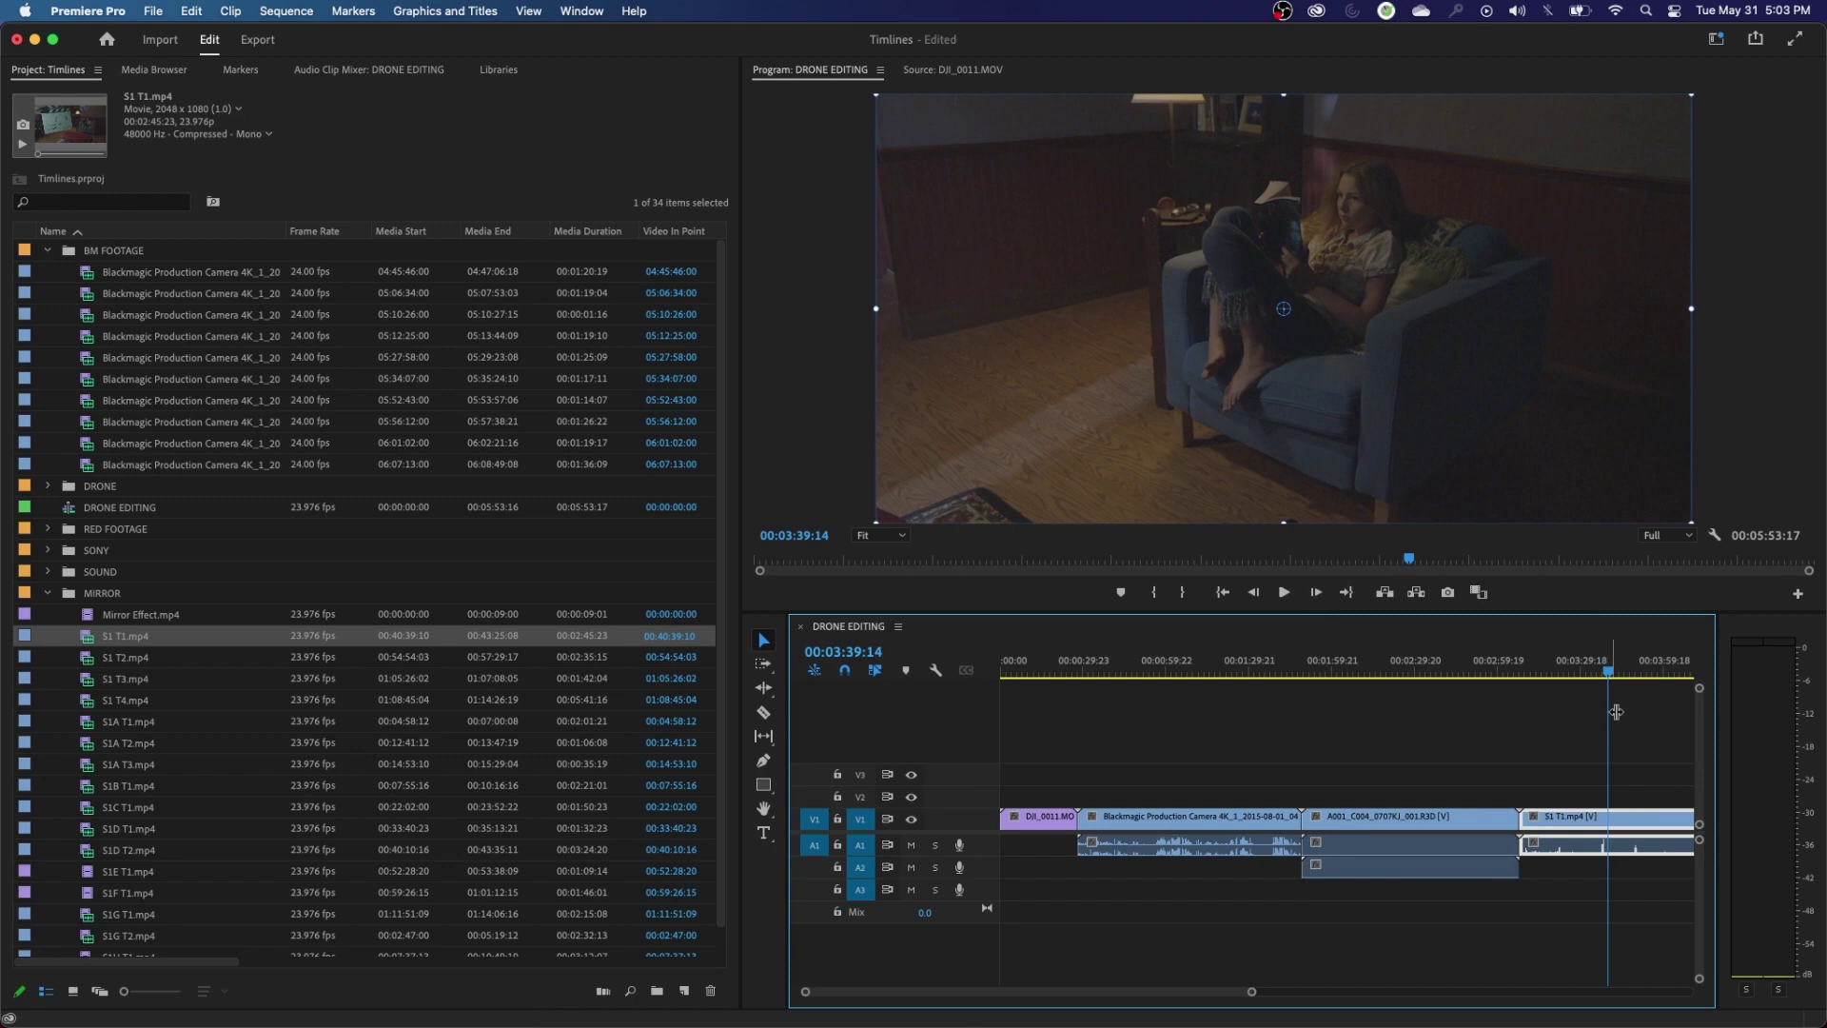
- Apply Scale to Frame Size to all clips in the MIRROR bin
{"action": "key", "text": "minus"}
{"action": "key", "text": "minus"}
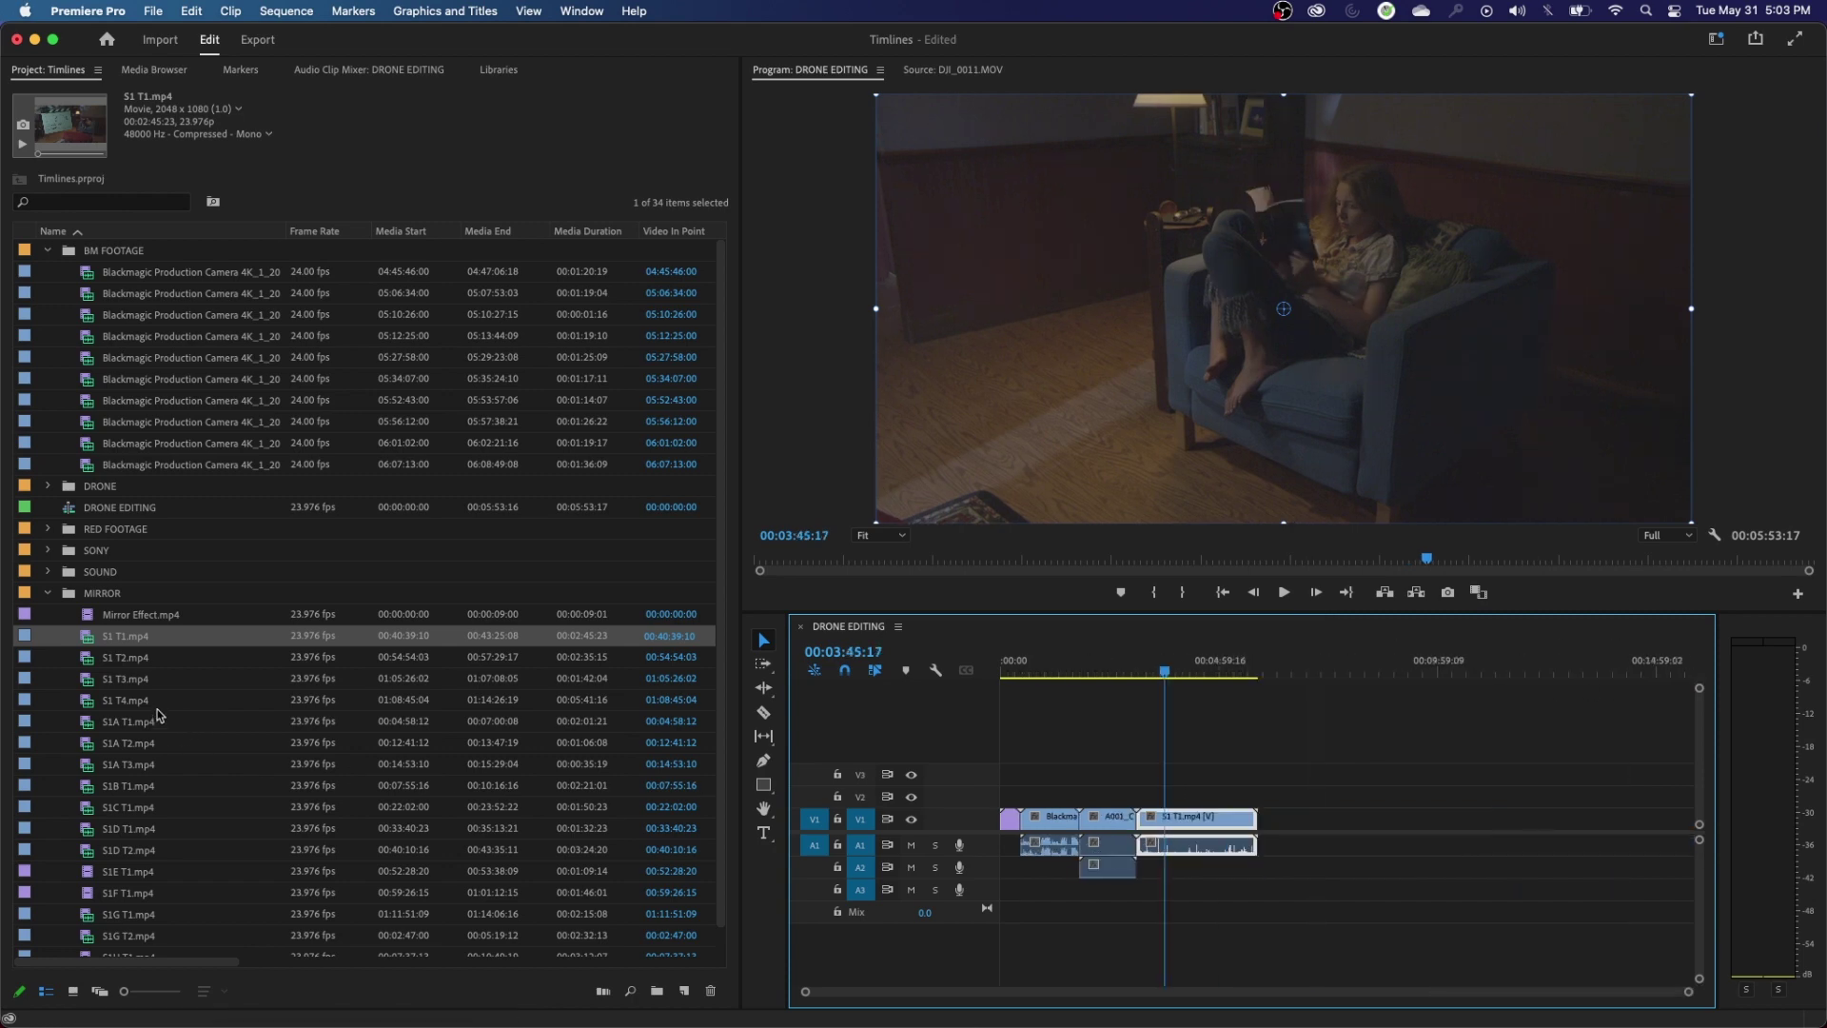
{"action": "left_click", "coordinate": [127, 619]}
{"action": "scroll", "coordinate": [133, 723], "scroll_direction": "down", "scroll_amount": 1}
{"action": "key", "text": "super+a"}
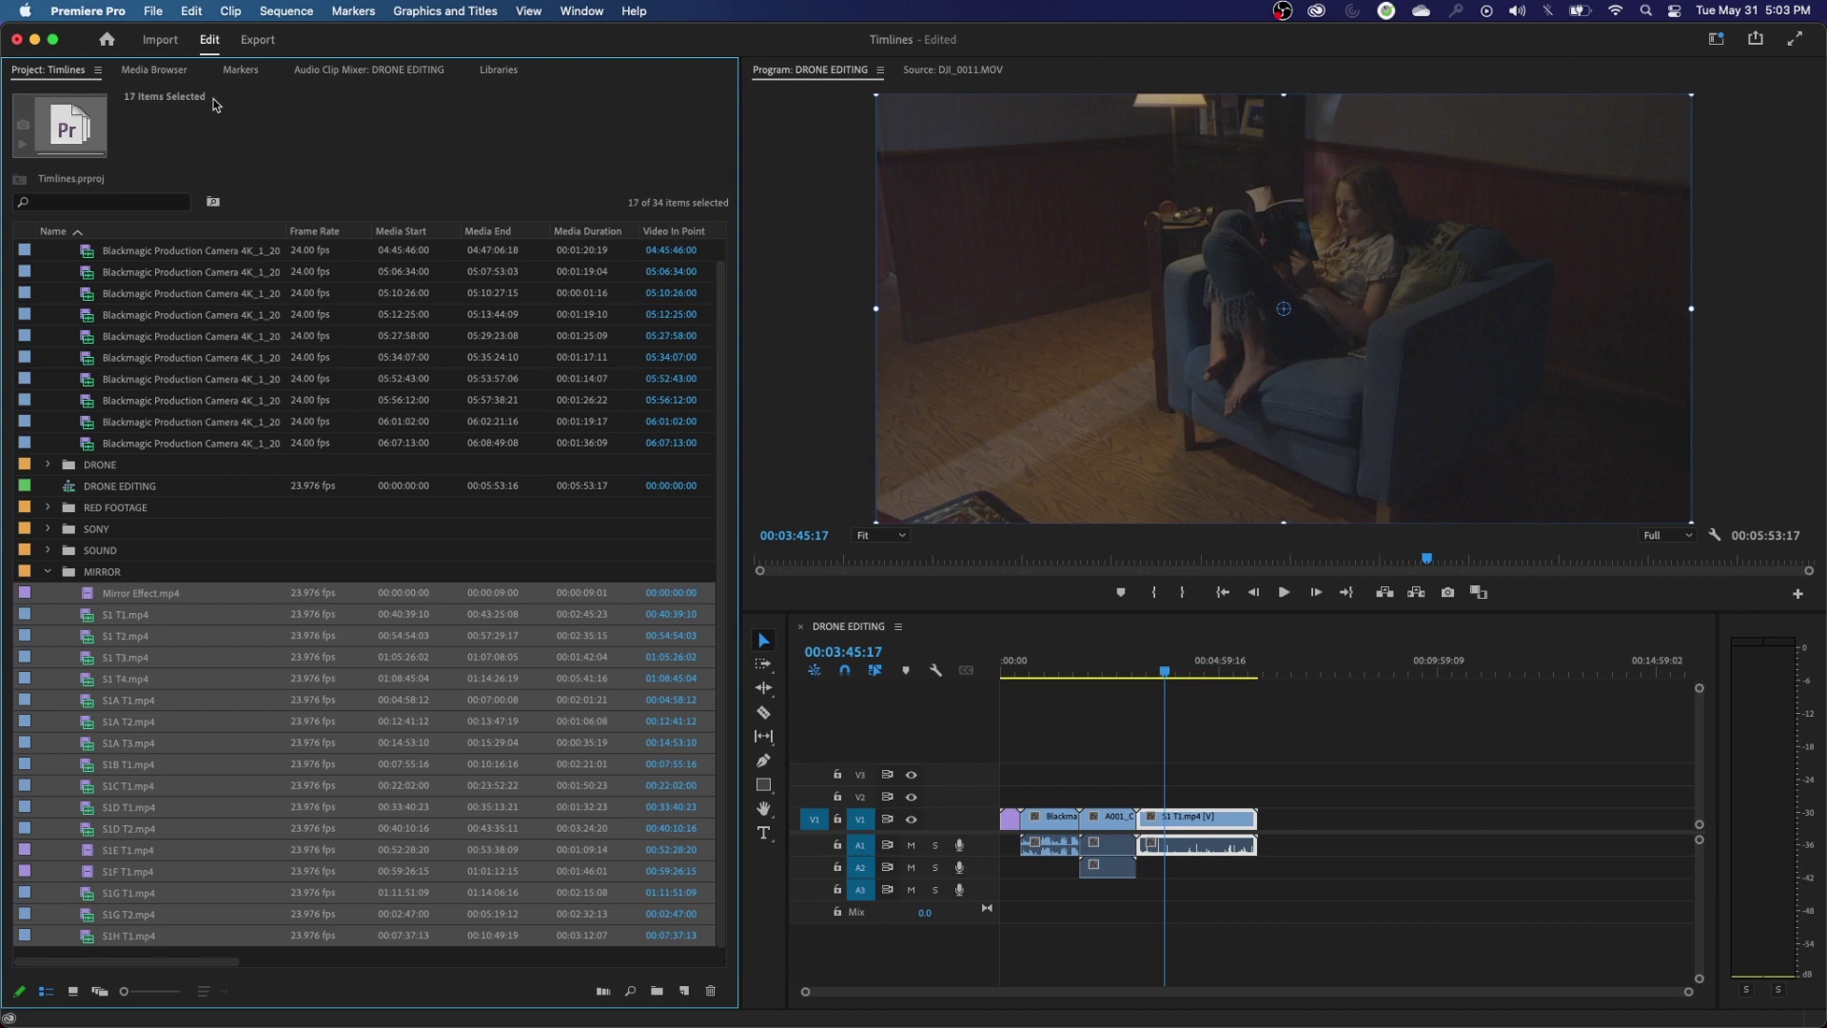
{"action": "left_click", "coordinate": [230, 11]}
{"action": "mouse_move", "coordinate": [281, 167]}
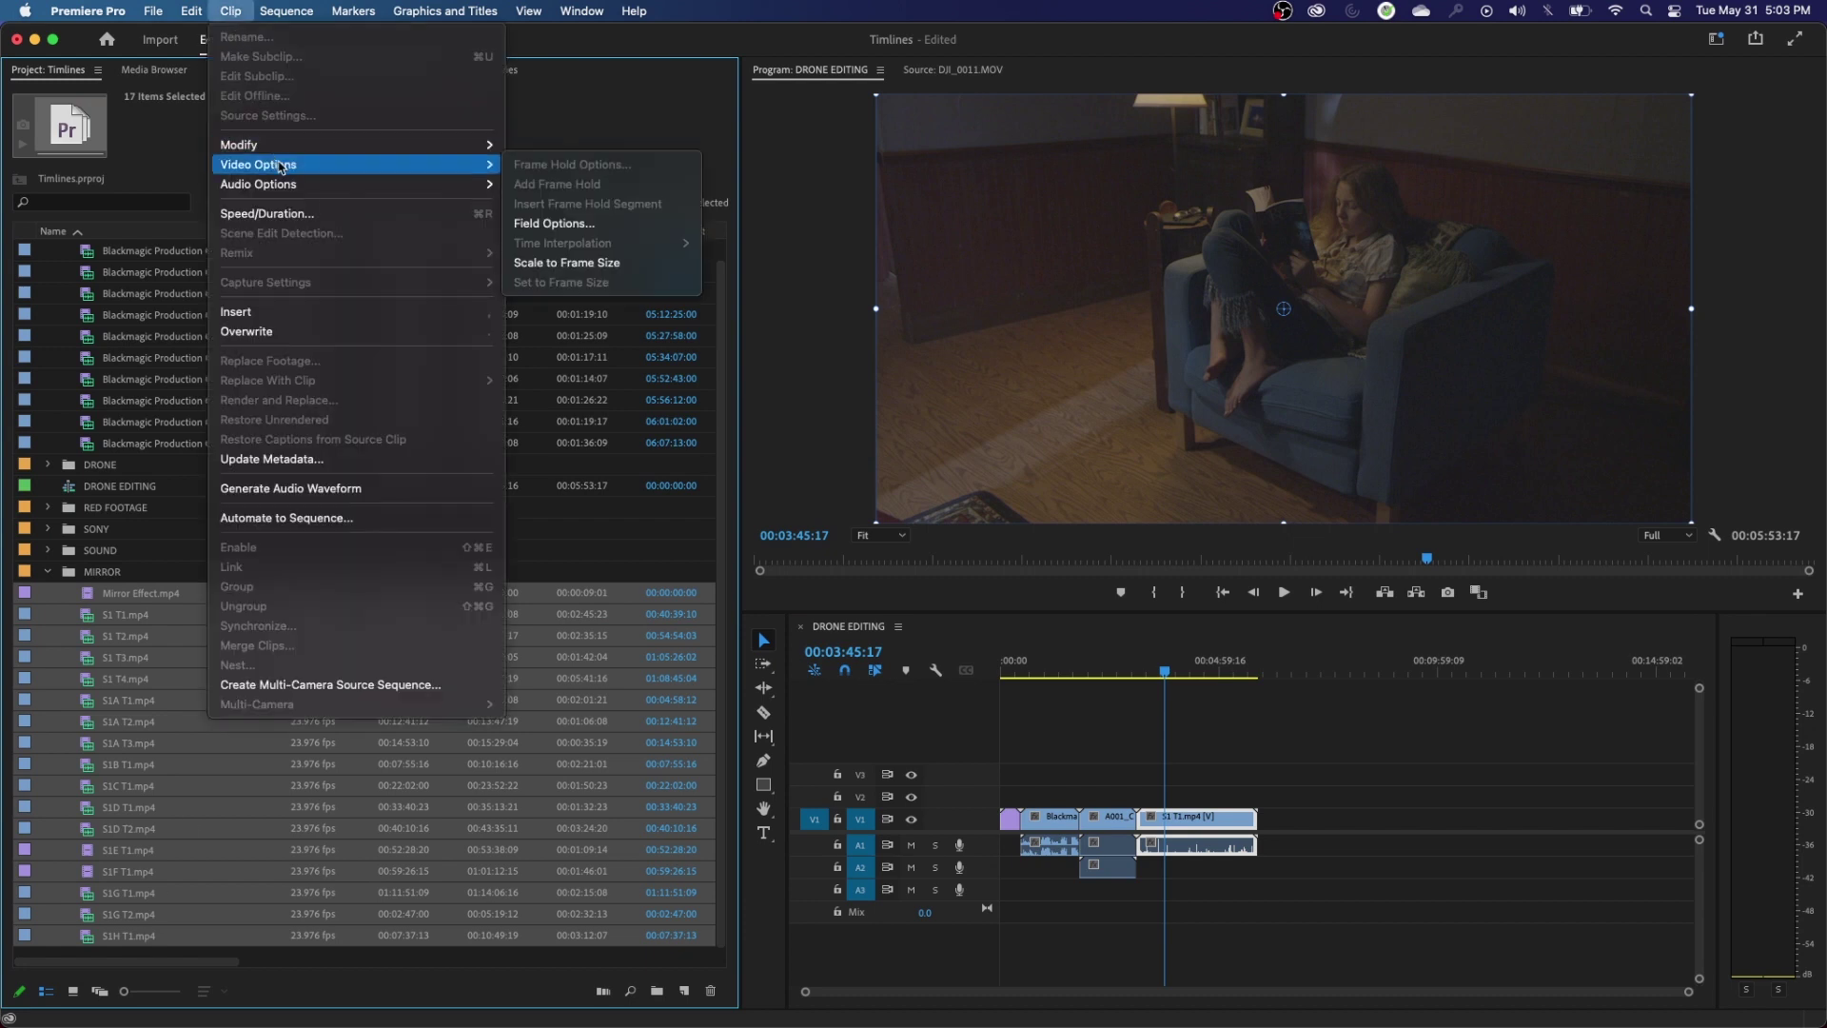
{"action": "left_click", "coordinate": [571, 264]}
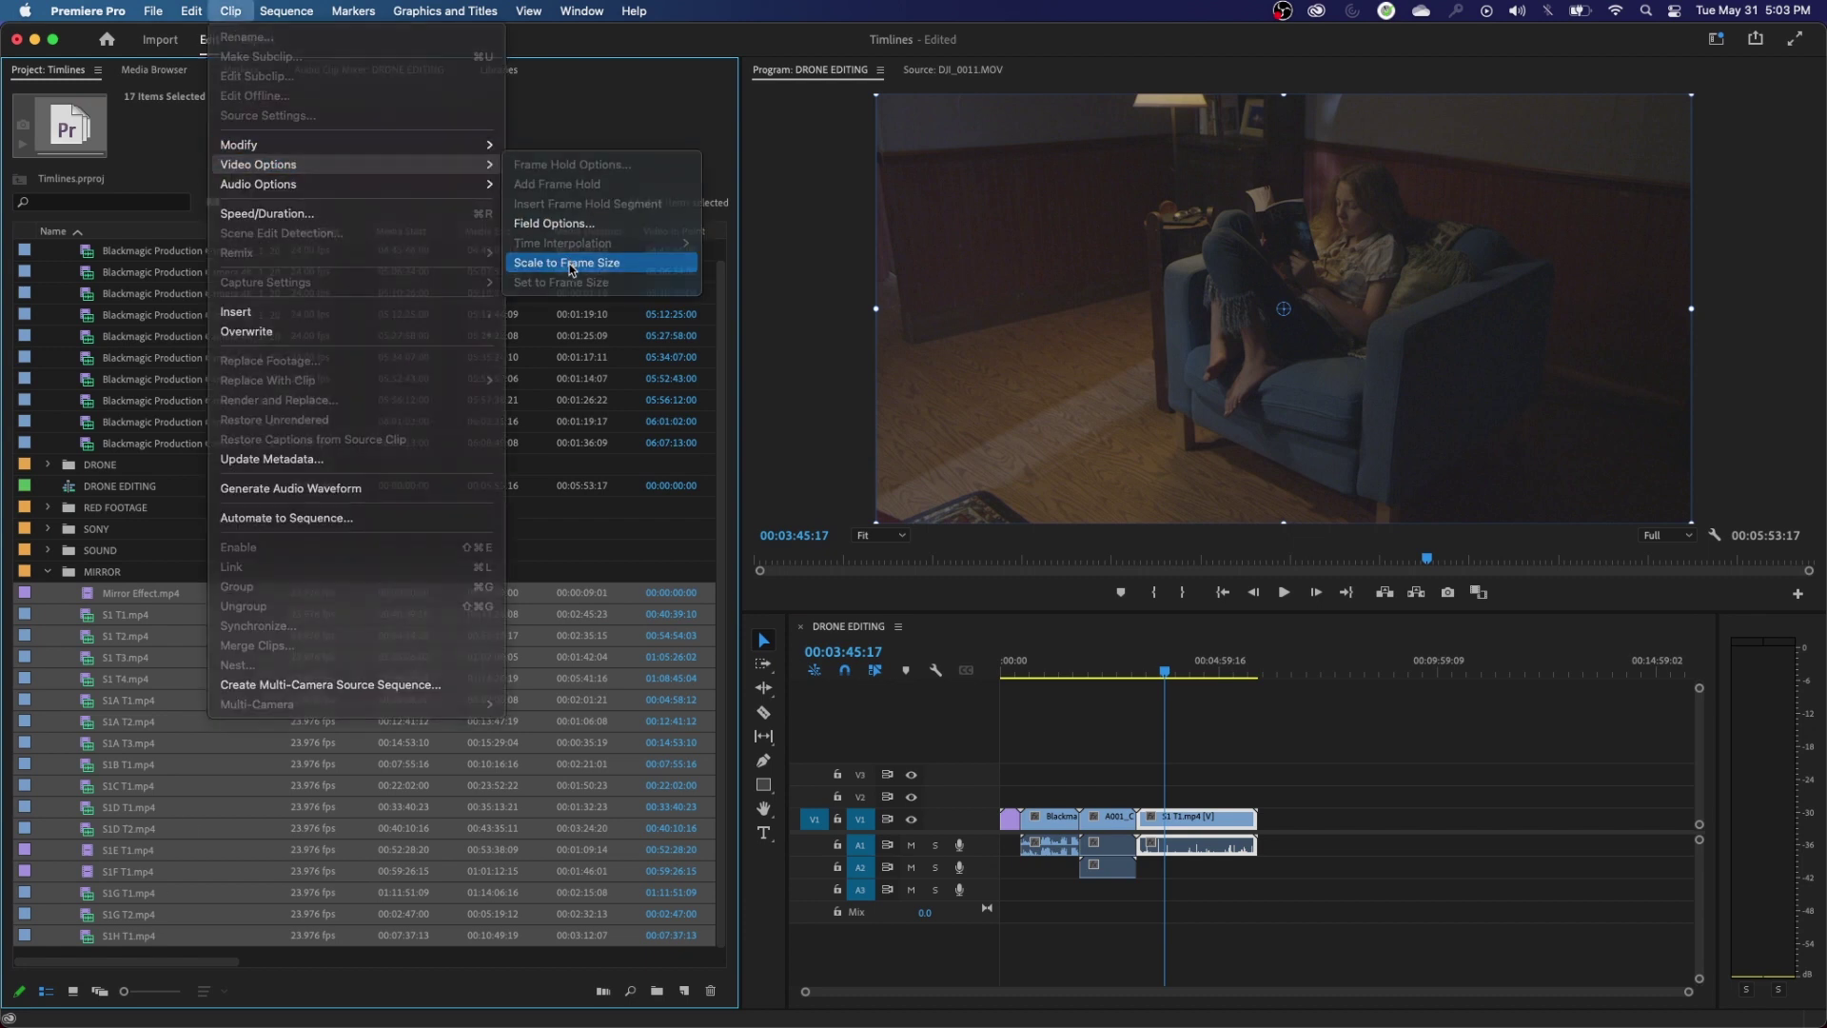
- Place S1A T2.mp4 directly after S1 T1.mp4 on V1 and preview how it fills the sequence frame
{"action": "left_click", "coordinate": [96, 679]}
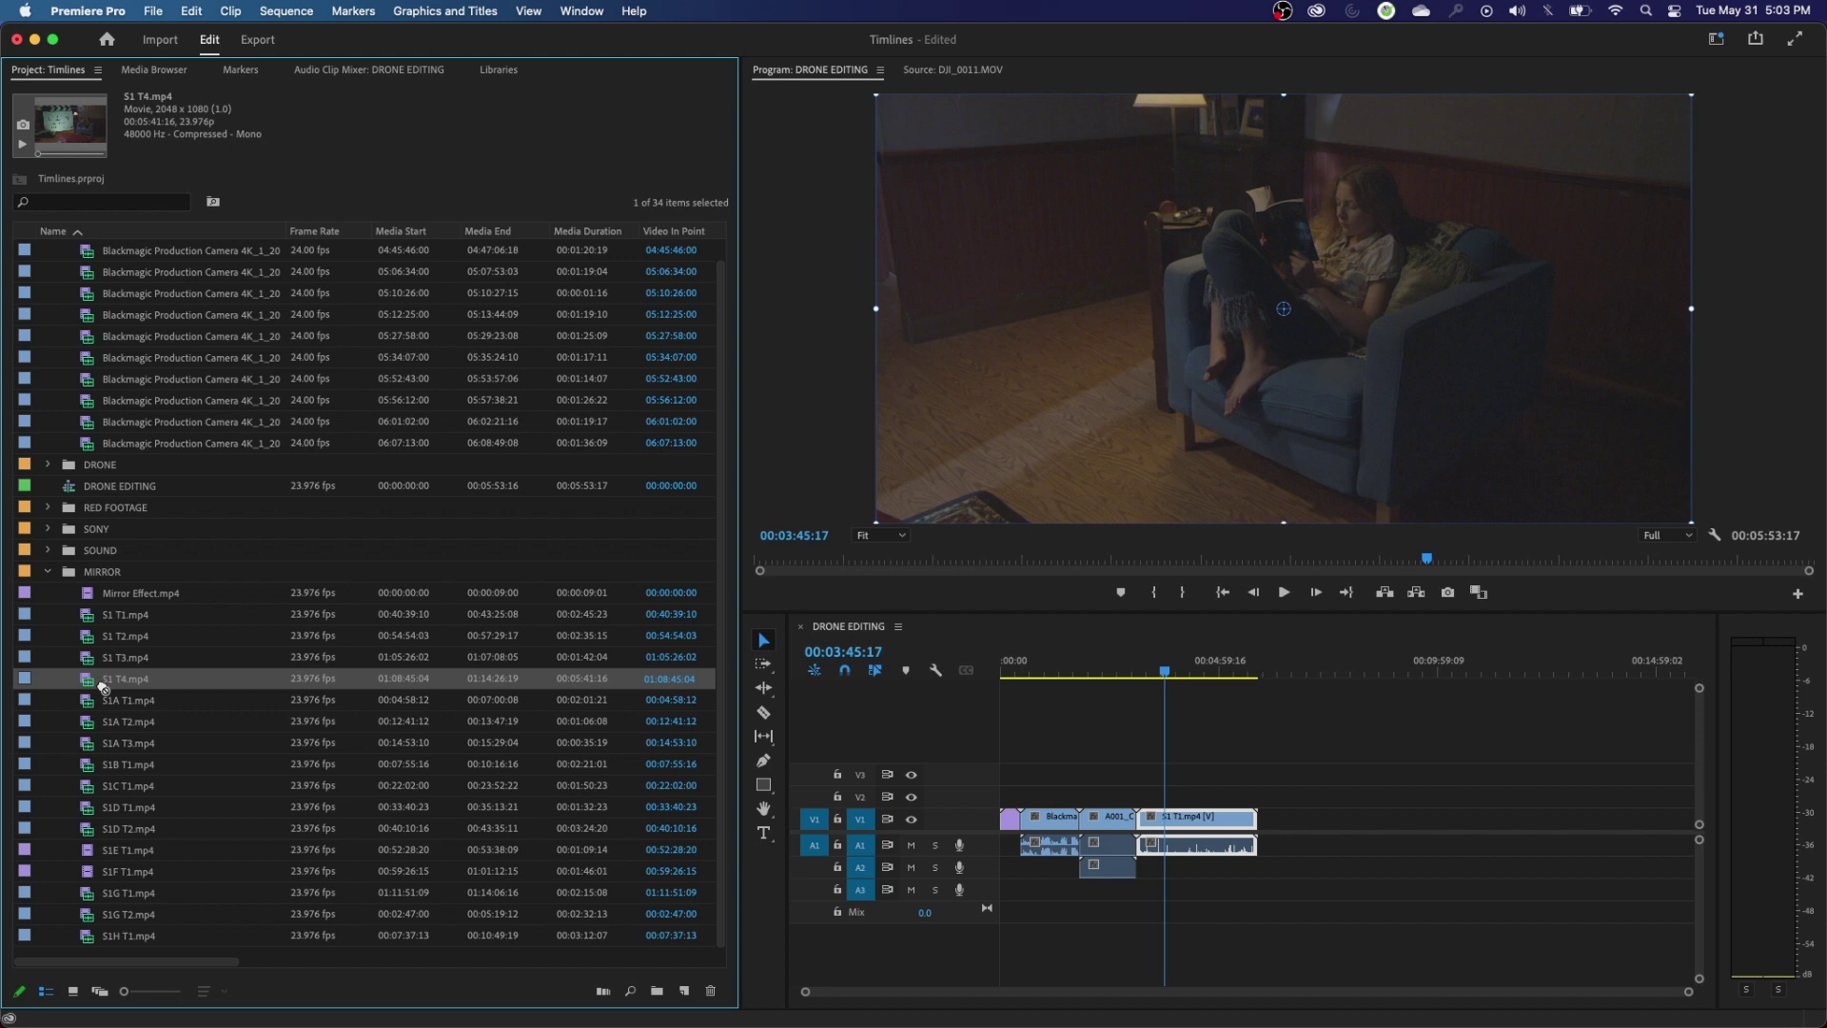
{"action": "left_click_drag", "start_coordinate": [96, 722], "coordinate": [1266, 818]}
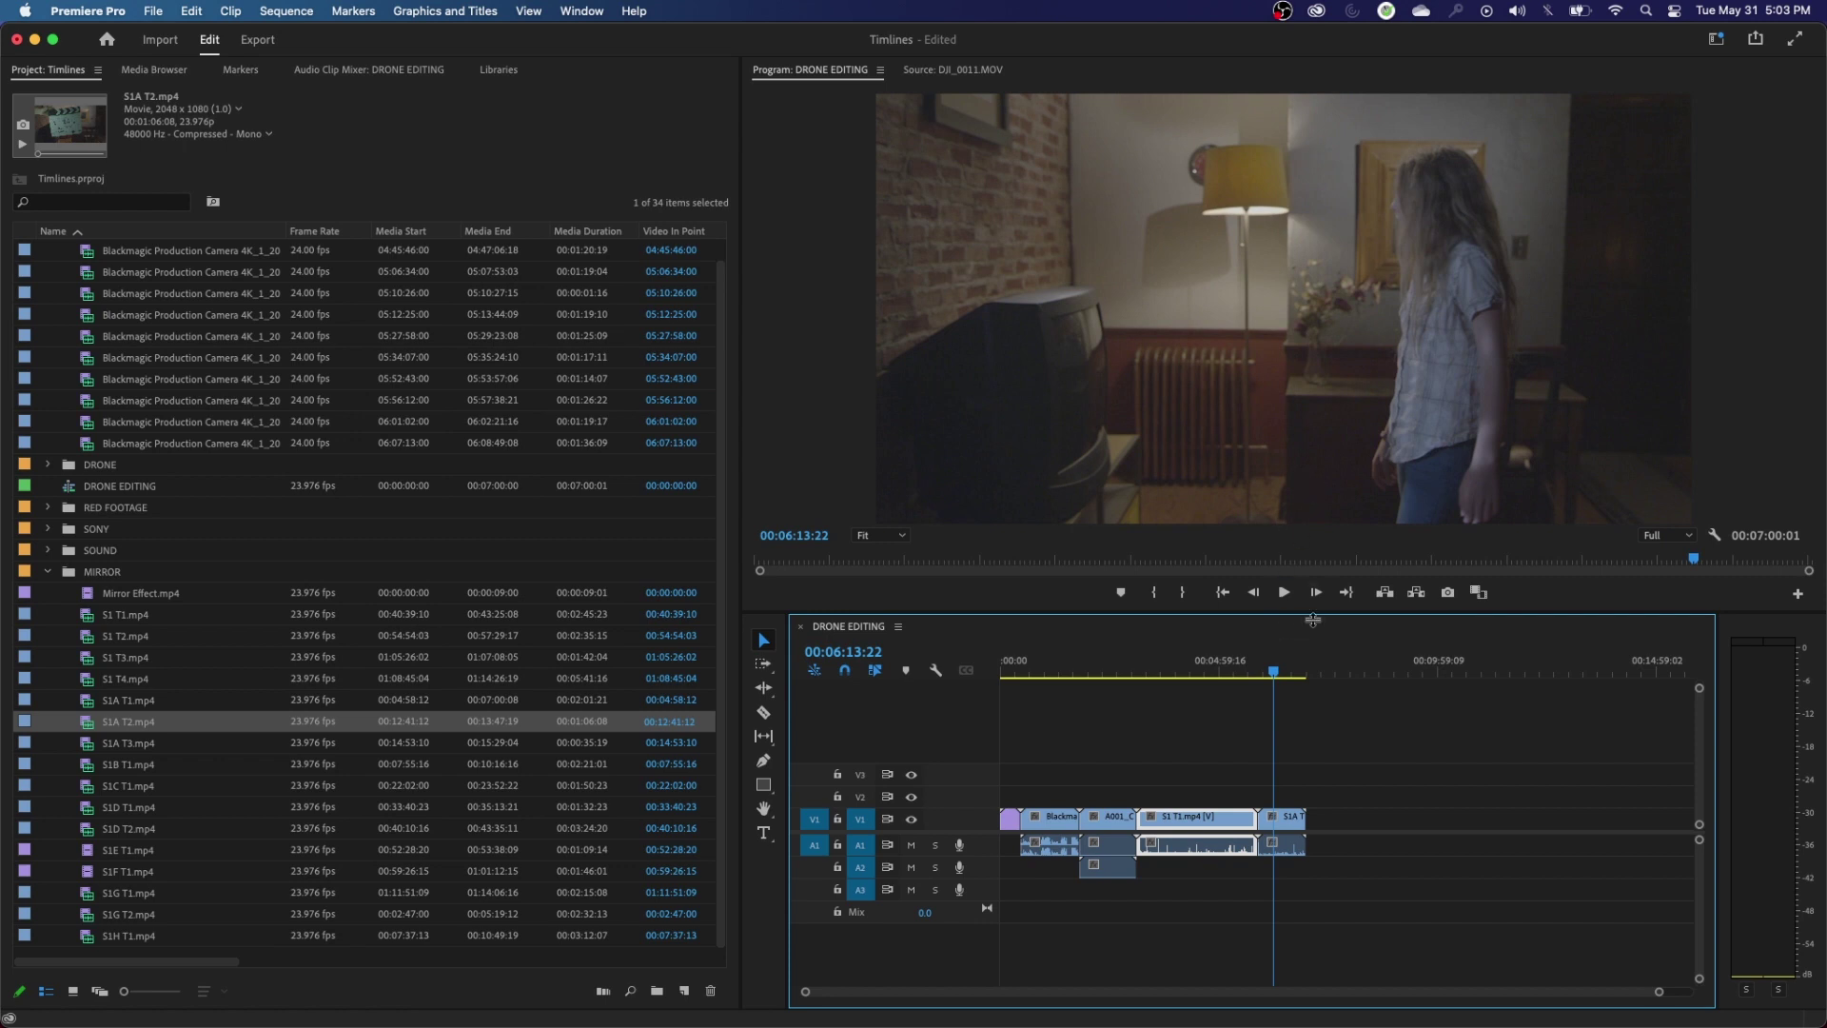
{"action": "left_click", "coordinate": [1371, 298]}
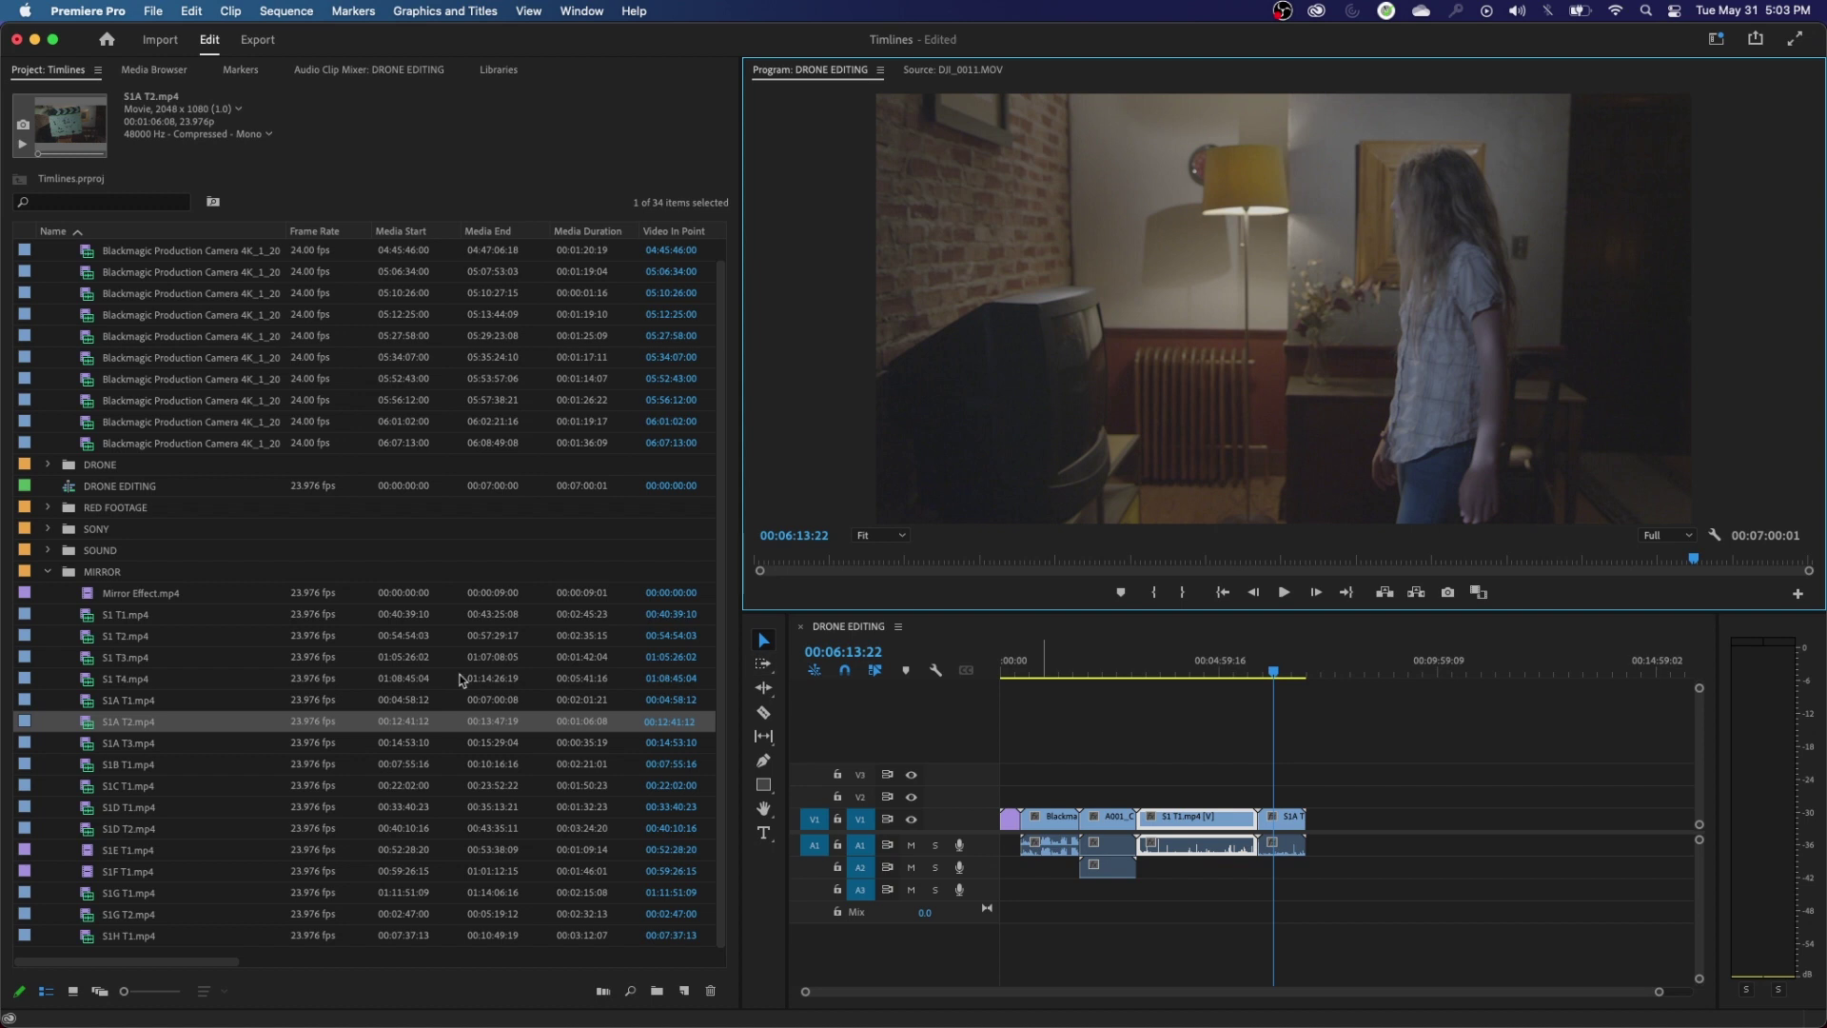
- Collapse all open bins in the project and save the project
{"action": "left_click", "coordinate": [47, 572]}
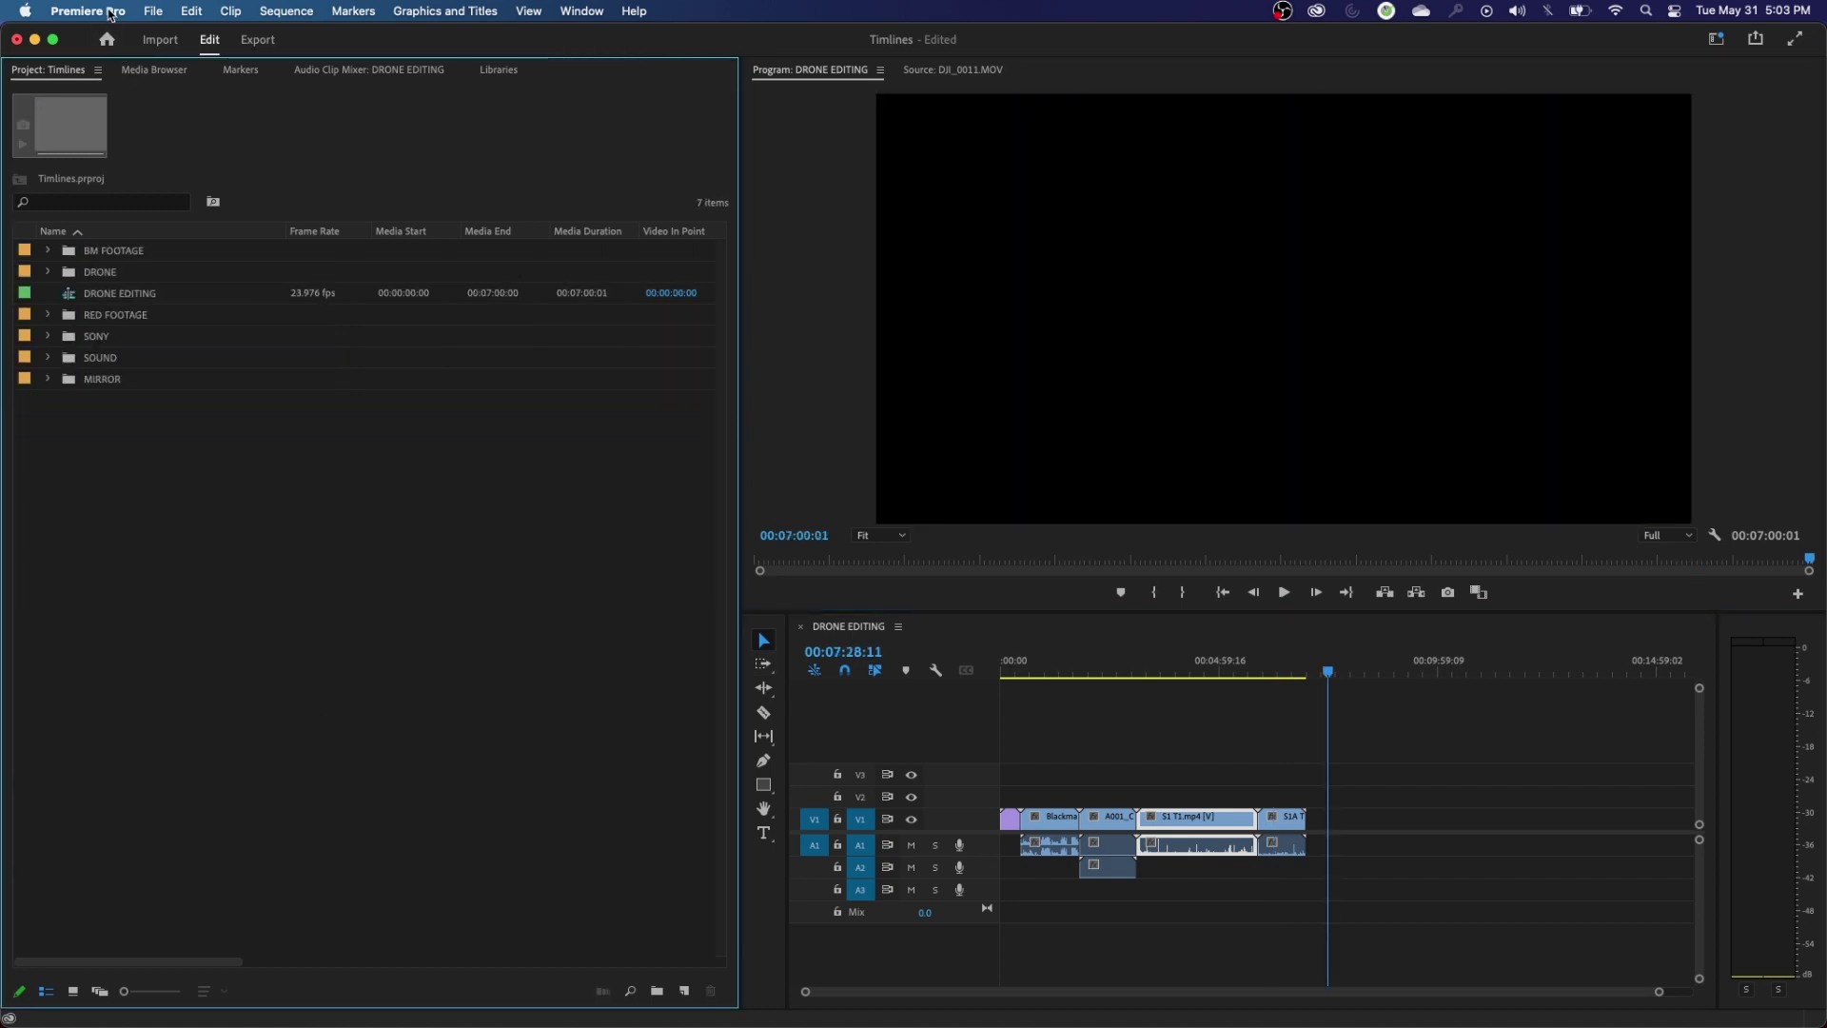
{"action": "key", "text": "super+s"}
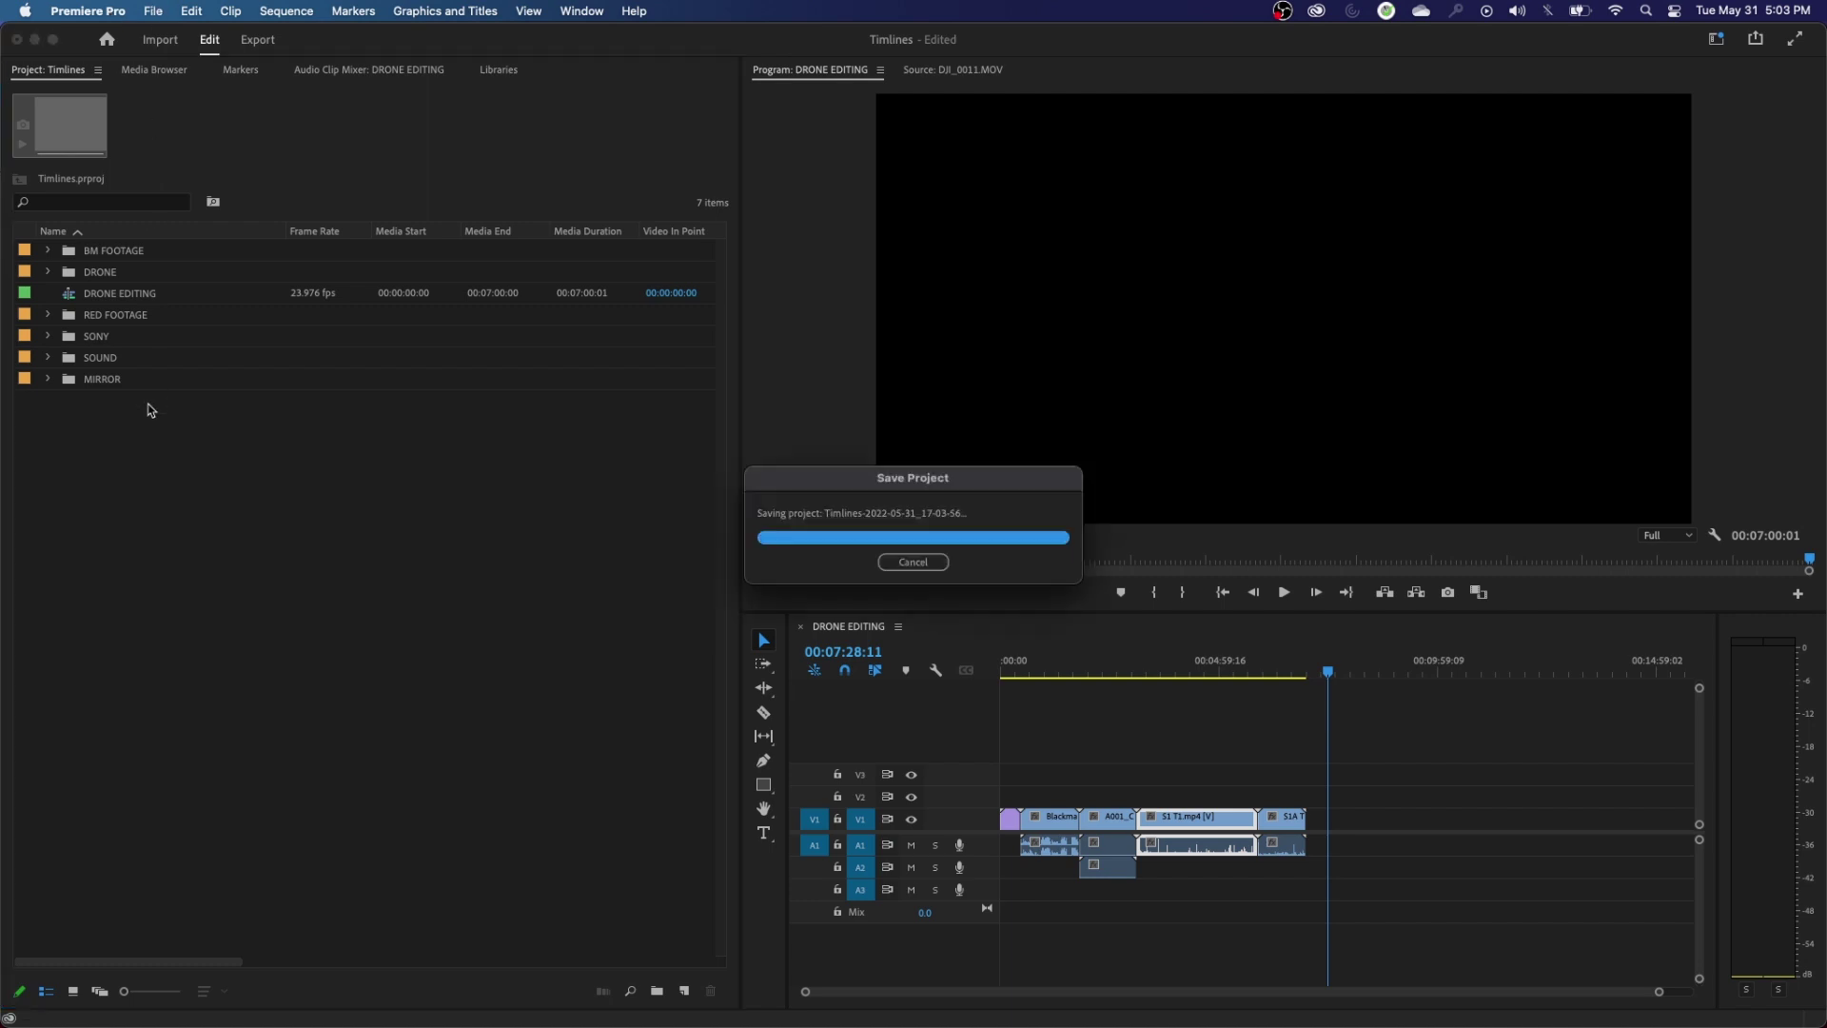
- Set Default Media Scaling to Scale to frame size in the Media preferences
{"action": "left_click", "coordinate": [92, 12]}
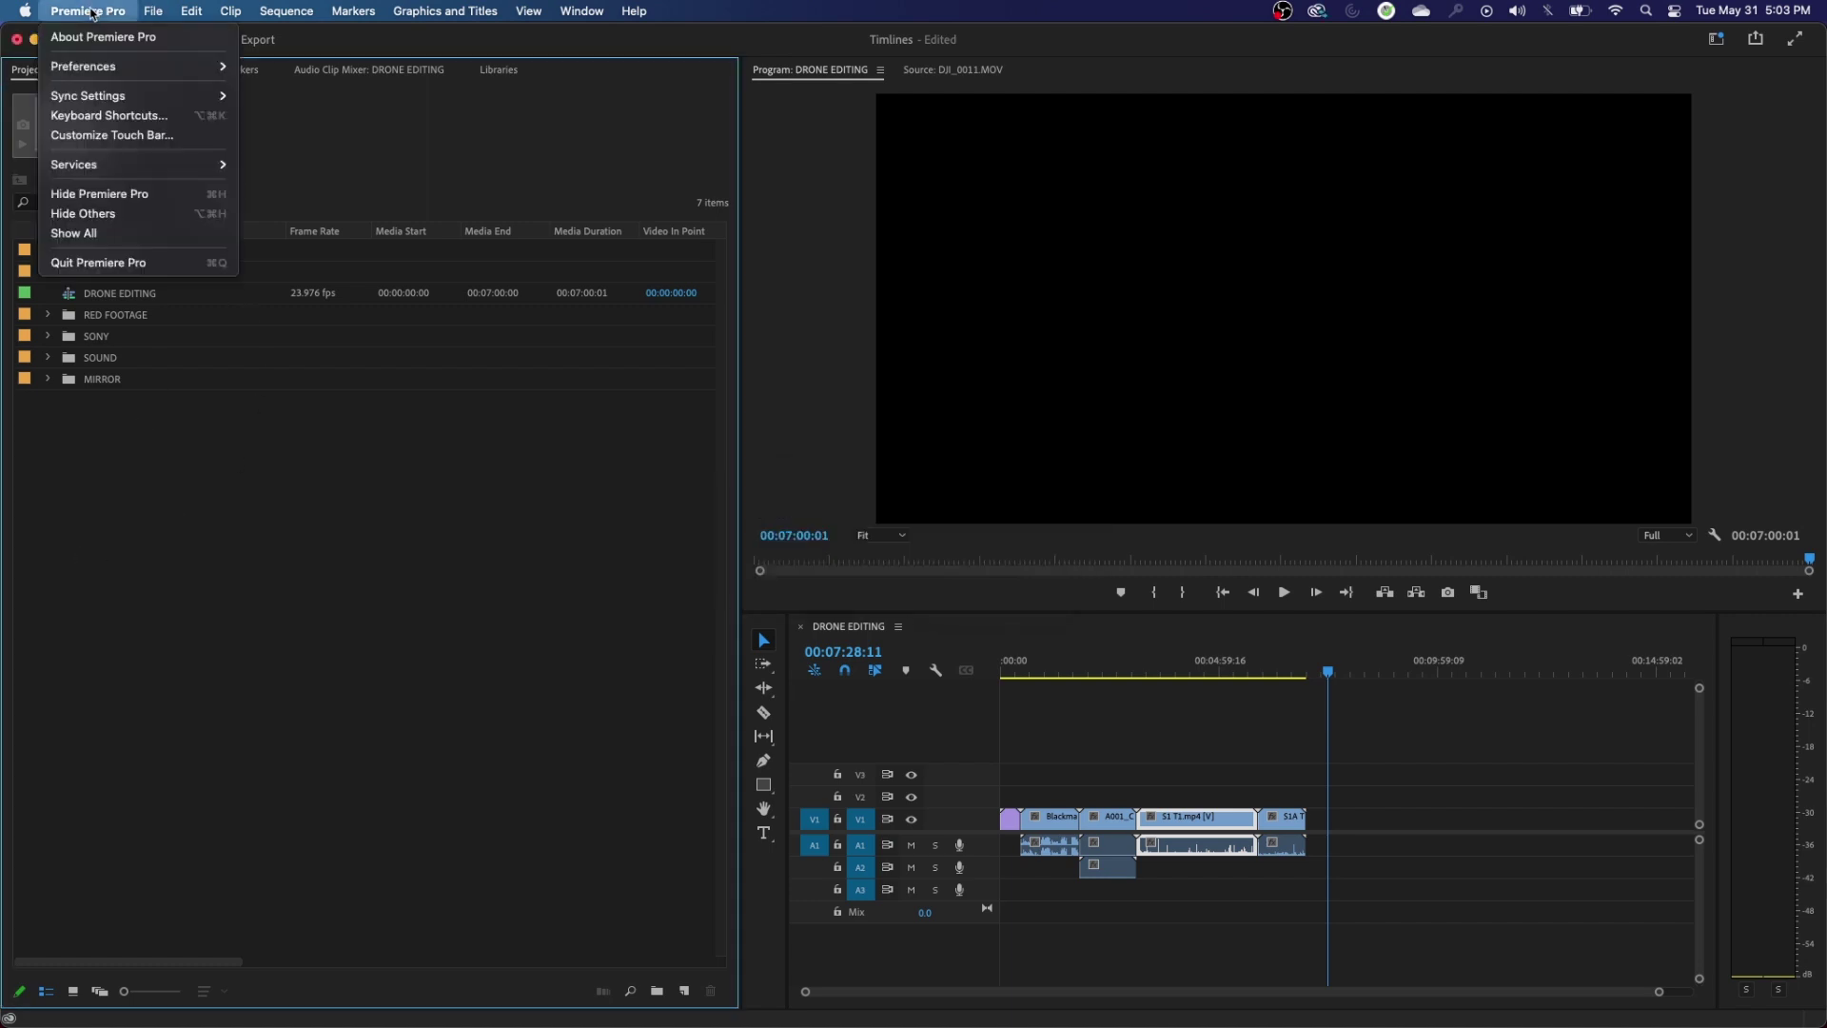
{"action": "mouse_move", "coordinate": [117, 65]}
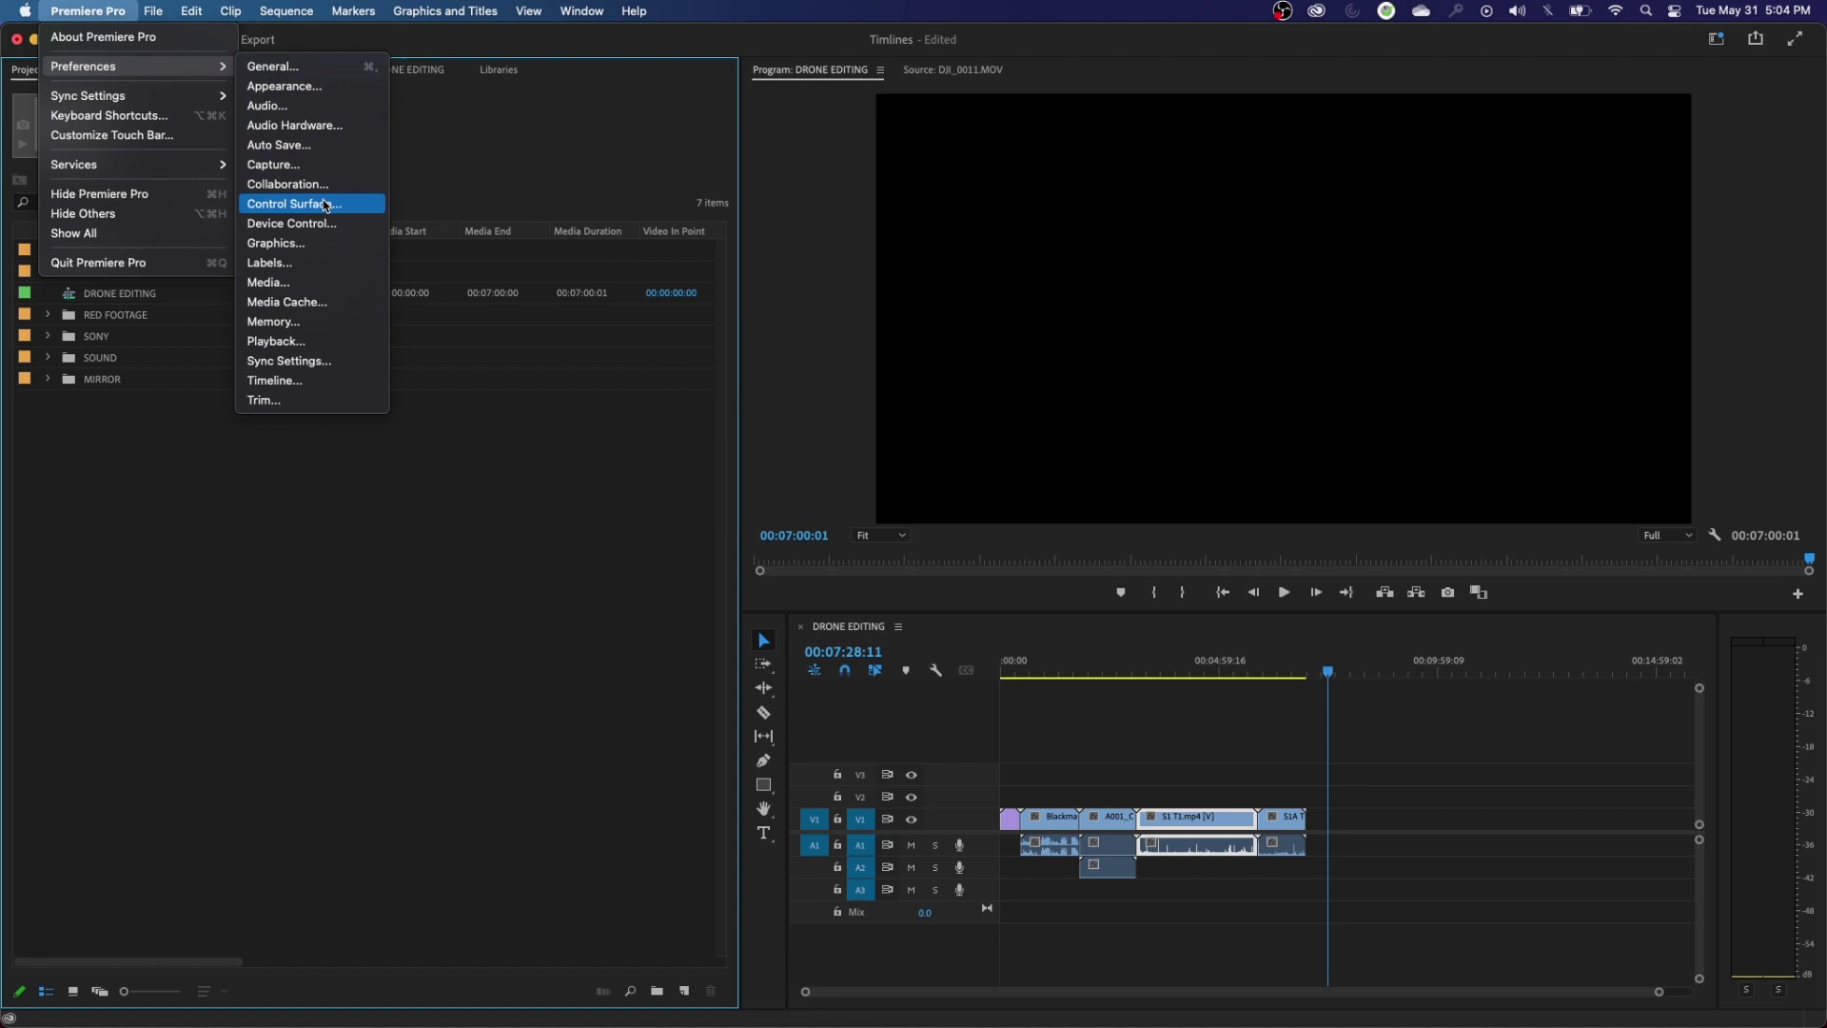
{"action": "left_click", "coordinate": [274, 282]}
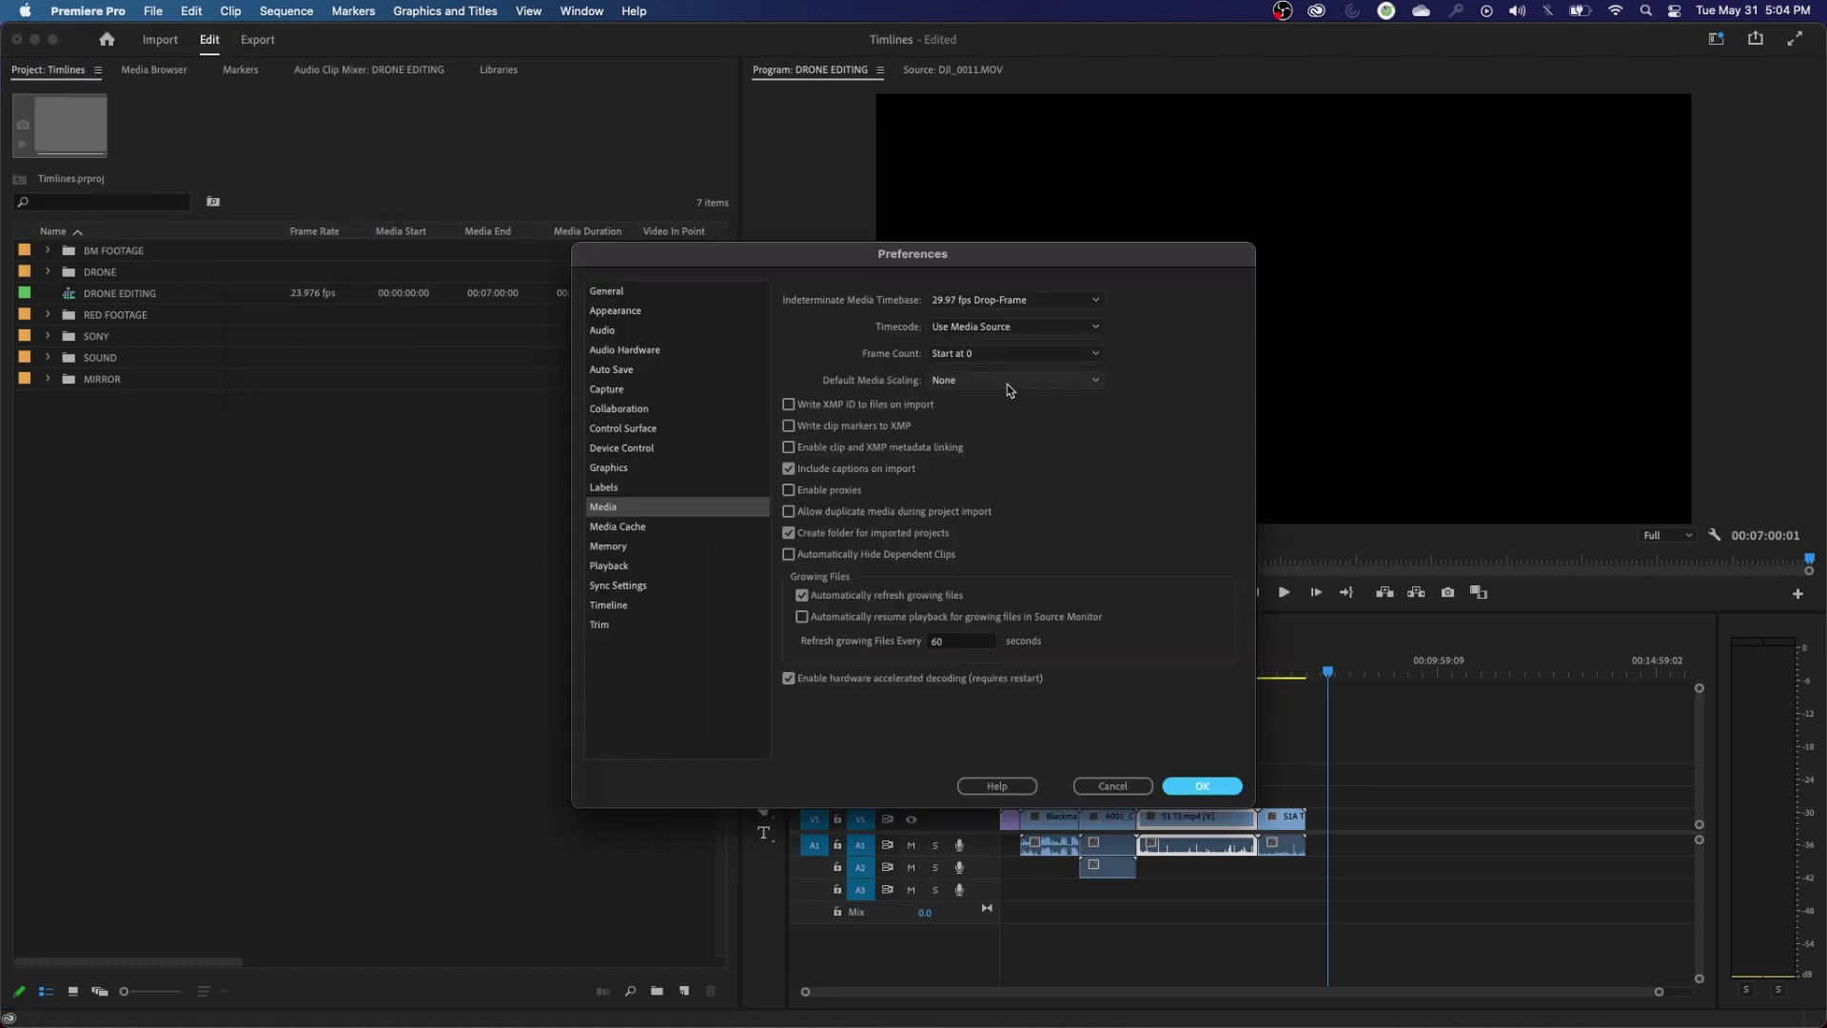
{"action": "left_click", "coordinate": [1008, 384]}
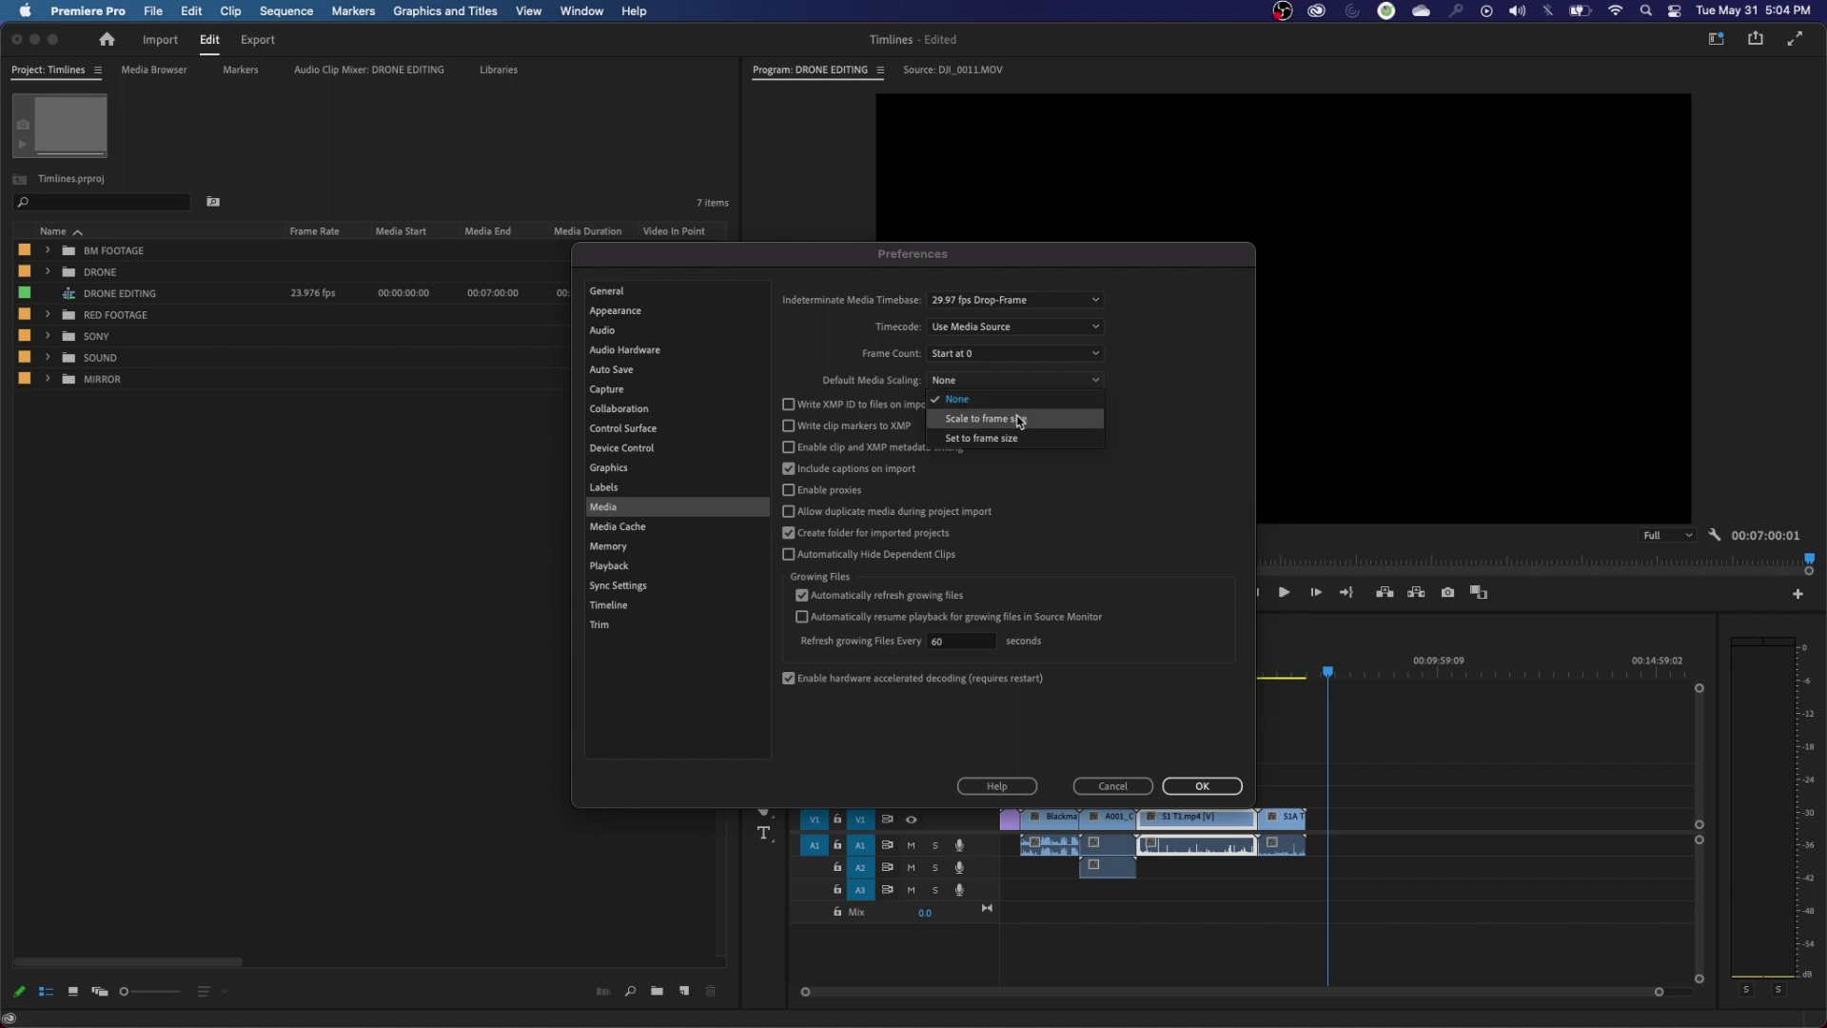
{"action": "left_click", "coordinate": [1020, 422]}
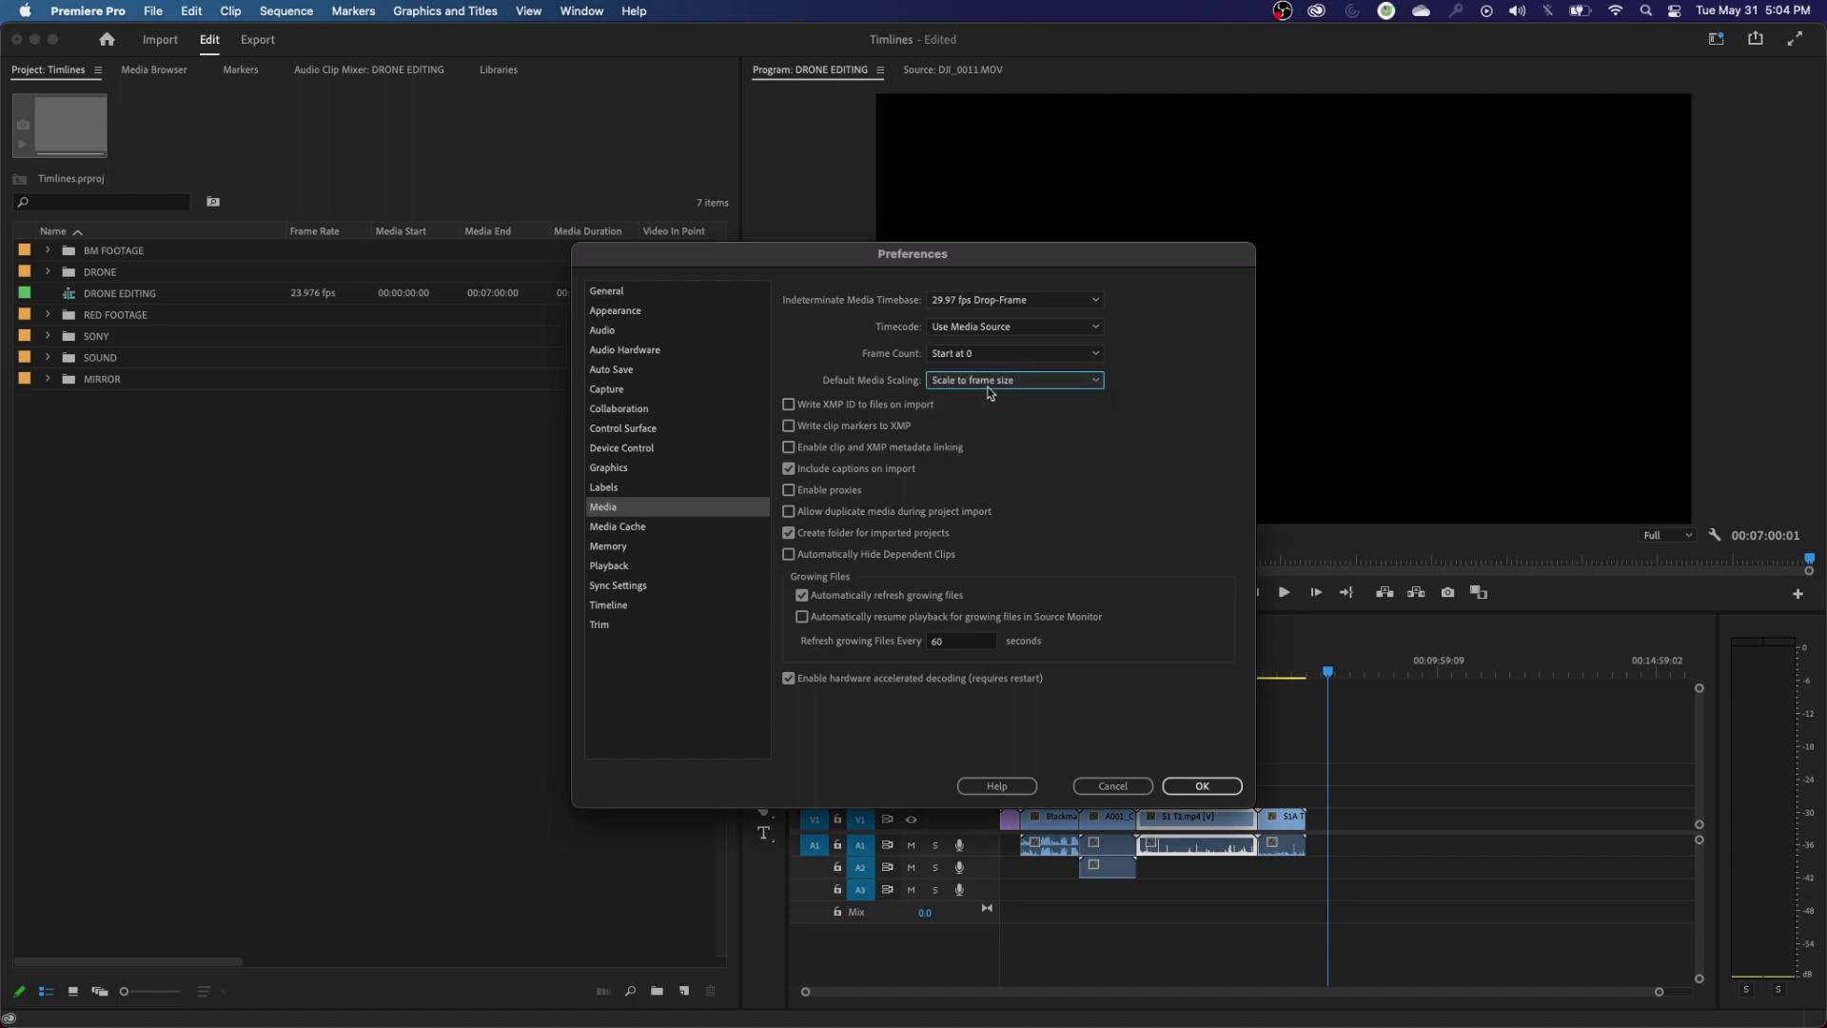
{"action": "left_click", "coordinate": [1166, 783]}
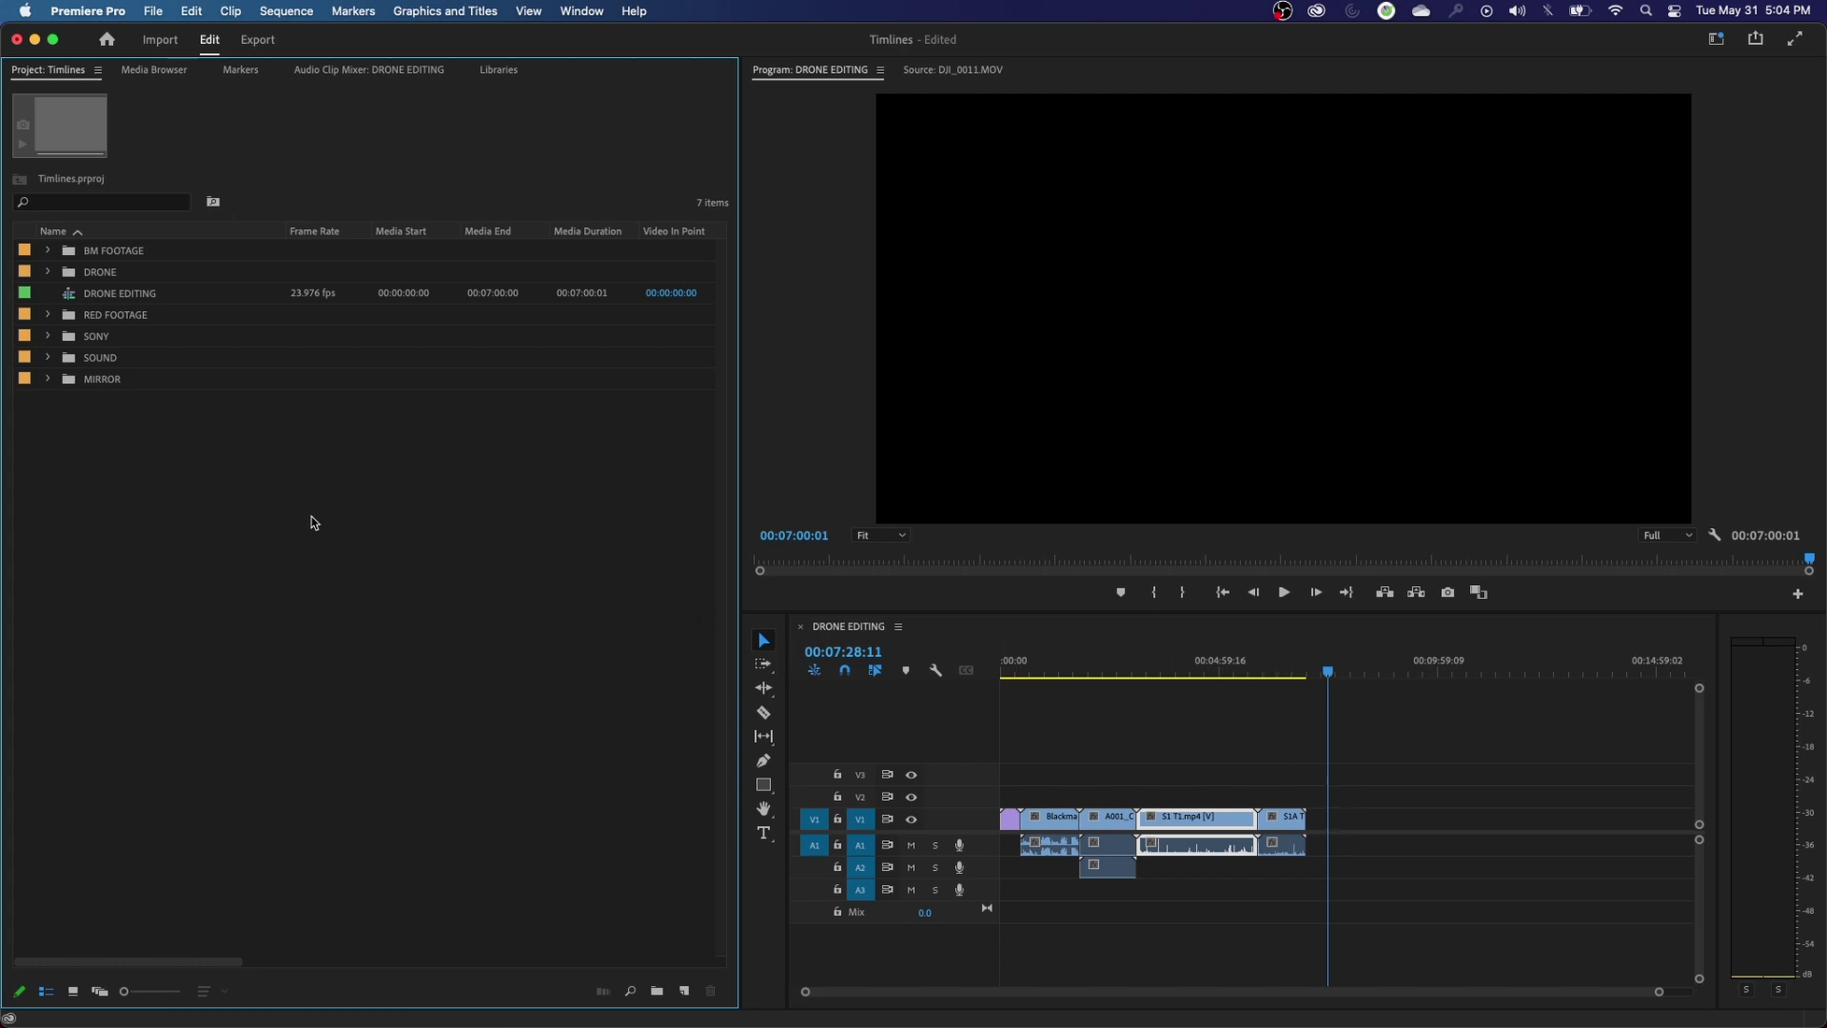
- Import S1 T1.mp4, S1 T2.mp4 and S1 T3.mp4 from the VIDEO folder into the project
{"action": "double_click", "coordinate": [320, 566]}
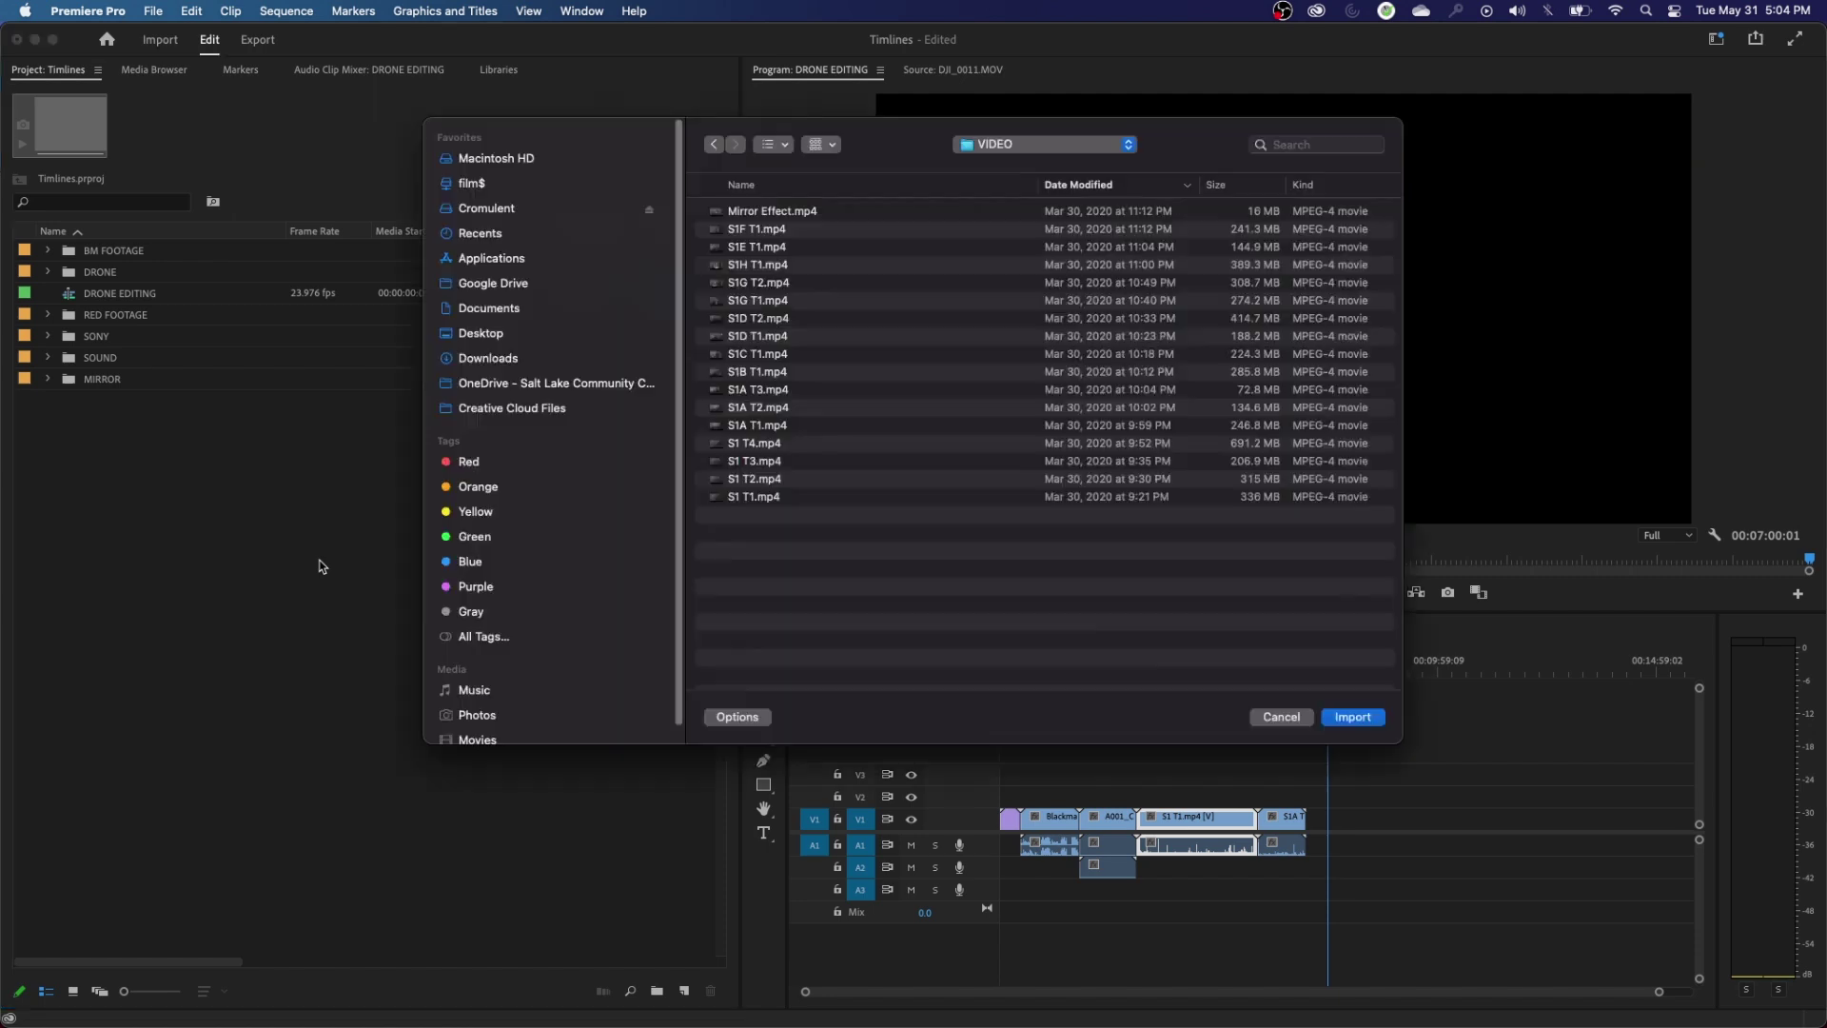
{"action": "left_click", "coordinate": [764, 637]}
{"action": "left_click", "coordinate": [767, 669], "text": "shift"}
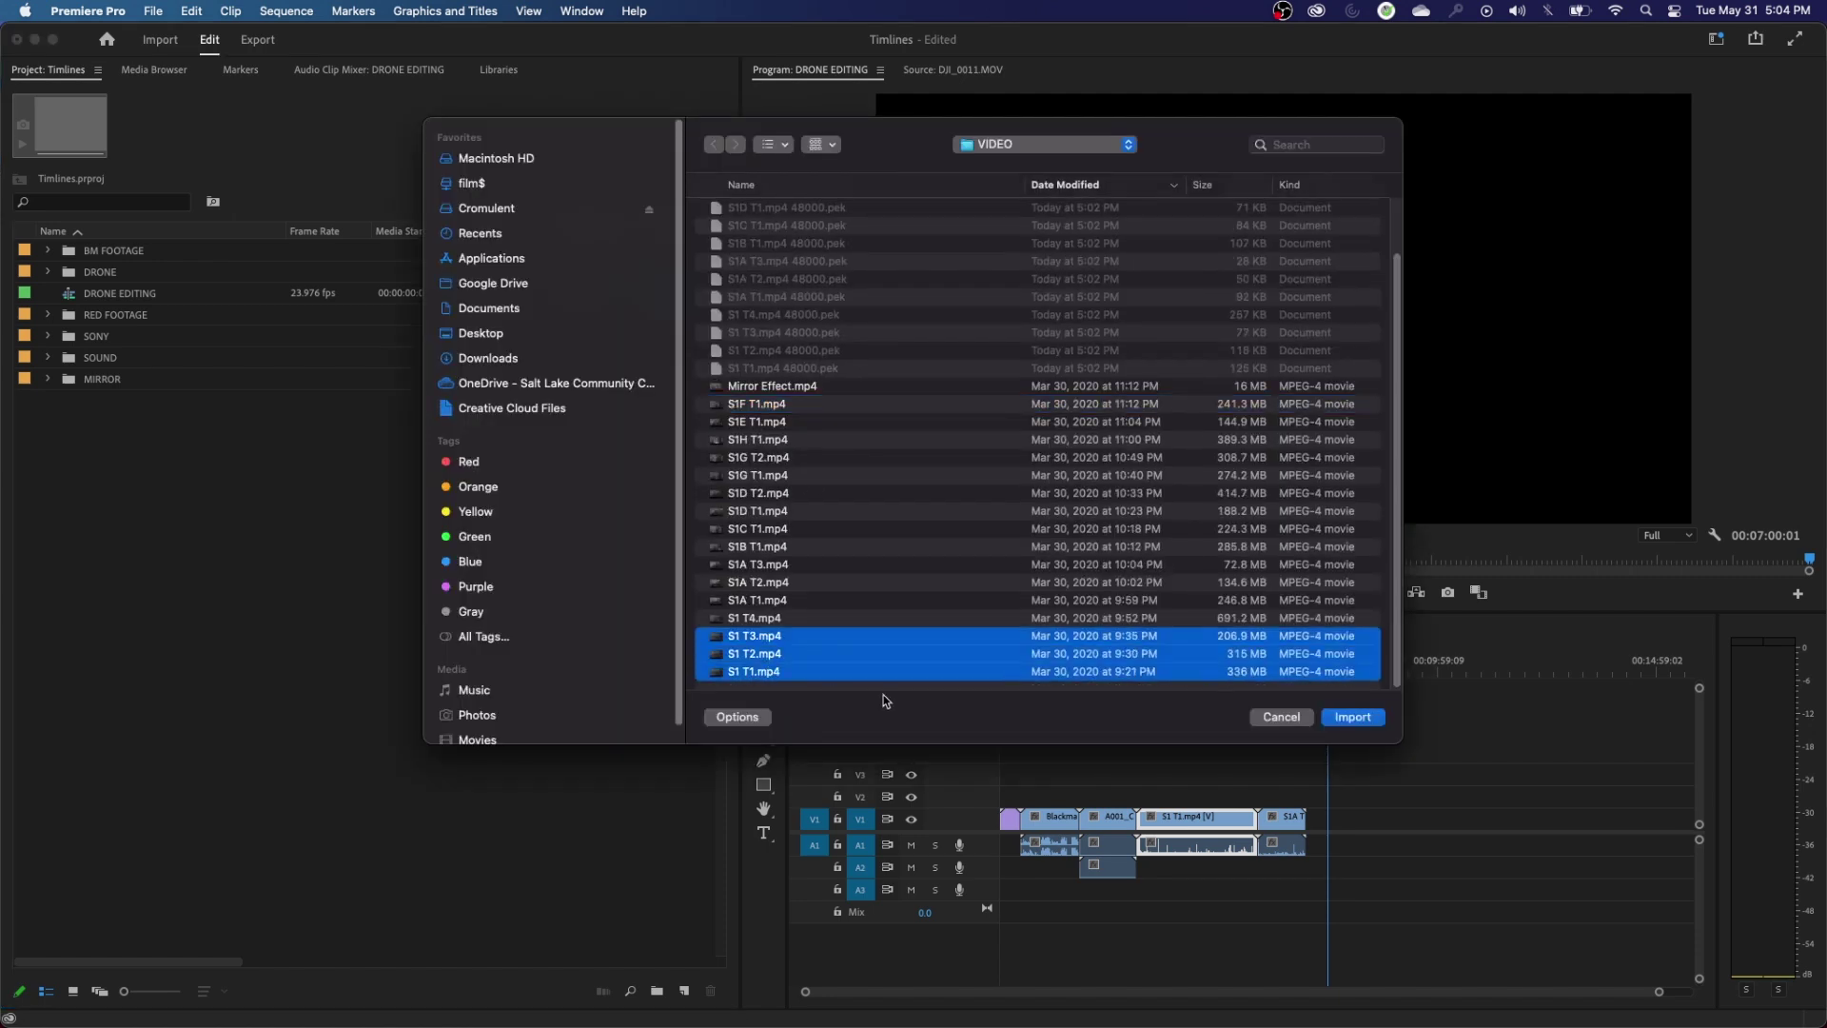
{"action": "left_click", "coordinate": [1359, 721]}
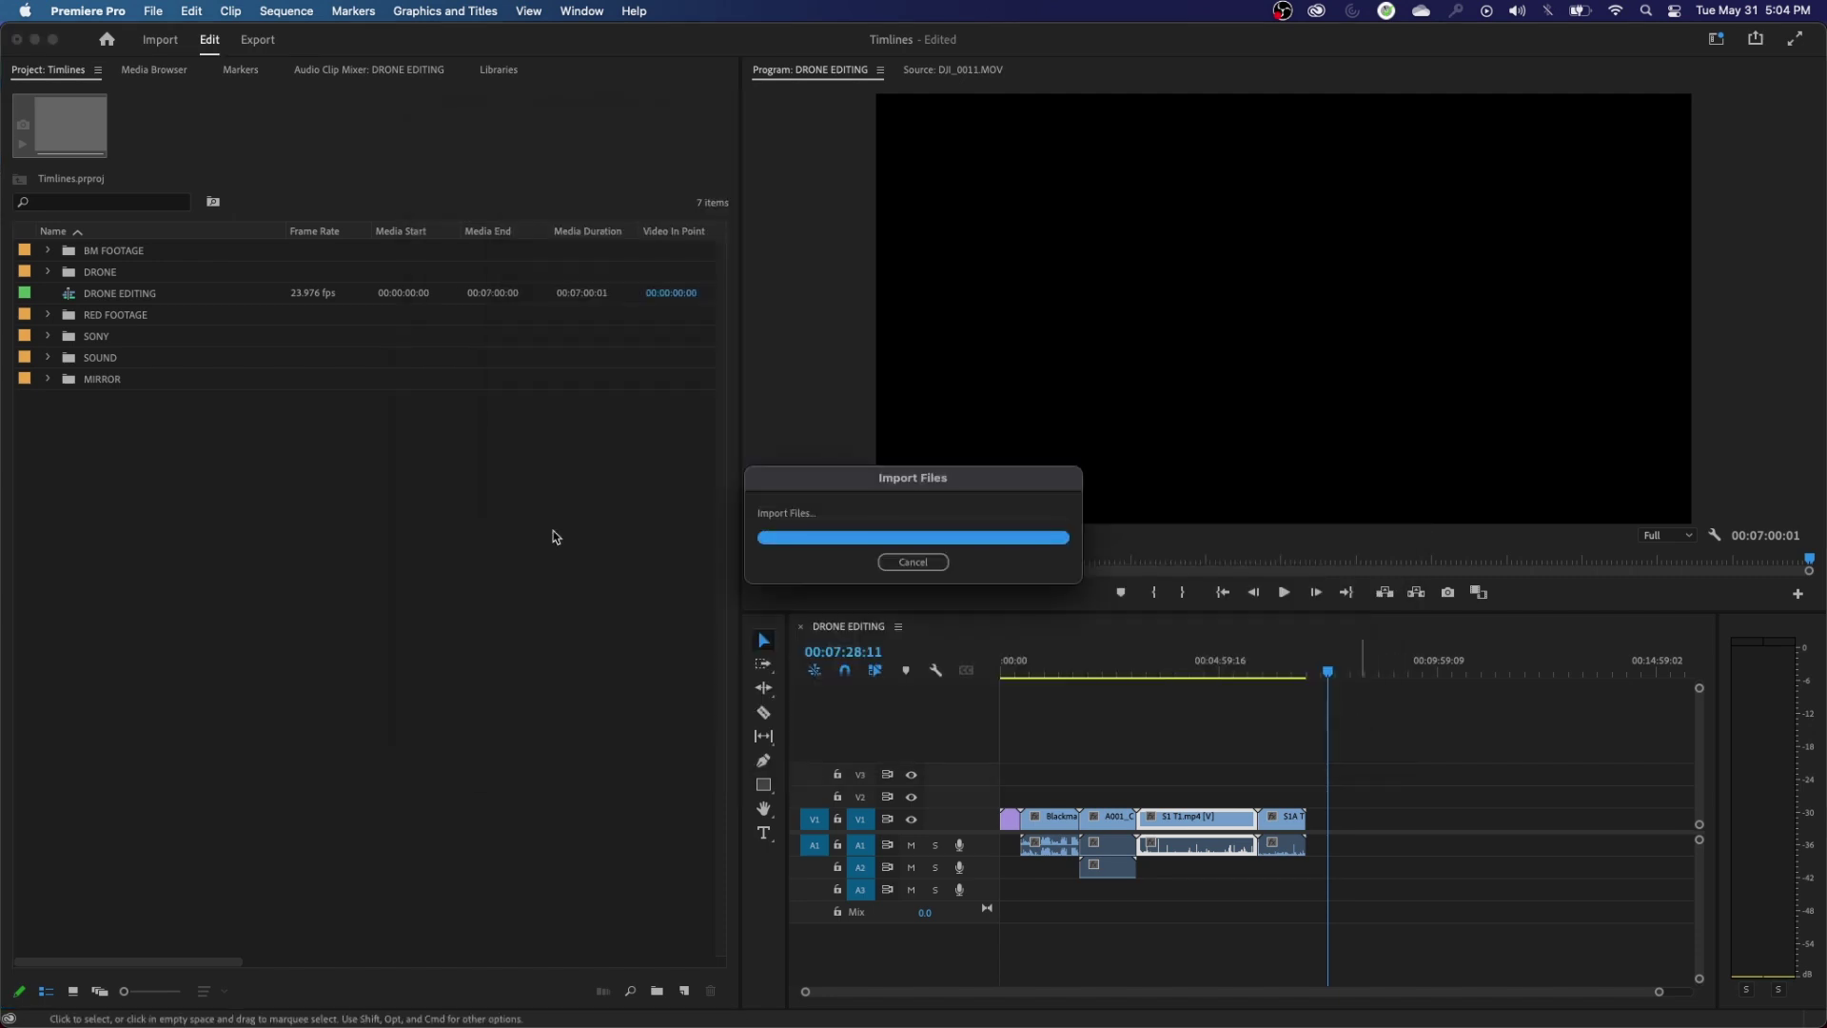
- Place the newly imported S1 T3.mp4 at the end of the sequence on V1 and preview it at two points
{"action": "left_click", "coordinate": [95, 459]}
{"action": "left_click", "coordinate": [74, 403]}
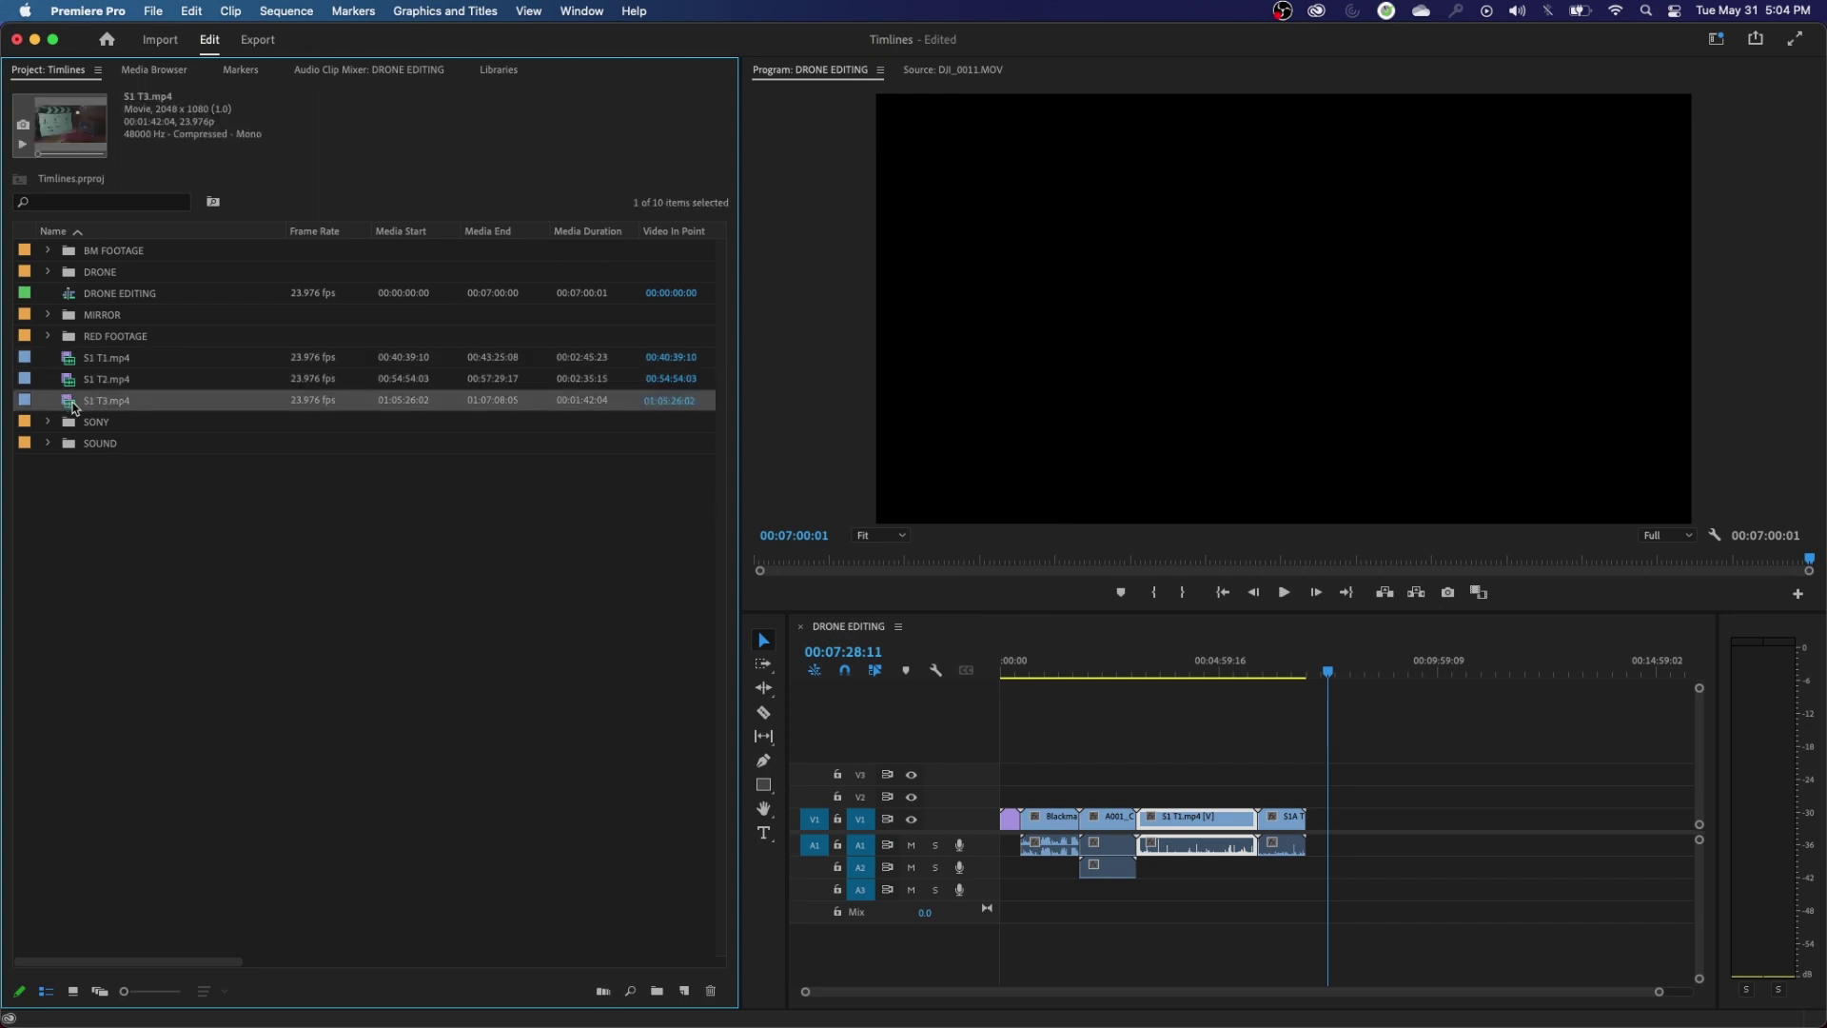
{"action": "left_click_drag", "start_coordinate": [74, 403], "coordinate": [1309, 824]}
{"action": "left_click", "coordinate": [1341, 672]}
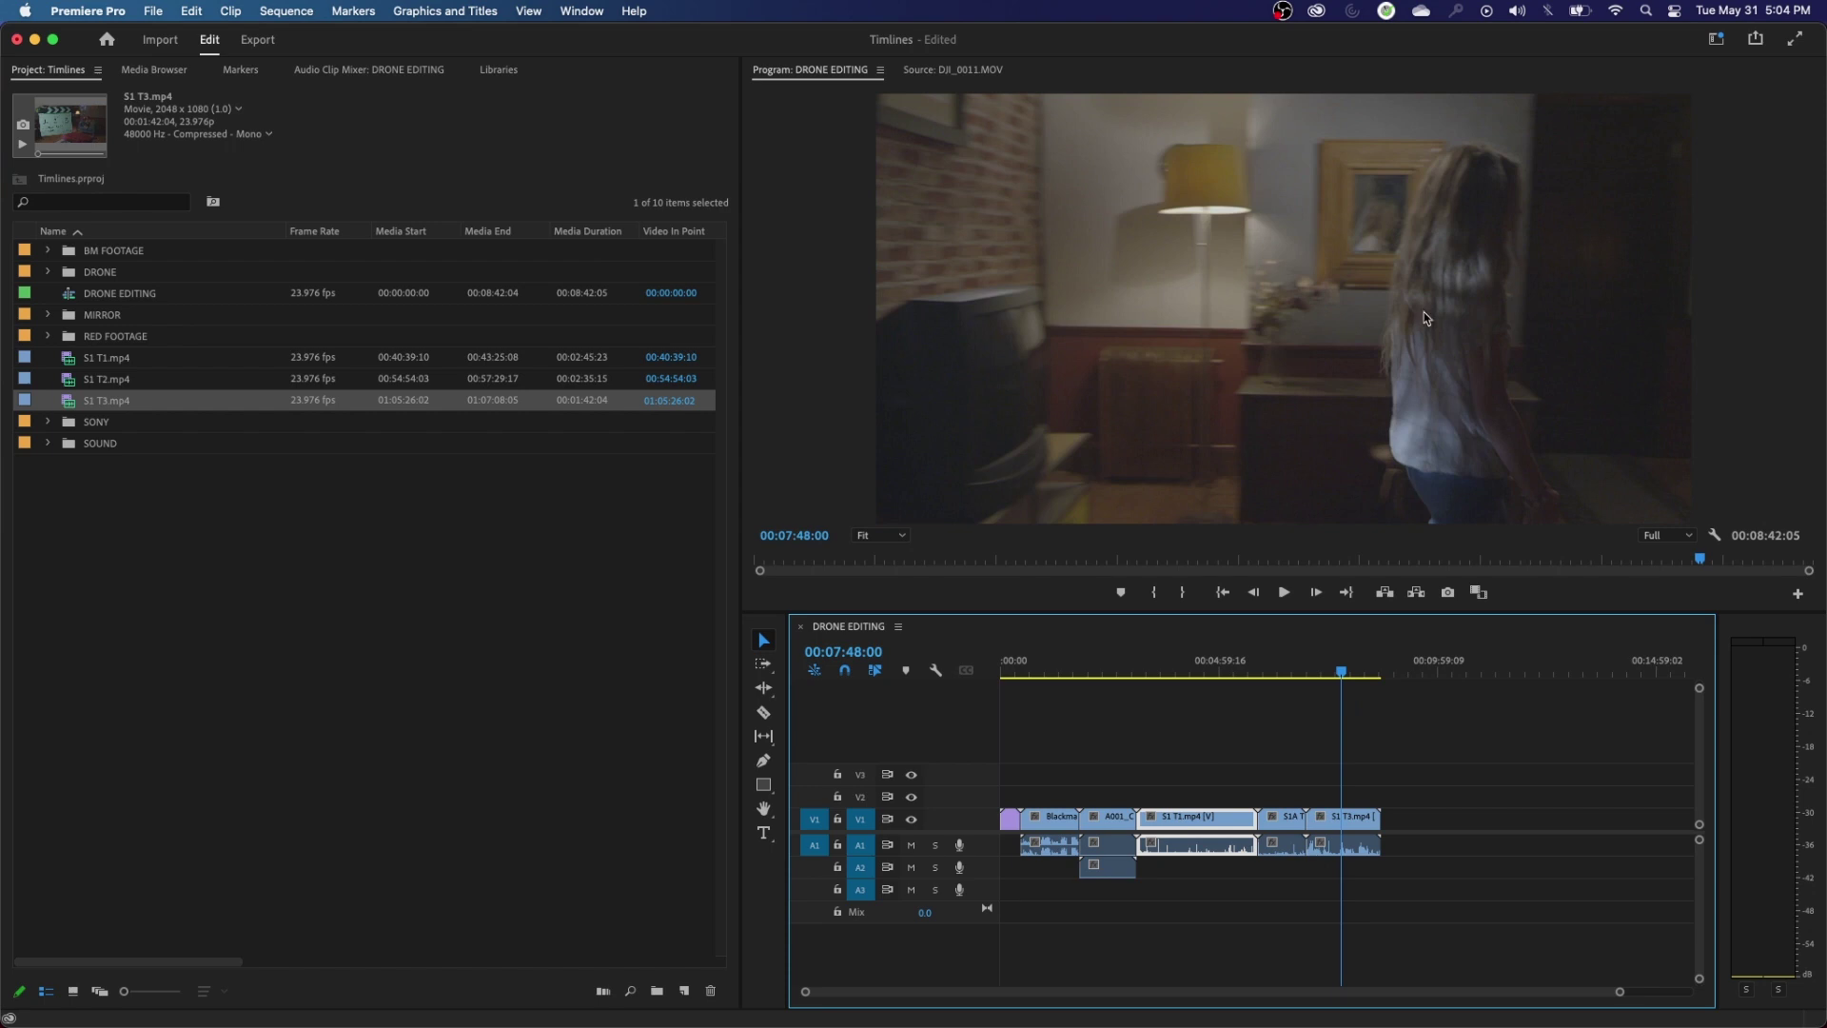
{"action": "left_click_drag", "start_coordinate": [1358, 677], "coordinate": [1347, 678]}
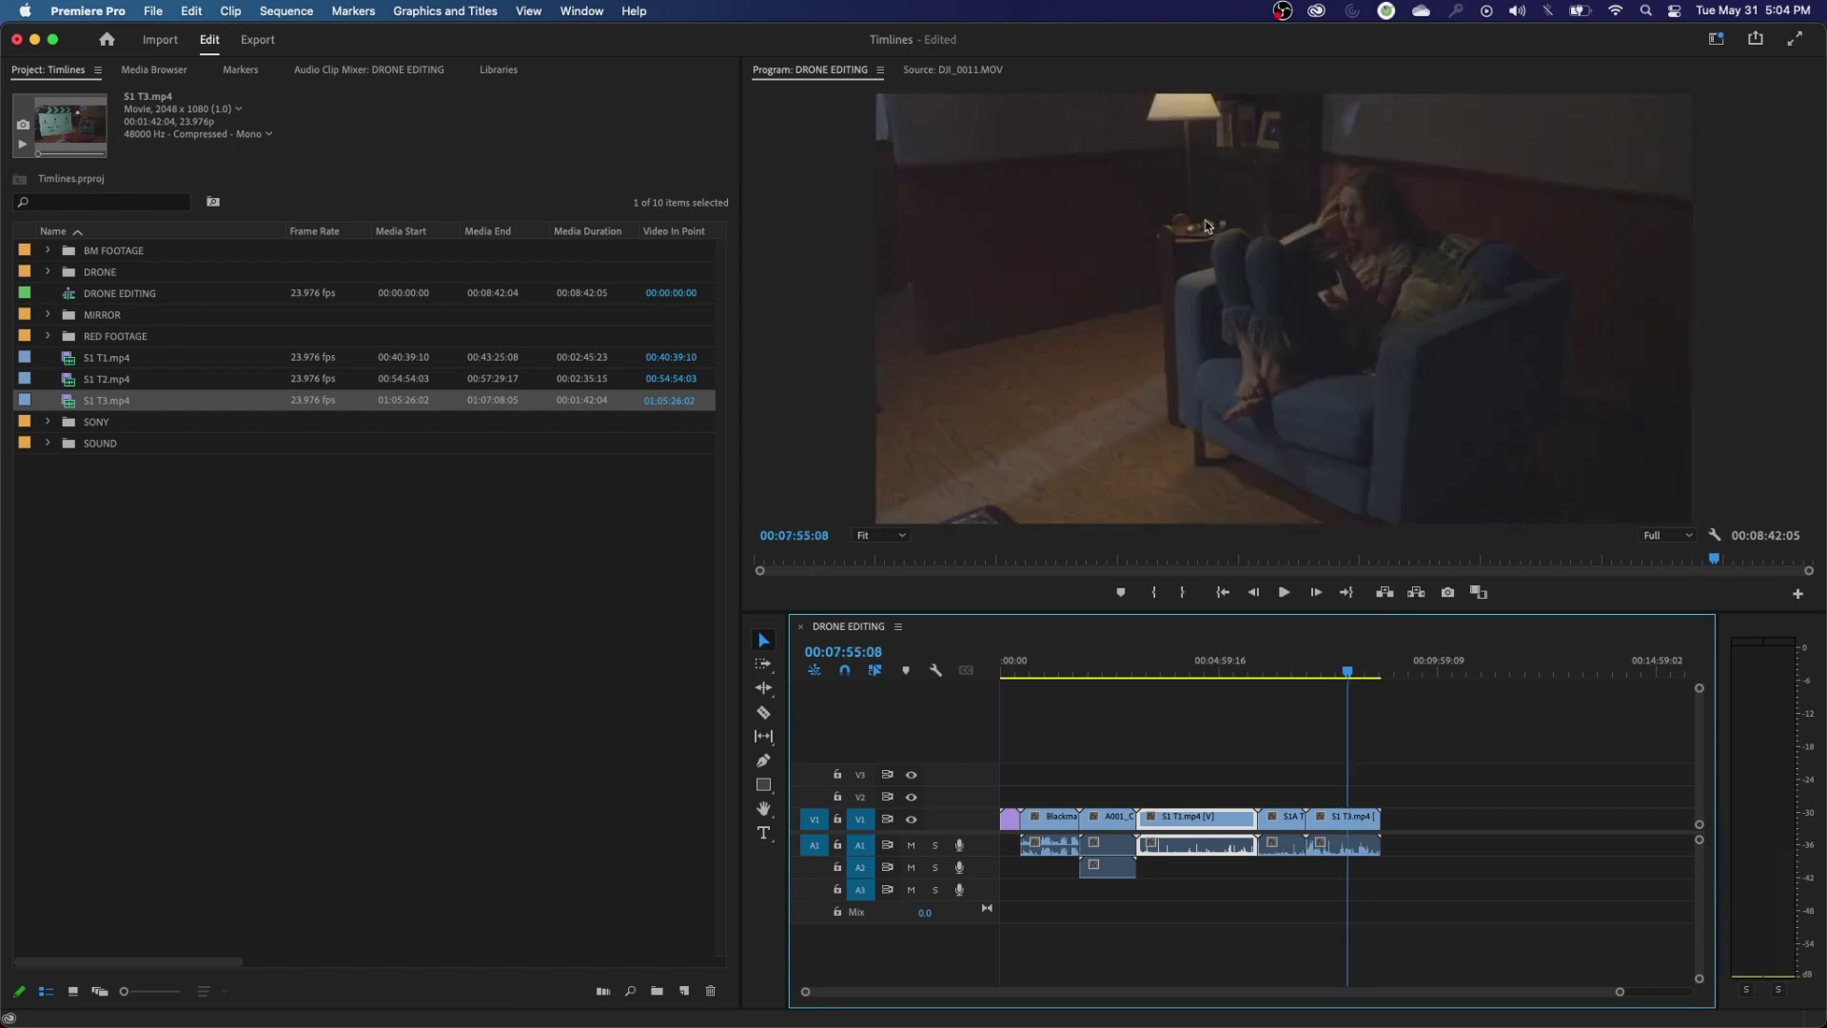
- Undo the placement of S1 T3.mp4 and the import of the three S1 clips
{"action": "left_click", "coordinate": [367, 501]}
{"action": "key", "text": "super+z"}
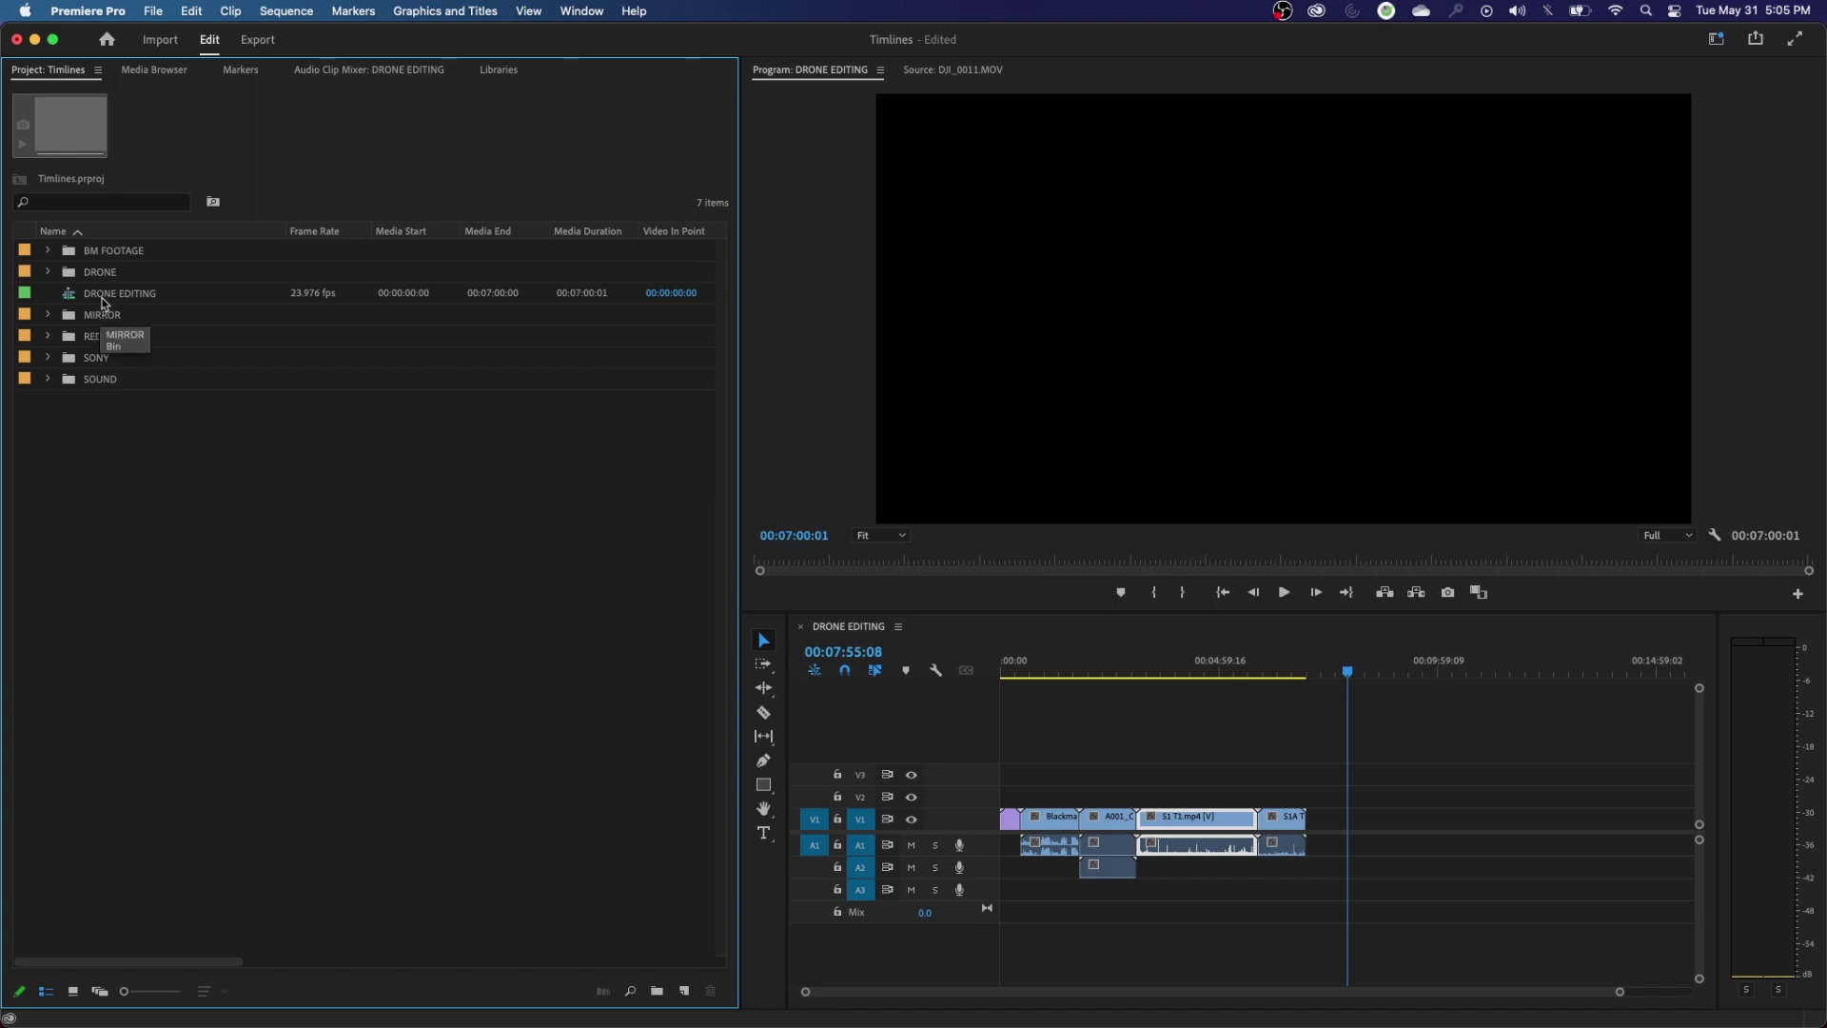
{"action": "key", "text": "shift+3"}
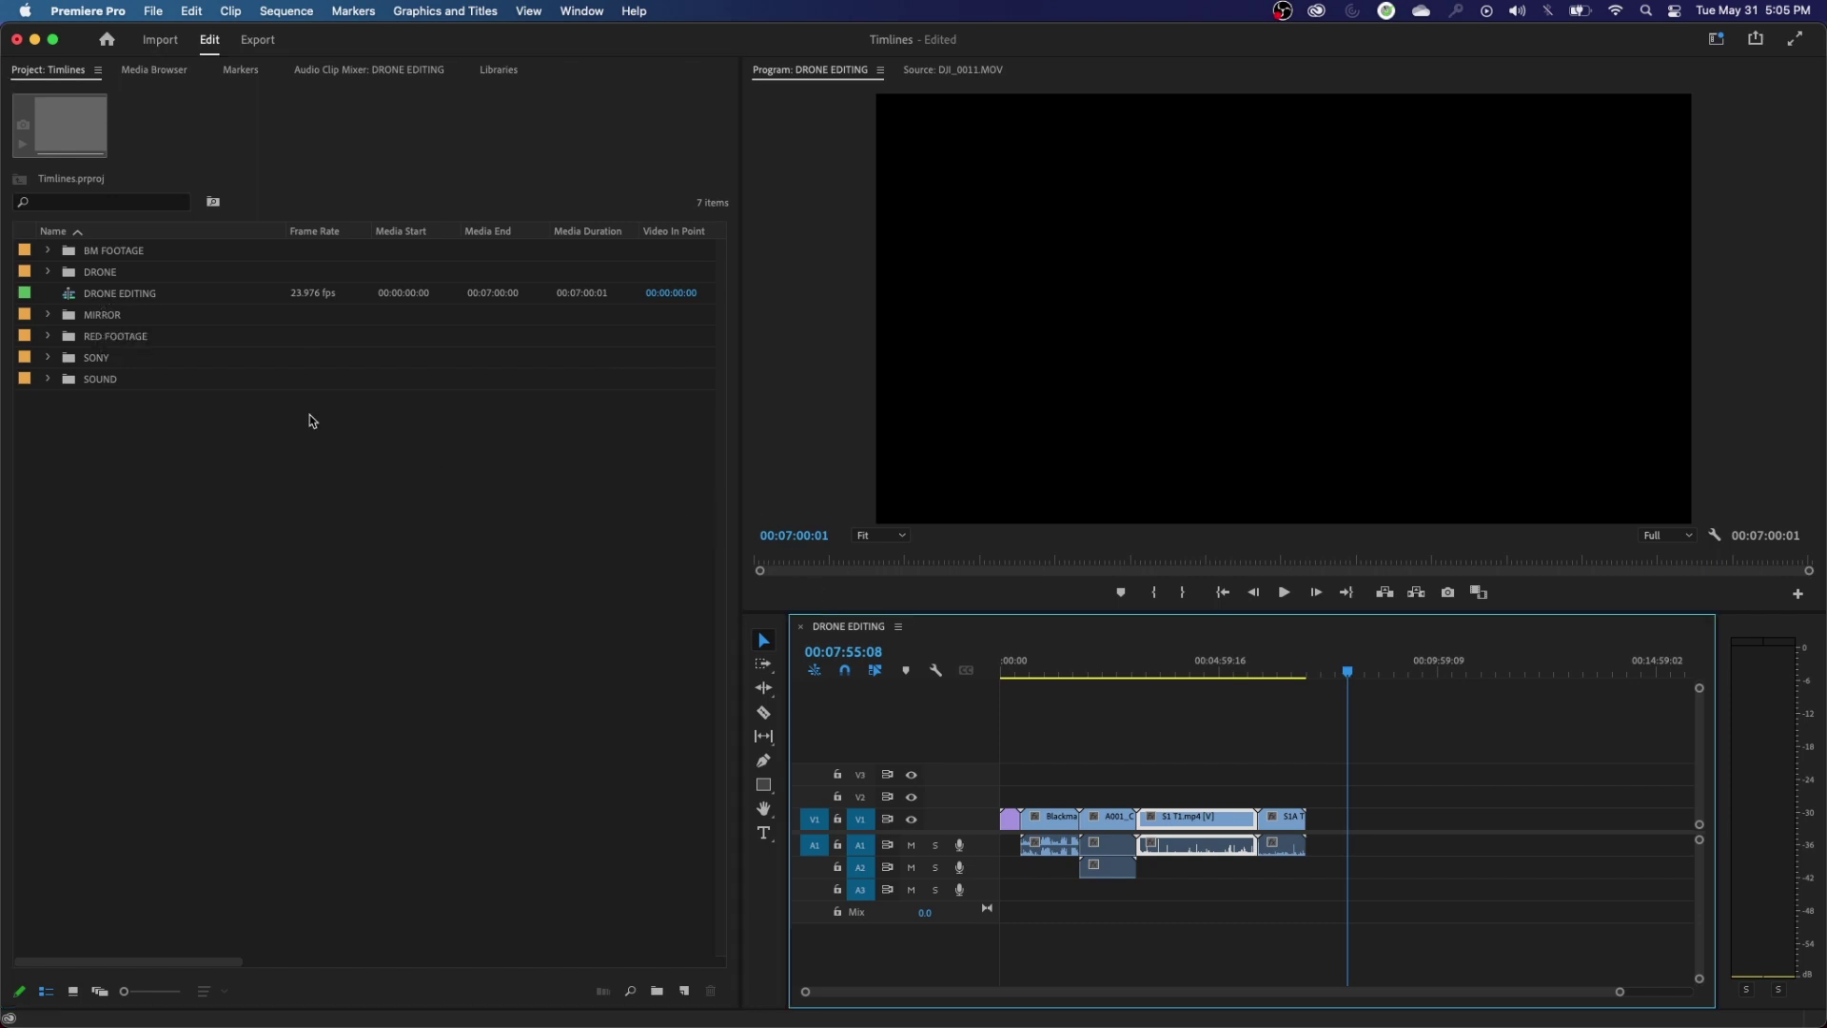
- Duplicate the DRONE EDITING sequence in the project and rename the copy RED FOOTAGE EDITING
{"action": "left_click", "coordinate": [112, 297]}
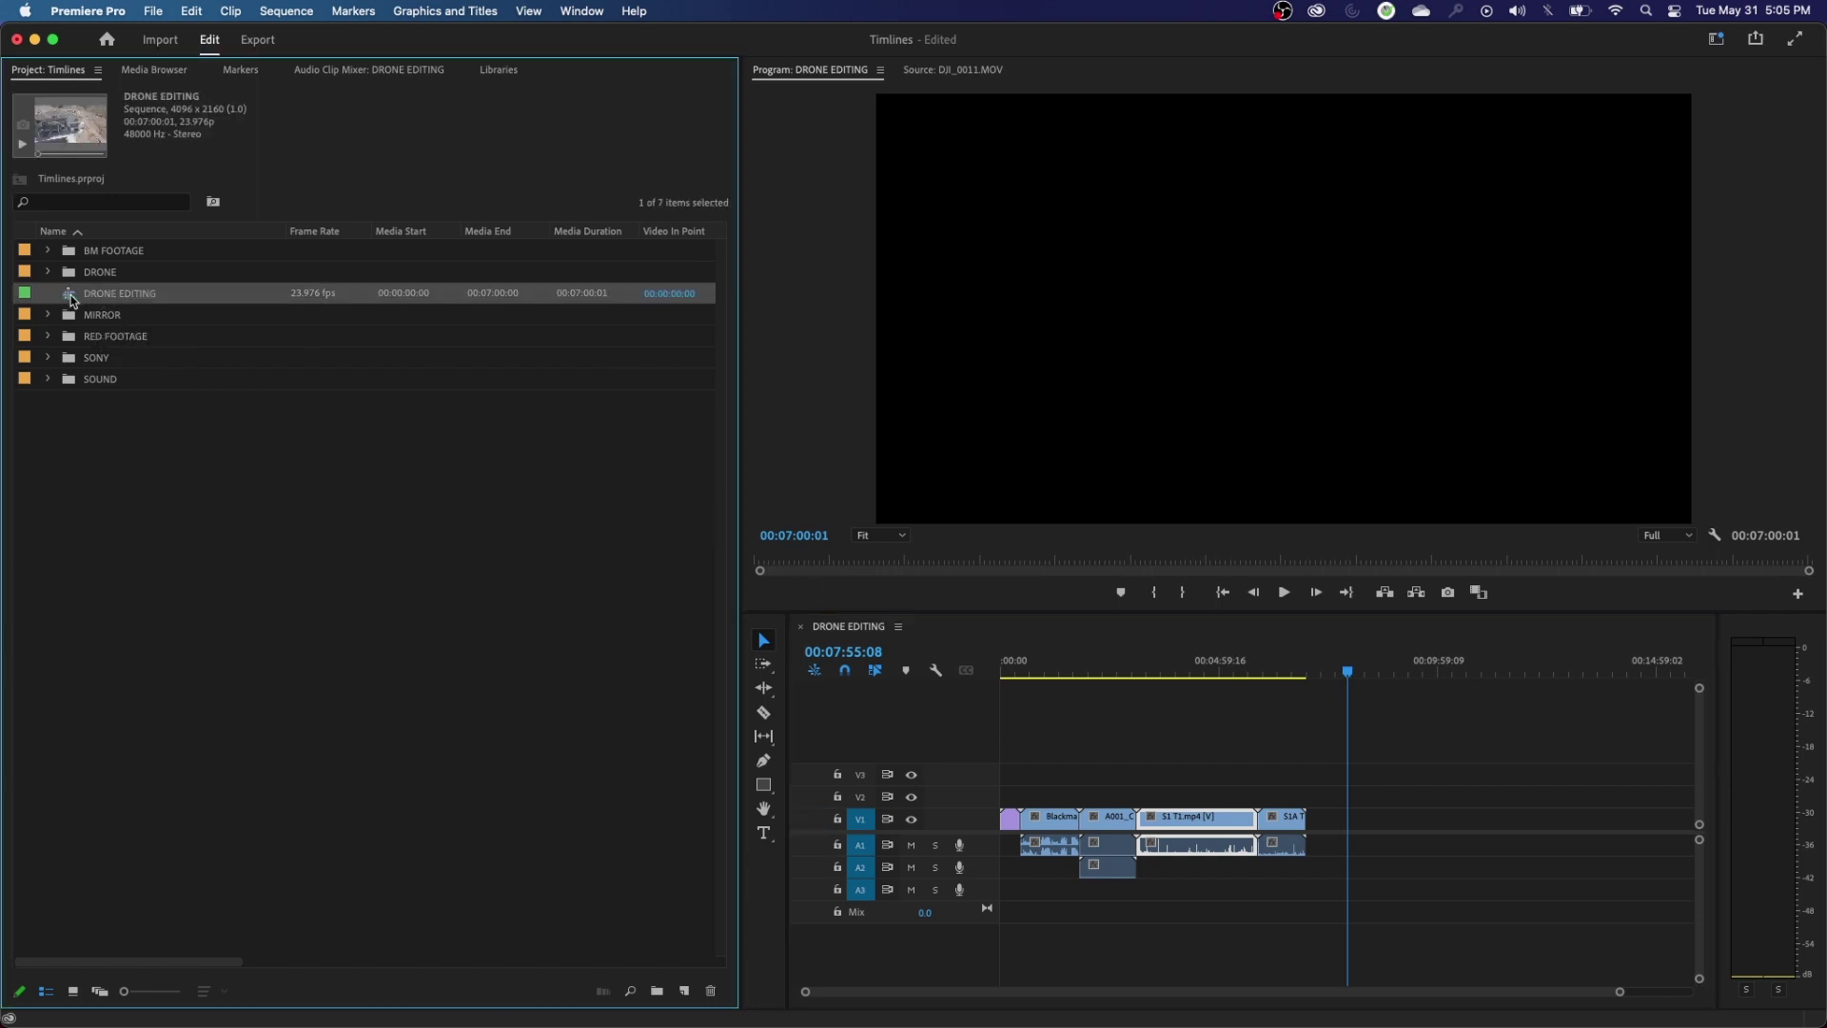
{"action": "right_click", "coordinate": [73, 300]}
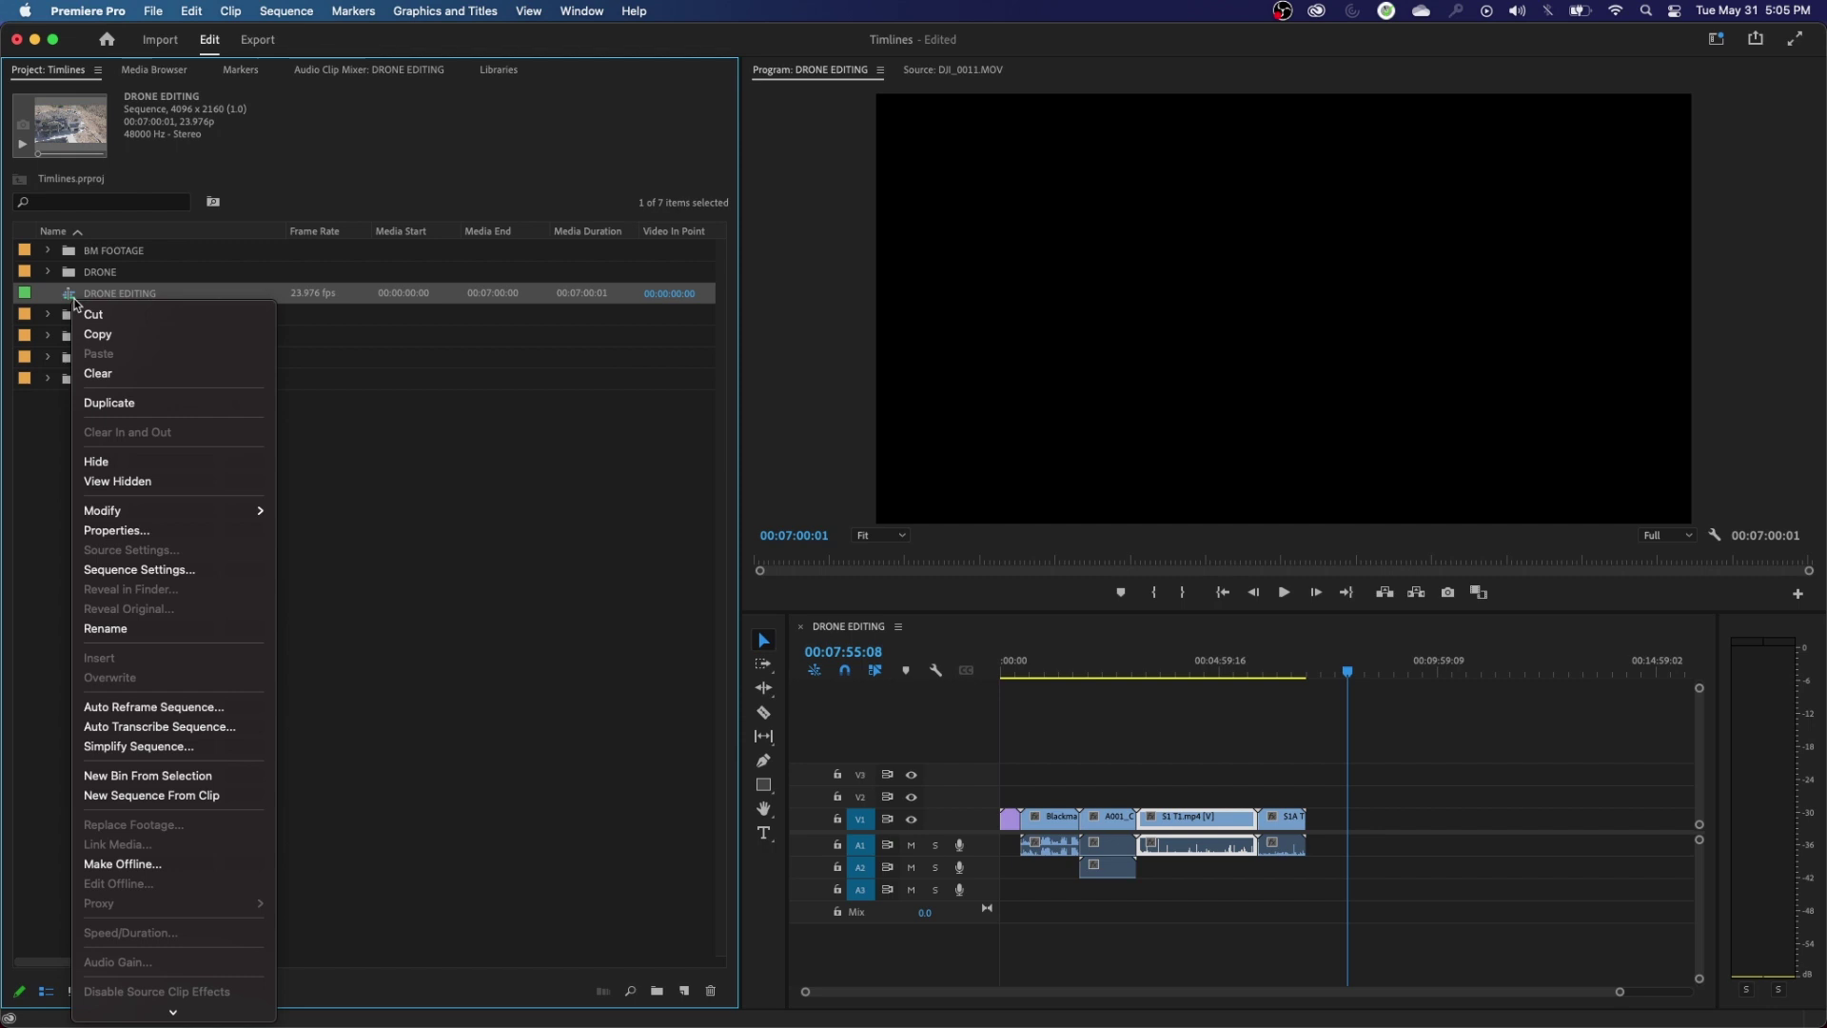
{"action": "left_click", "coordinate": [140, 403]}
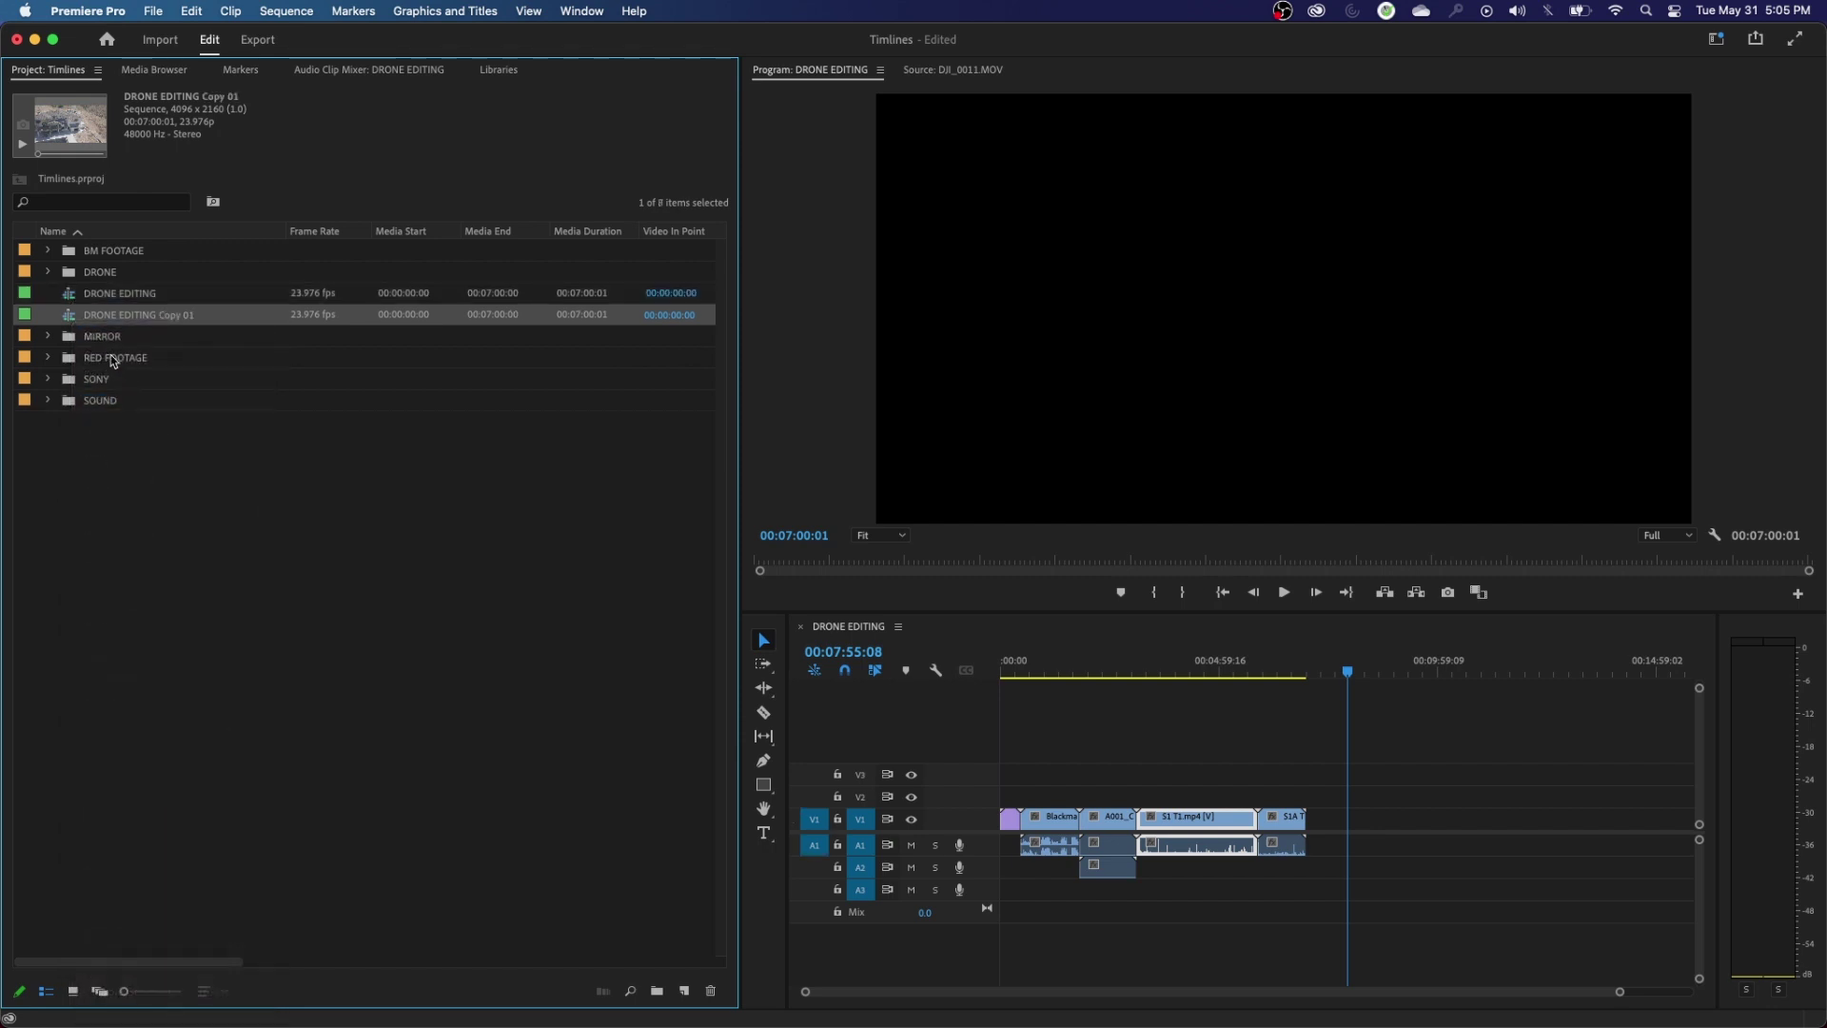
{"action": "left_click", "coordinate": [185, 318]}
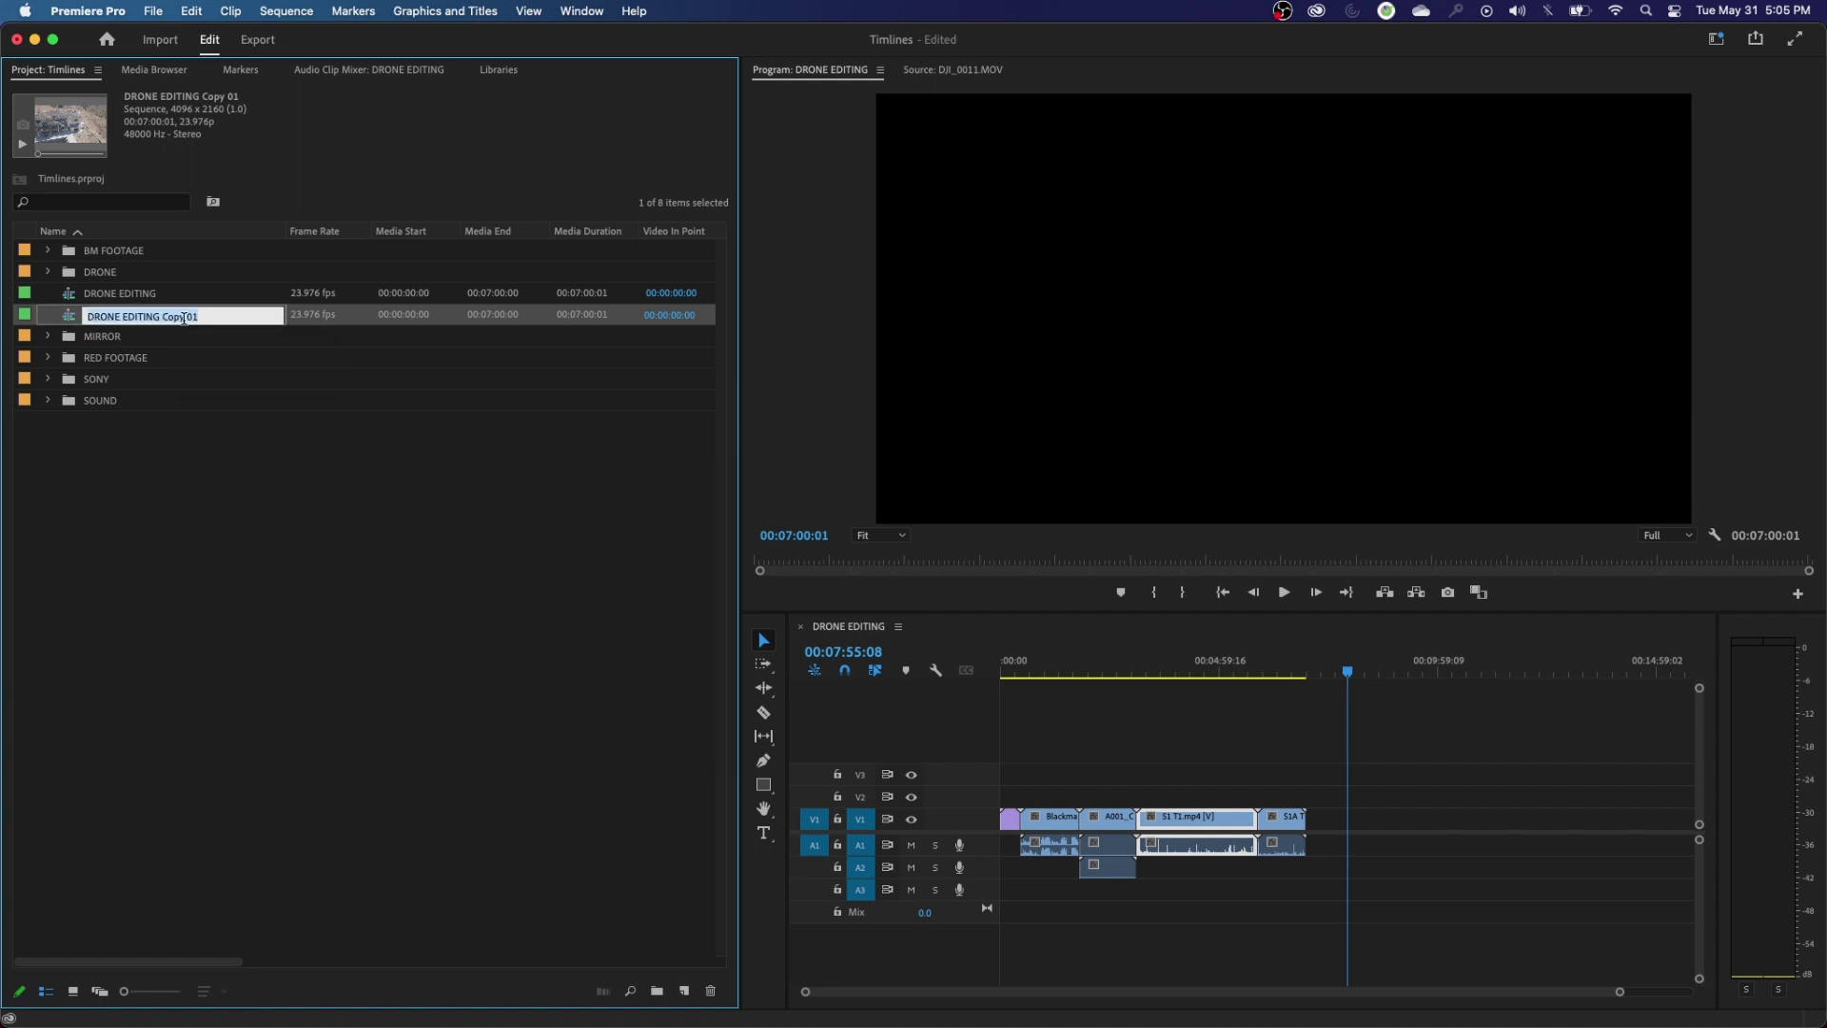
{"action": "type", "text": "RED FOOTAGE EDITING"}
{"action": "key", "text": "Return"}
- Open the RED FOOTAGE EDITING sequence in the timeline and compare it with DRONE EDITING, ending on RED FOOTAGE EDITING
{"action": "left_click", "coordinate": [70, 319]}
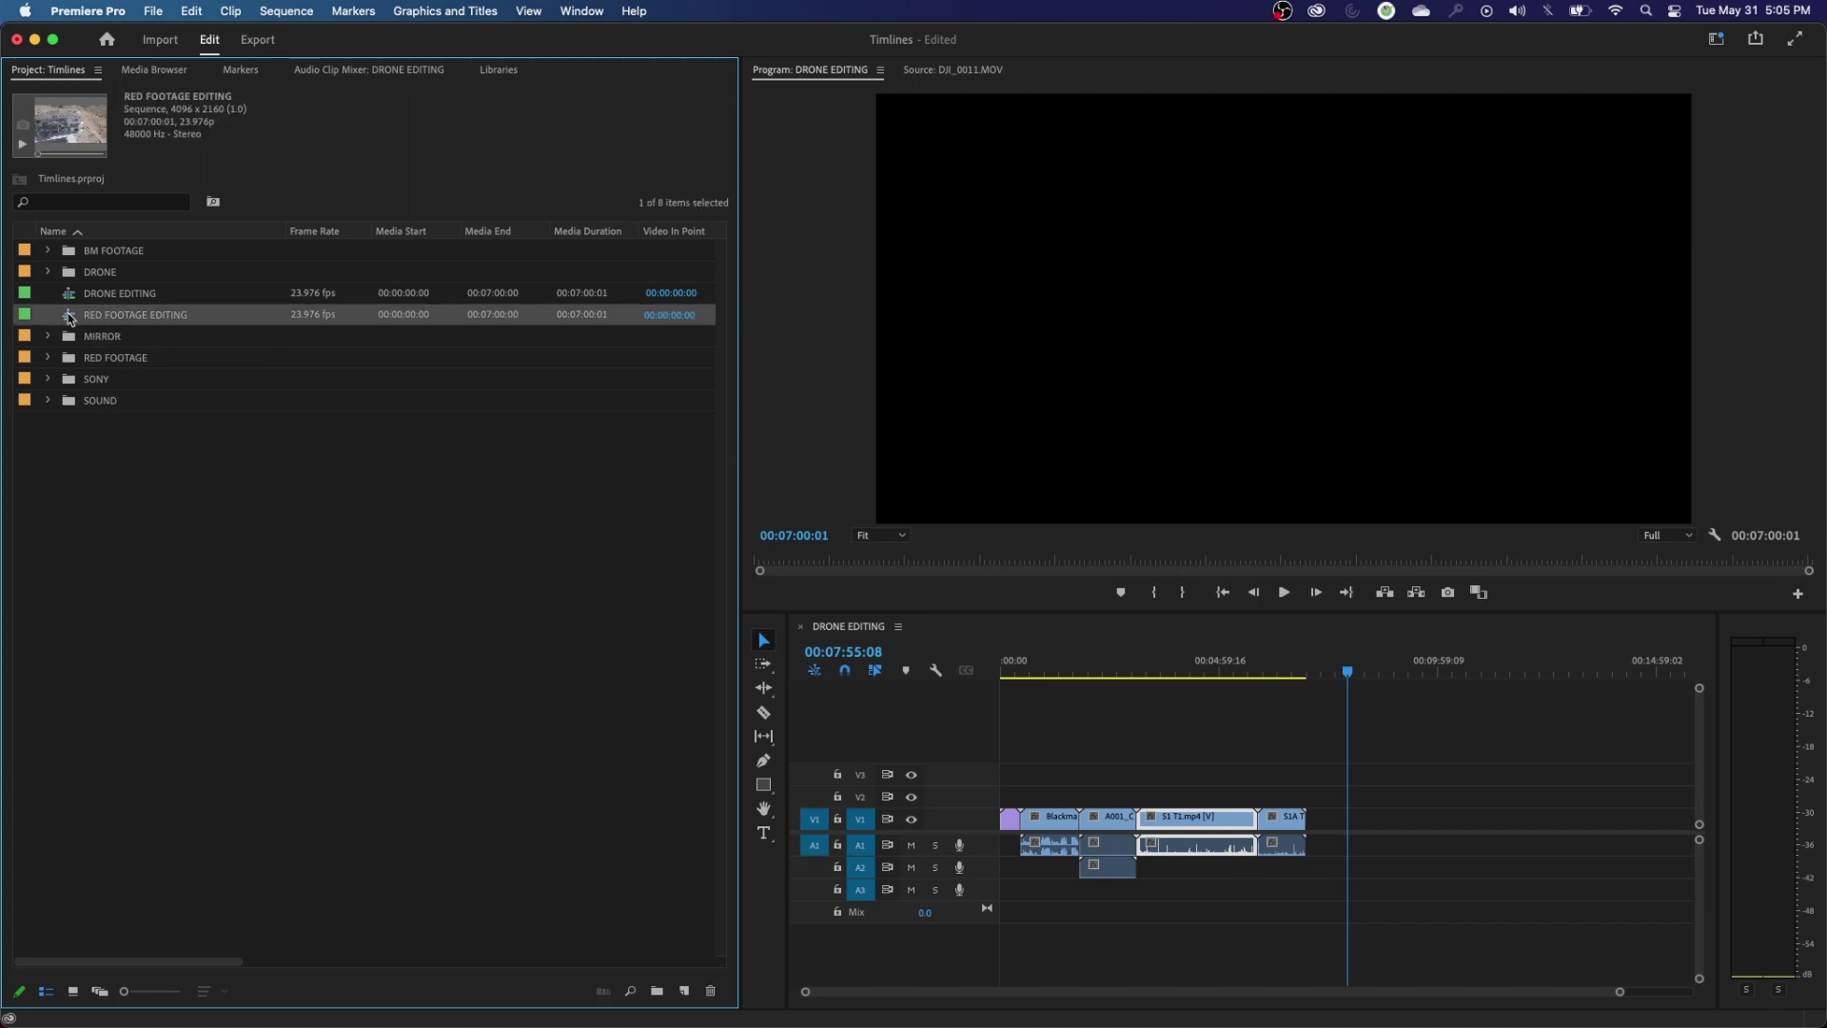
{"action": "double_click", "coordinate": [70, 319]}
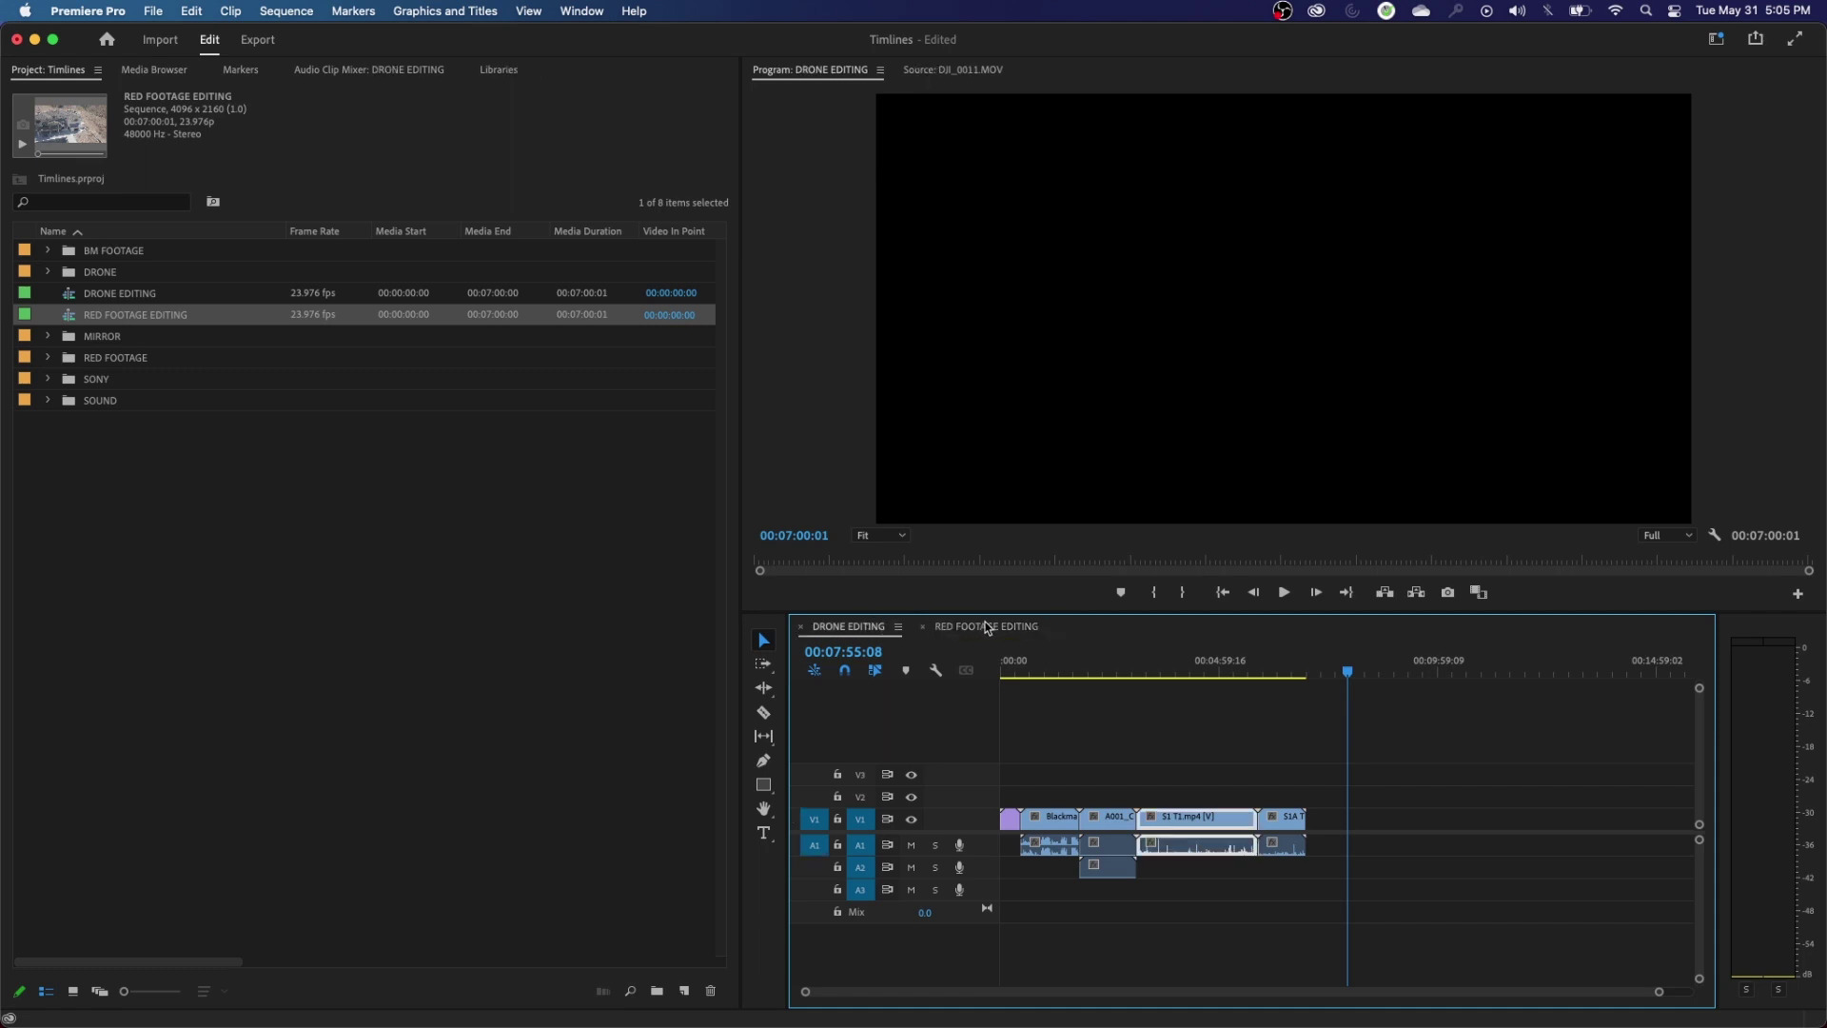
{"action": "left_click", "coordinate": [839, 626]}
{"action": "left_click", "coordinate": [1011, 630]}
{"action": "left_click", "coordinate": [856, 630]}
{"action": "left_click", "coordinate": [986, 630]}
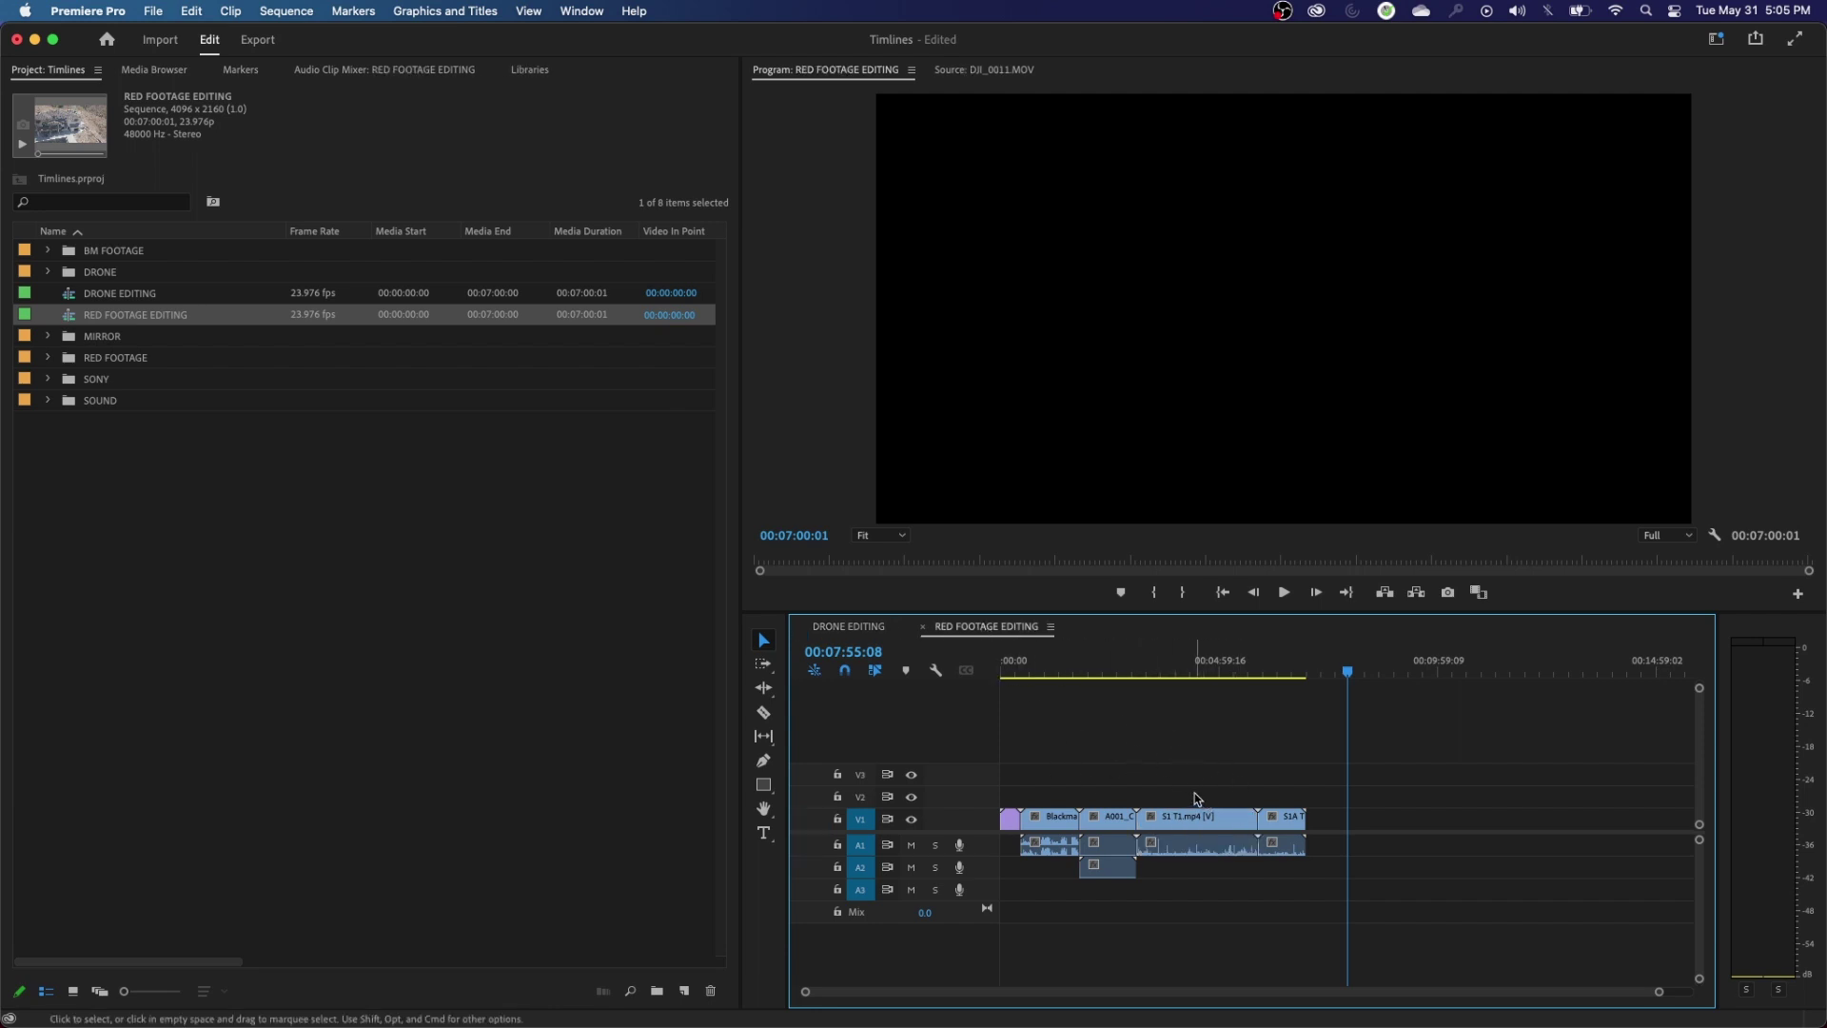
- Delete all clips from the RED FOOTAGE EDITING sequence and return the playhead to the start
{"action": "key", "text": "super+a"}
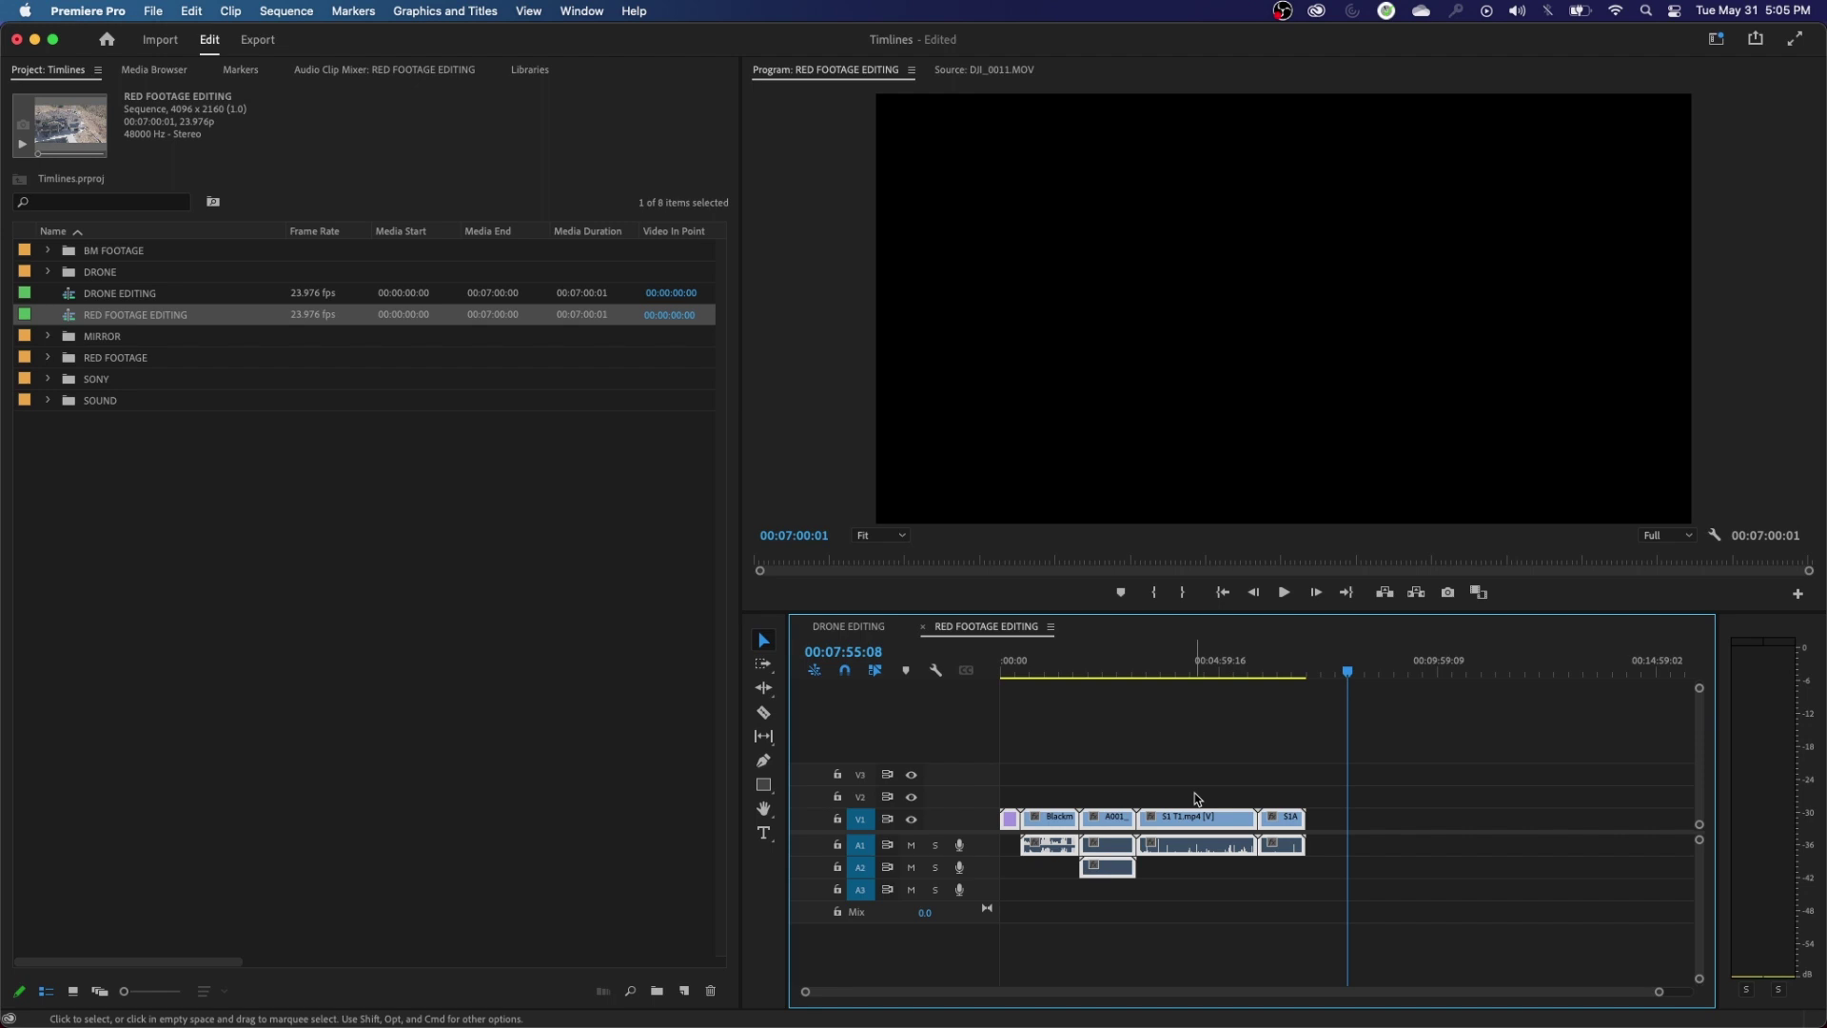
{"action": "key", "text": "Delete"}
{"action": "key", "text": "Home"}
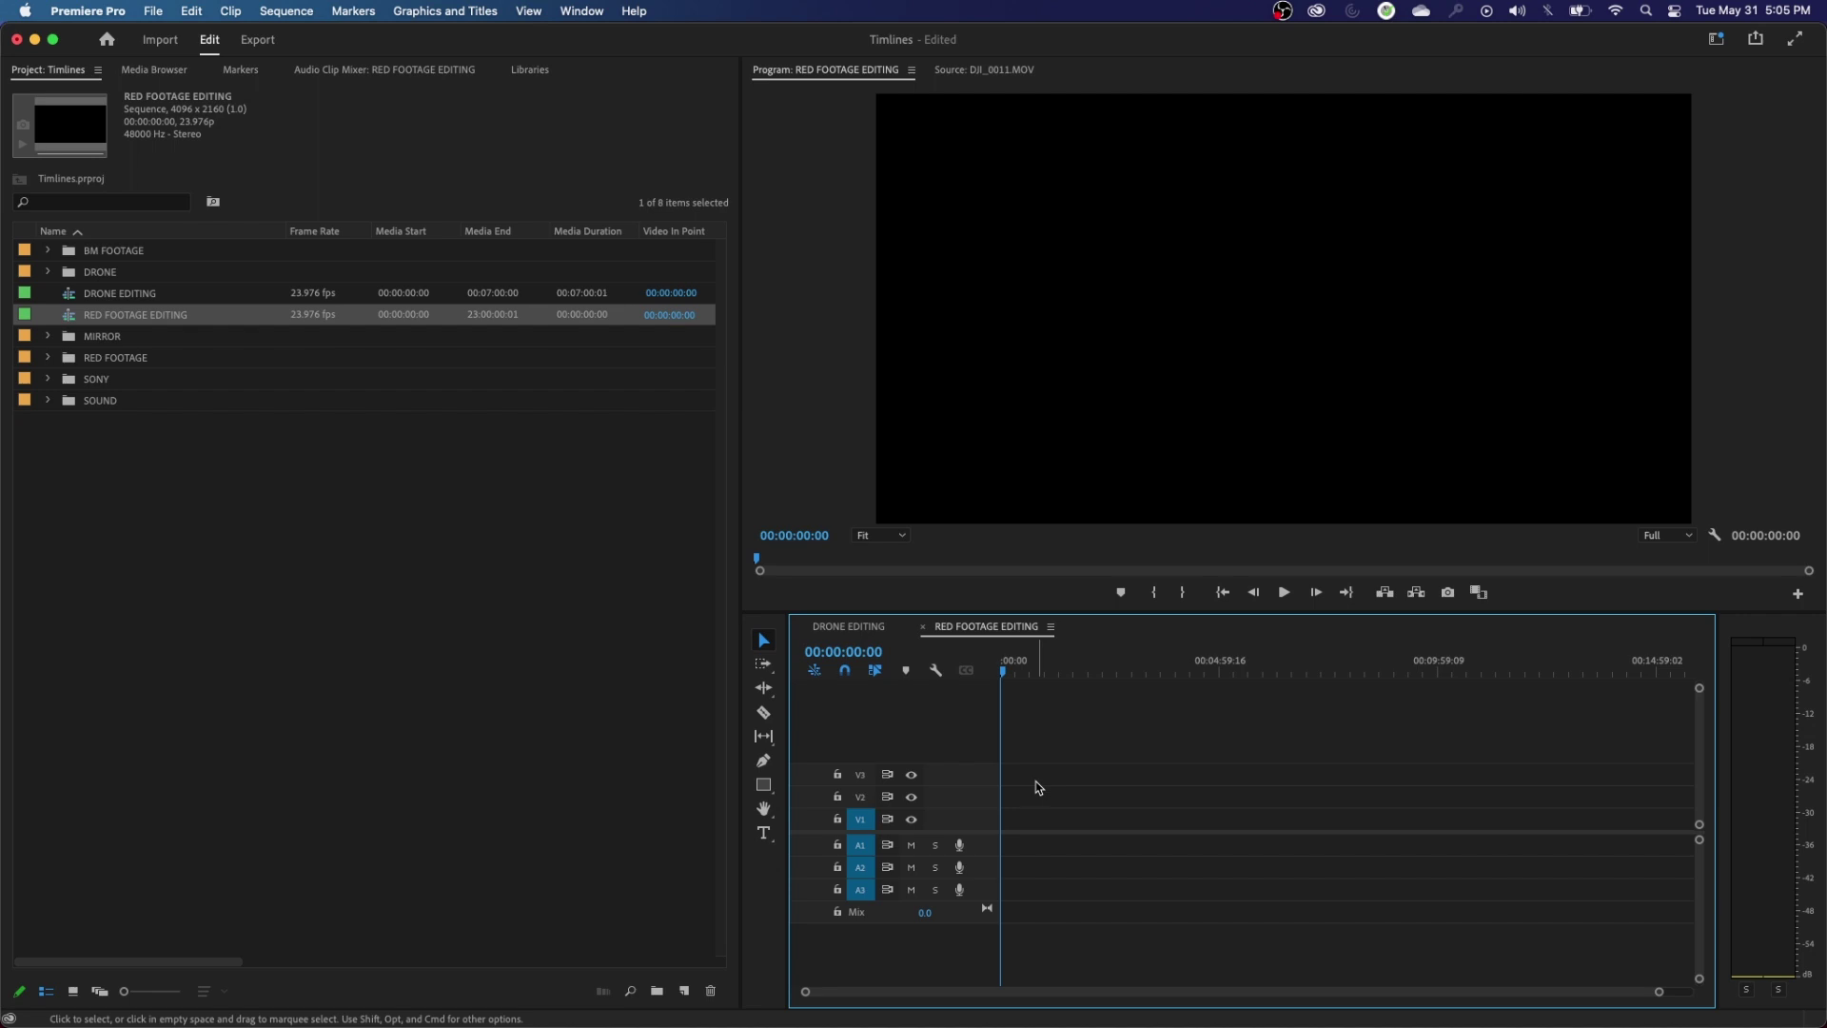
- Close both the RED FOOTAGE EDITING and DRONE EDITING sequences in the timeline
{"action": "left_click", "coordinate": [877, 631]}
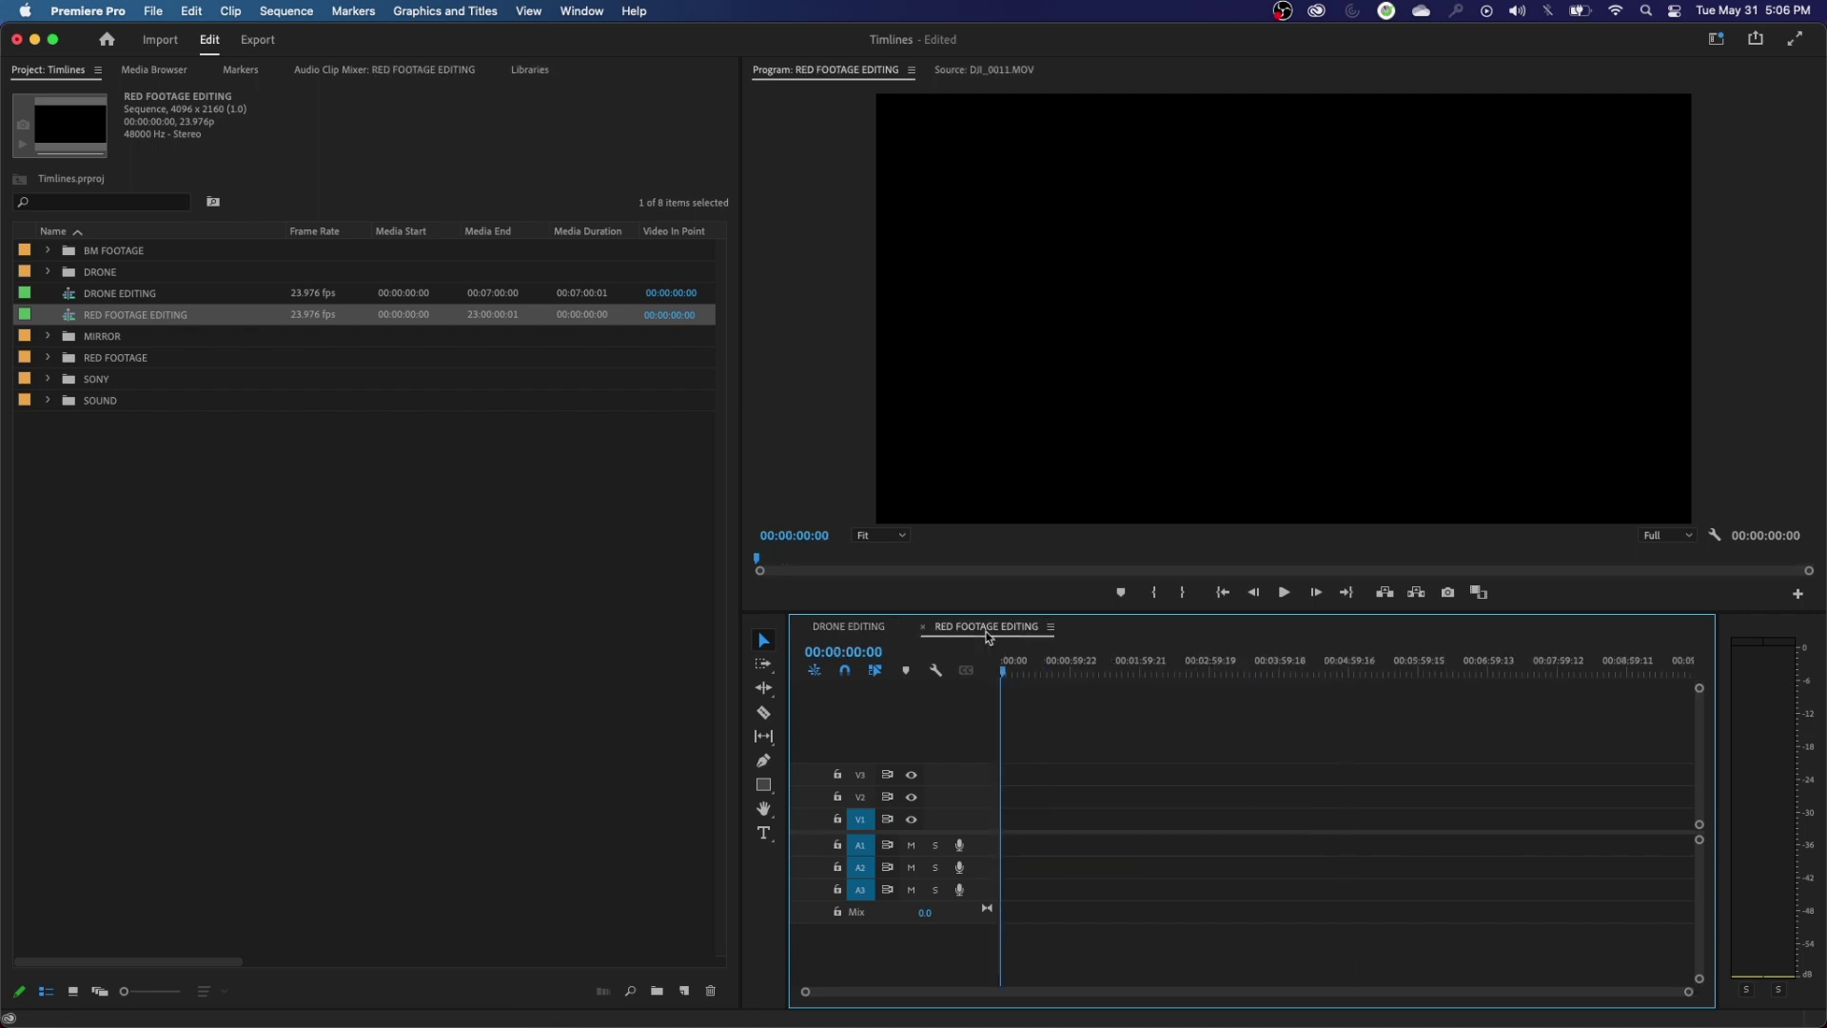
{"action": "left_click", "coordinate": [937, 628]}
{"action": "left_click", "coordinate": [921, 628]}
{"action": "left_click", "coordinate": [801, 627]}
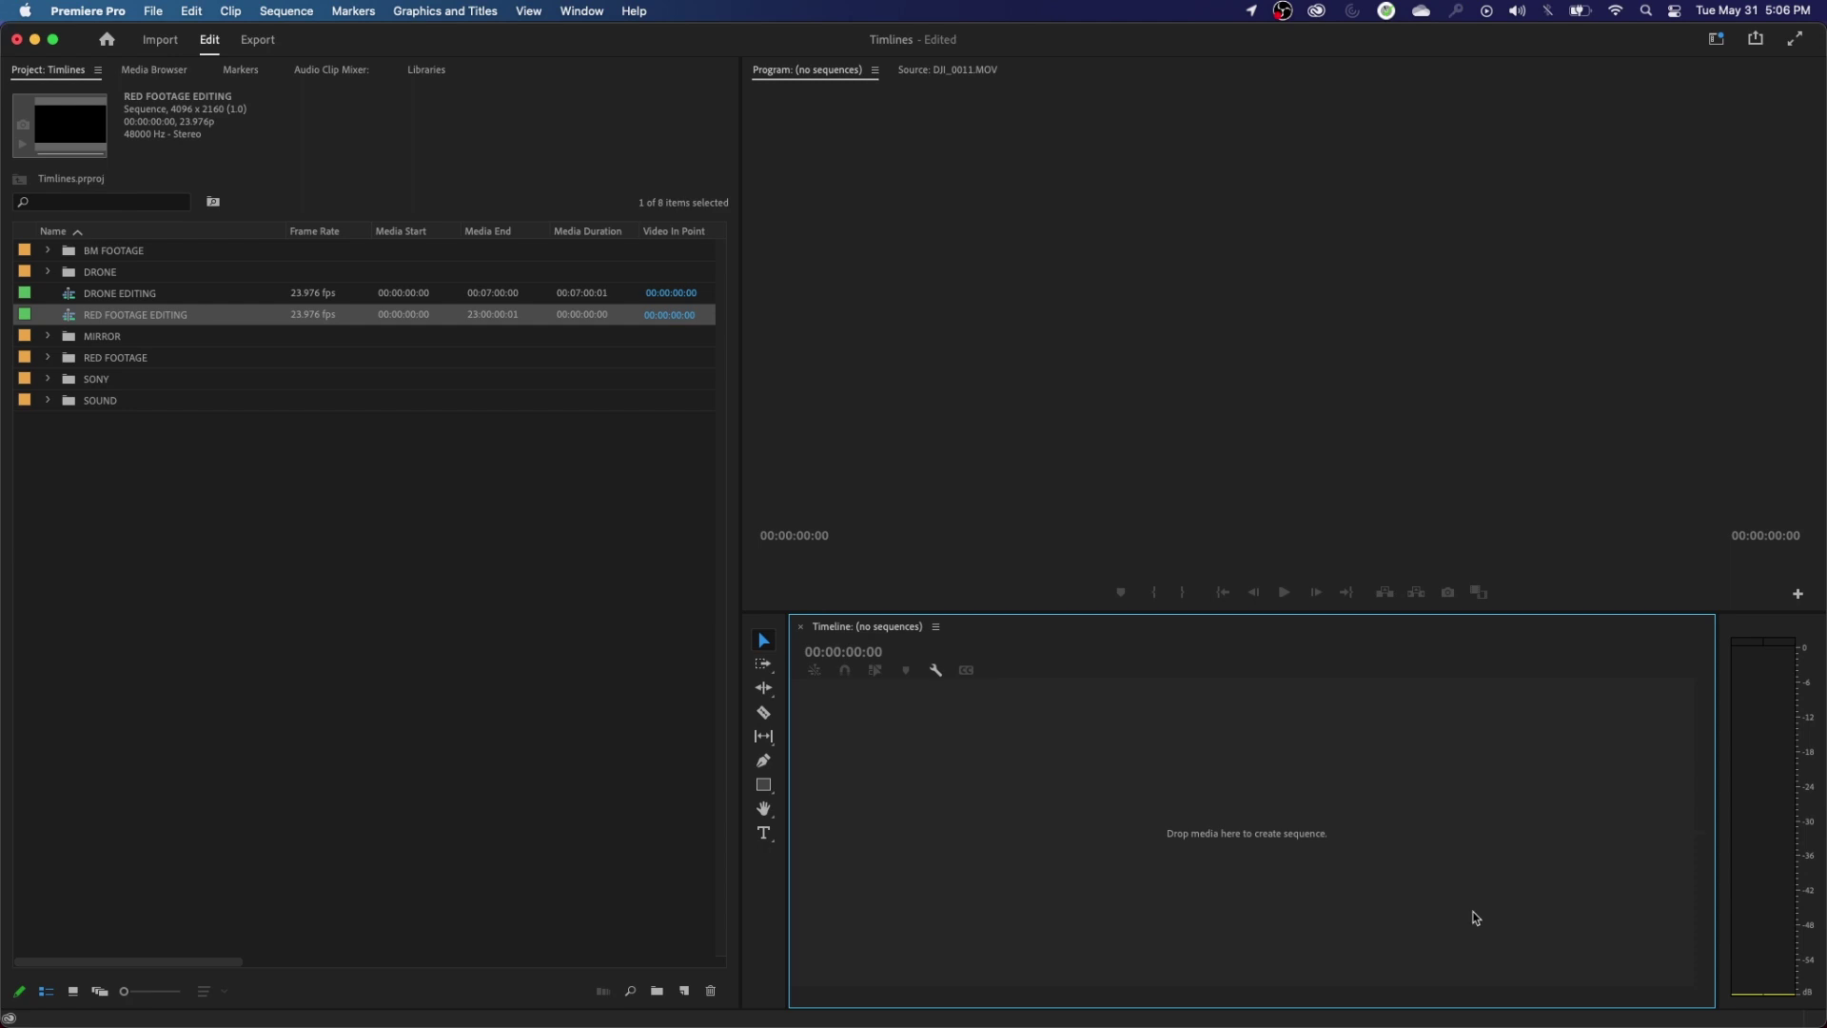
- Search the project for "sequence", select each of the two sequences in turn, and clear the search
{"action": "left_click", "coordinate": [199, 439]}
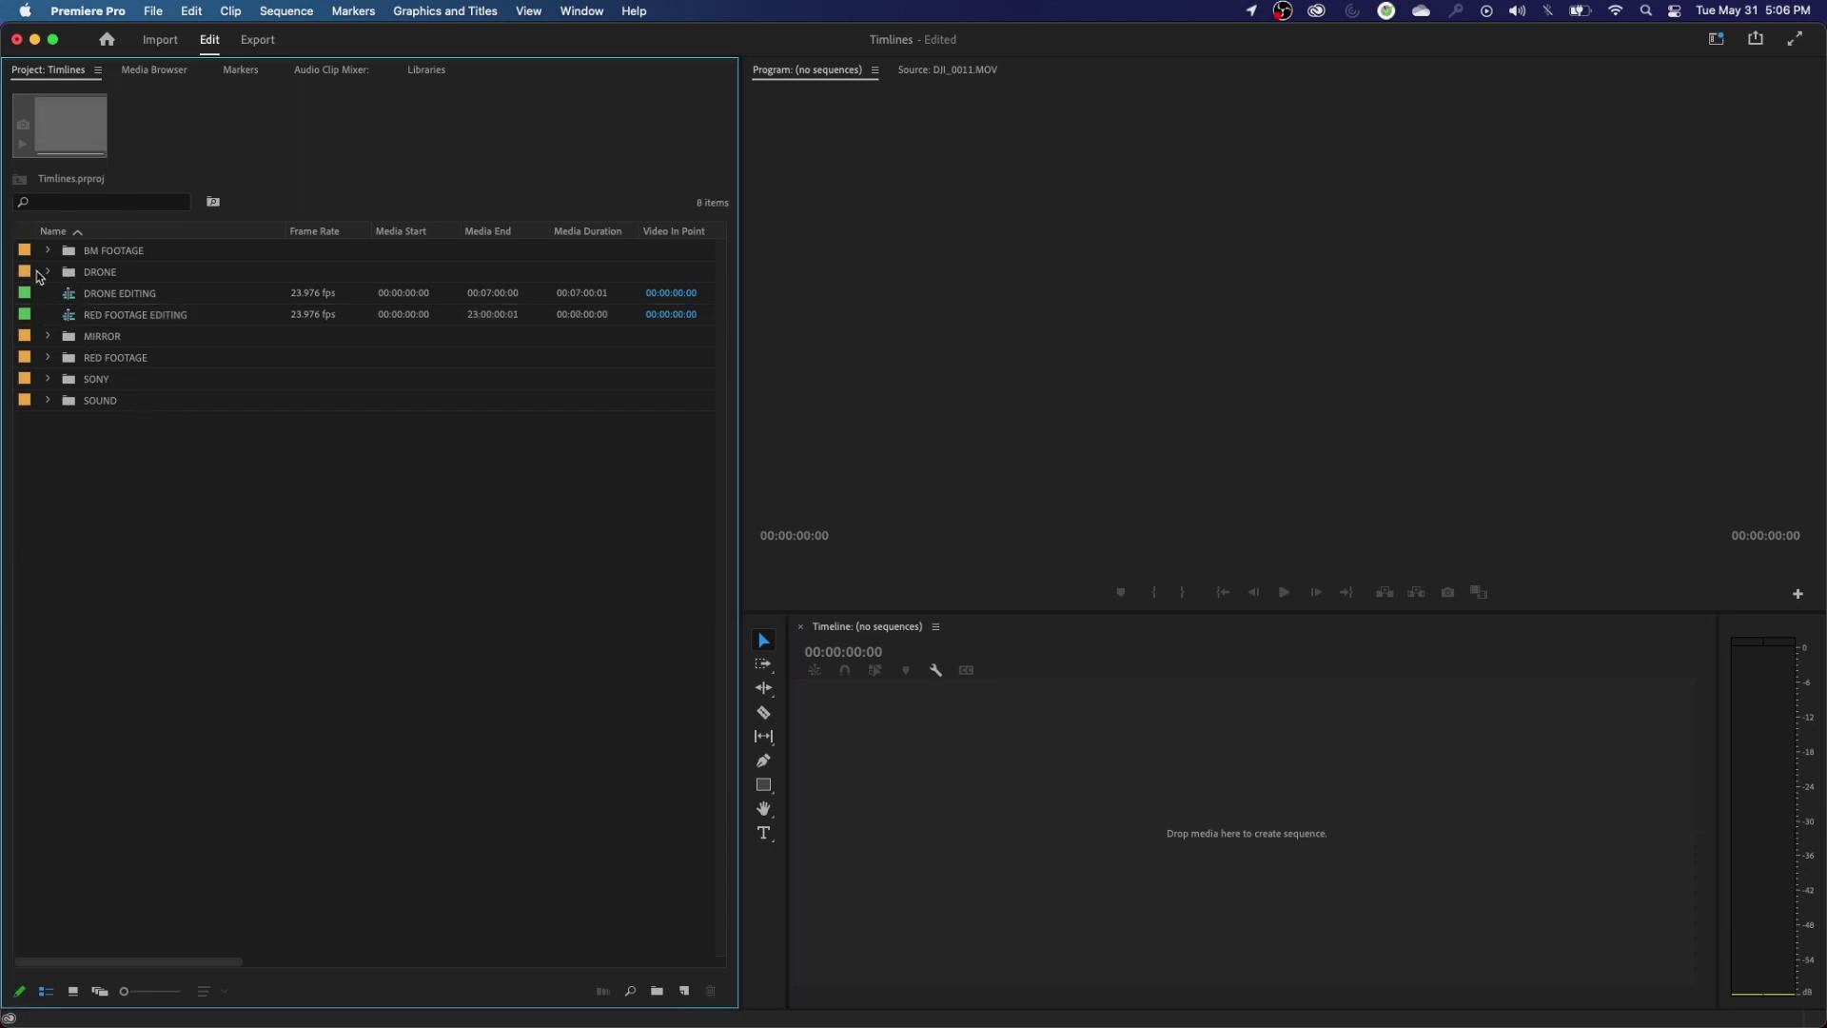
{"action": "left_click", "coordinate": [48, 204]}
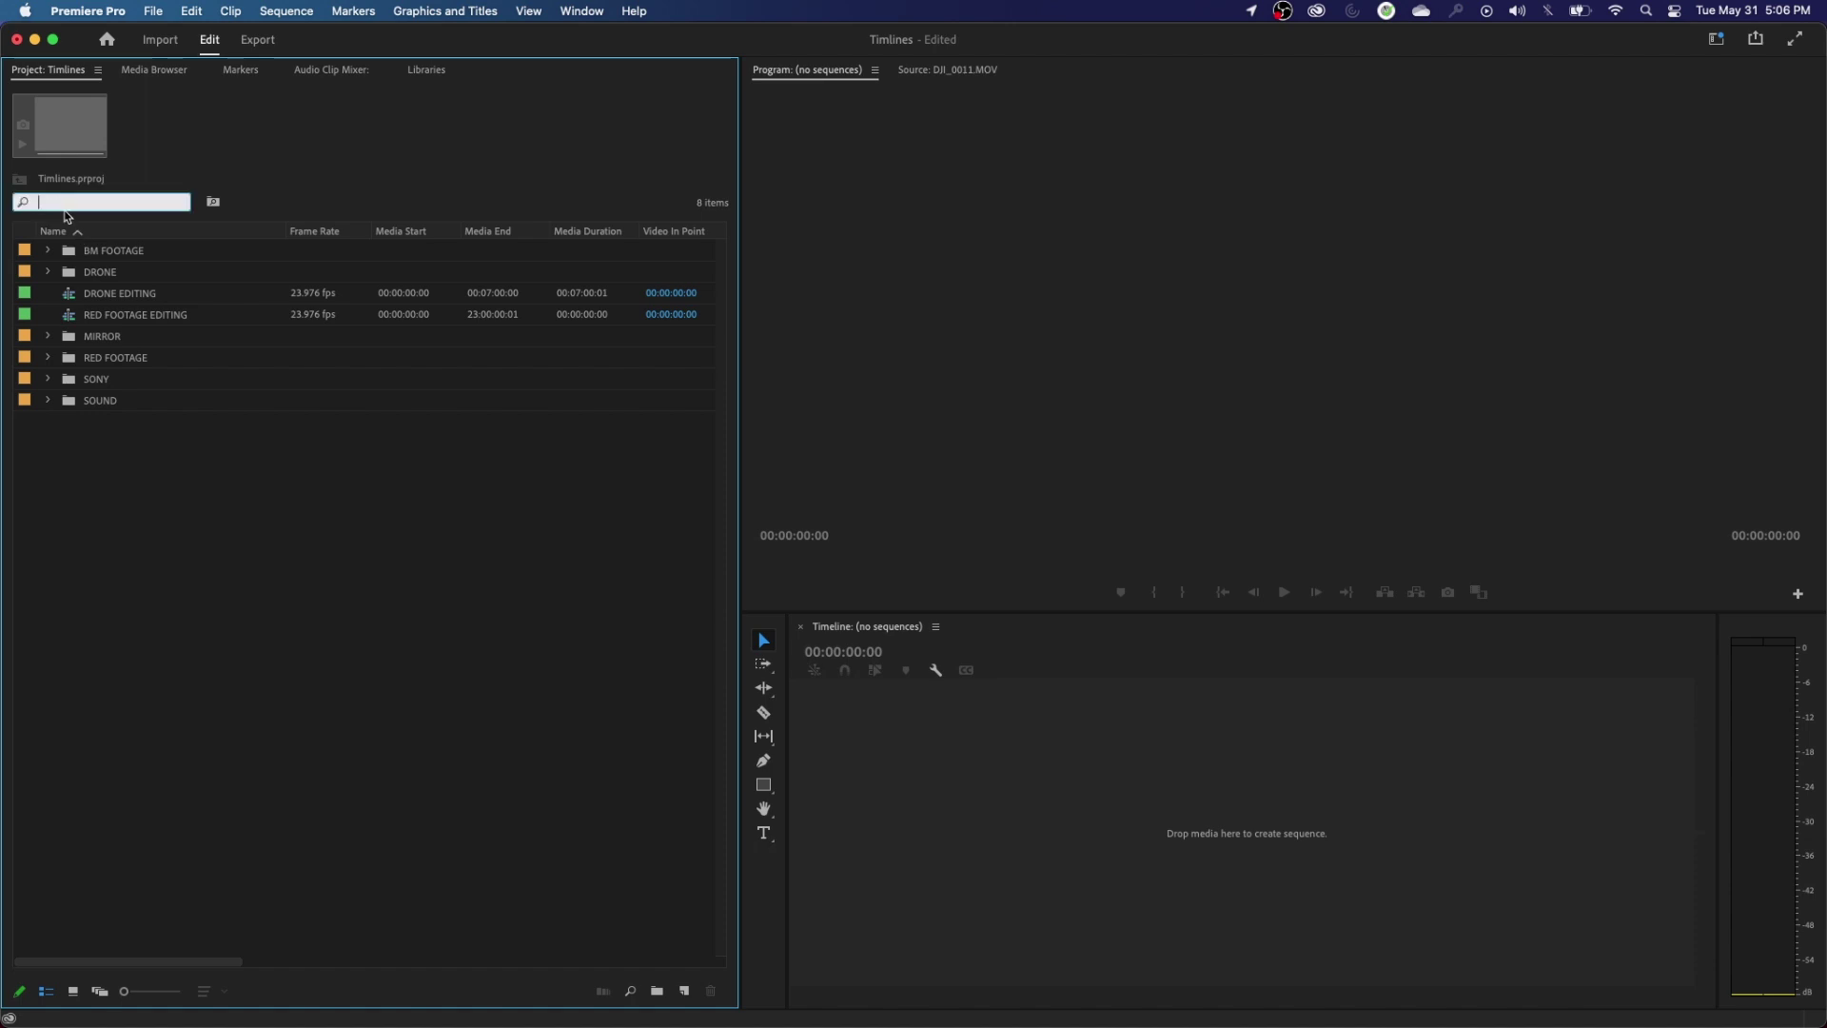
{"action": "type", "text": "sequence"}
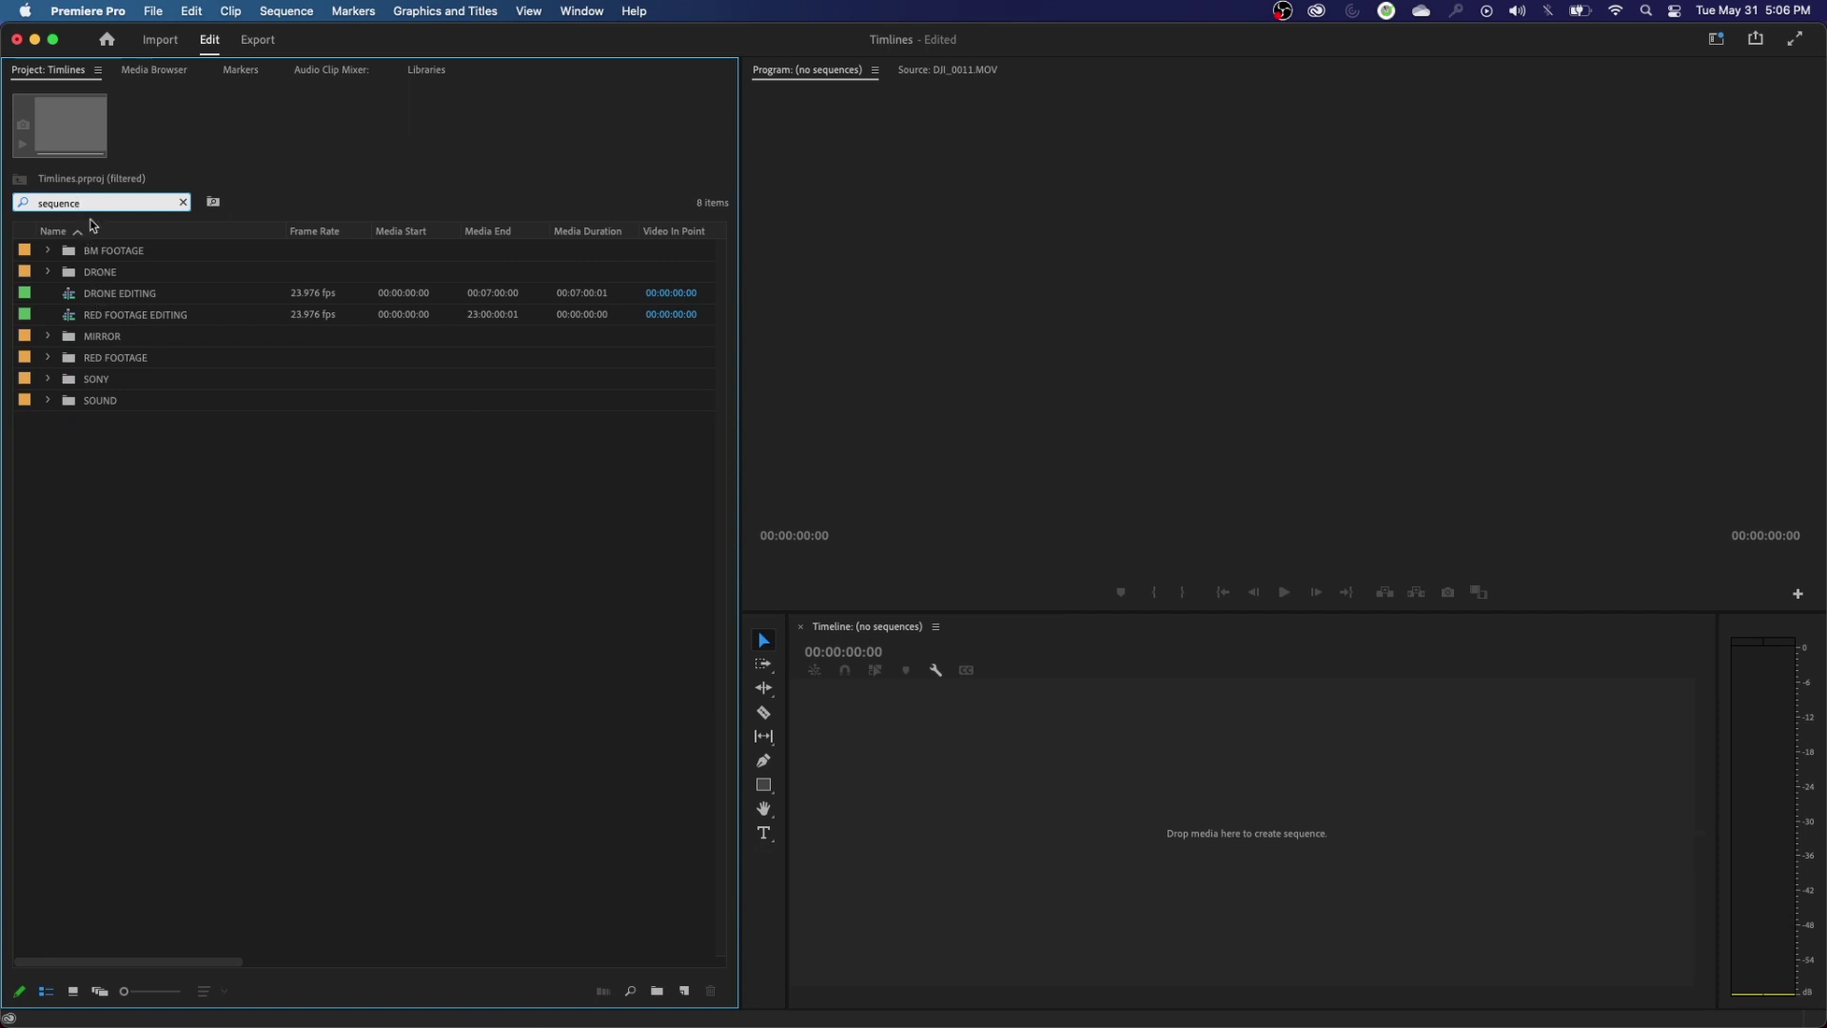
{"action": "left_click", "coordinate": [72, 296]}
{"action": "left_click", "coordinate": [73, 315]}
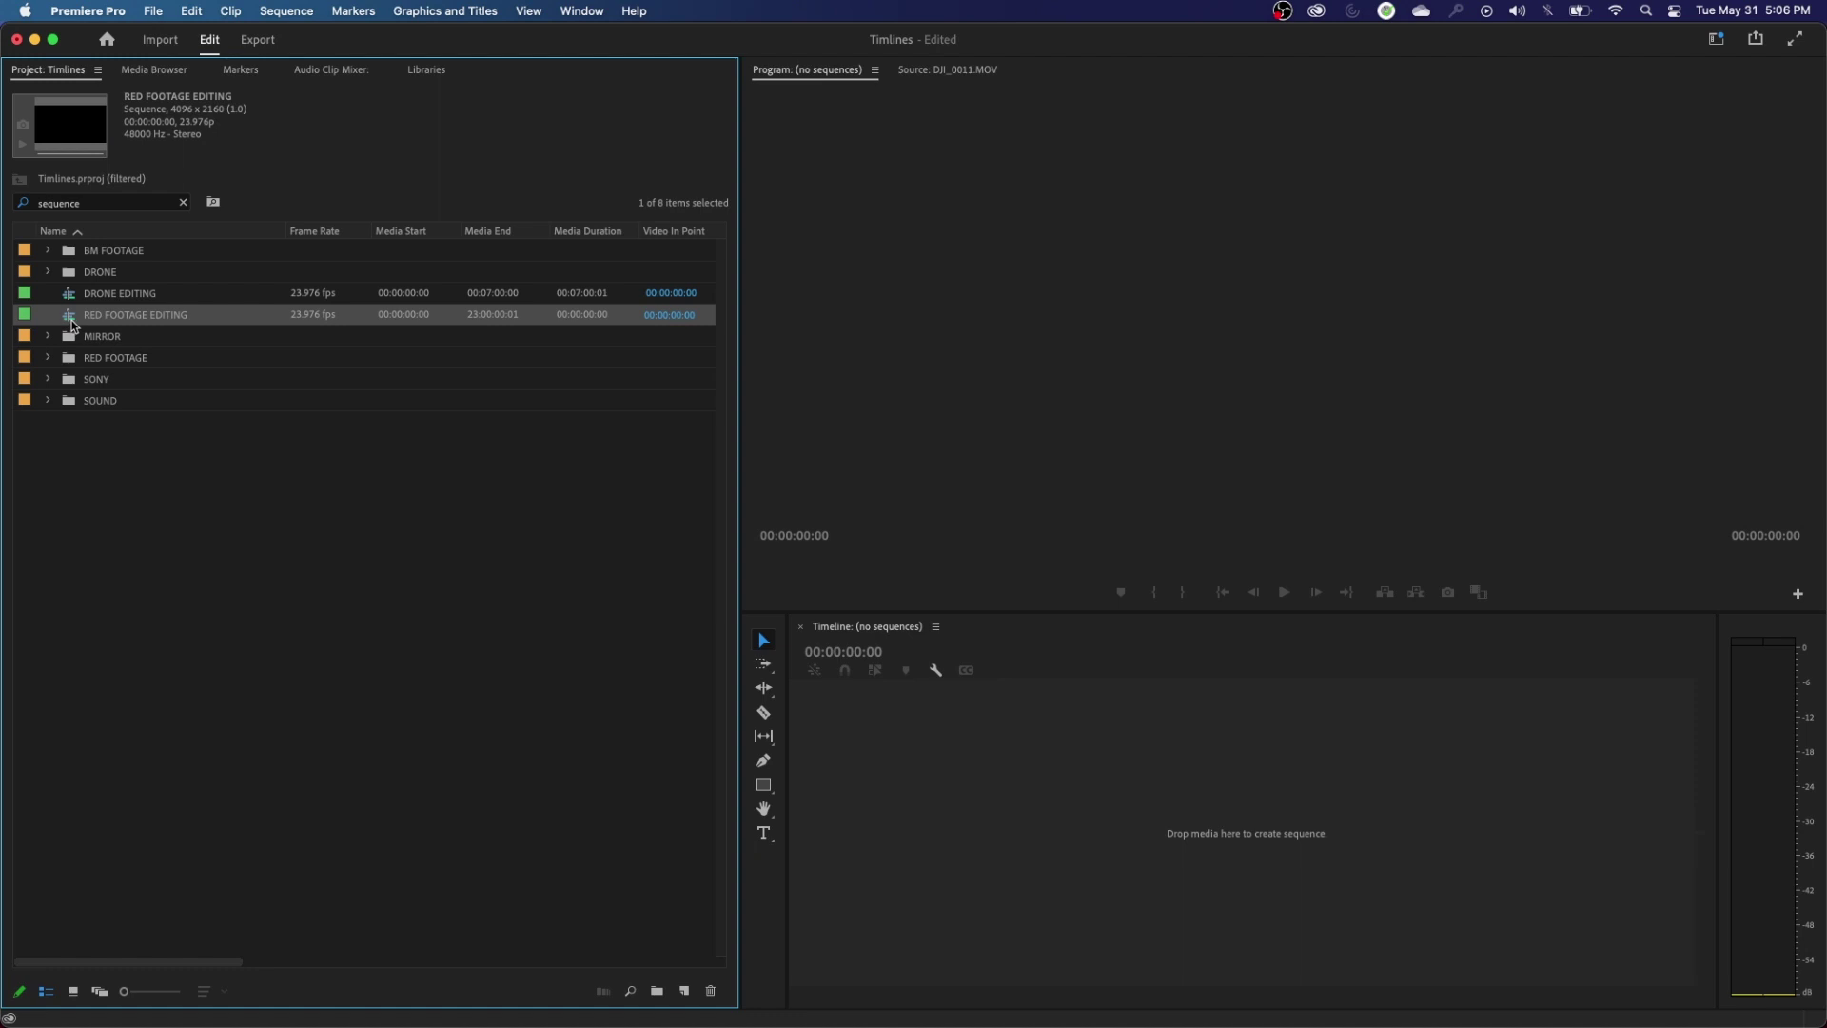
{"action": "left_click", "coordinate": [187, 494]}
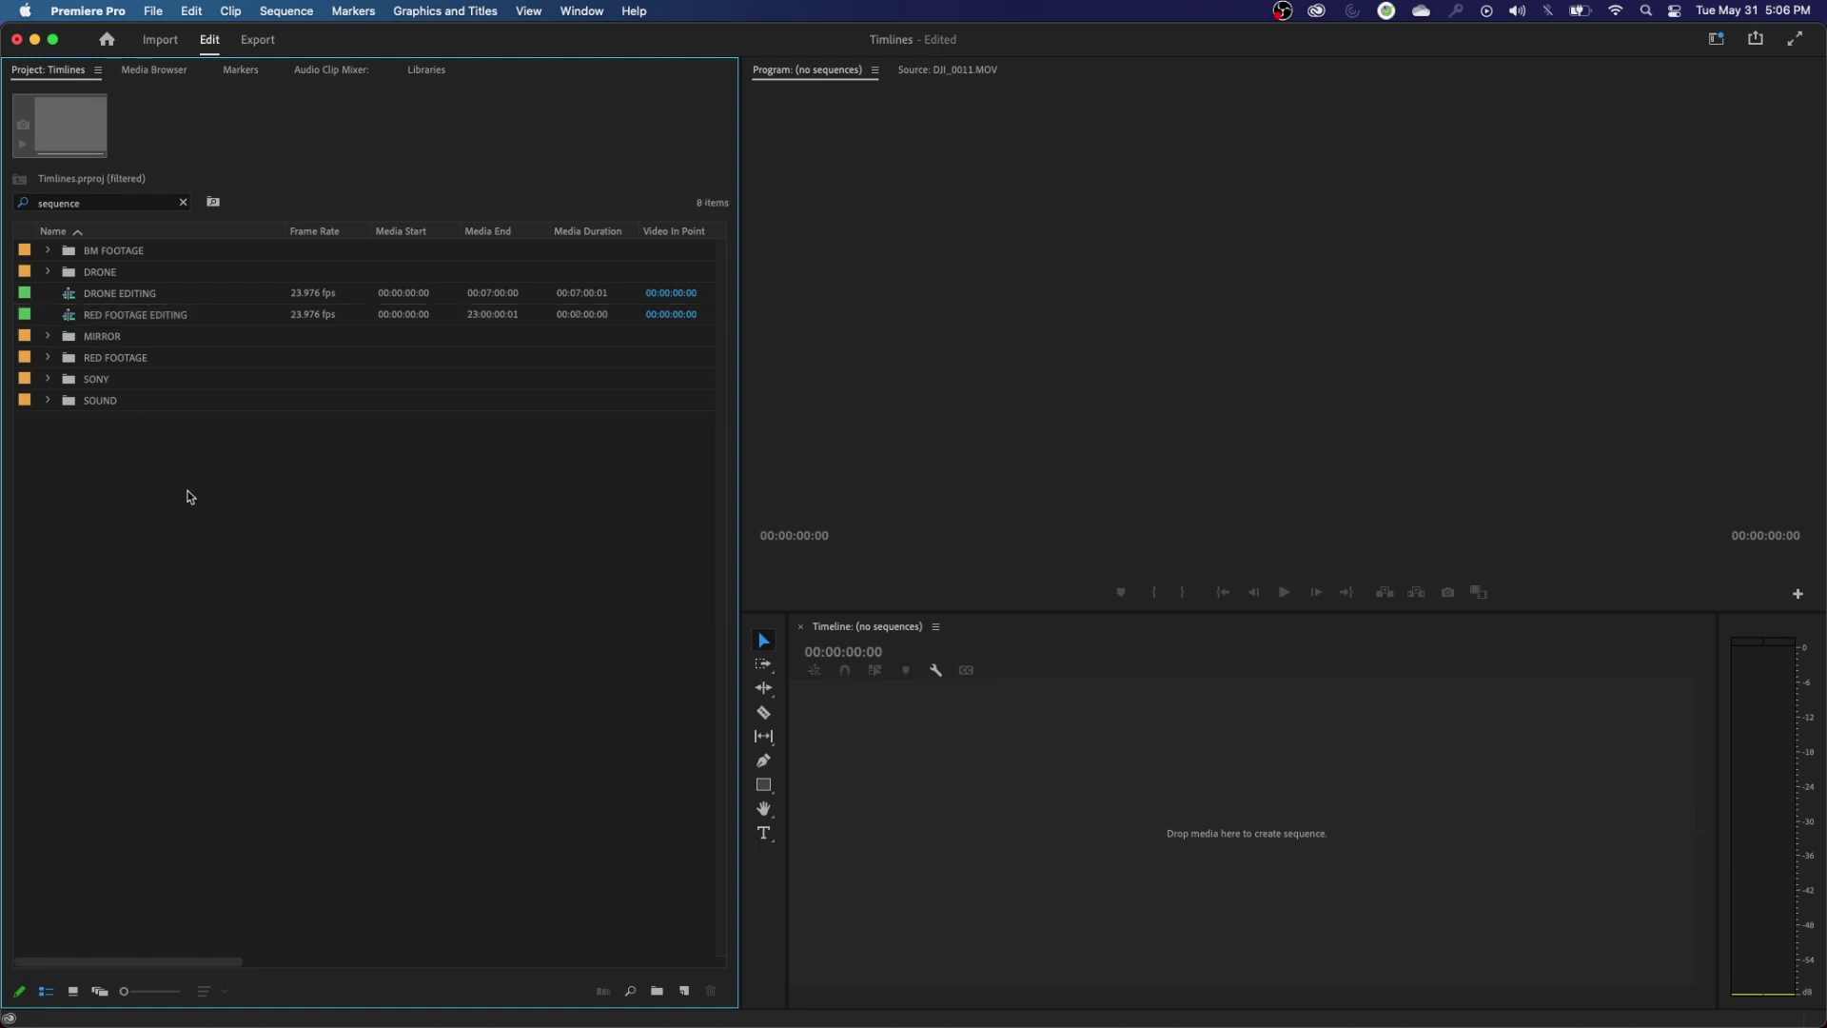
{"action": "left_click", "coordinate": [183, 203]}
- Move the RED FOOTAGE EDITING sequence into the SOUND bin and reopen DRONE EDITING with the playhead at its start
{"action": "left_click", "coordinate": [94, 320]}
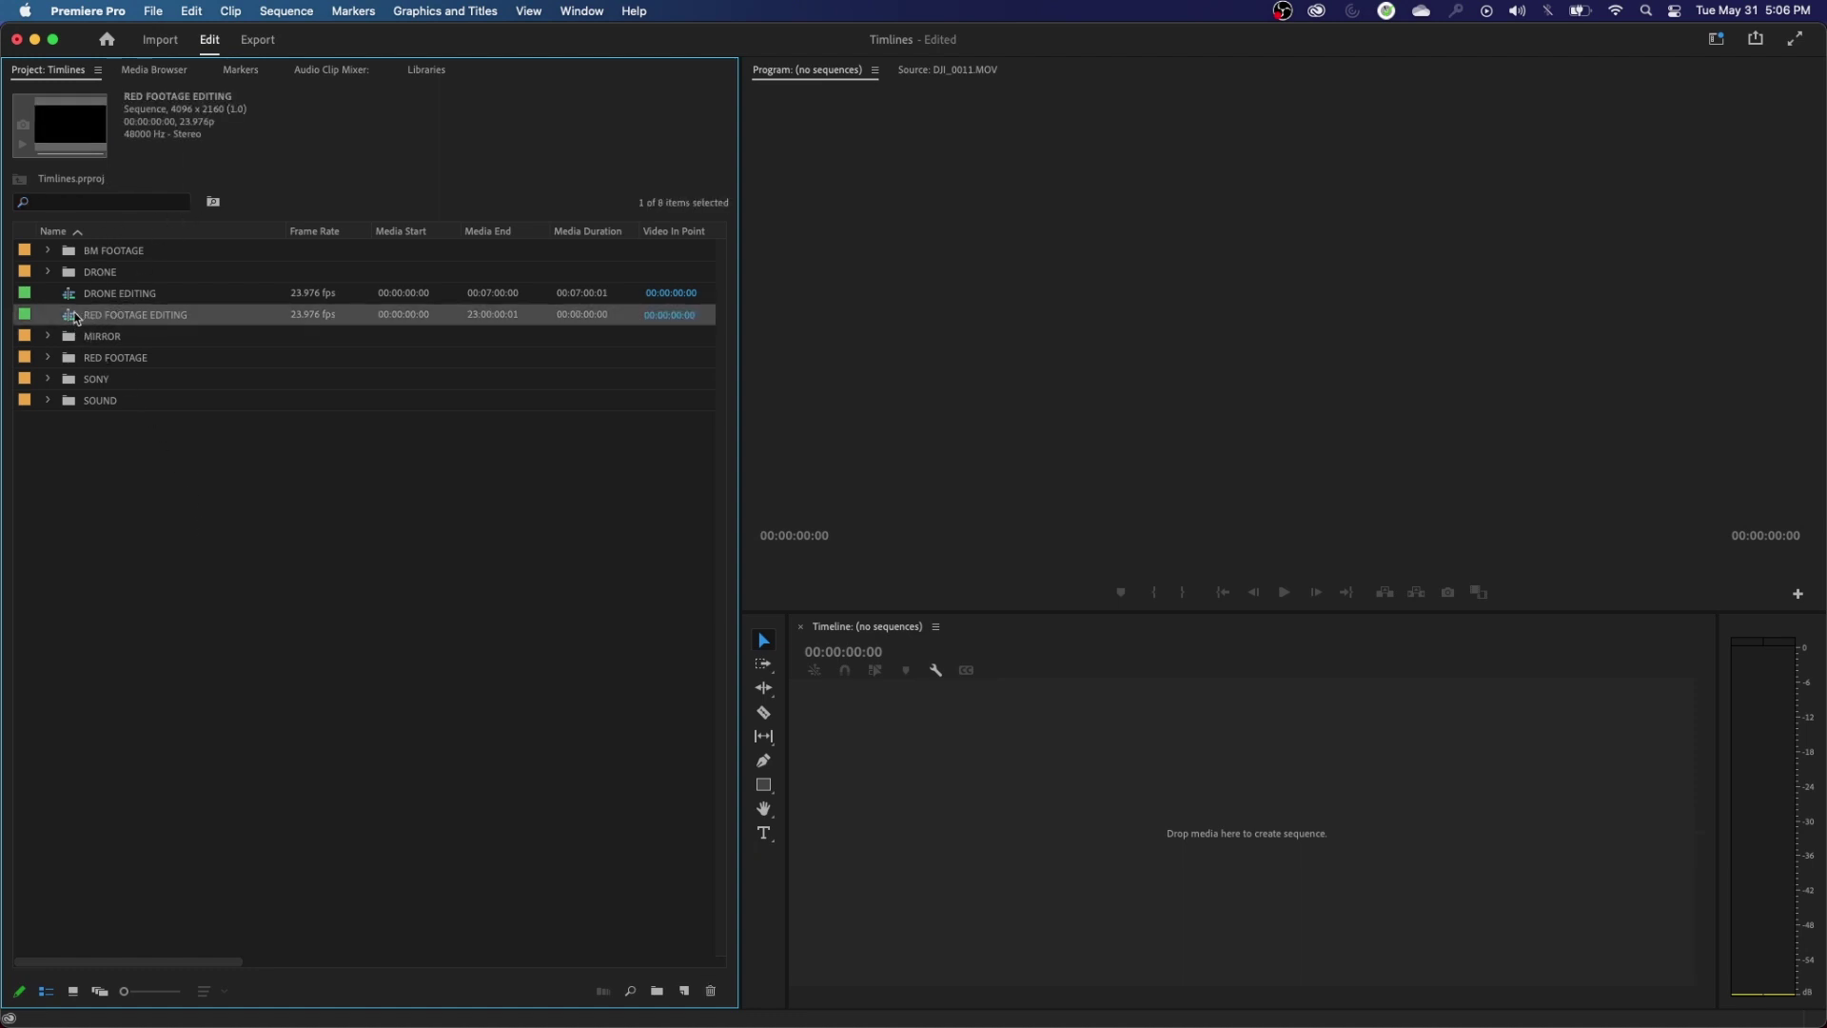
{"action": "key", "text": "Delete"}
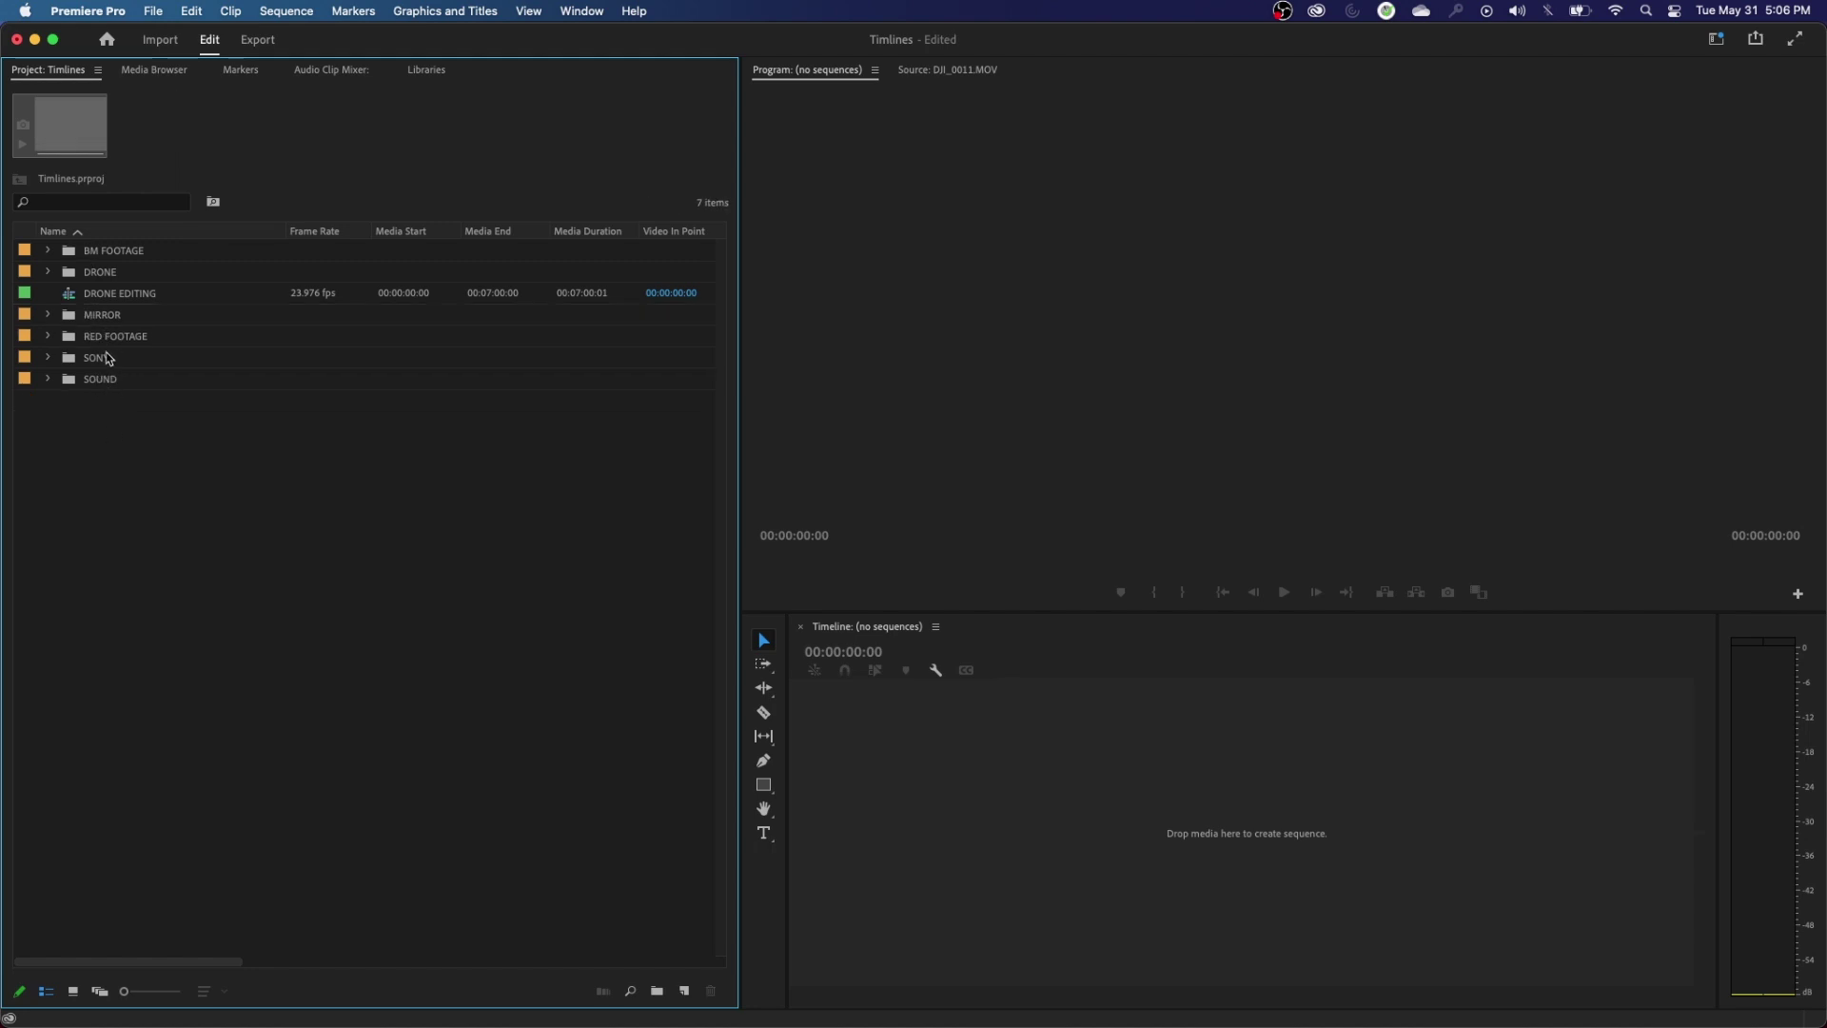
{"action": "double_click", "coordinate": [71, 296]}
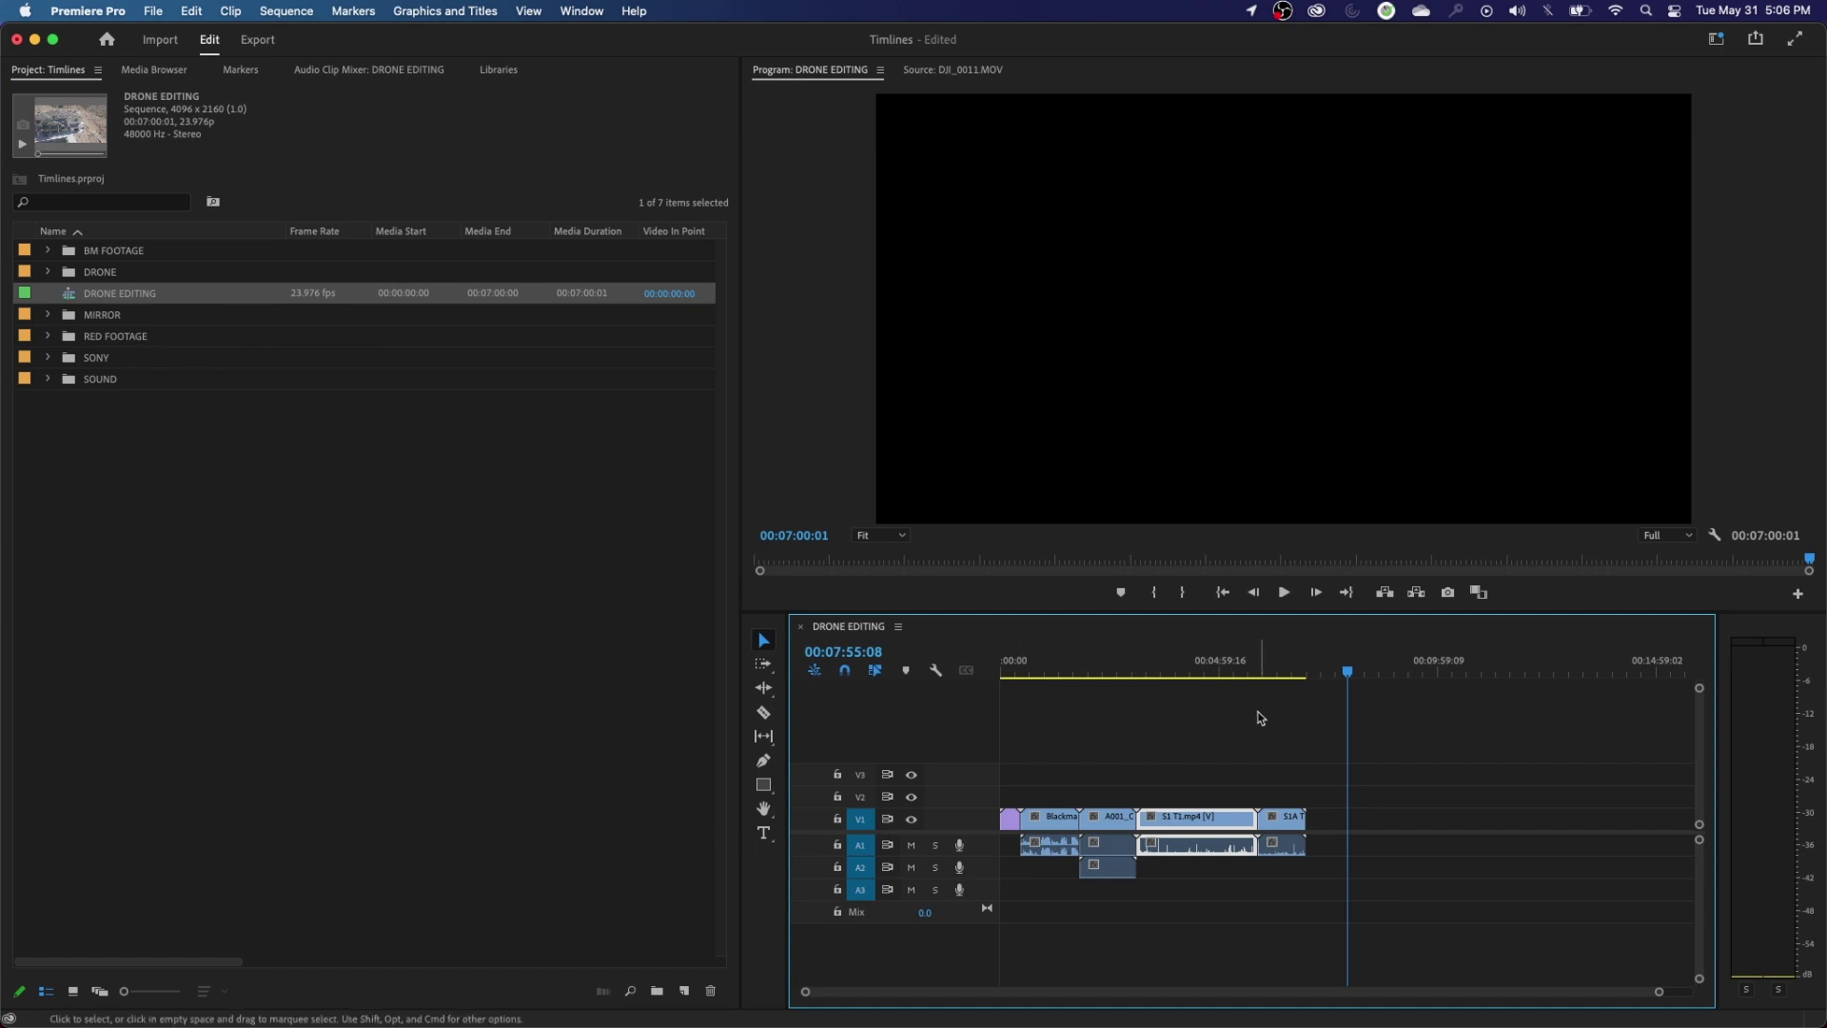
{"action": "key", "text": "Home"}
{"action": "left_click", "coordinate": [76, 400]}
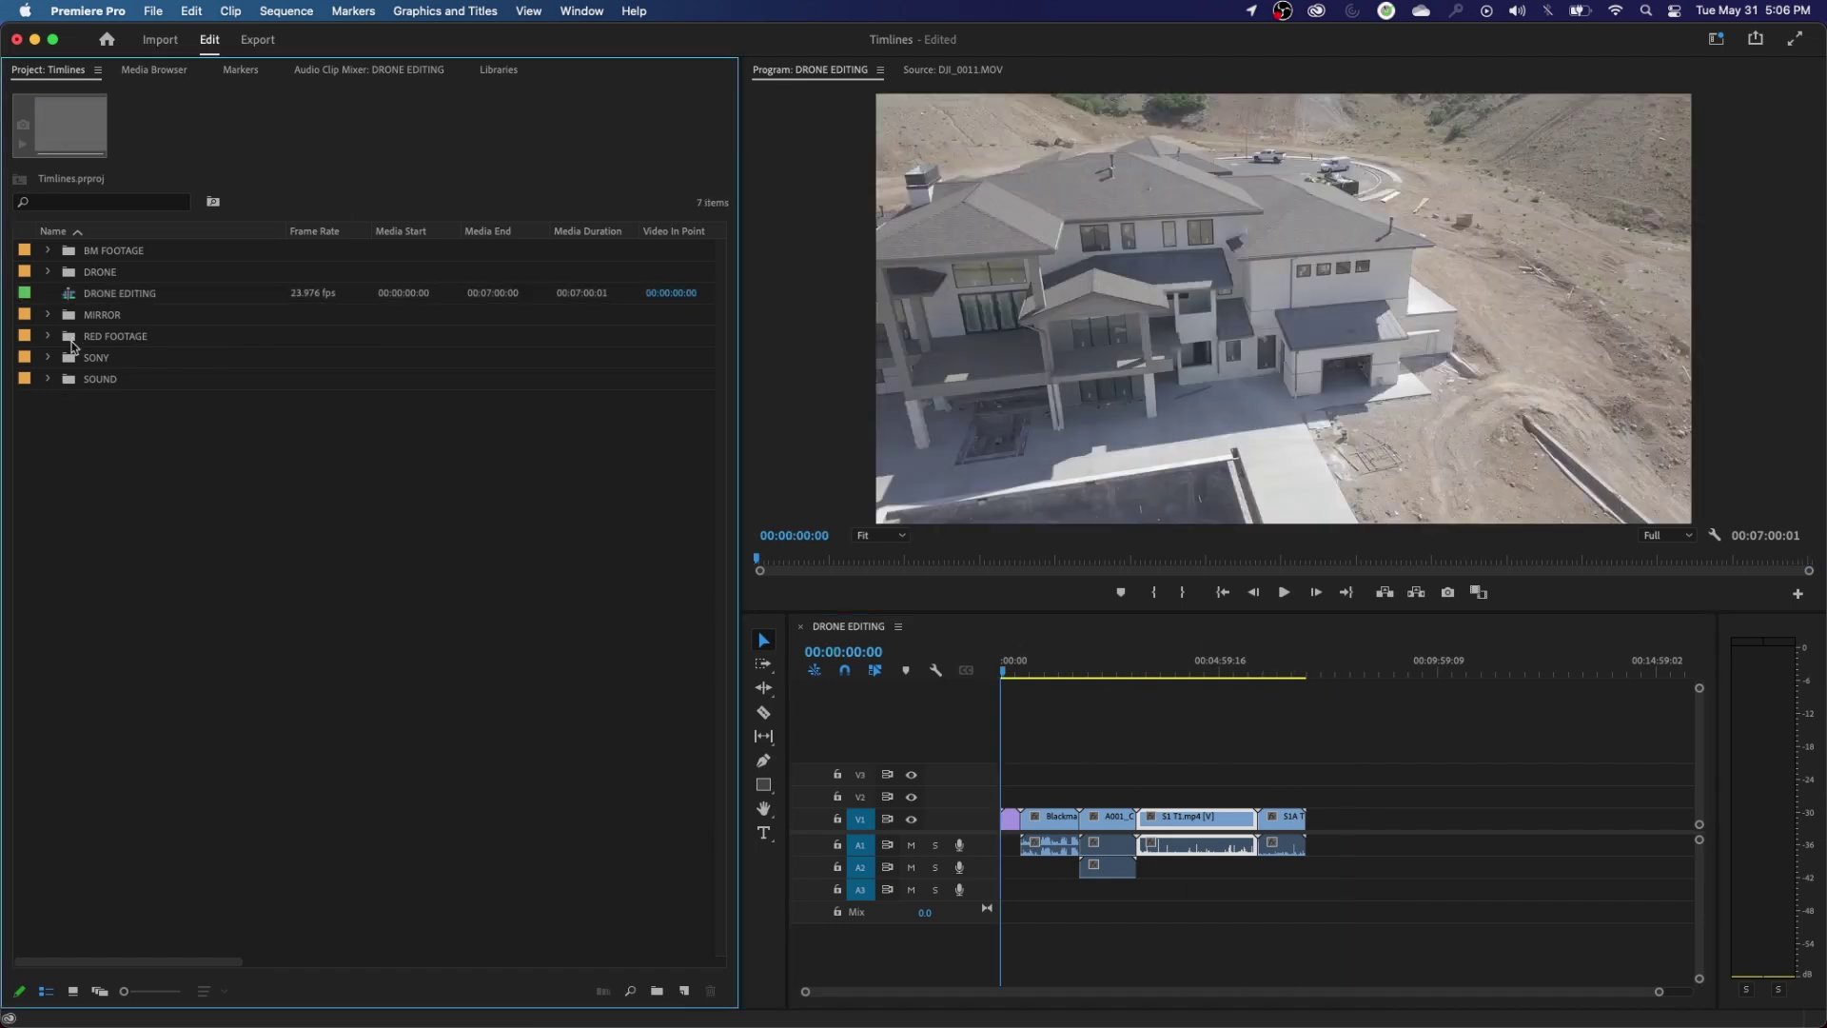
- Search the project for "sequence" and open RED FOOTAGE EDITING from the SOUND bin in the timeline
{"action": "left_click", "coordinate": [58, 206]}
{"action": "type", "text": "se"}
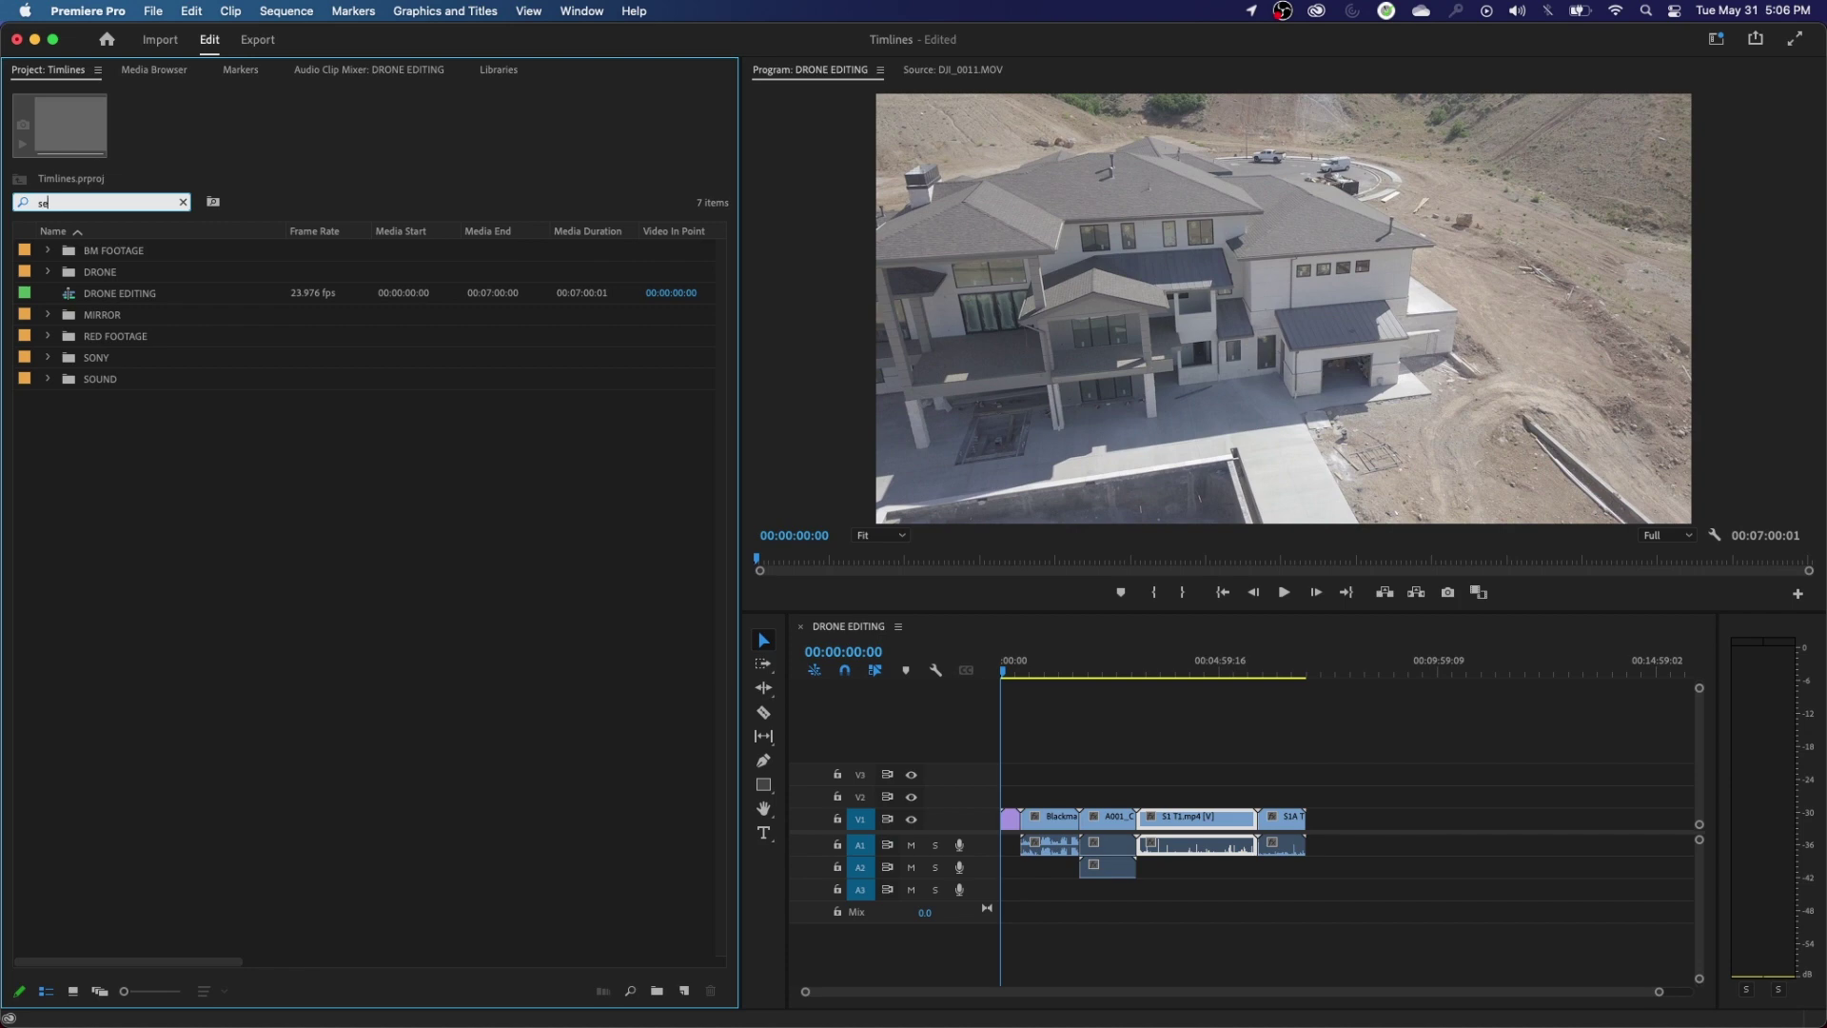
{"action": "type", "text": "quence"}
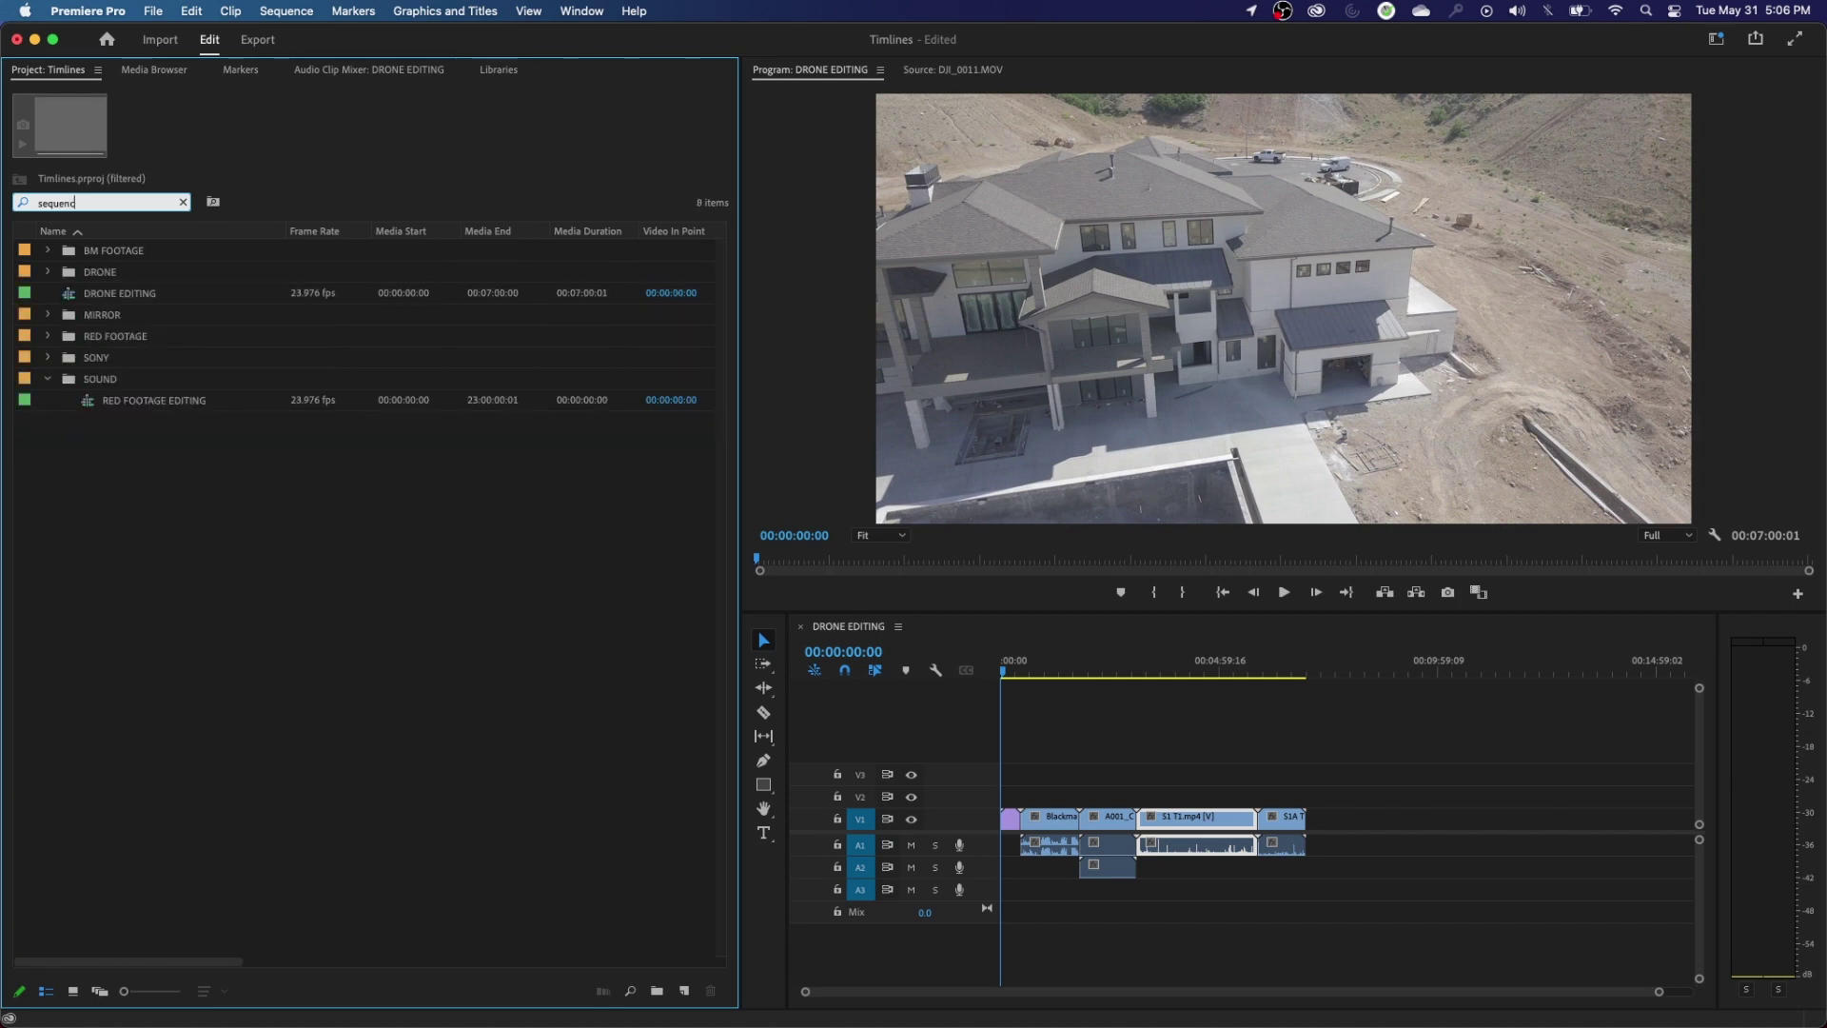
{"action": "left_click", "coordinate": [127, 406]}
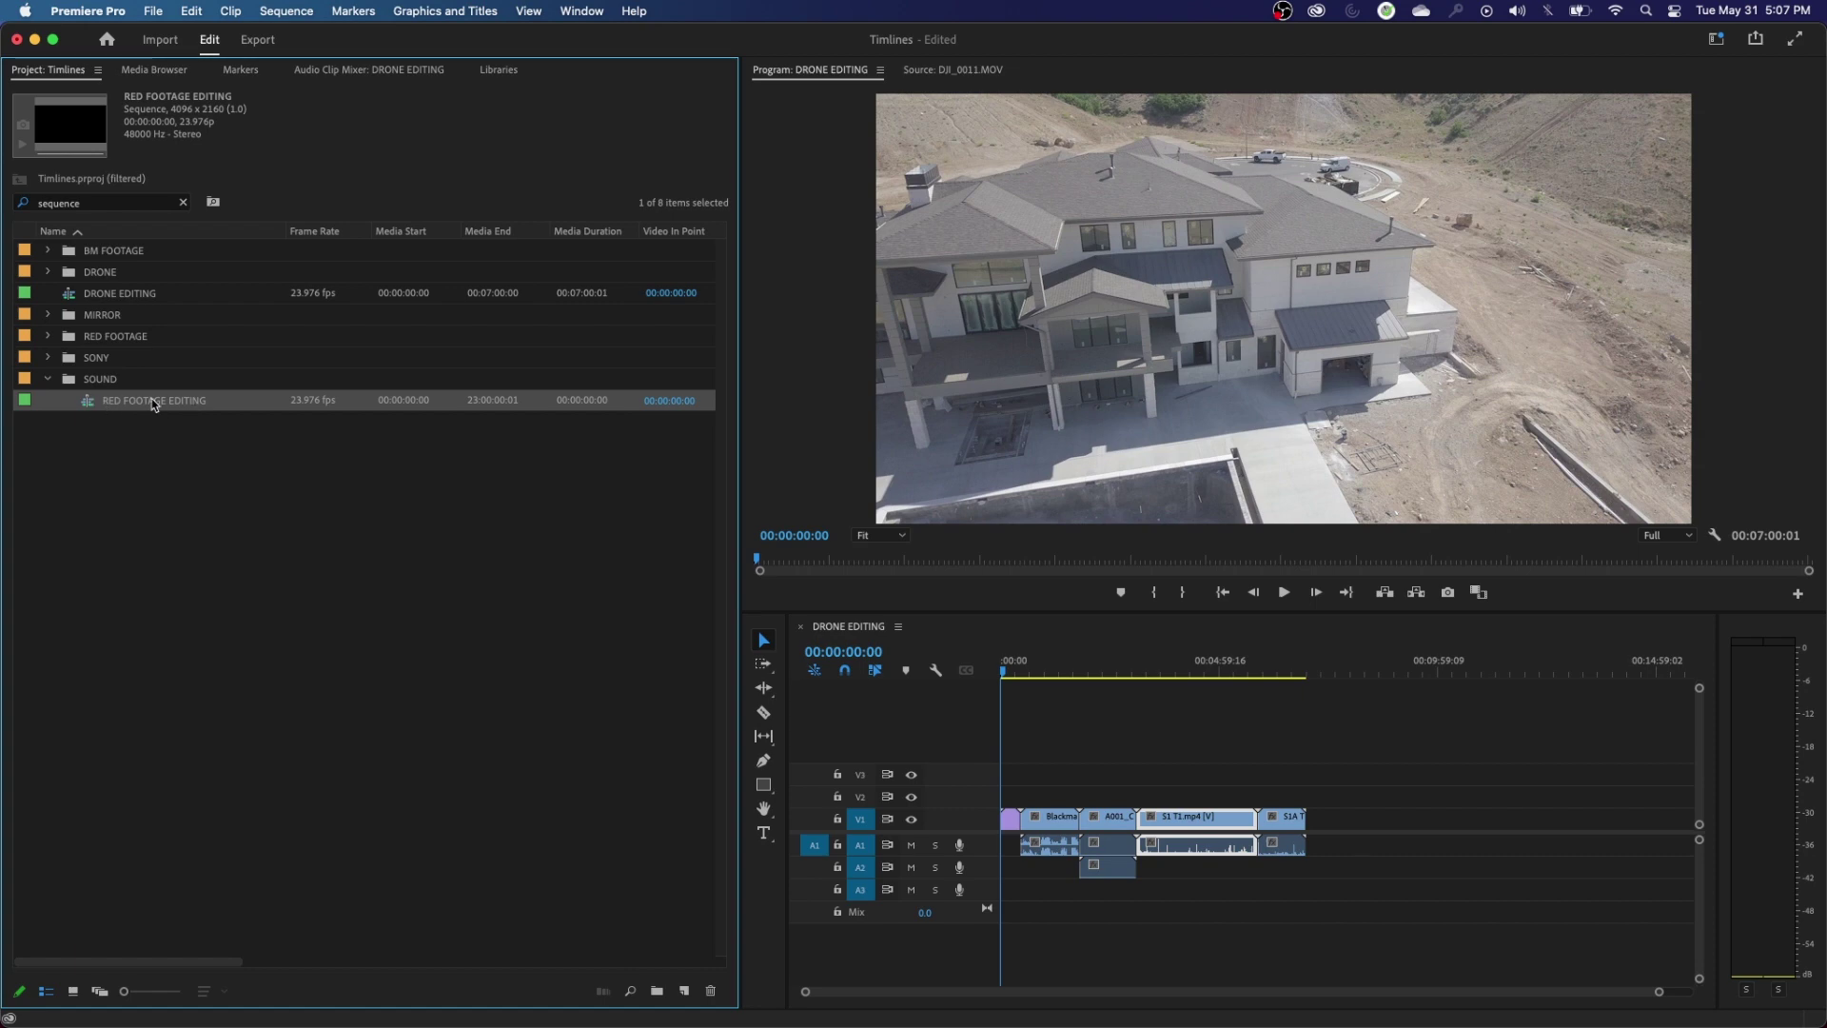
{"action": "double_click", "coordinate": [89, 409]}
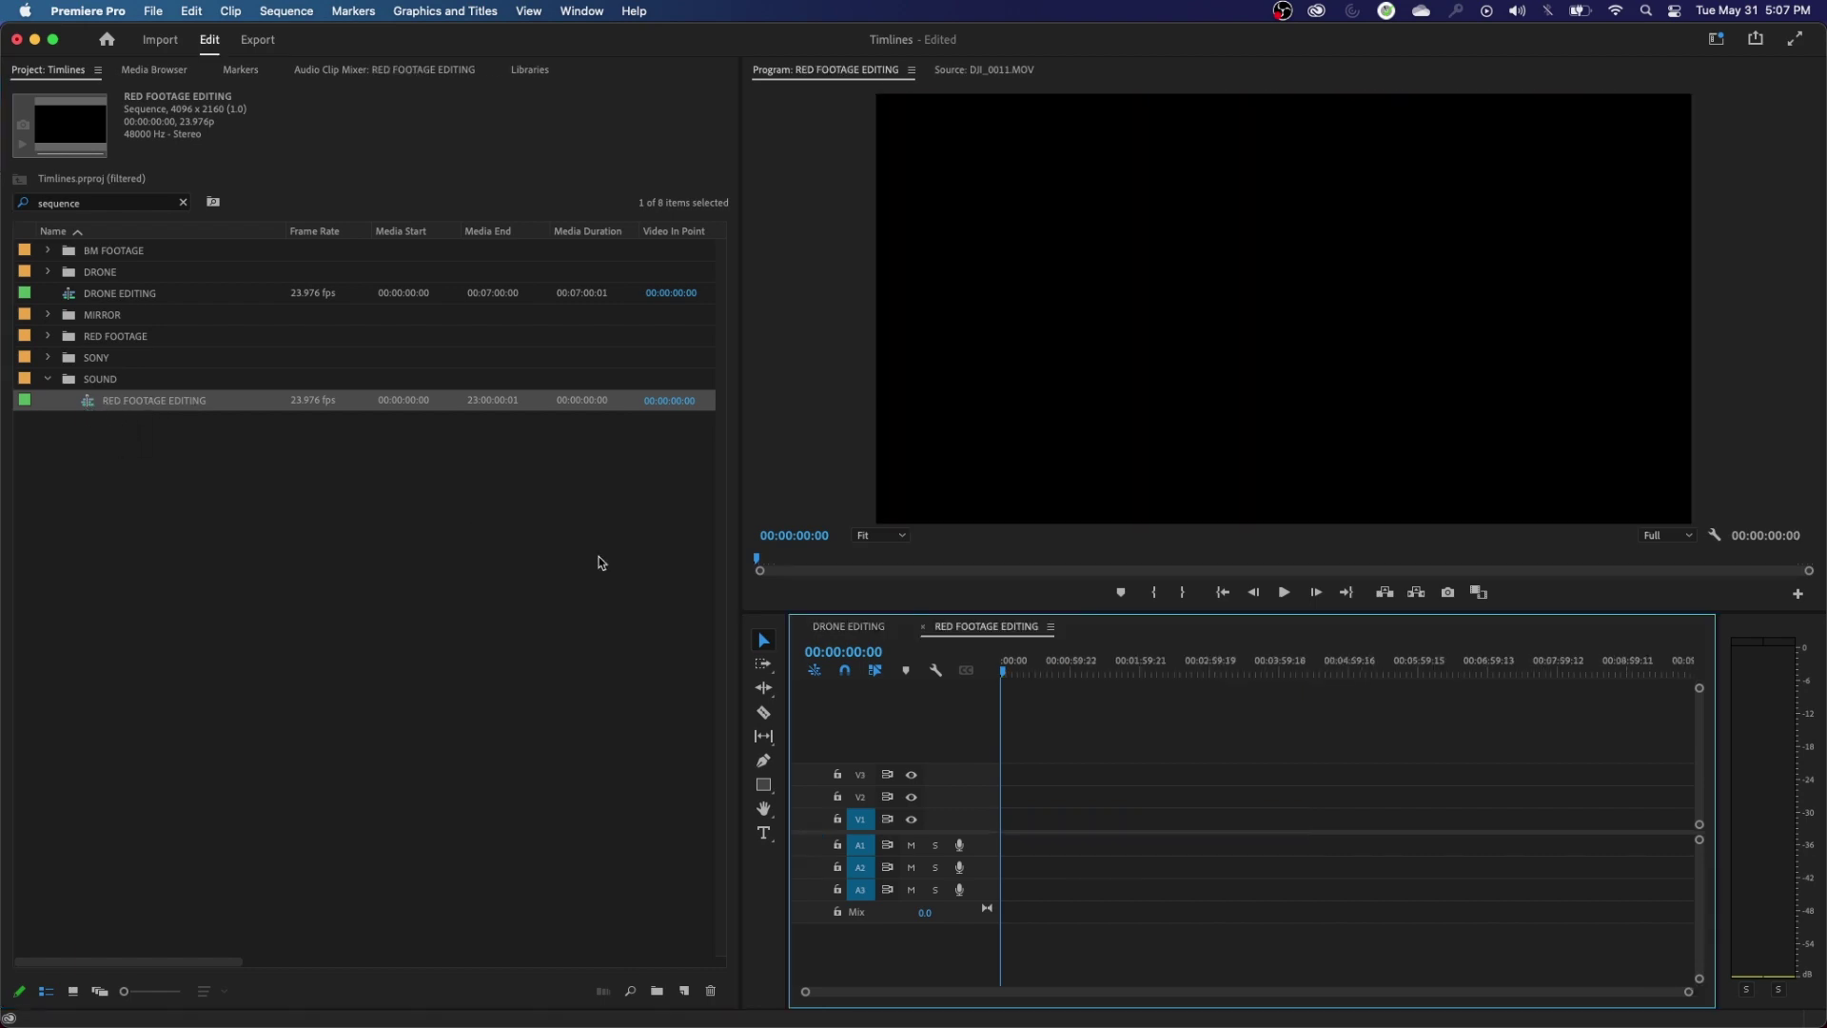
- Switch back and forth between the open DRONE EDITING and RED FOOTAGE EDITING sequences, ending on RED FOOTAGE EDITING
{"action": "left_click", "coordinate": [848, 635]}
{"action": "left_click", "coordinate": [945, 632]}
{"action": "left_click", "coordinate": [848, 626]}
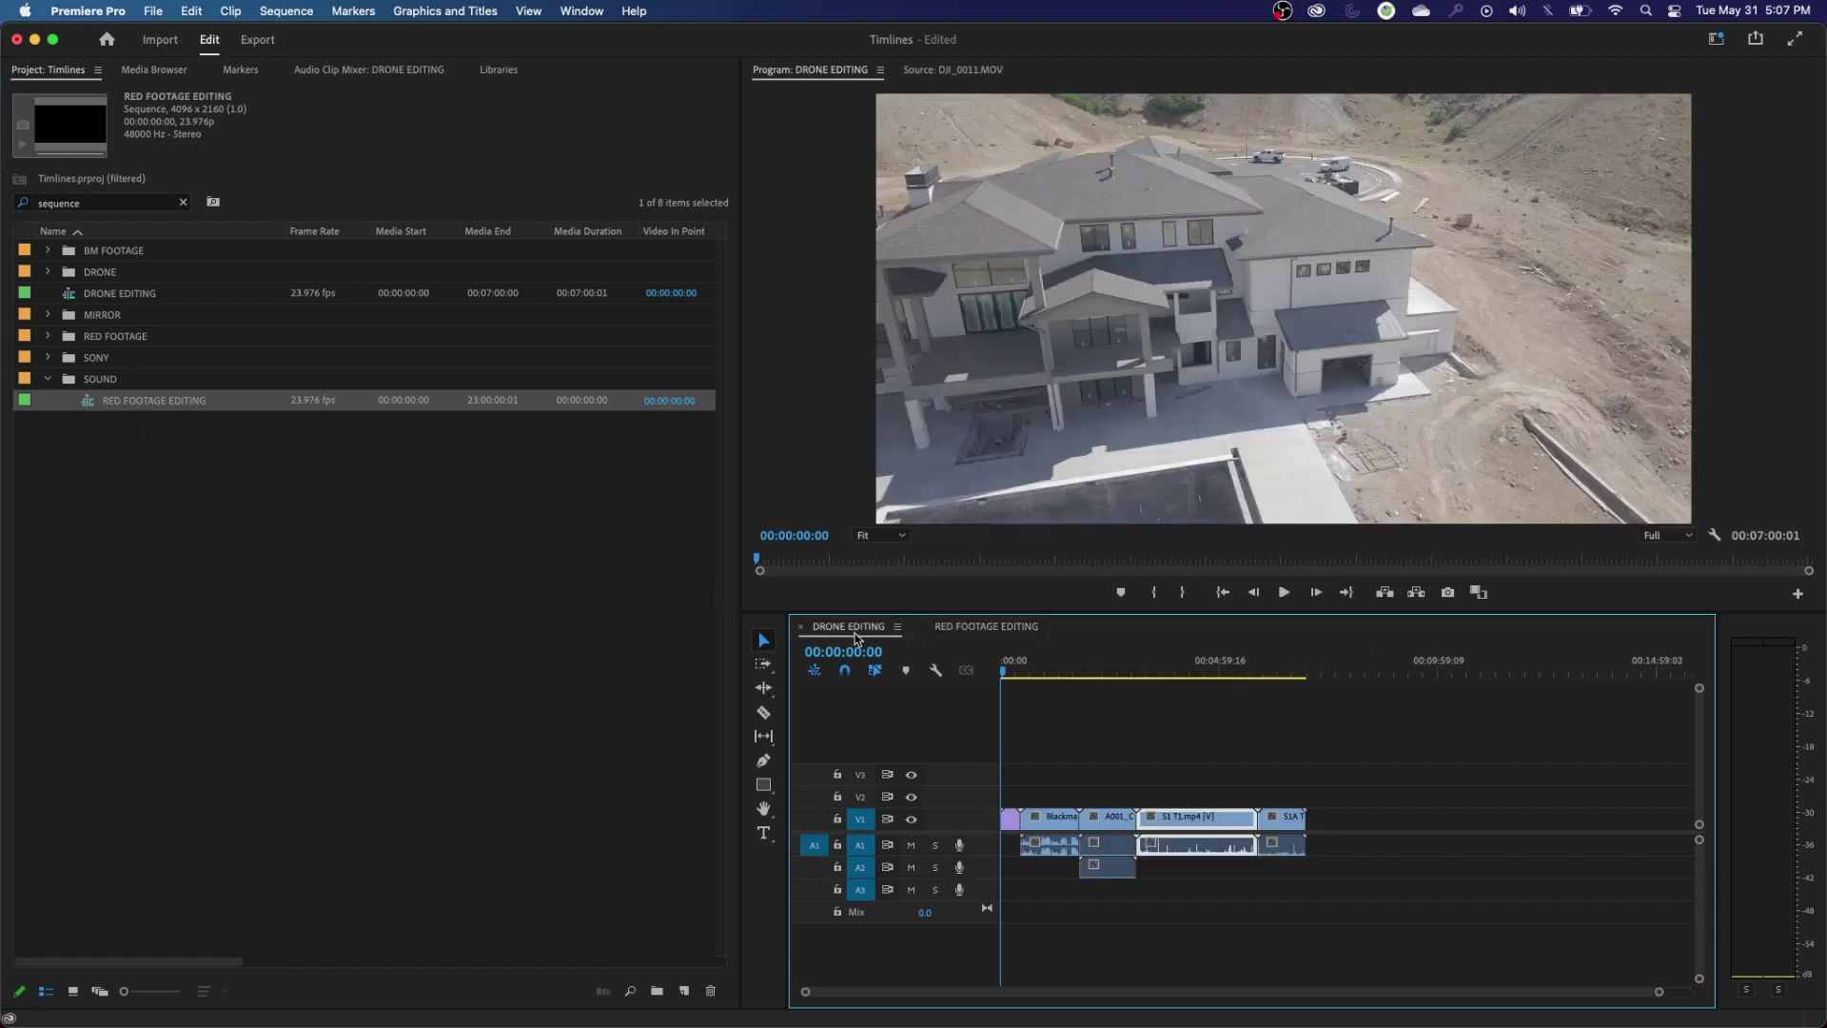
{"action": "left_click", "coordinate": [952, 627]}
- Move the RED FOOTAGE EDITING sequence out of the SOUND bin to the project's top level and clear the search
{"action": "left_click", "coordinate": [109, 413]}
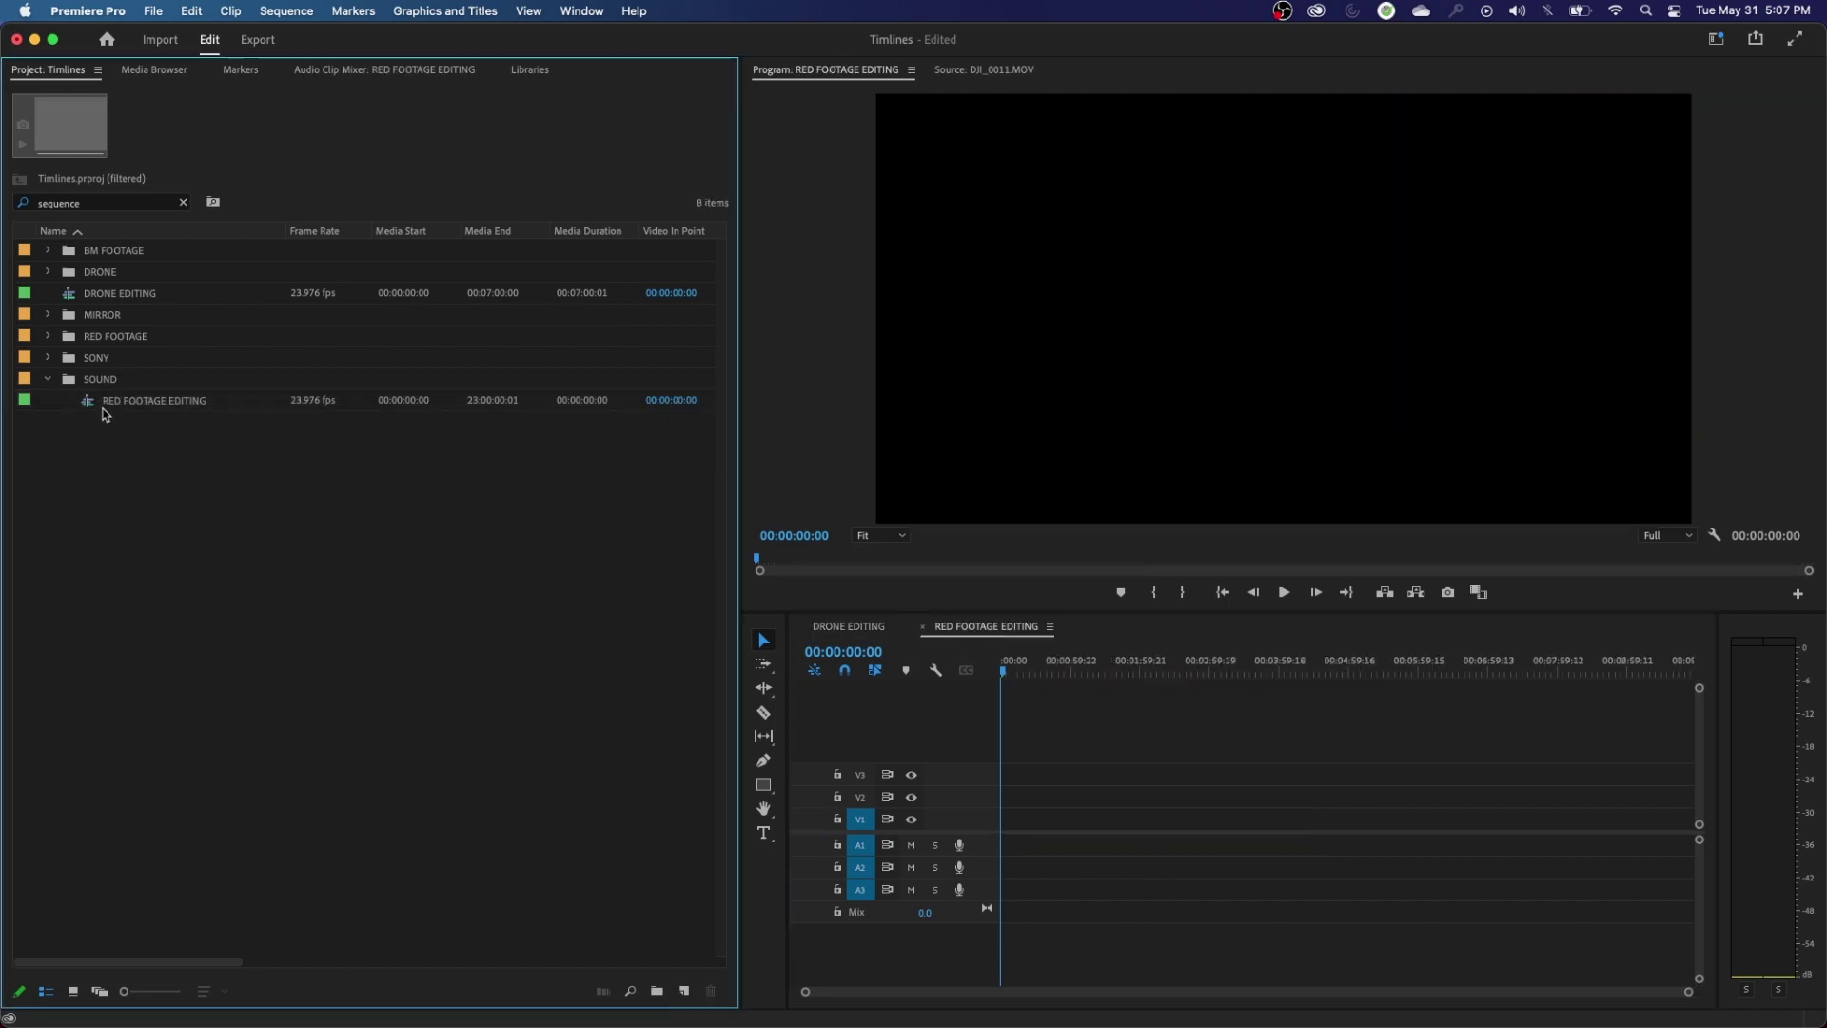
{"action": "left_click", "coordinate": [103, 408]}
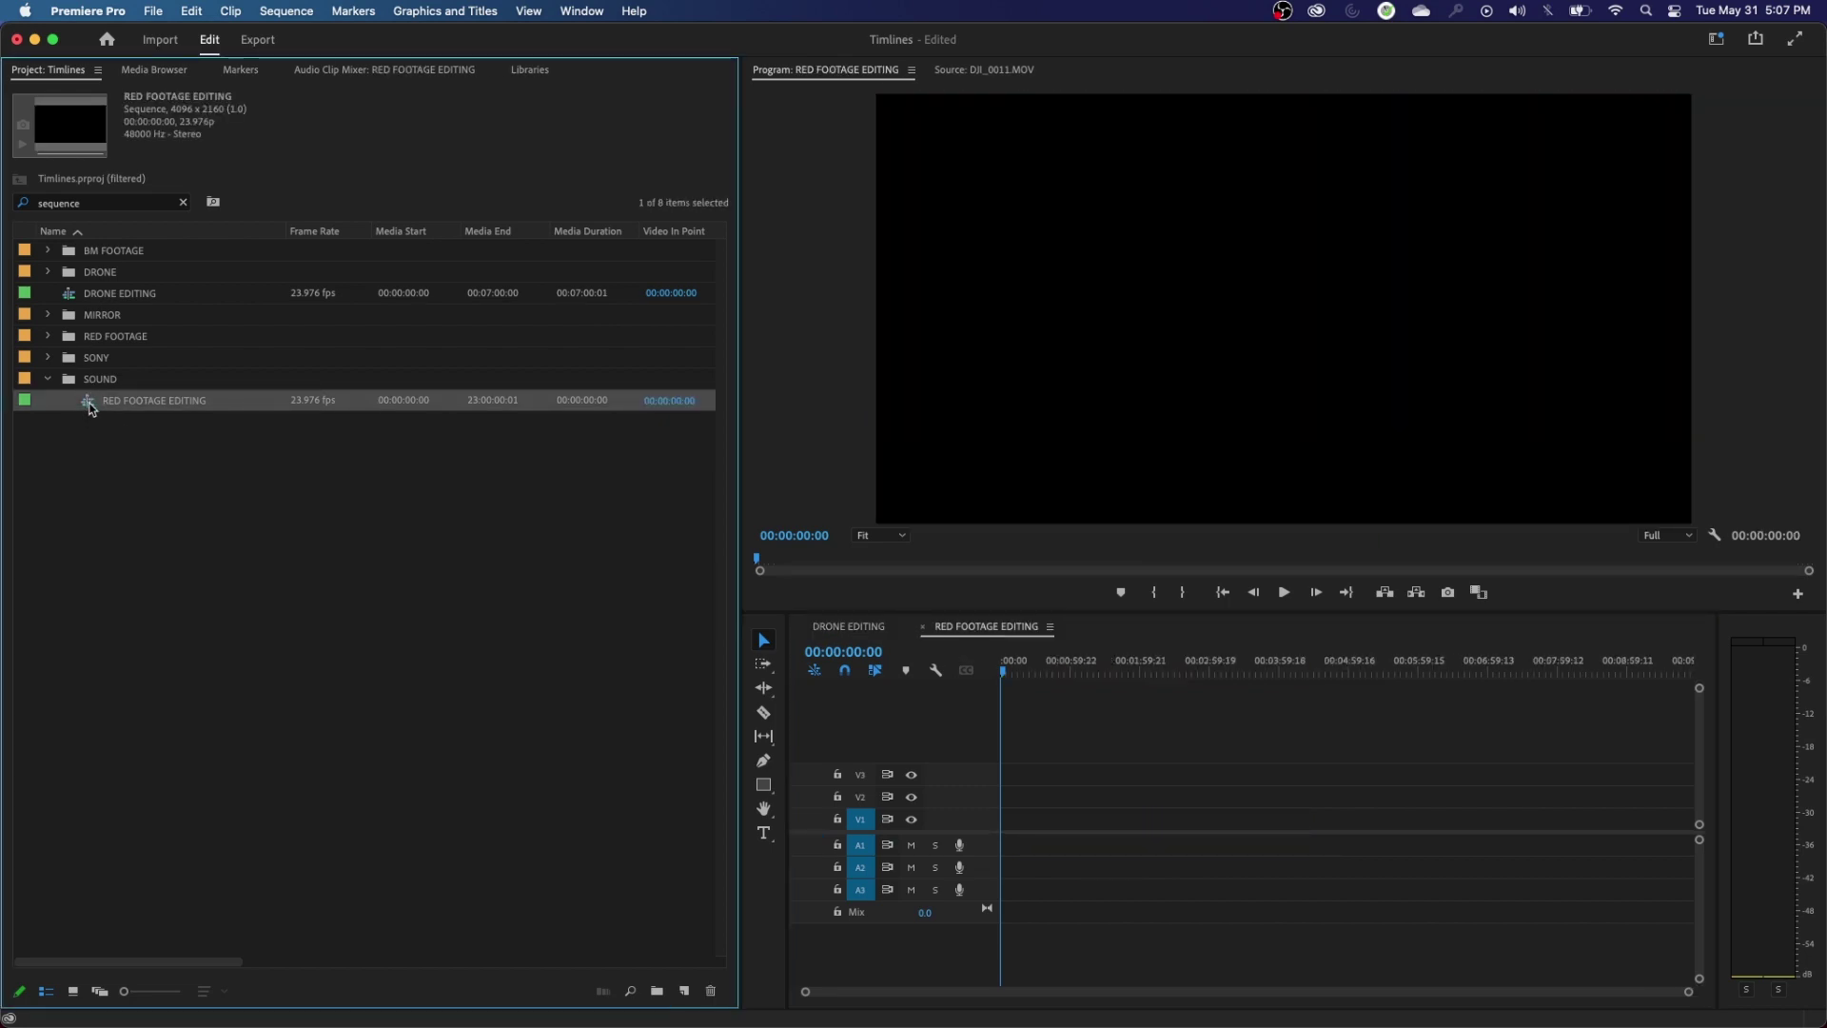
{"action": "left_click_drag", "start_coordinate": [35, 425], "coordinate": [38, 429]}
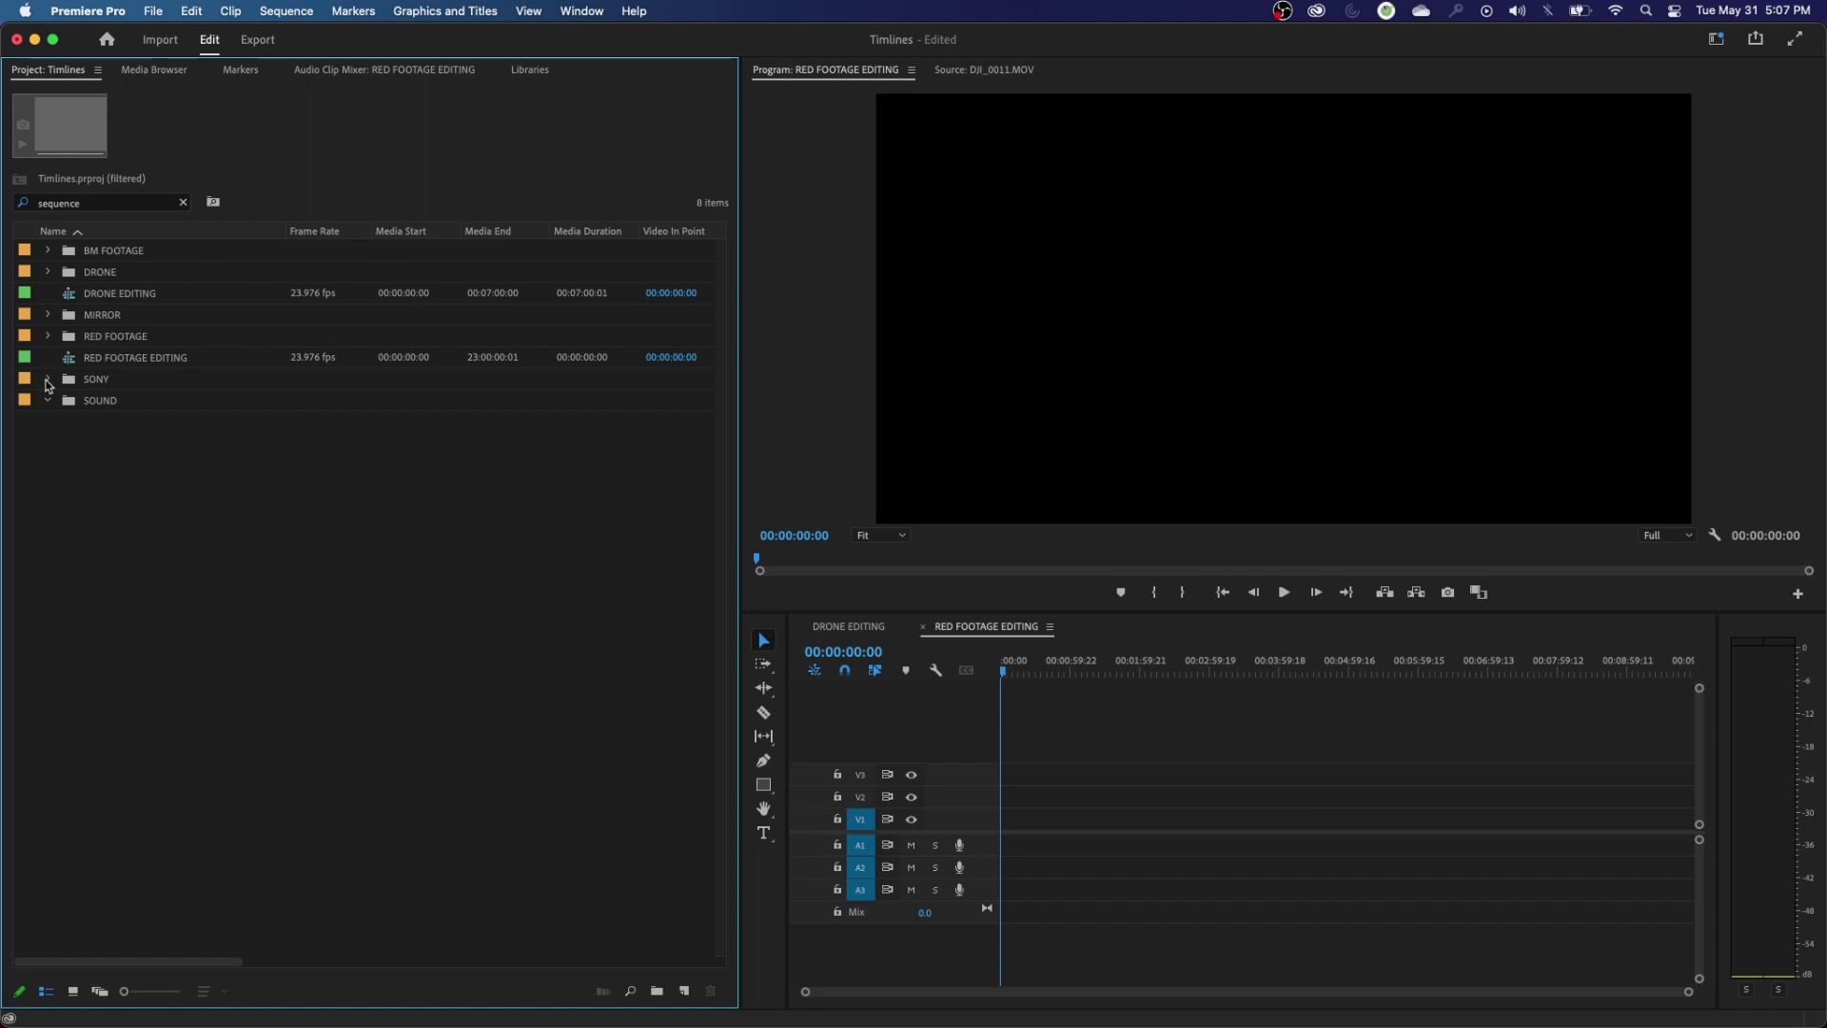
{"action": "left_click", "coordinate": [183, 203]}
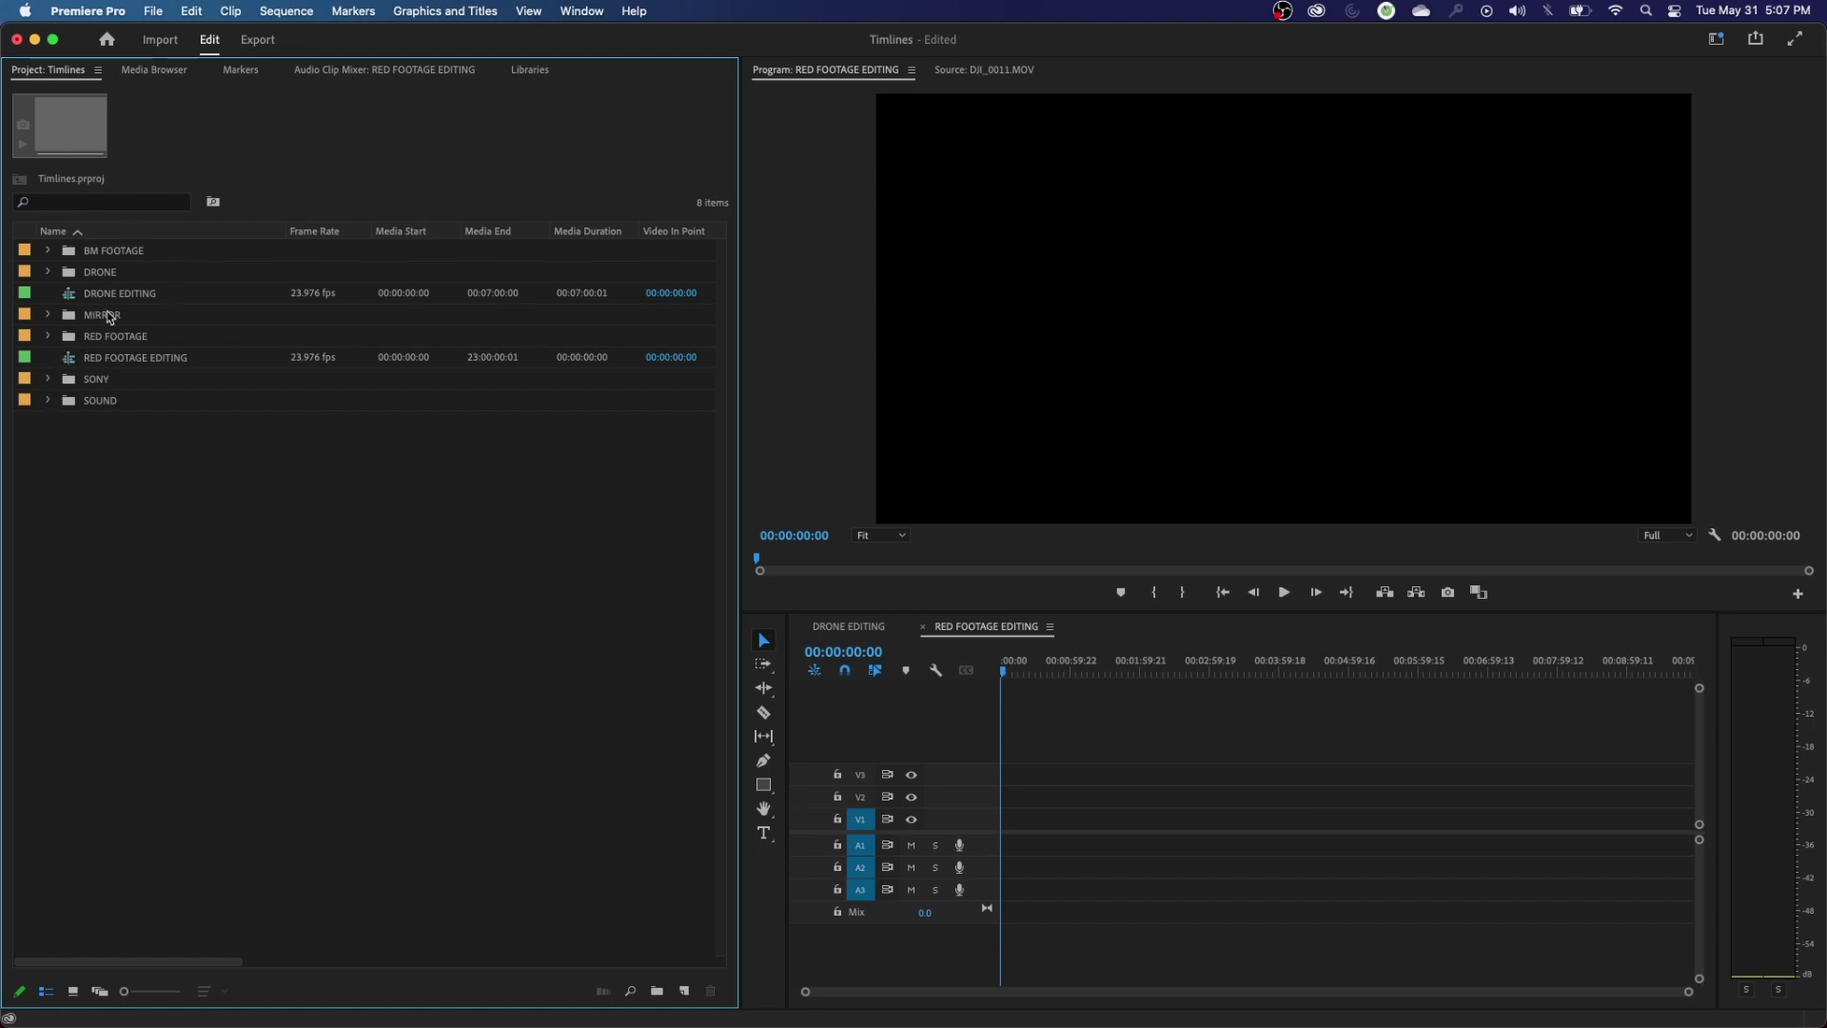
- Select the RED FOOTAGE EDITING sequence in the project, examine the clips in the RED FOOTAGE bin, and collapse the bin
{"action": "left_click", "coordinate": [118, 361]}
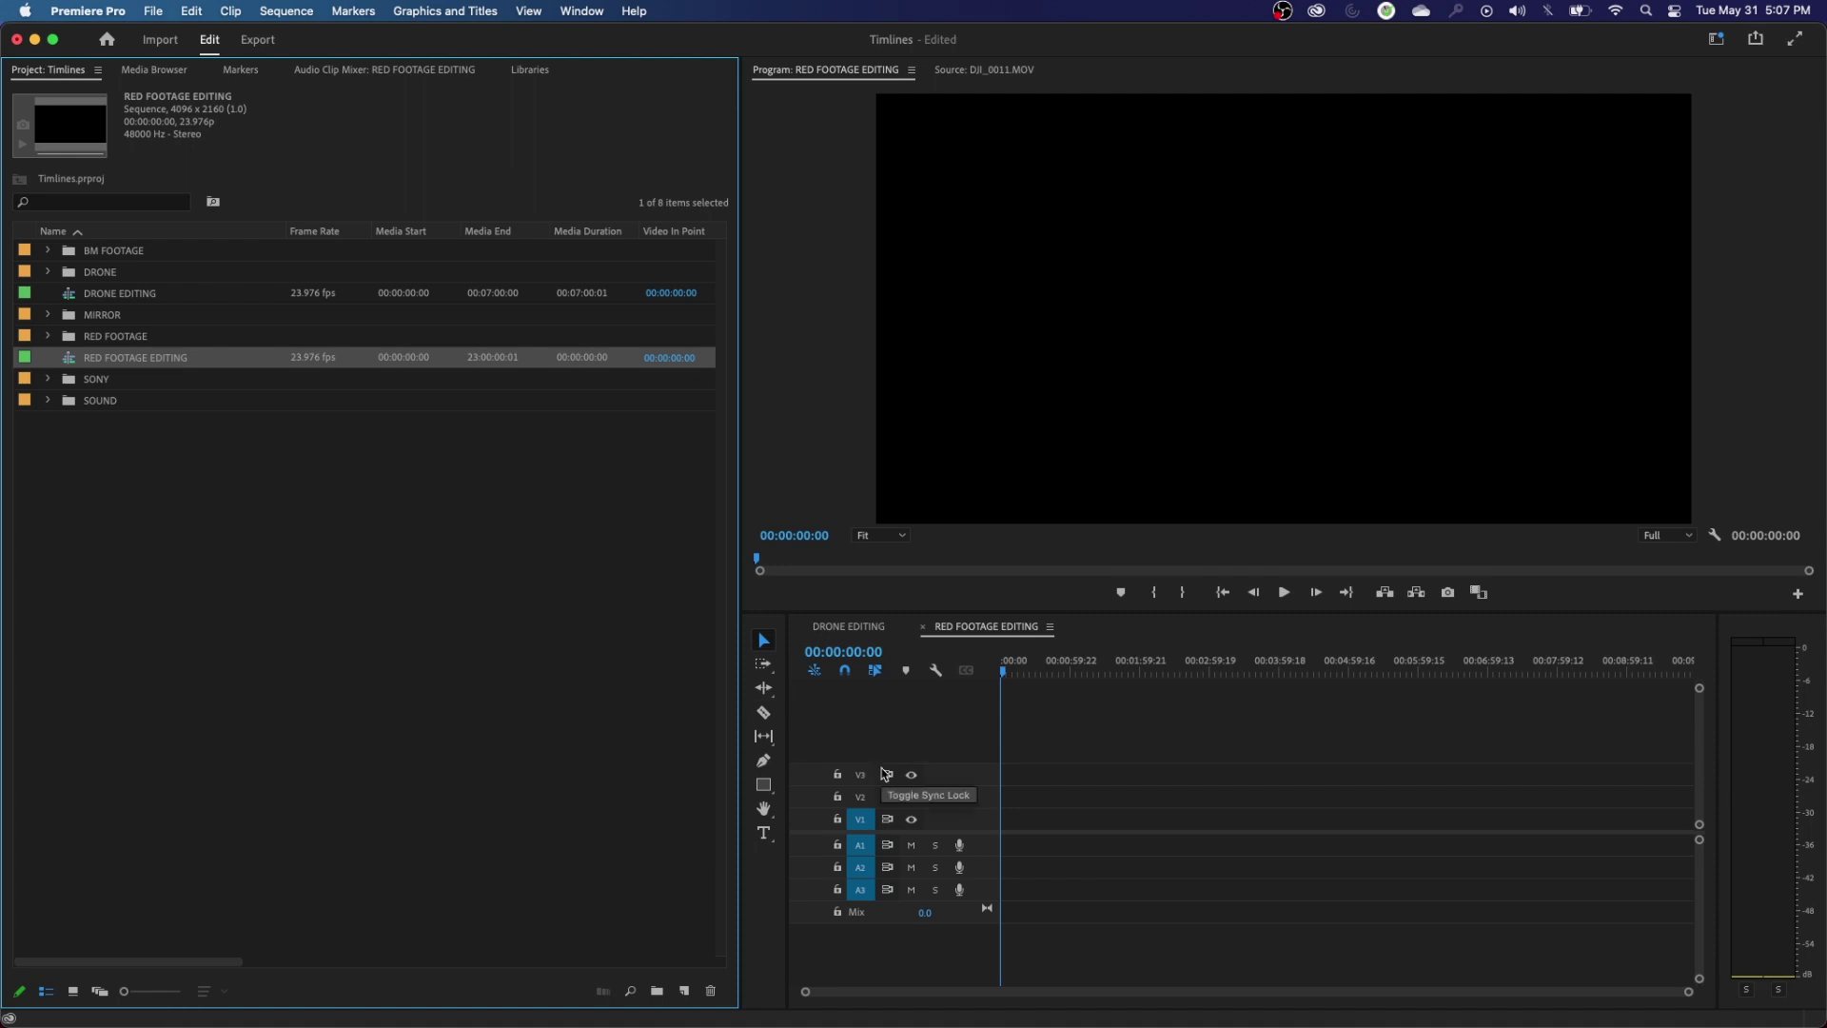
{"action": "left_click", "coordinate": [508, 802]}
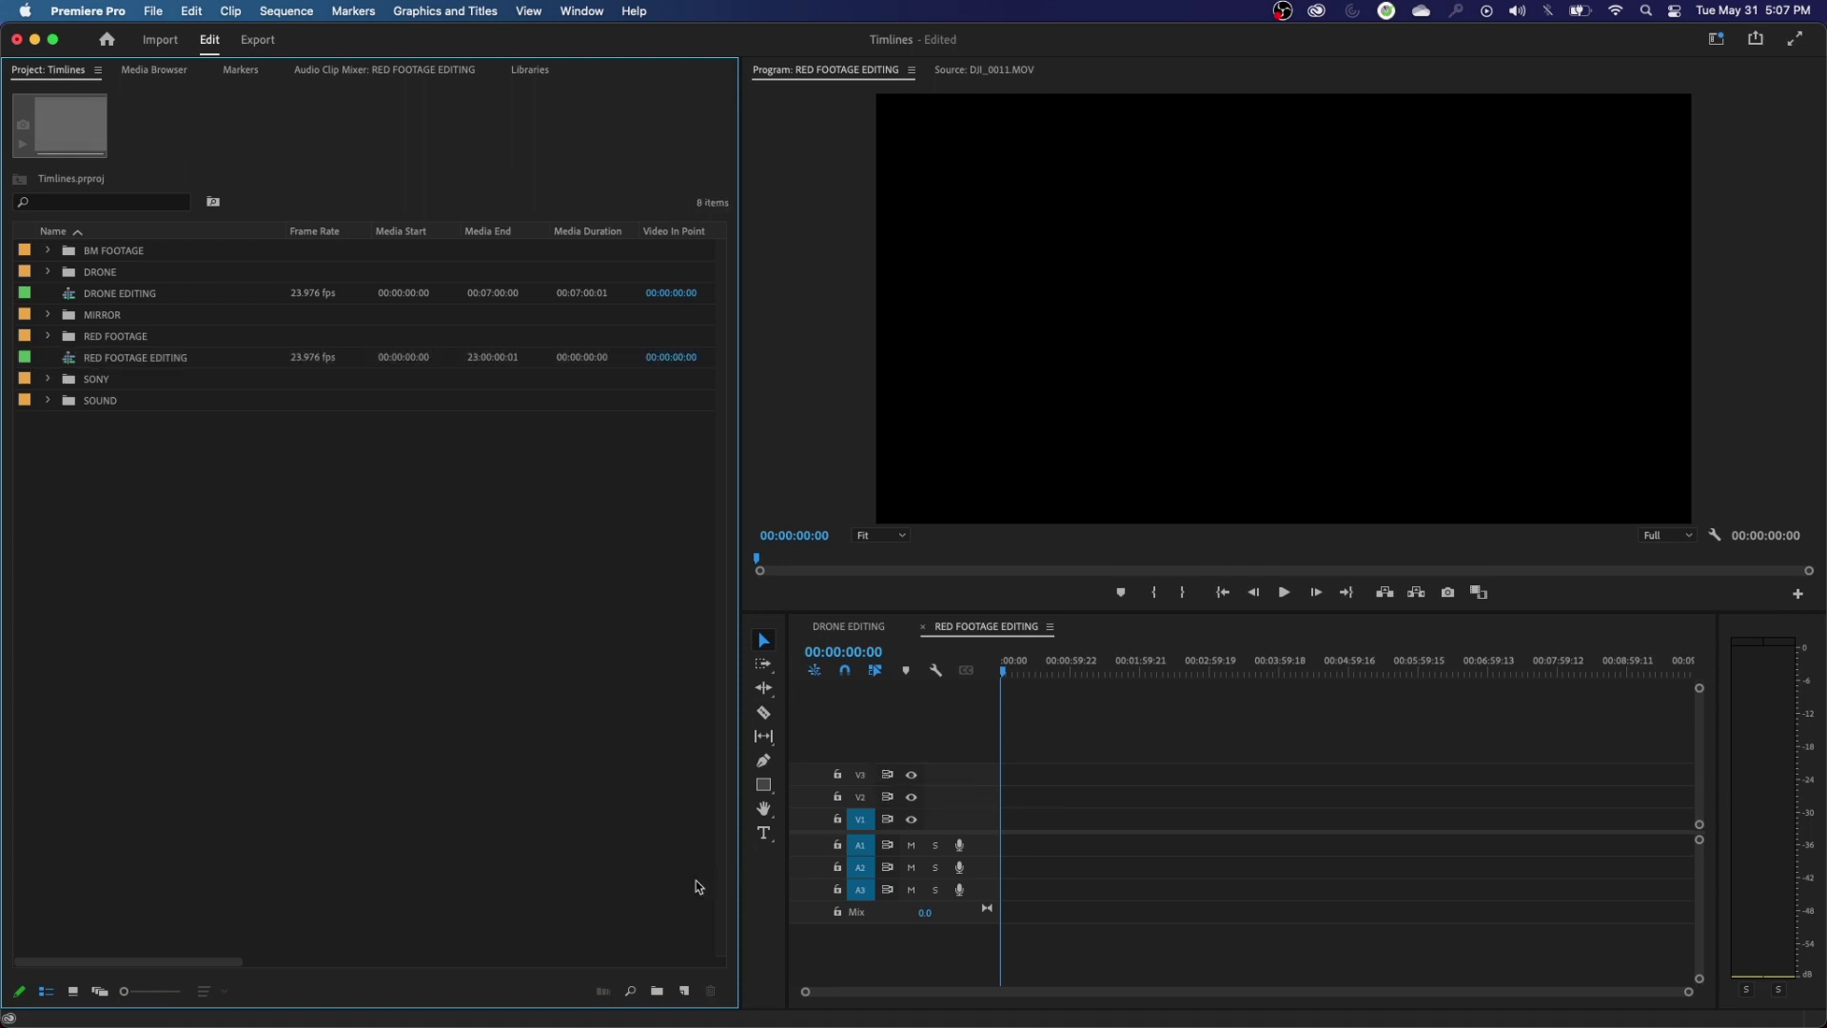
{"action": "left_click", "coordinate": [154, 360]}
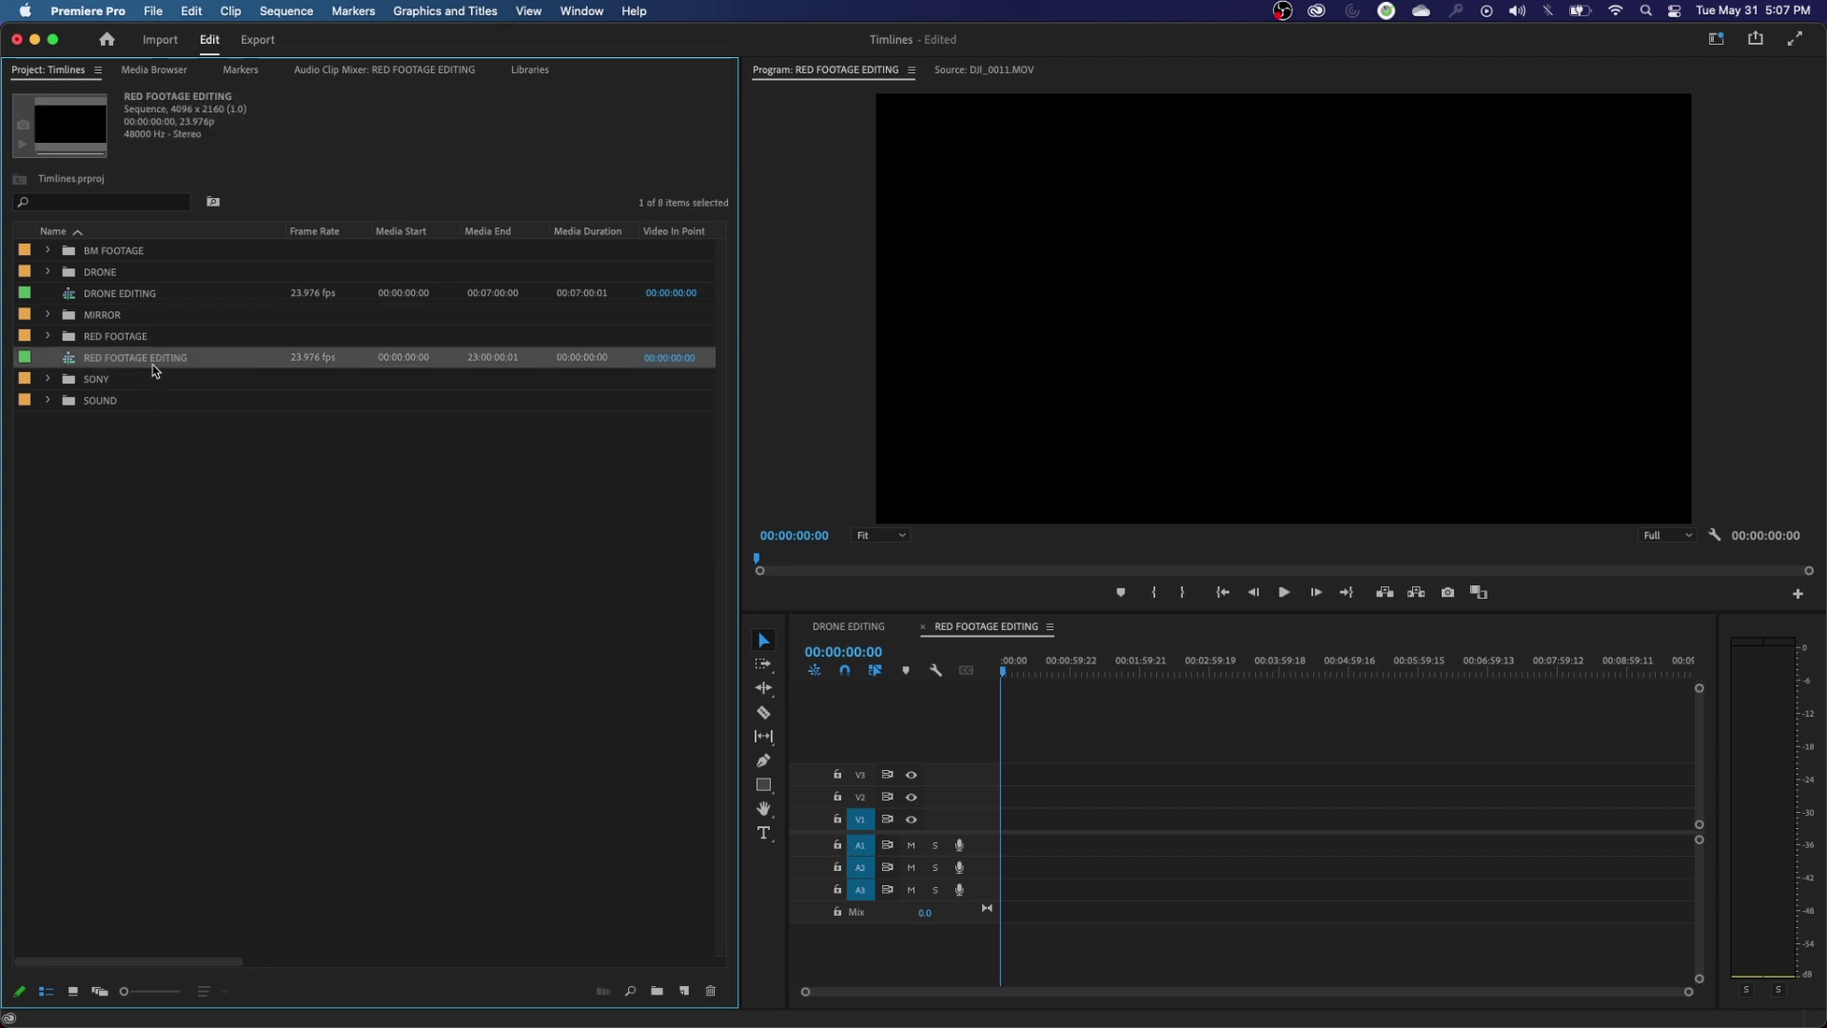
{"action": "left_click", "coordinate": [48, 337]}
{"action": "left_click", "coordinate": [81, 358]}
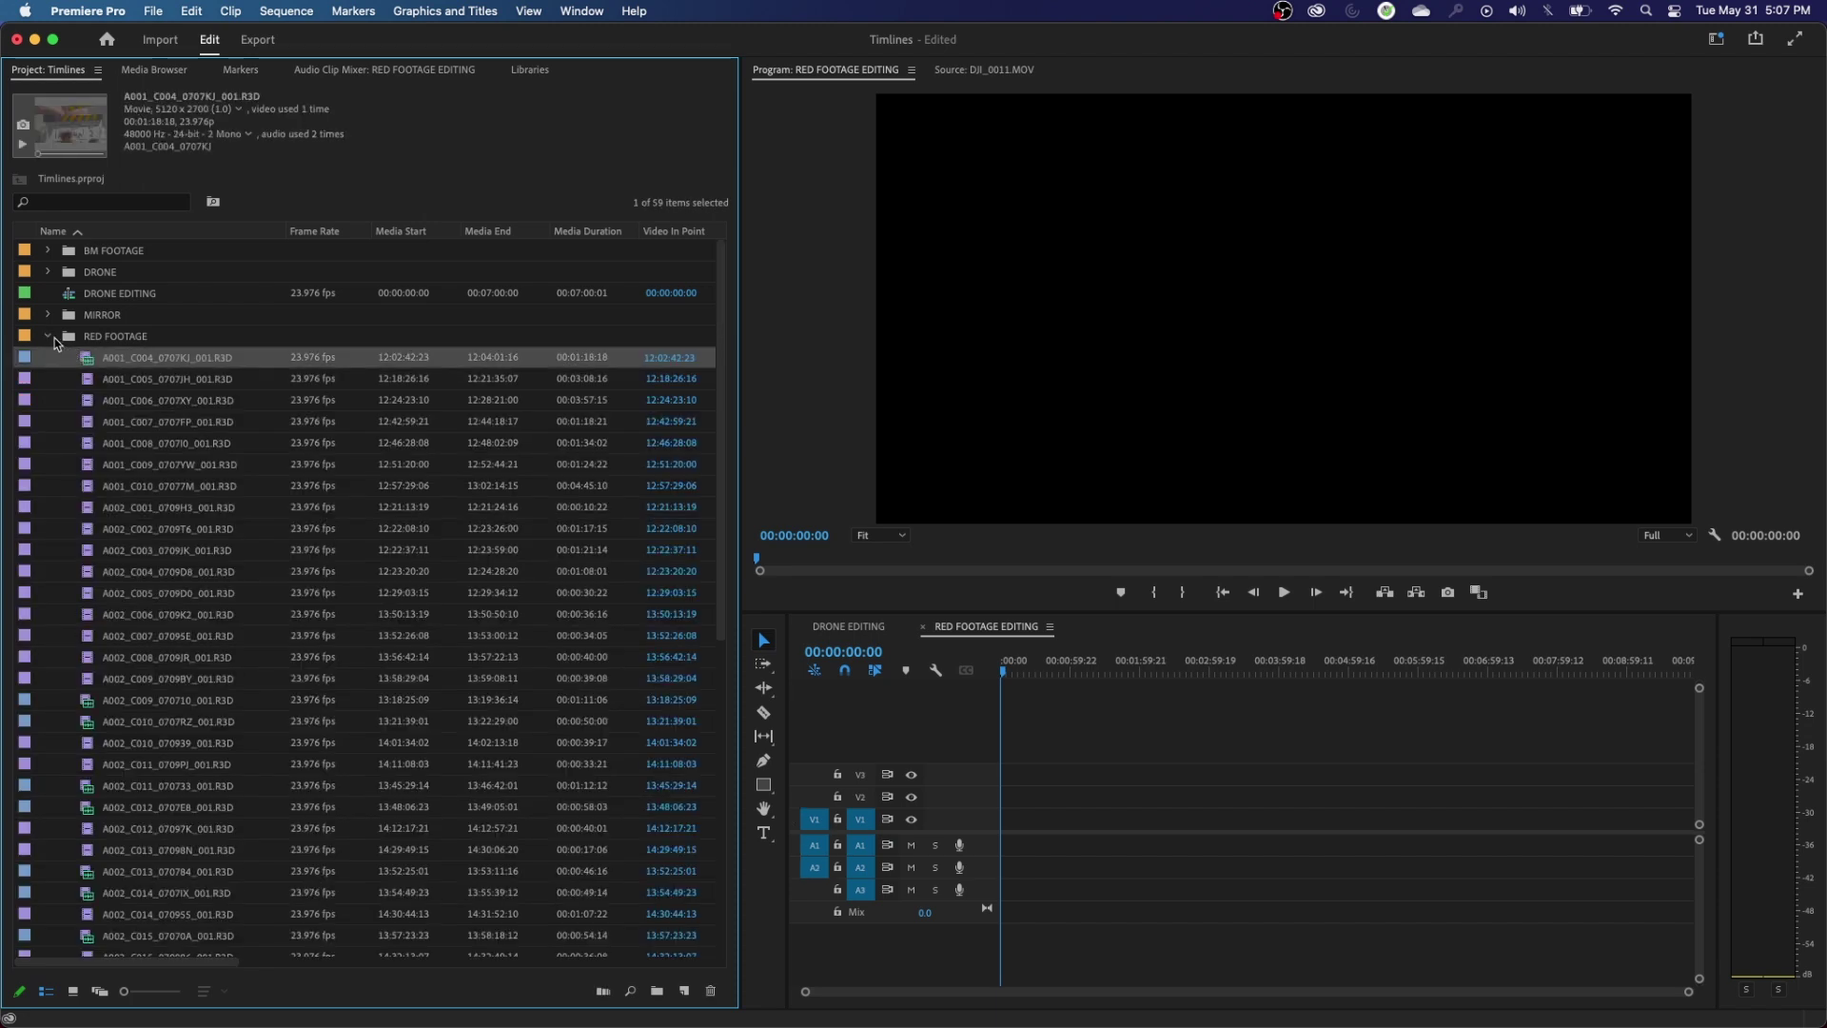
{"action": "left_click", "coordinate": [49, 338]}
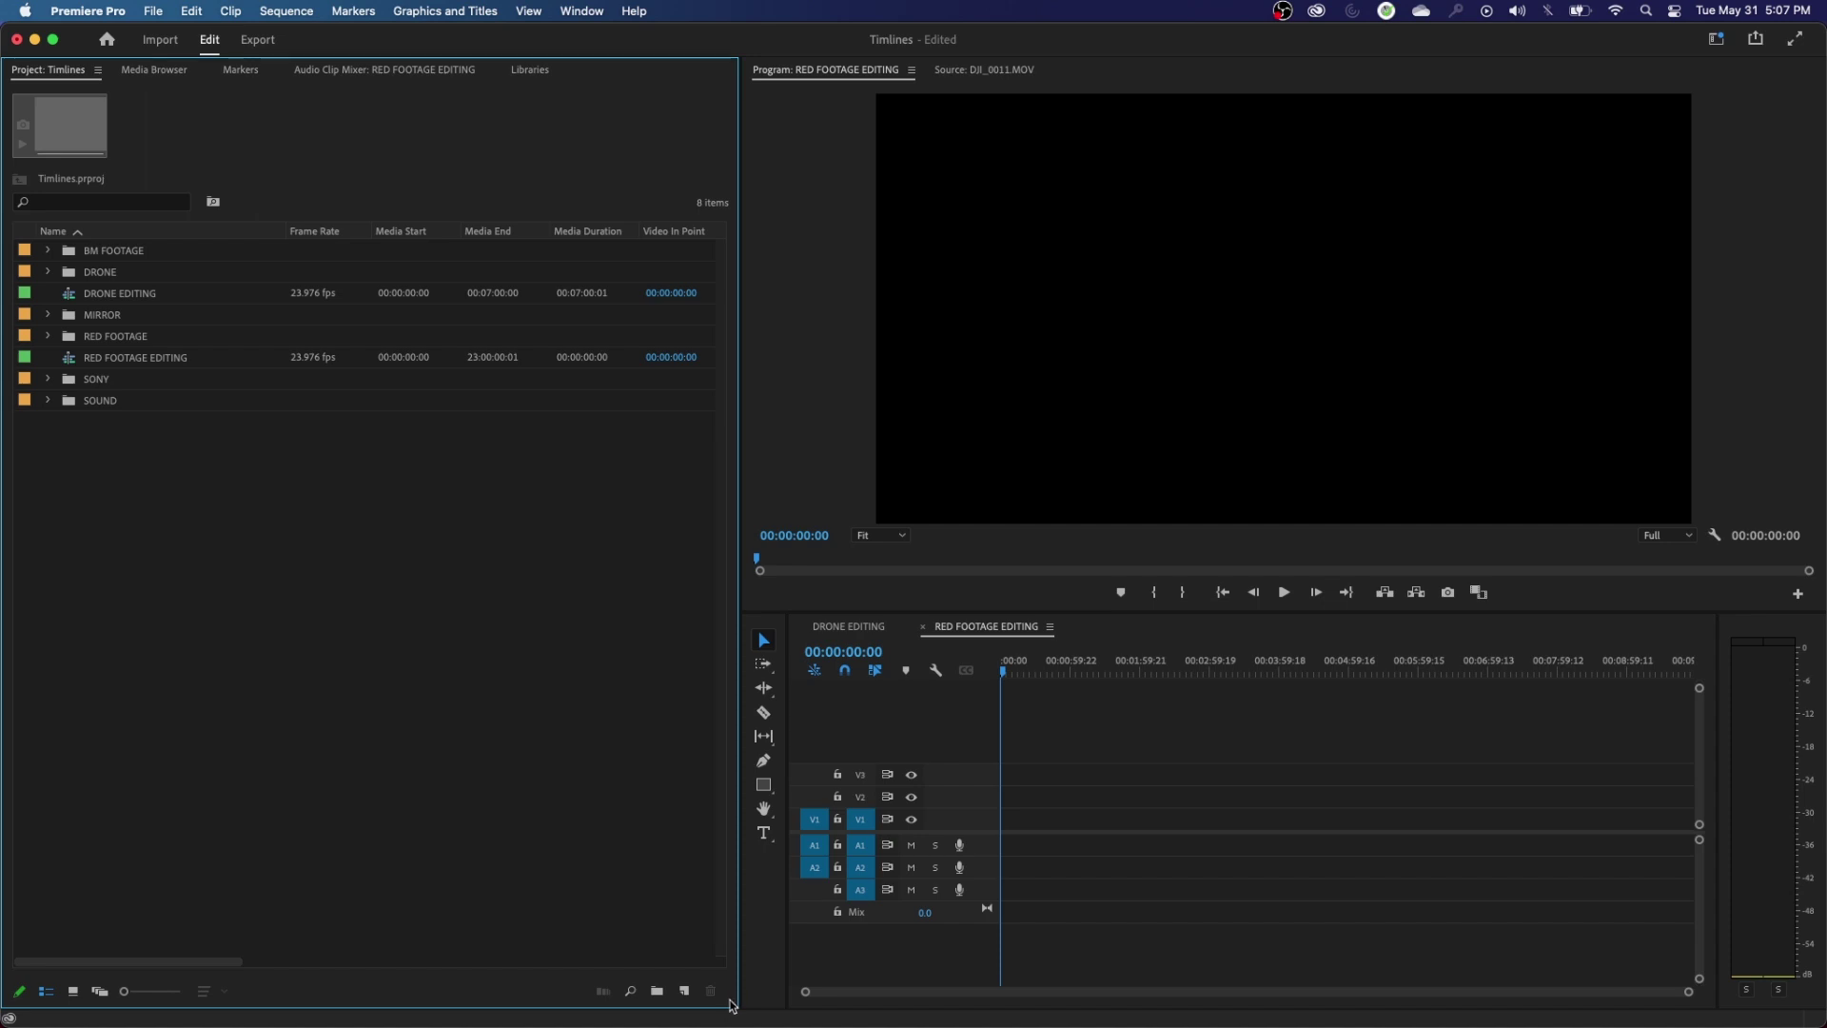